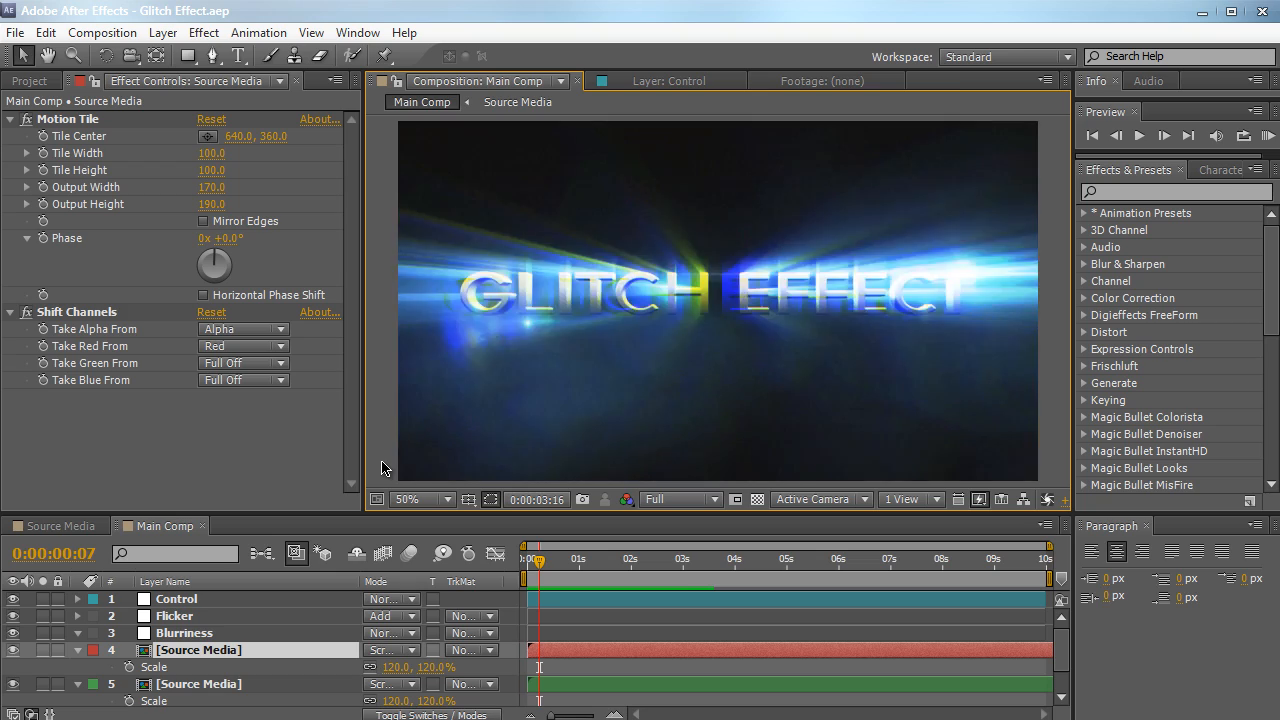
Preview the finished glitch animation in Main Comp and scrub the timeline to 0:00:01:13
left_click(382, 462)
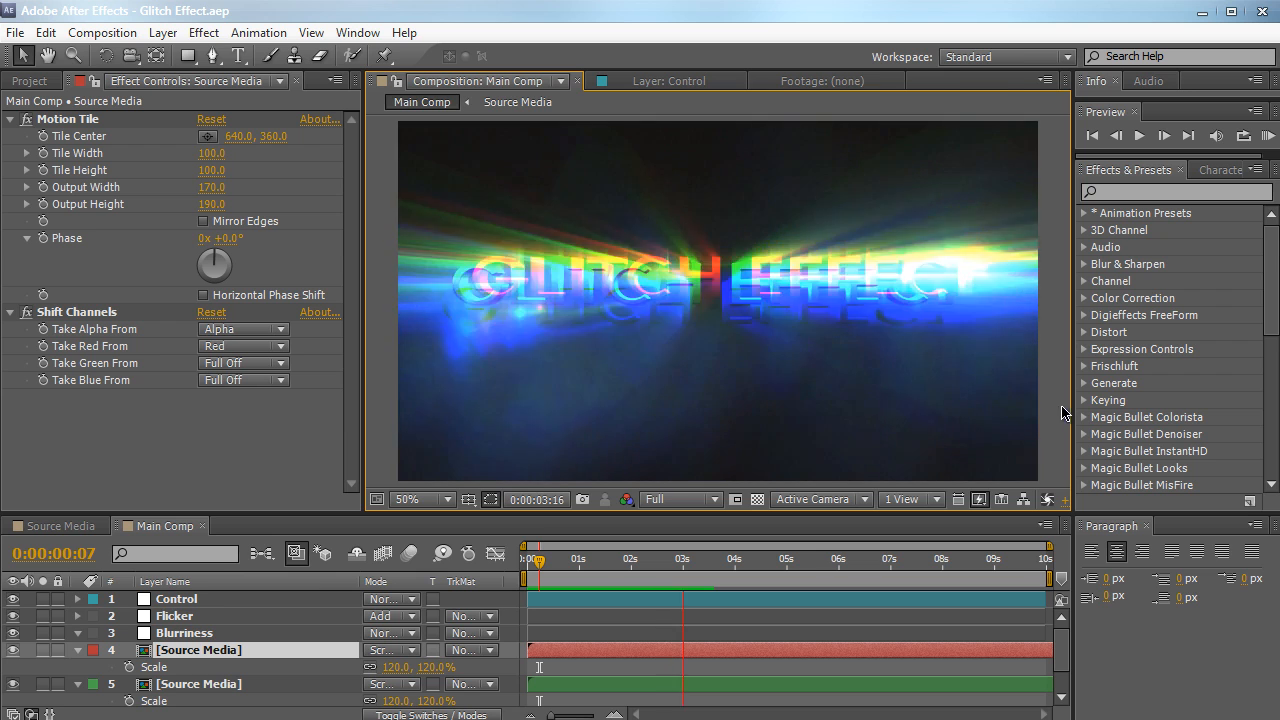
key("space")
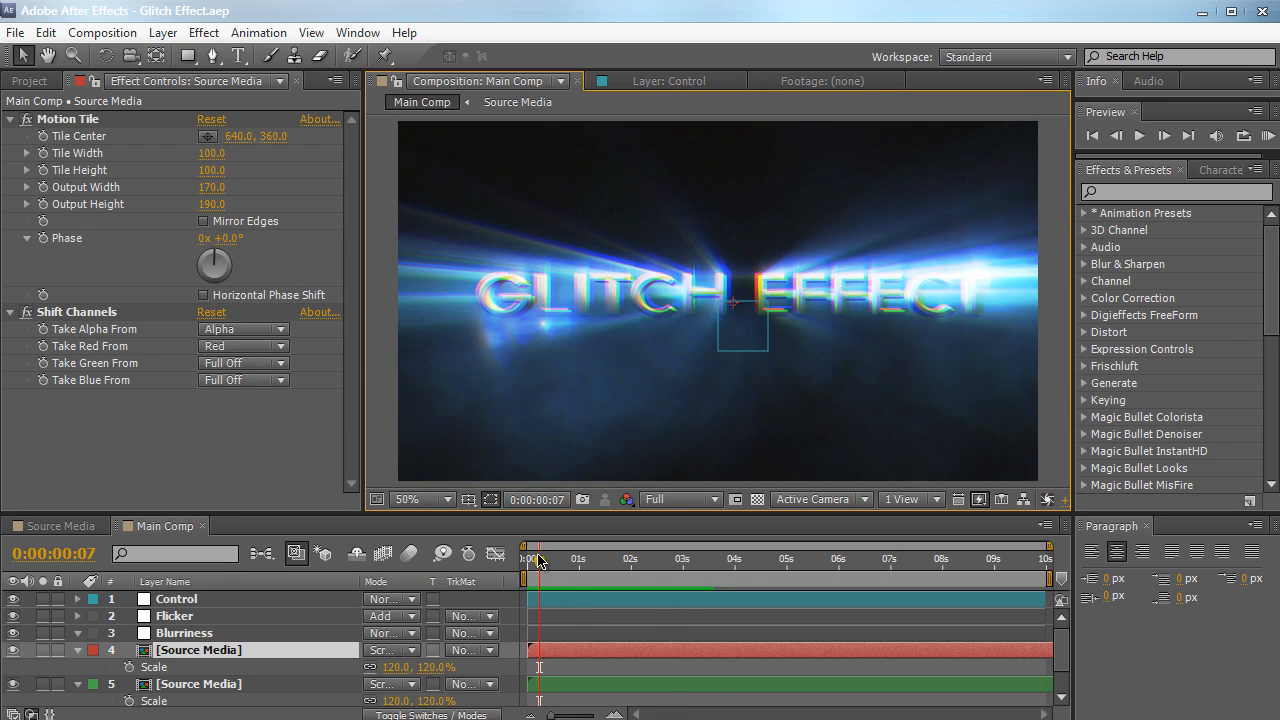
left_click_drag(538, 560, 601, 560)
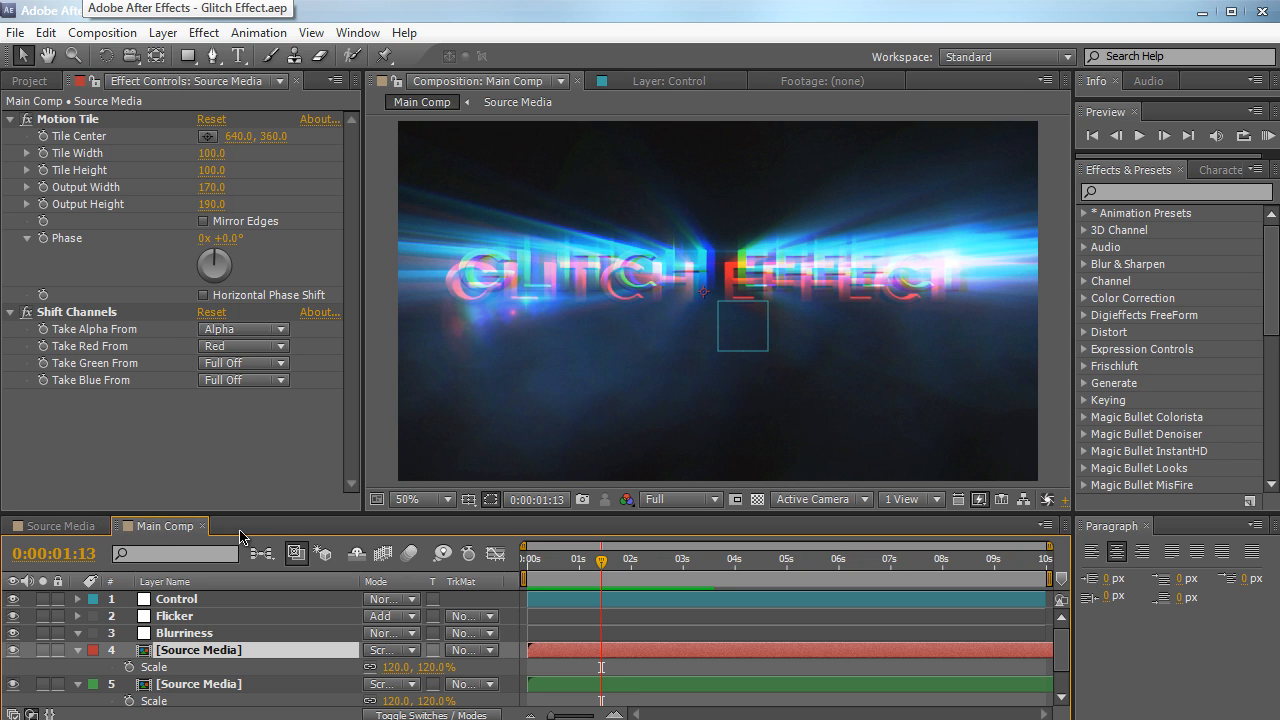
Create a new 1280 x 720, 30 fps, 10-second composition named Source Media Comp
left_click(130, 32)
left_click(140, 52)
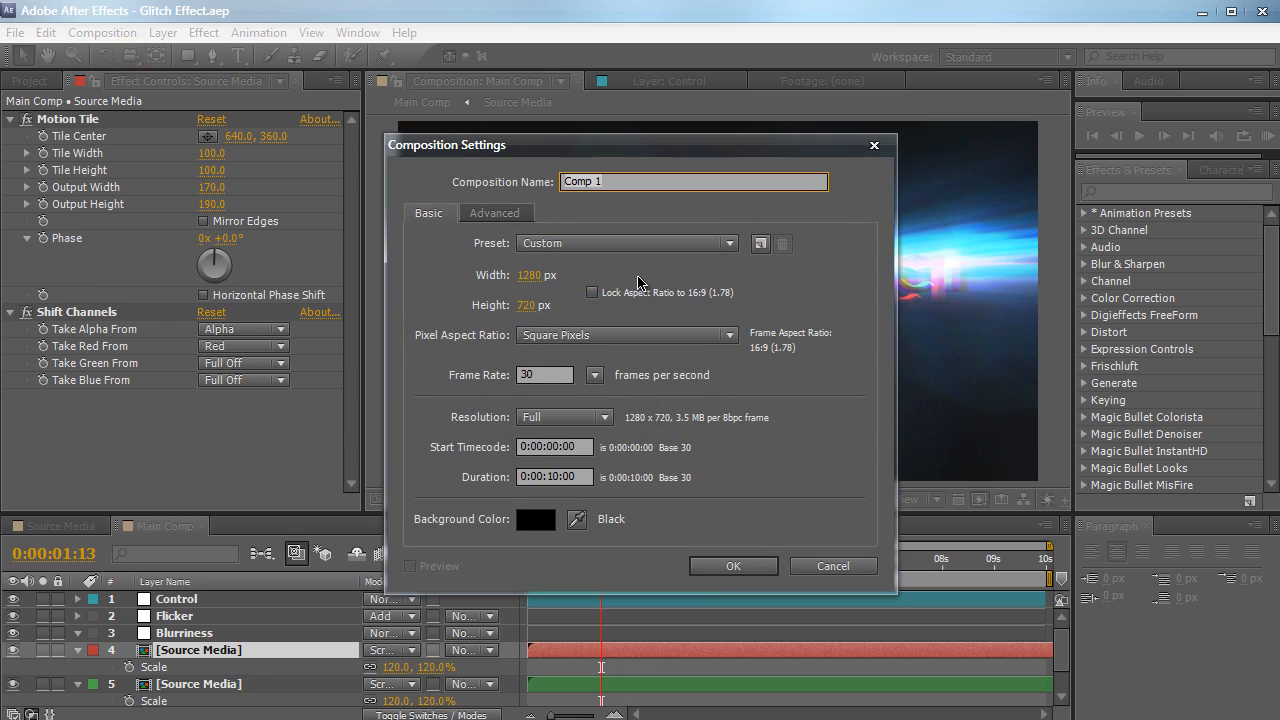
type("Source Media")
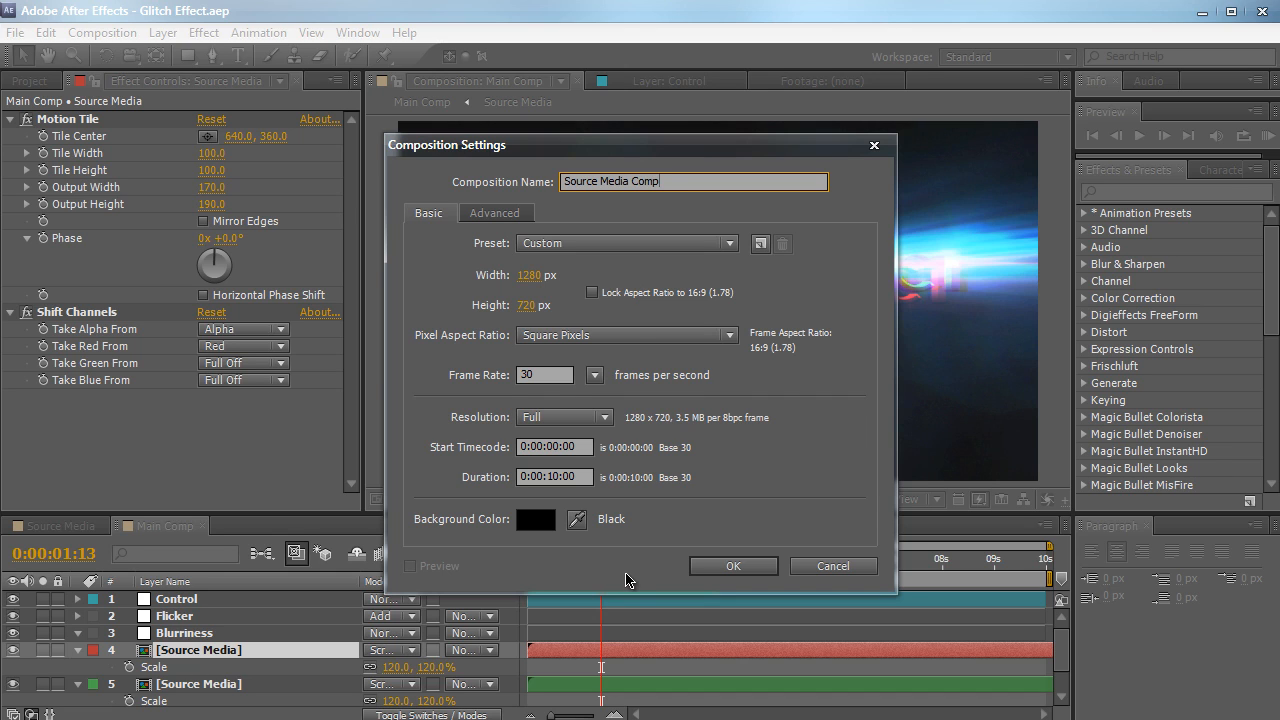
left_click(706, 566)
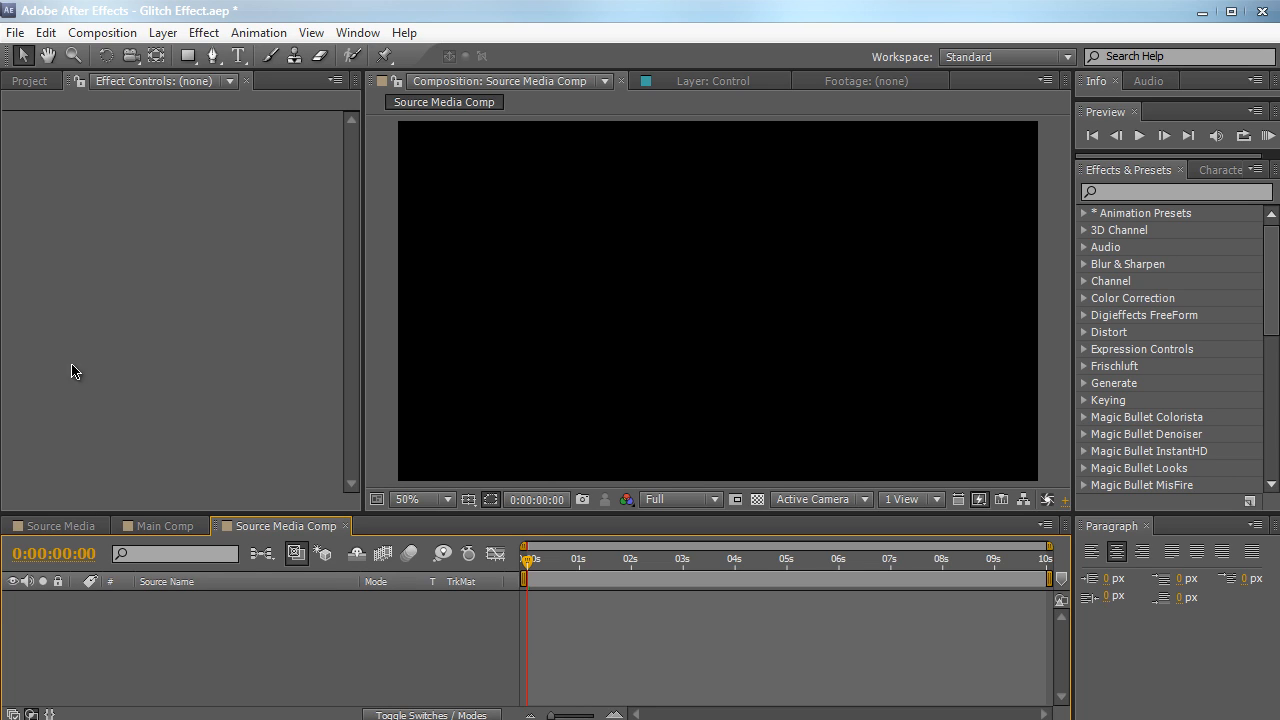
Add Glitch Effect.psd from the Media Assets folder as a layer in Source Media Comp
left_click(29, 80)
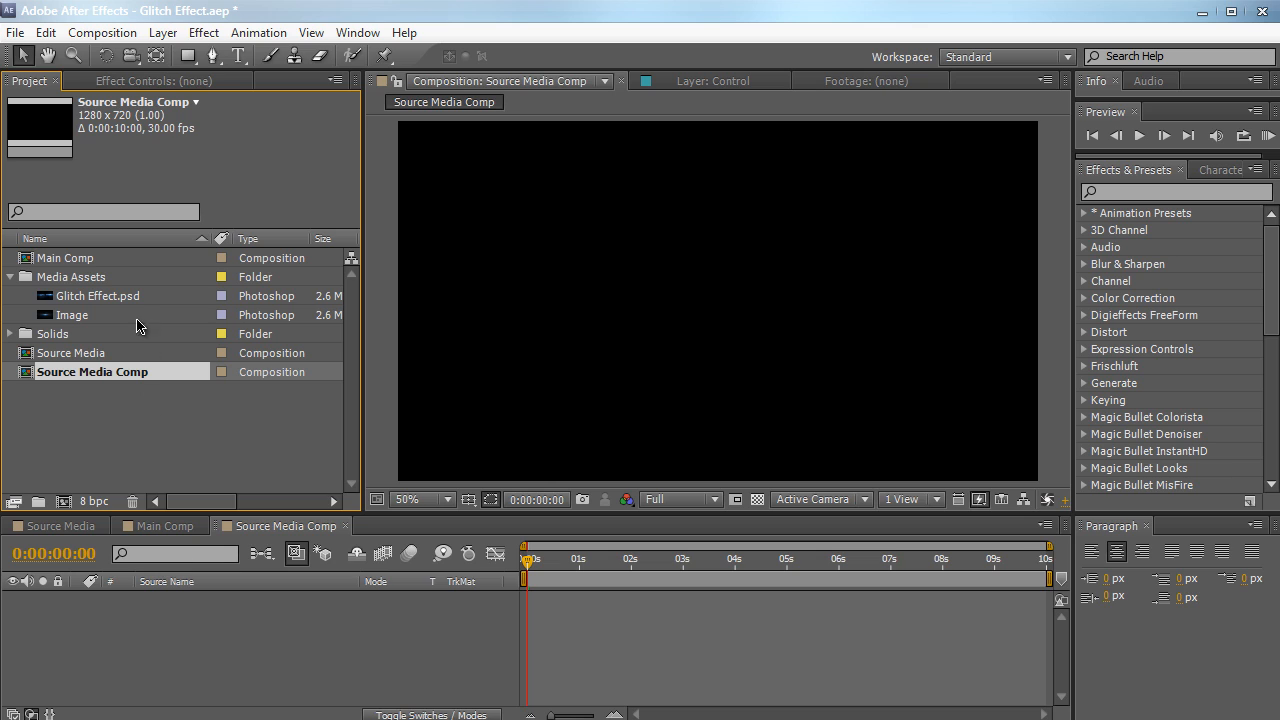
left_click(108, 298)
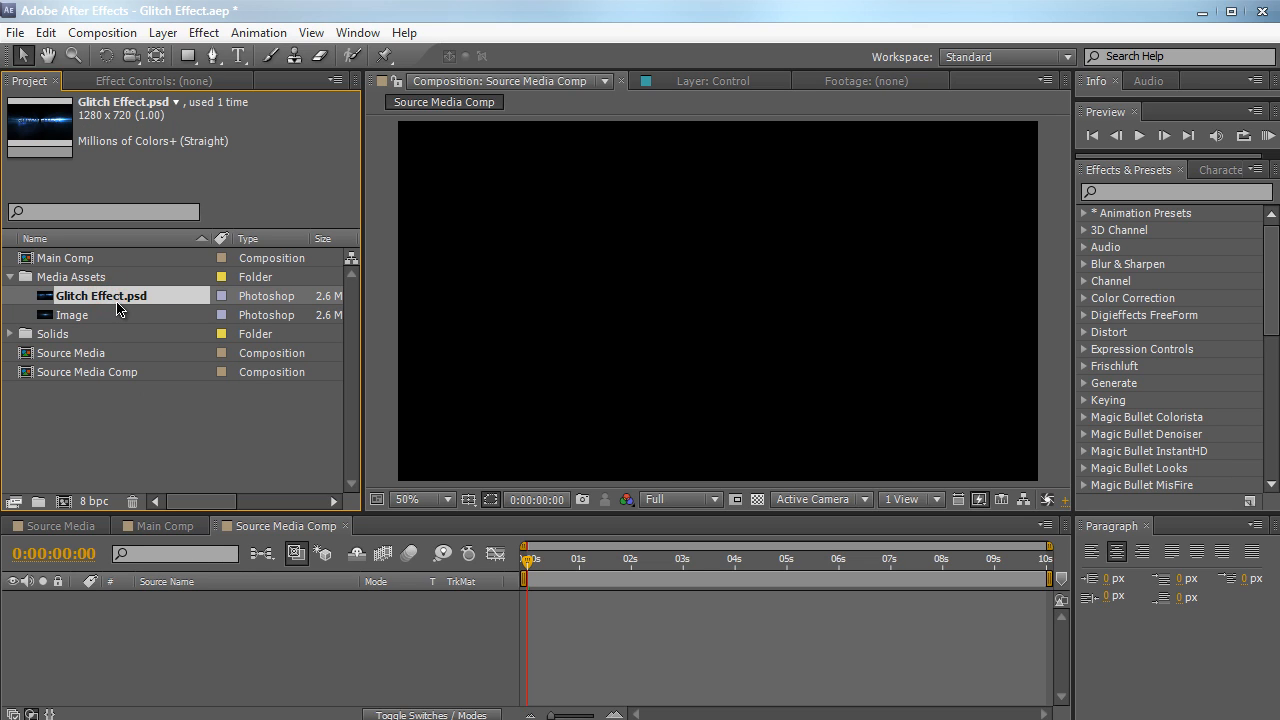
left_click_drag(116, 297, 163, 643)
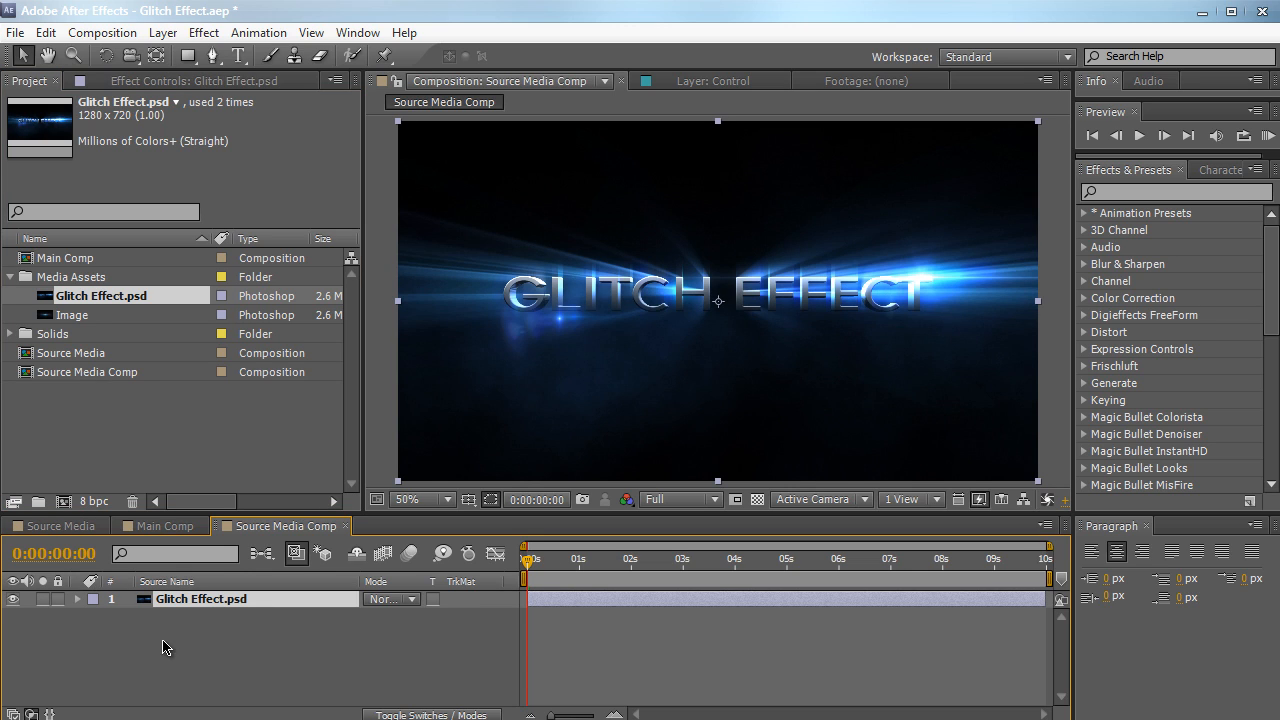
mouse_move(528, 557)
left_mouse_down()
mouse_move(665, 558)
mouse_move(527, 558)
left_mouse_up()
left_click(302, 650)
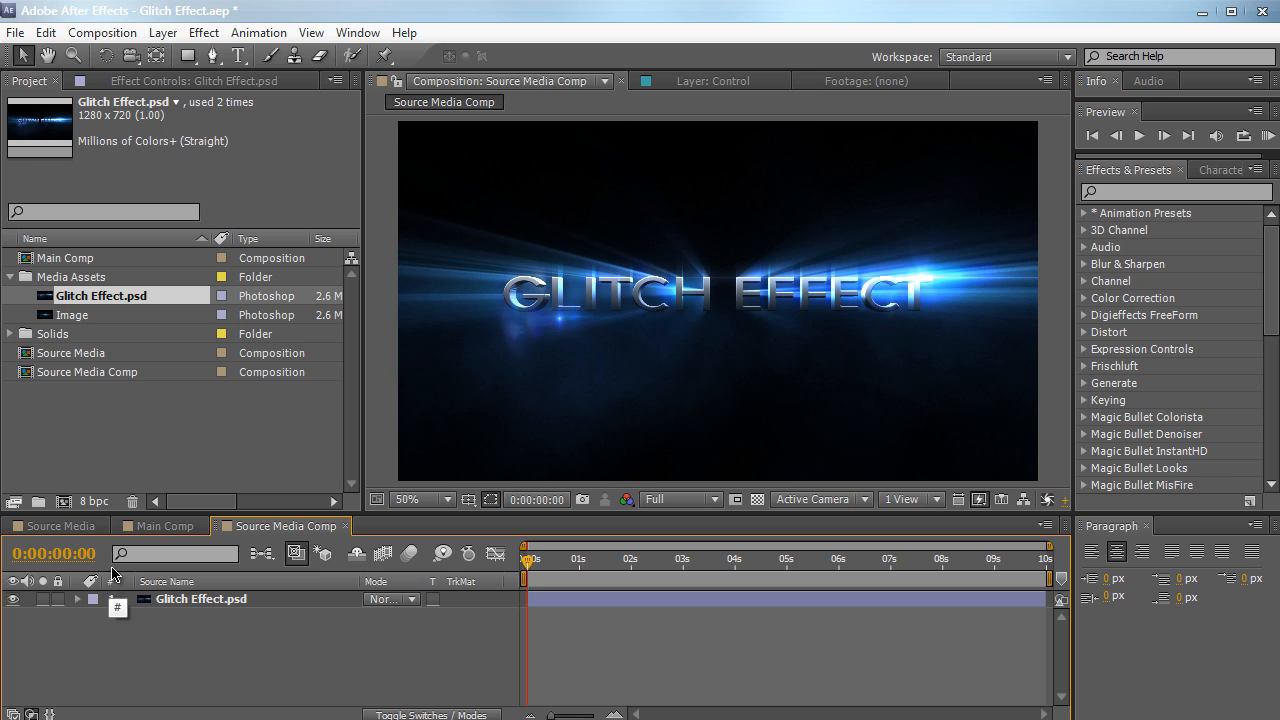
Create a second composition named Glitch Effect and add Source Media Comp to it as a layer
left_click(120, 30)
left_click(150, 56)
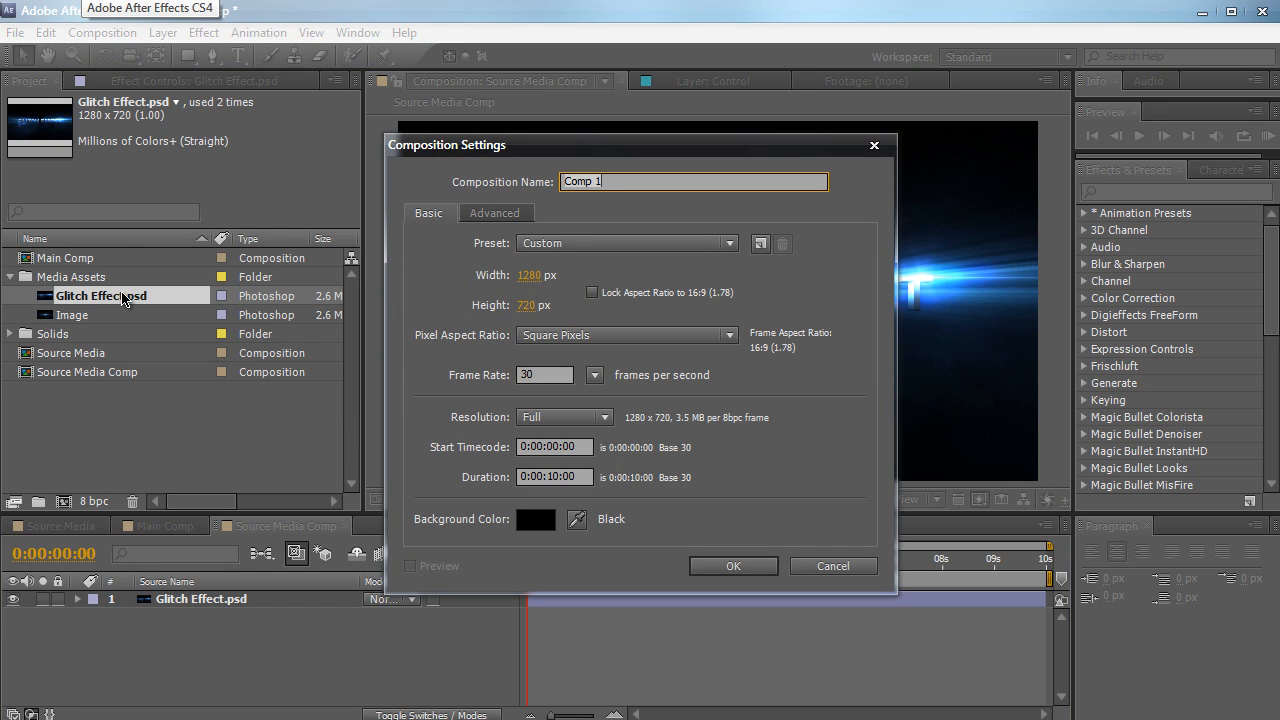
type("Glitch Effect")
key("Return")
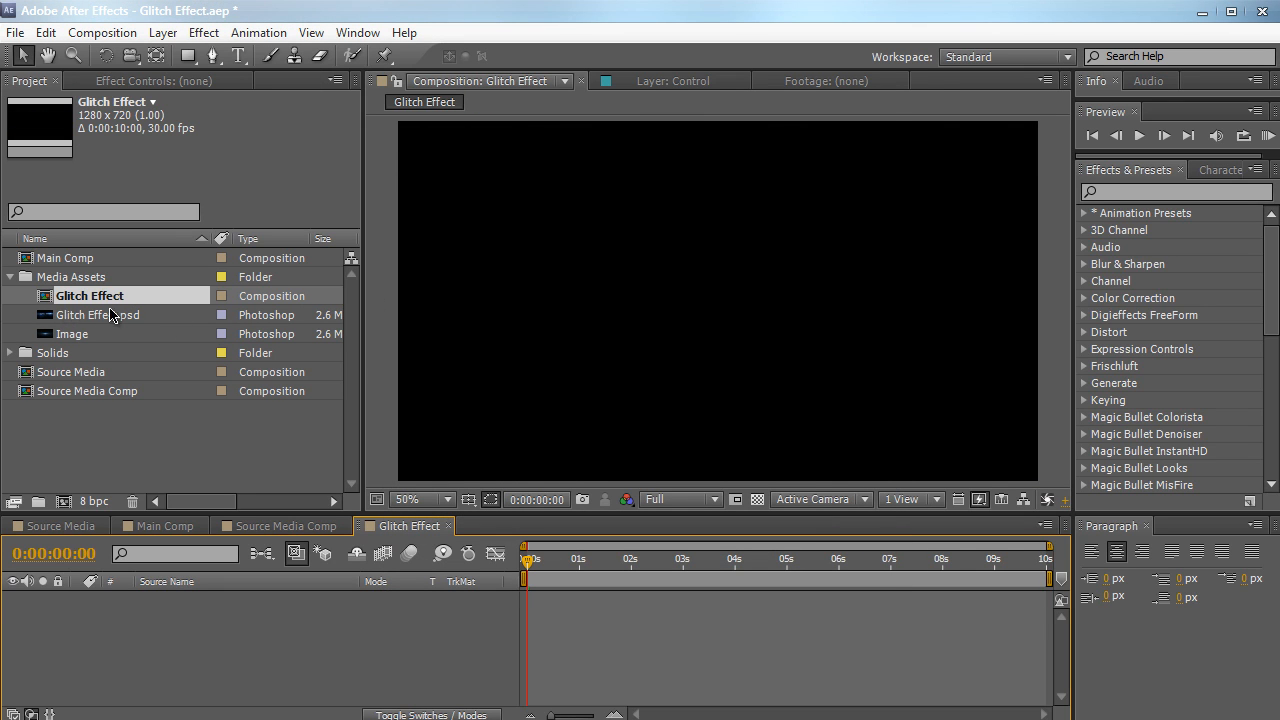
left_click_drag(112, 393, 115, 606)
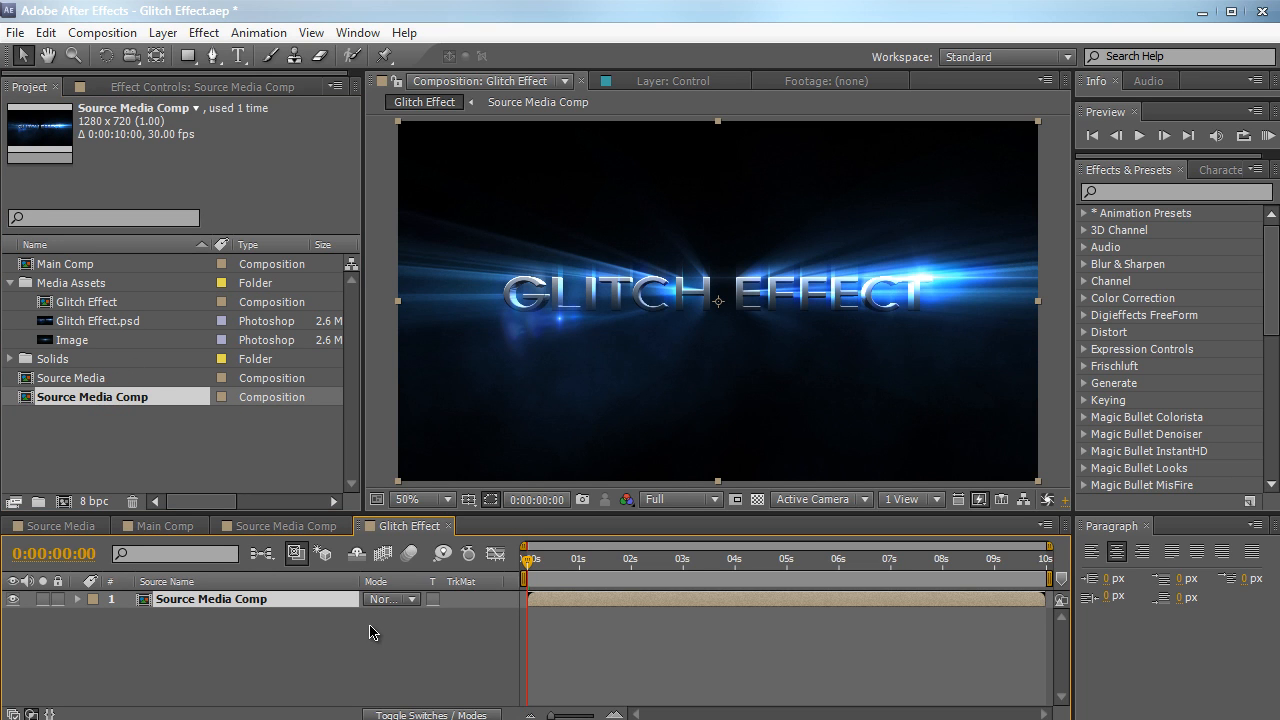
left_click_drag(571, 562, 511, 553)
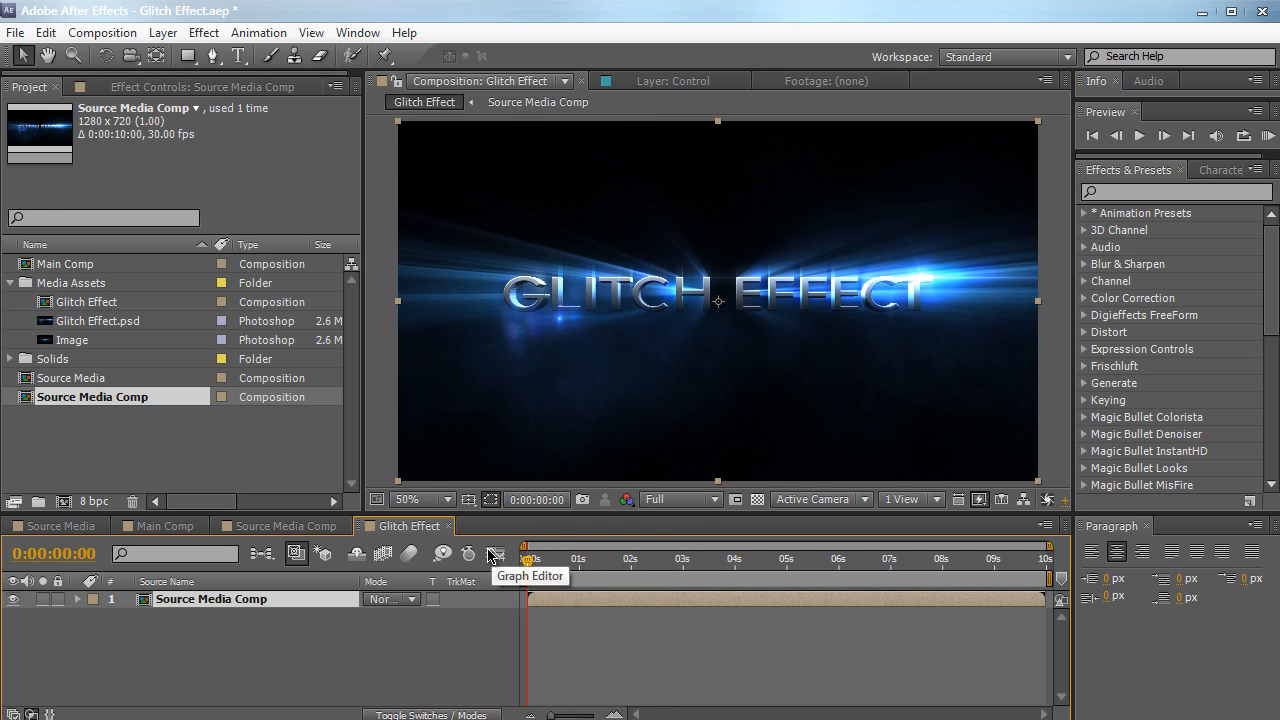
Look at Main Comp for reference and return to the Glitch Effect composition
left_click(157, 535)
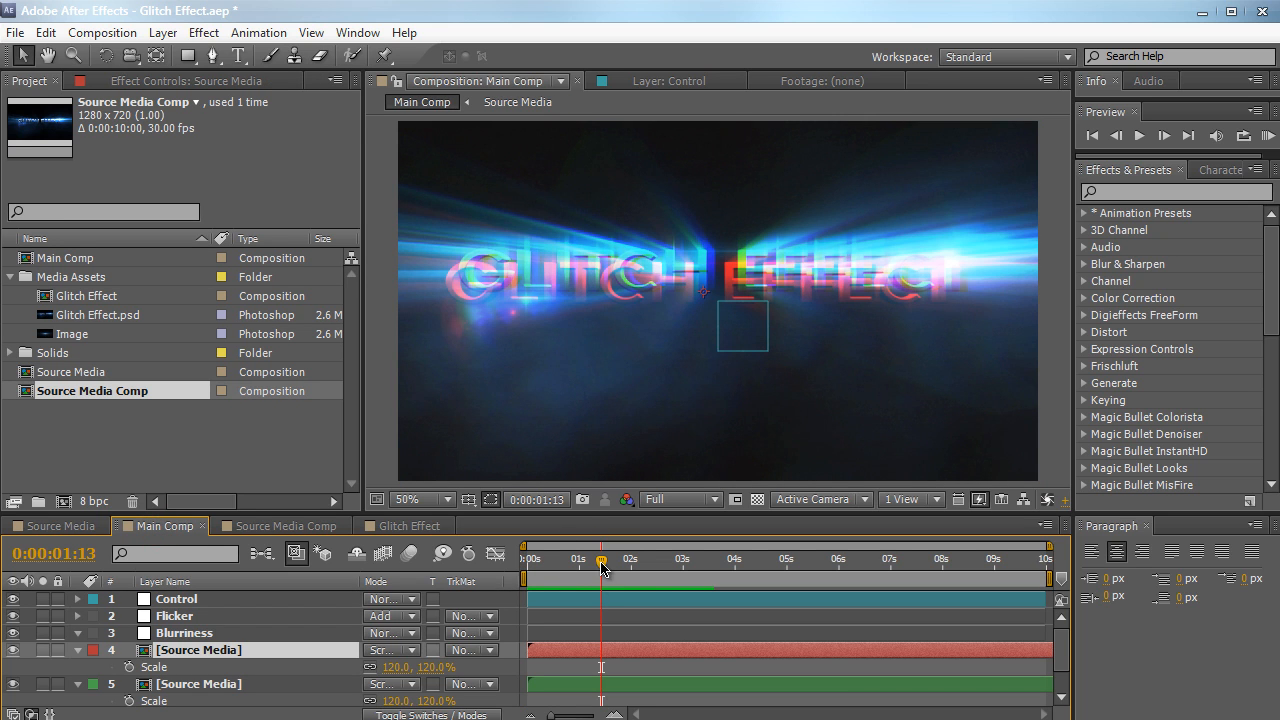
mouse_move(601, 564)
left_mouse_down()
mouse_move(545, 567)
mouse_move(655, 558)
mouse_move(601, 564)
left_mouse_up()
left_click(409, 525)
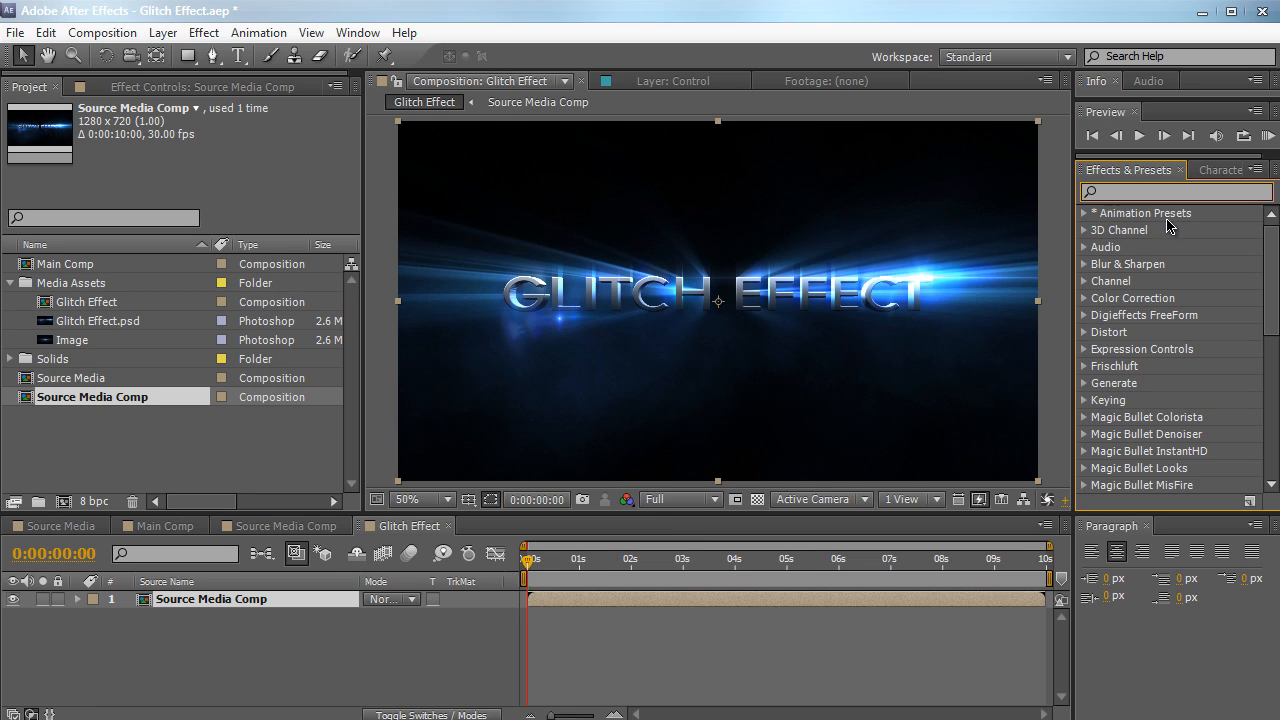
Apply Shift Channels to the Source Media Comp layer and take its red, green and blue channels from Full Off
type("shift")
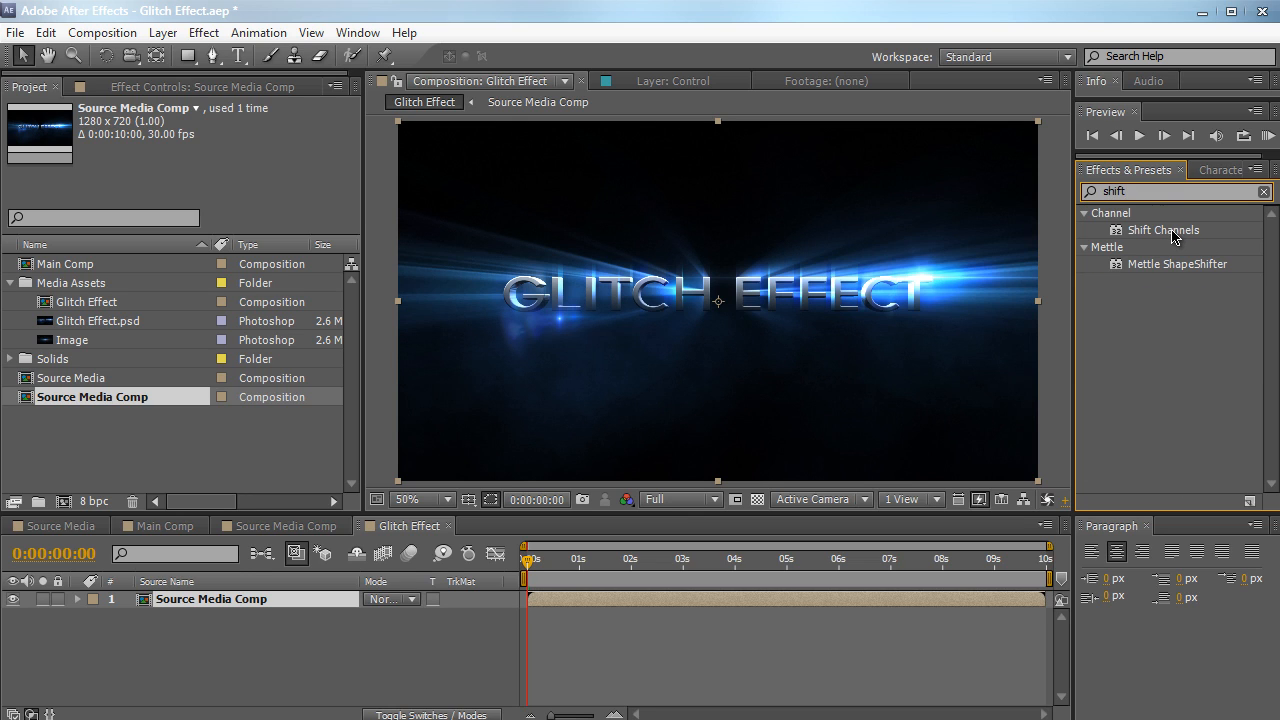
left_click_drag(1173, 236, 167, 601)
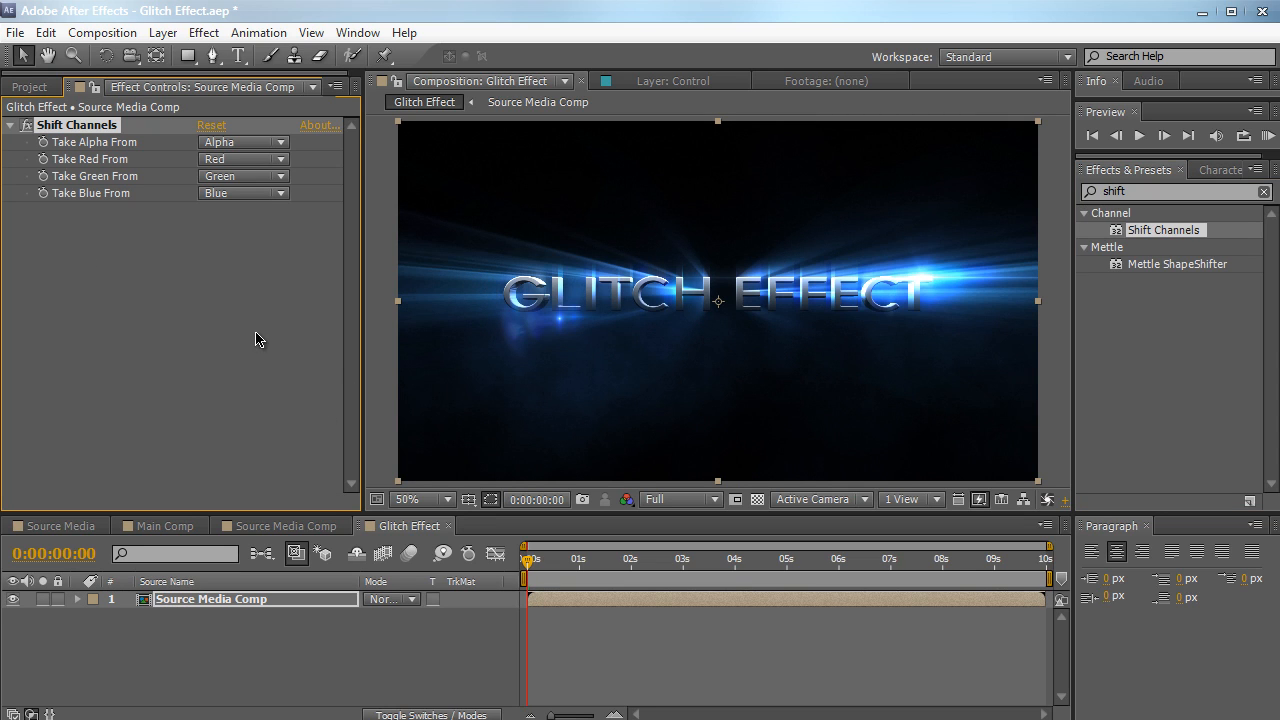
left_click(264, 160)
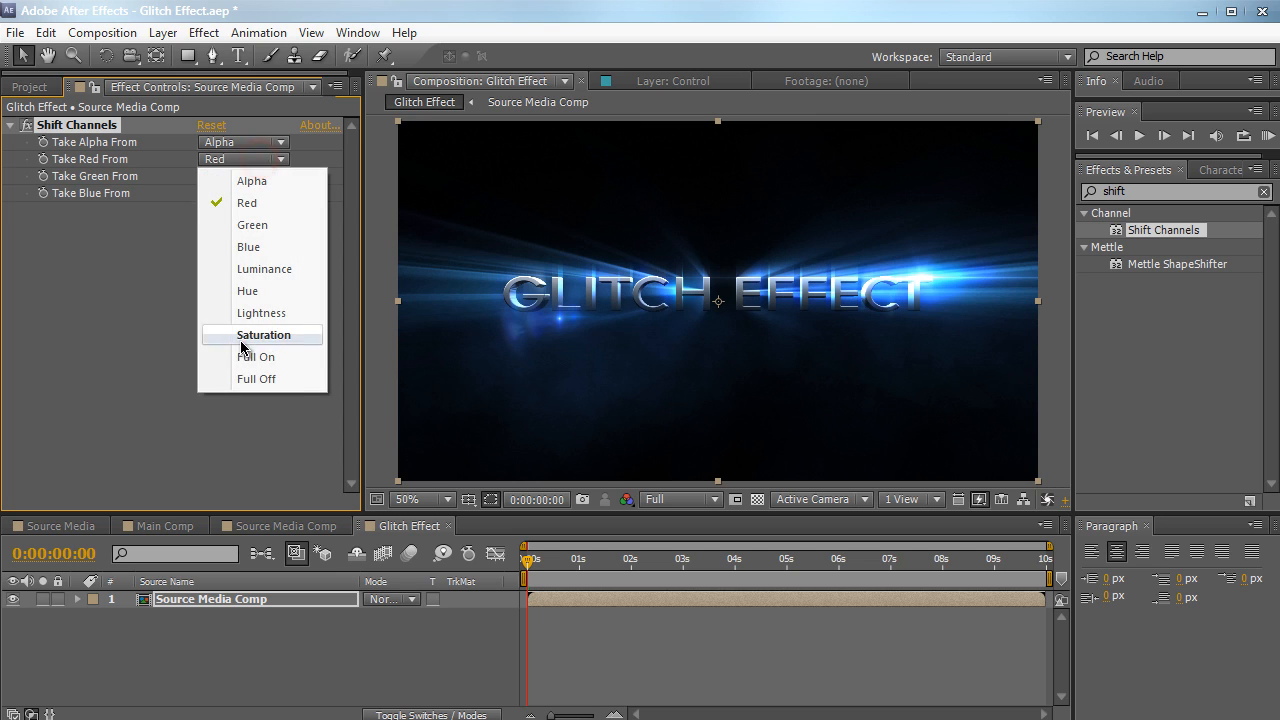
left_click(242, 373)
left_click(243, 176)
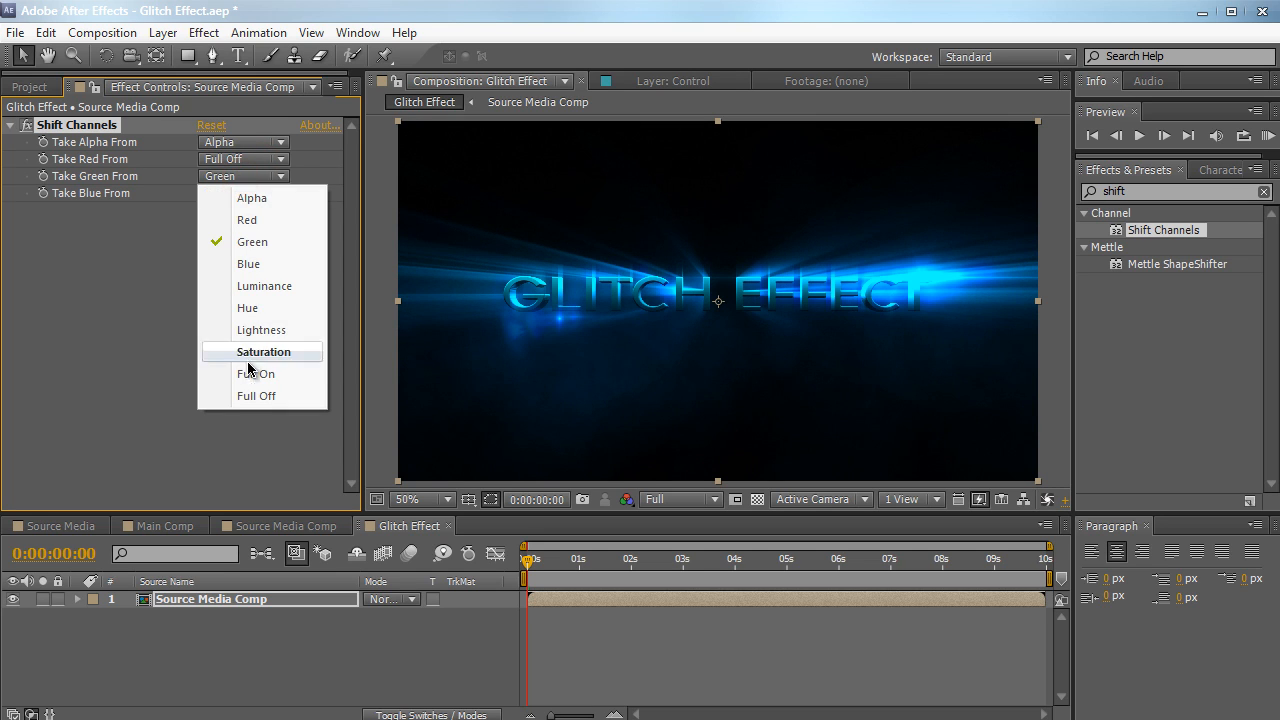
left_click(249, 403)
left_click(268, 193)
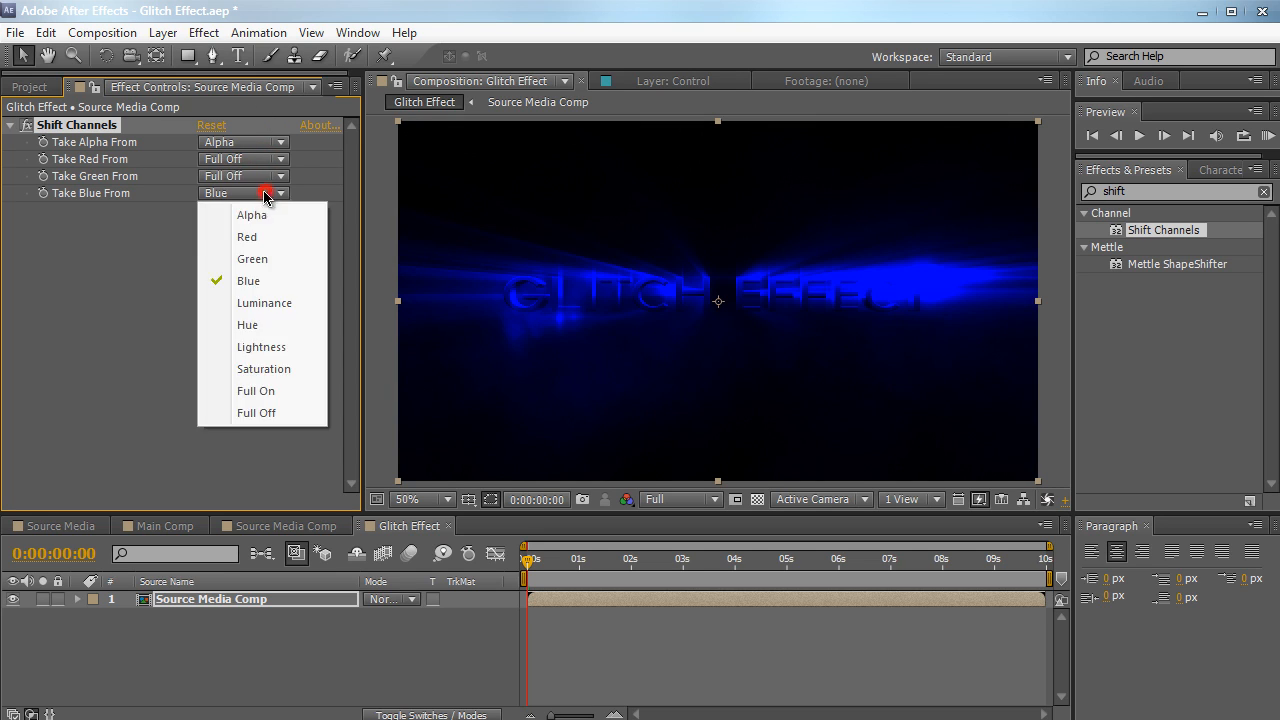
left_click(259, 413)
left_click(263, 632)
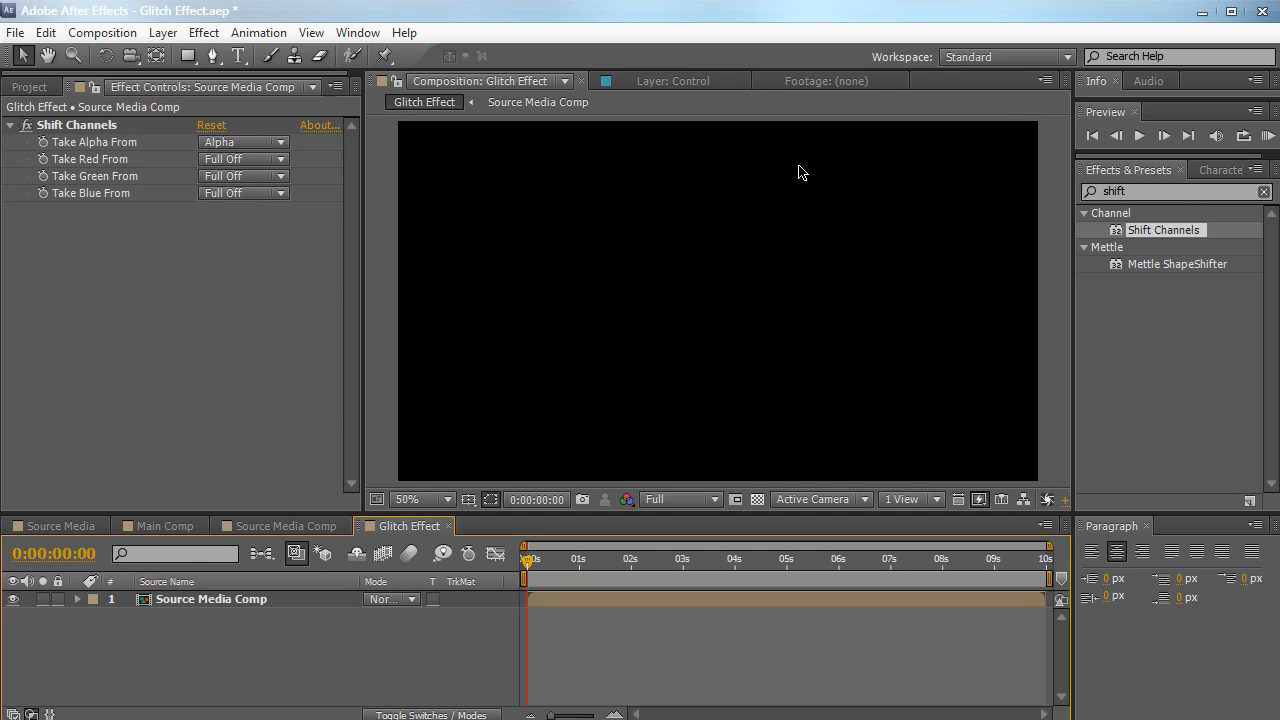
Duplicate the Source Media Comp layer twice to make three identical layers
left_click_drag(232, 646, 231, 596)
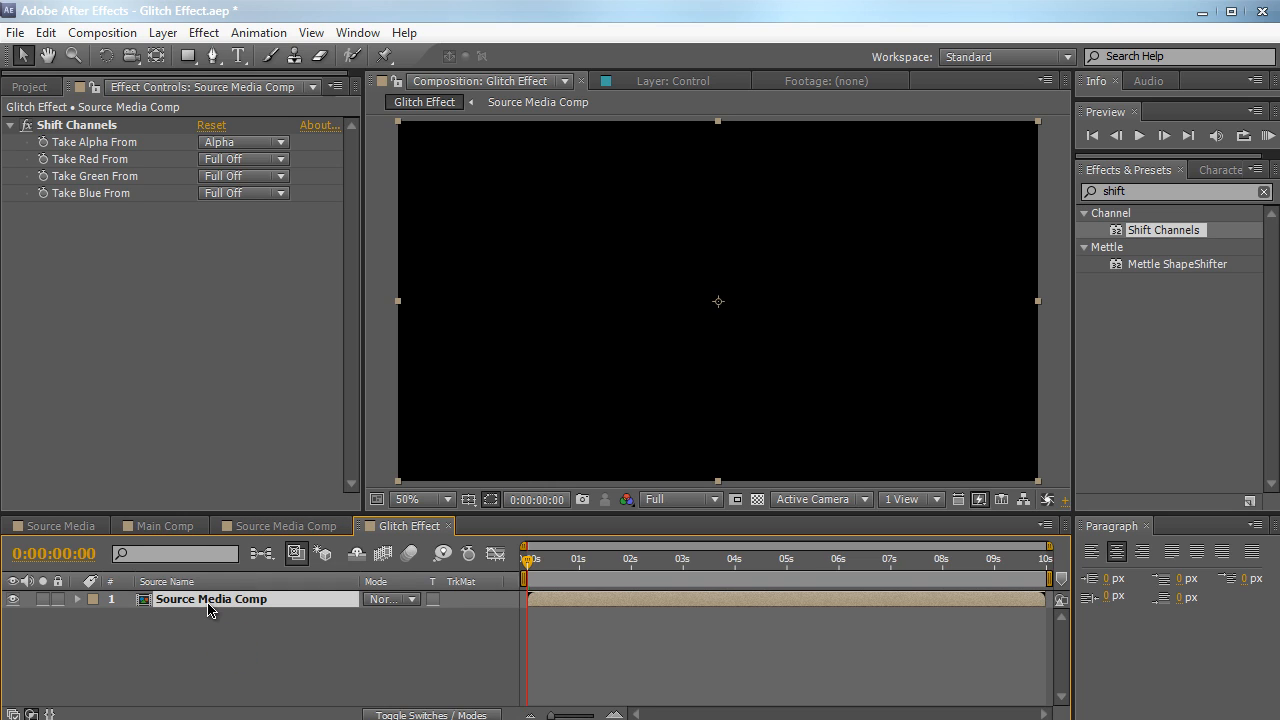
key("ctrl+d")
key("ctrl+d")
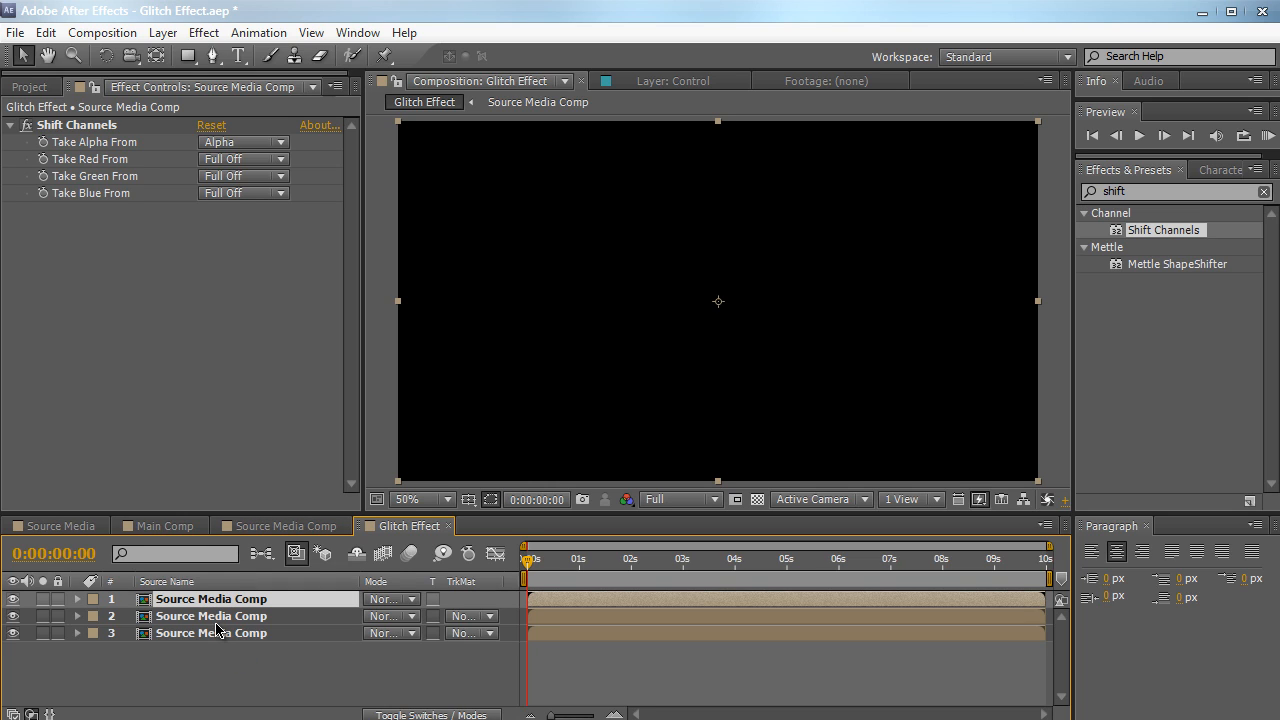
left_click(216, 658)
left_click(213, 634)
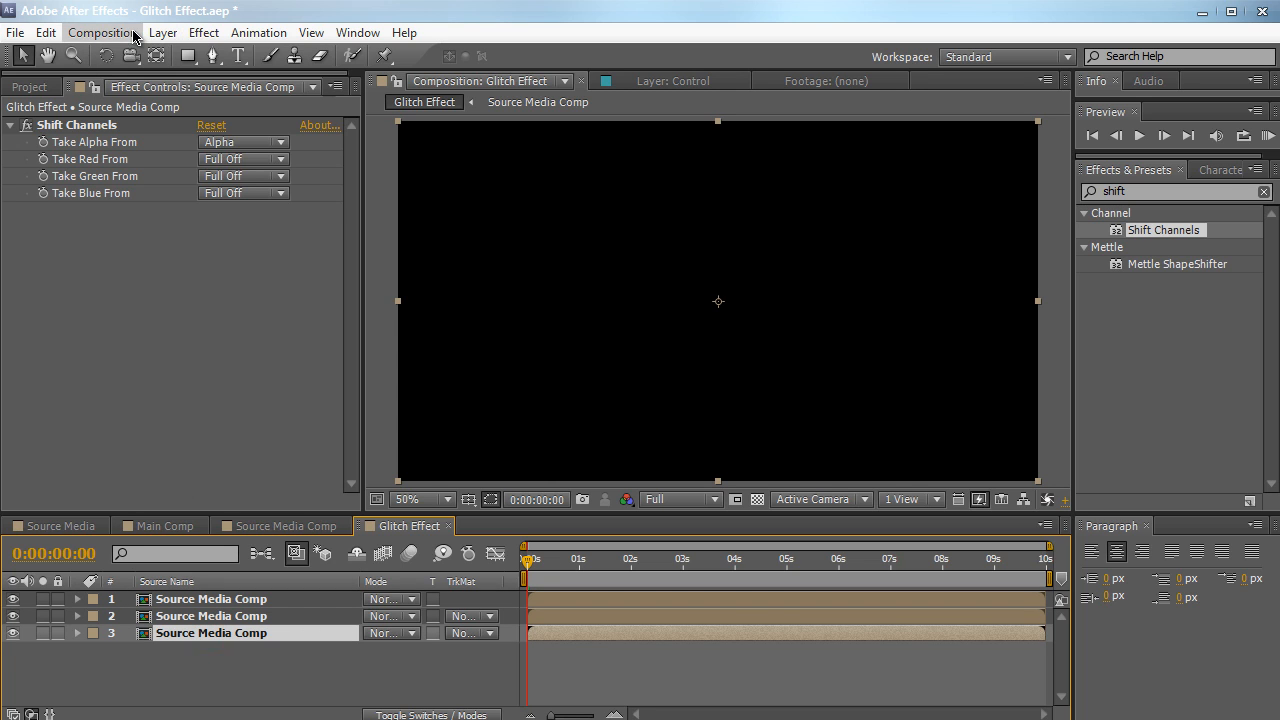
left_click(46, 33)
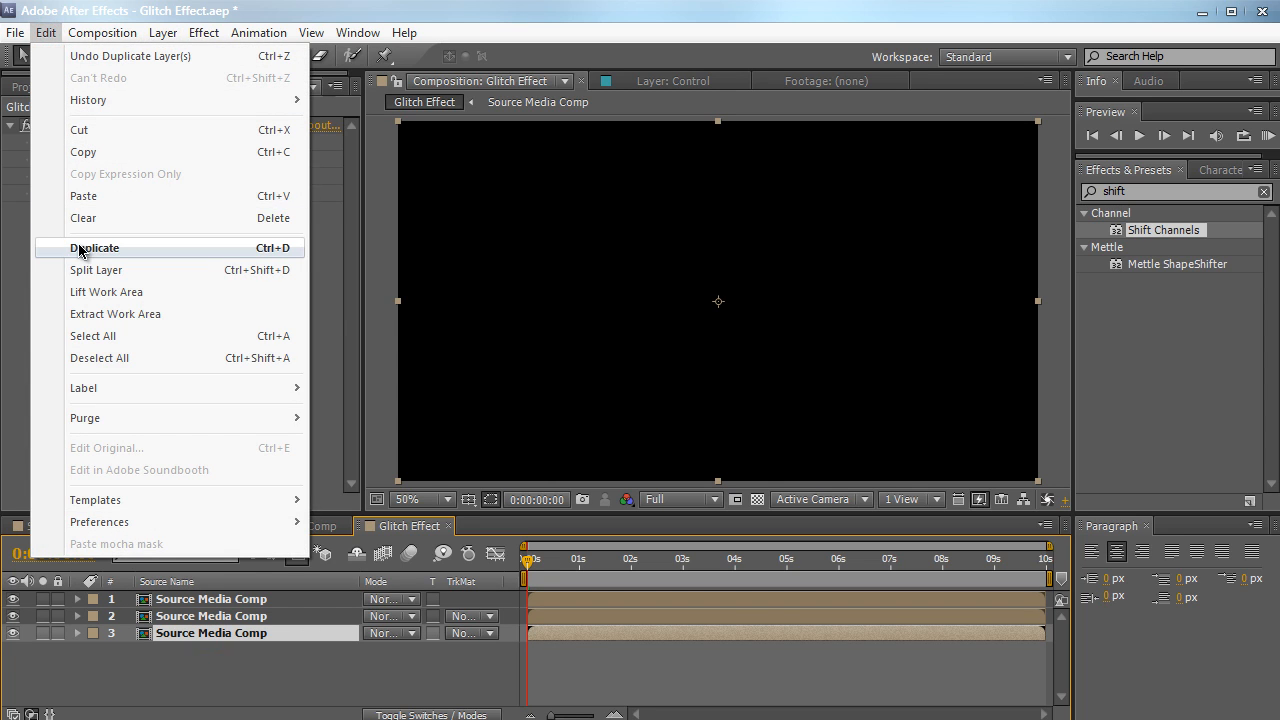
left_click(18, 250)
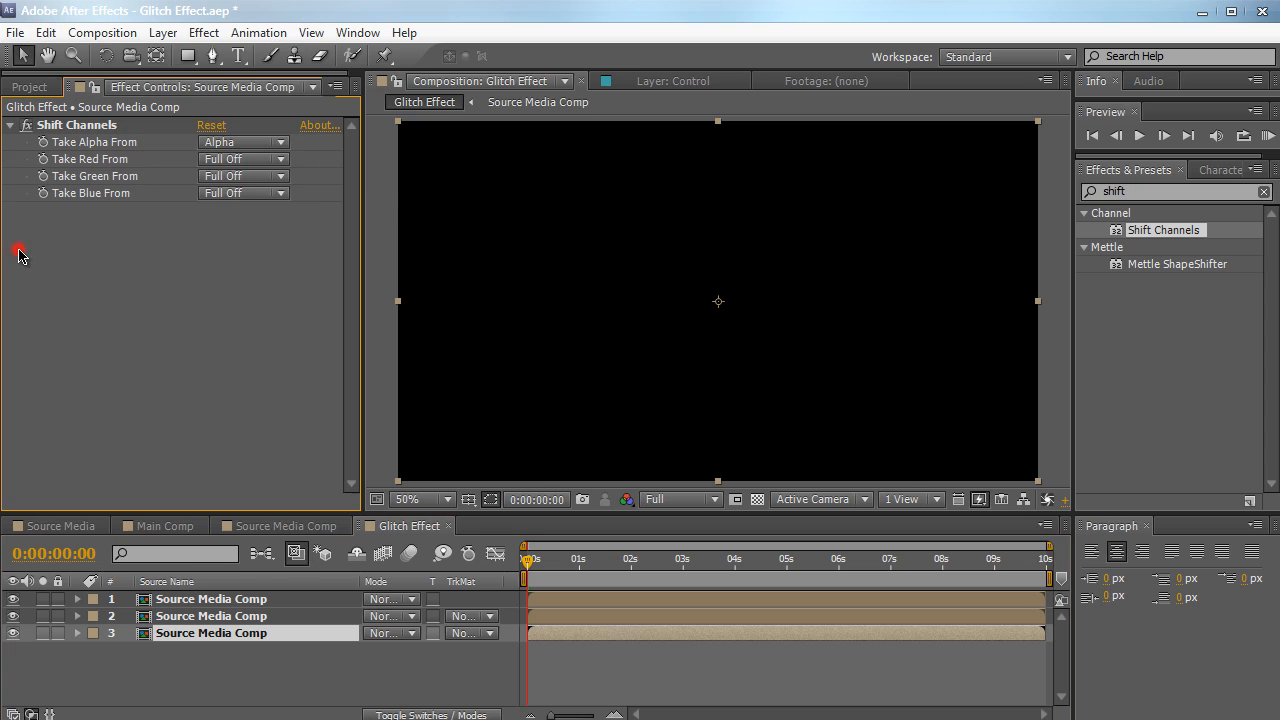
left_click(242, 670)
left_click(248, 631)
left_click(247, 667)
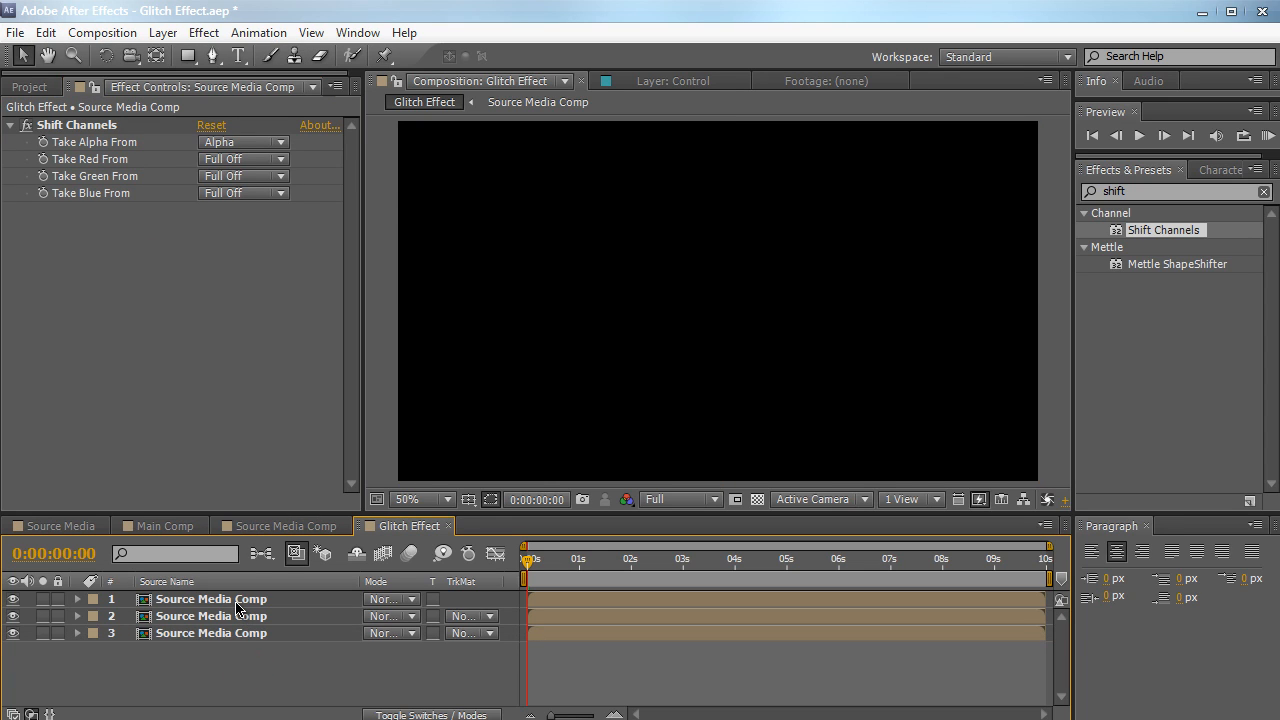
Rename the three Source Media Comp layers R, G and B from the uppermost layer down
left_click(237, 604)
key("Return")
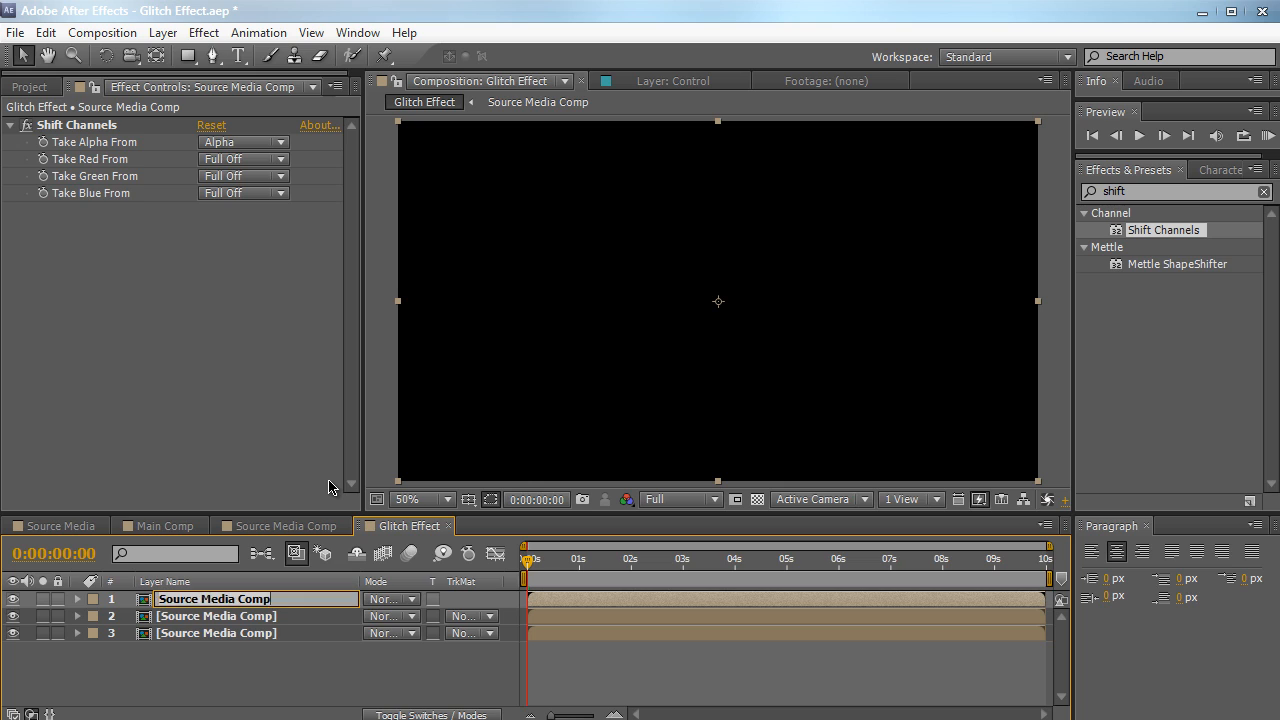
type("R")
left_click(278, 614)
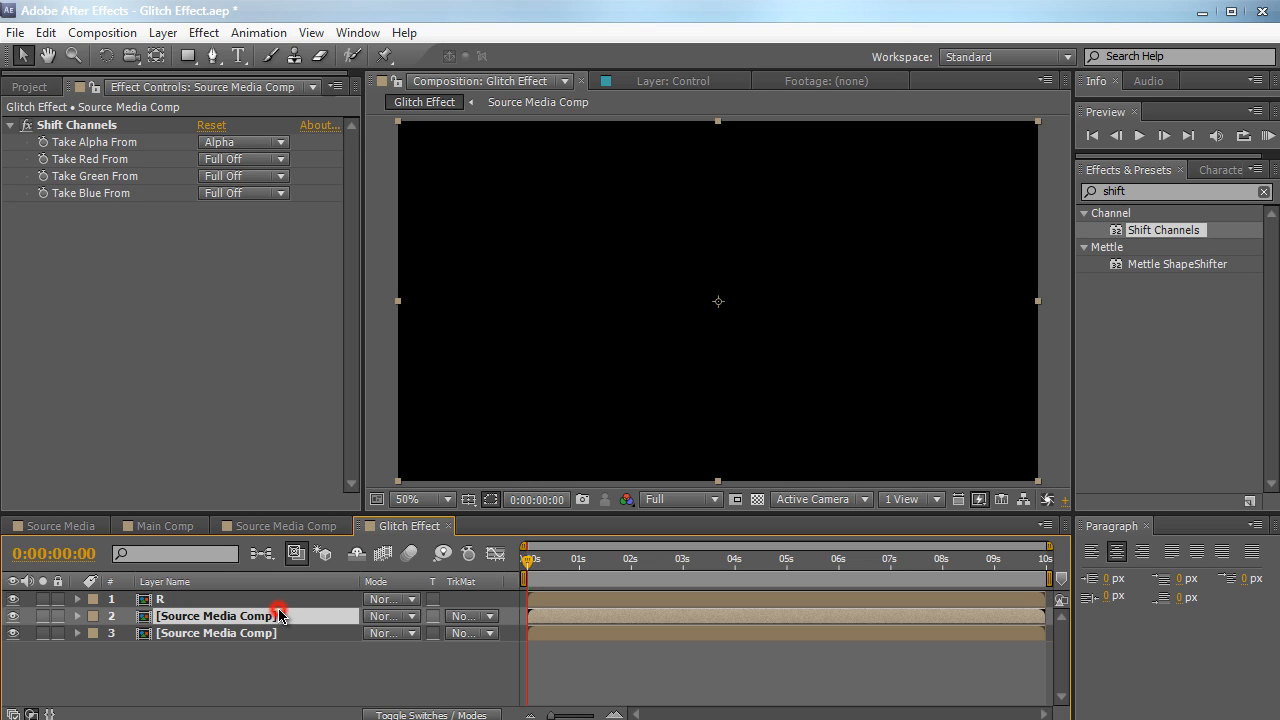
key("Return")
type("G")
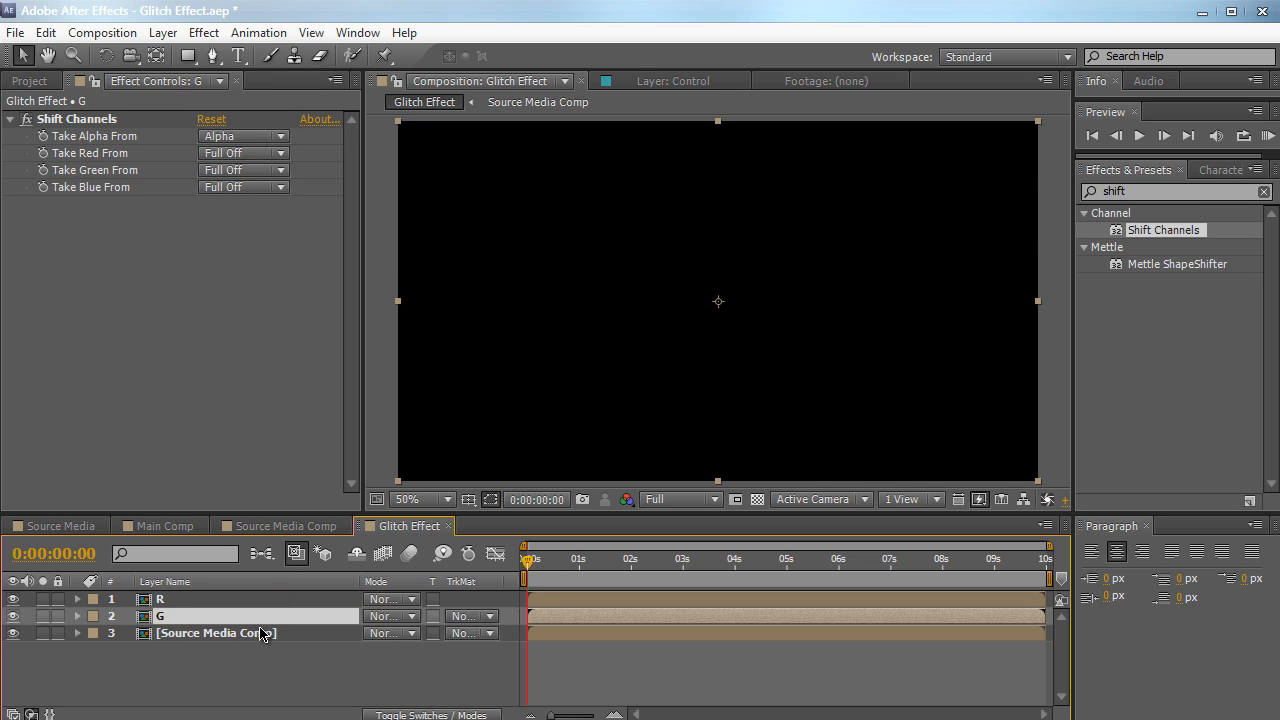
left_click(266, 632)
key("Return")
type("B")
key("Return")
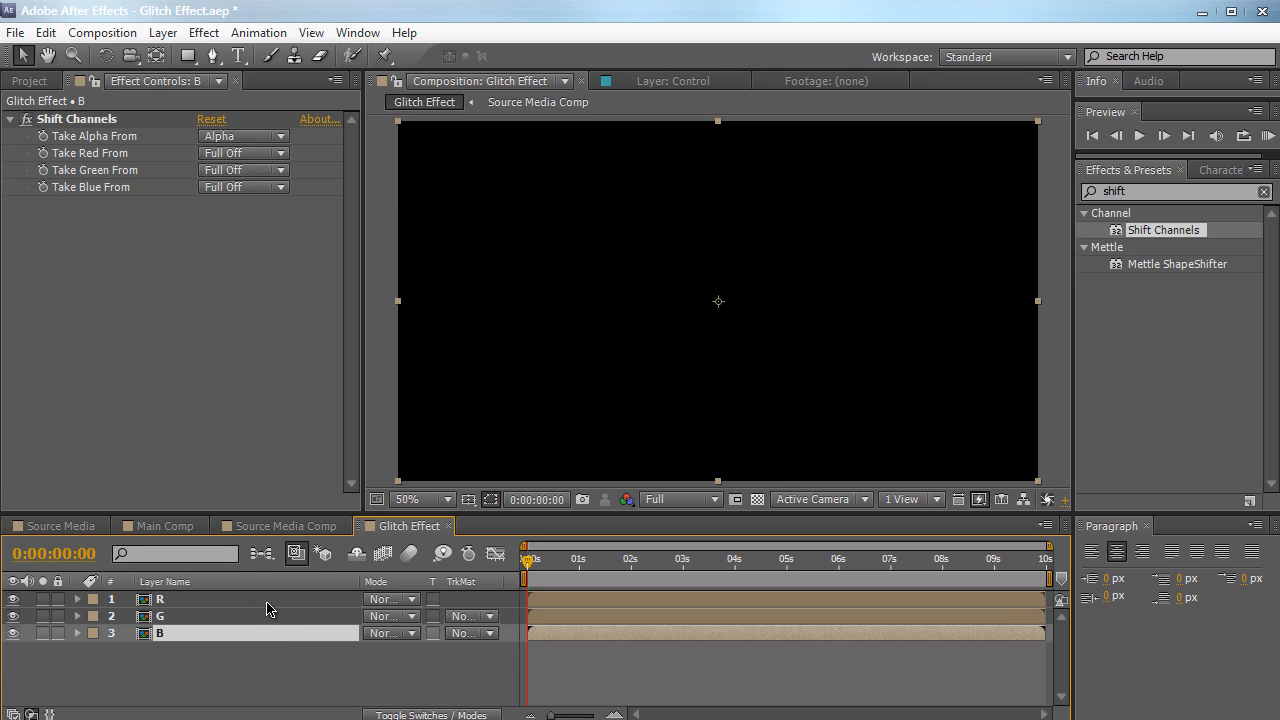
left_click(288, 674)
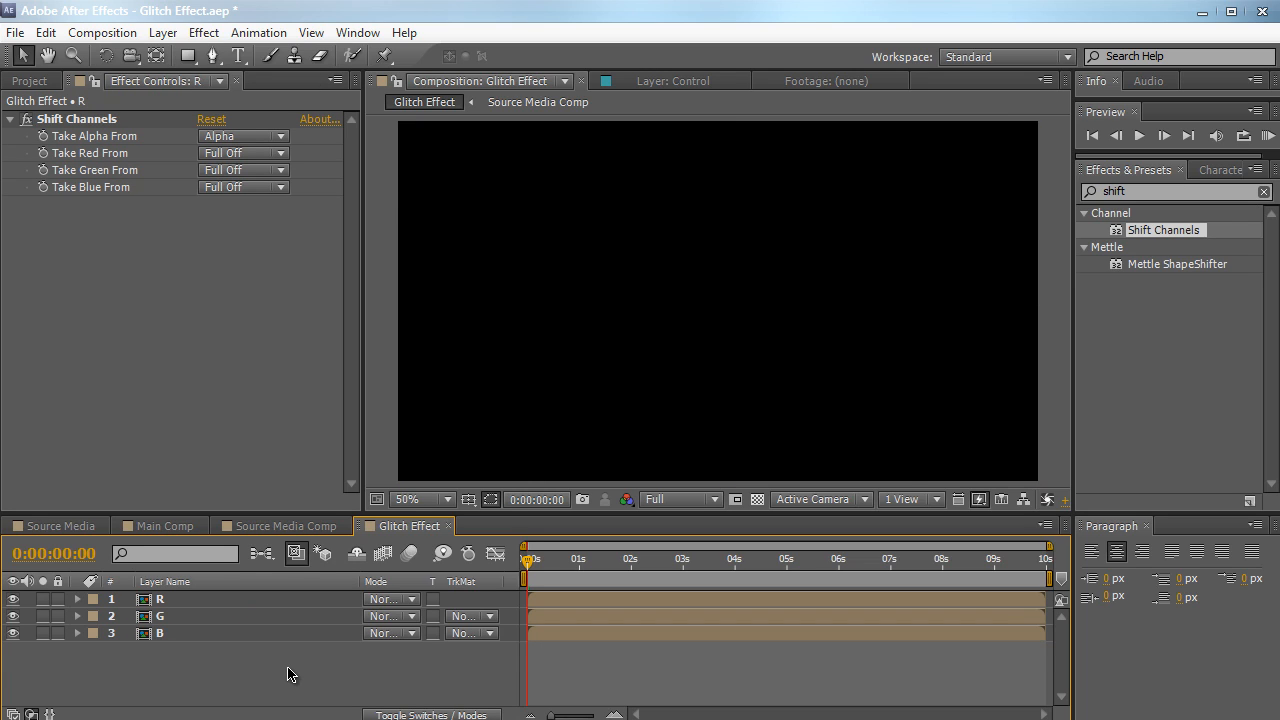
Set the label colours of the R, G and B layers to red, green and blue respectively
left_click(93, 600)
left_click(174, 682)
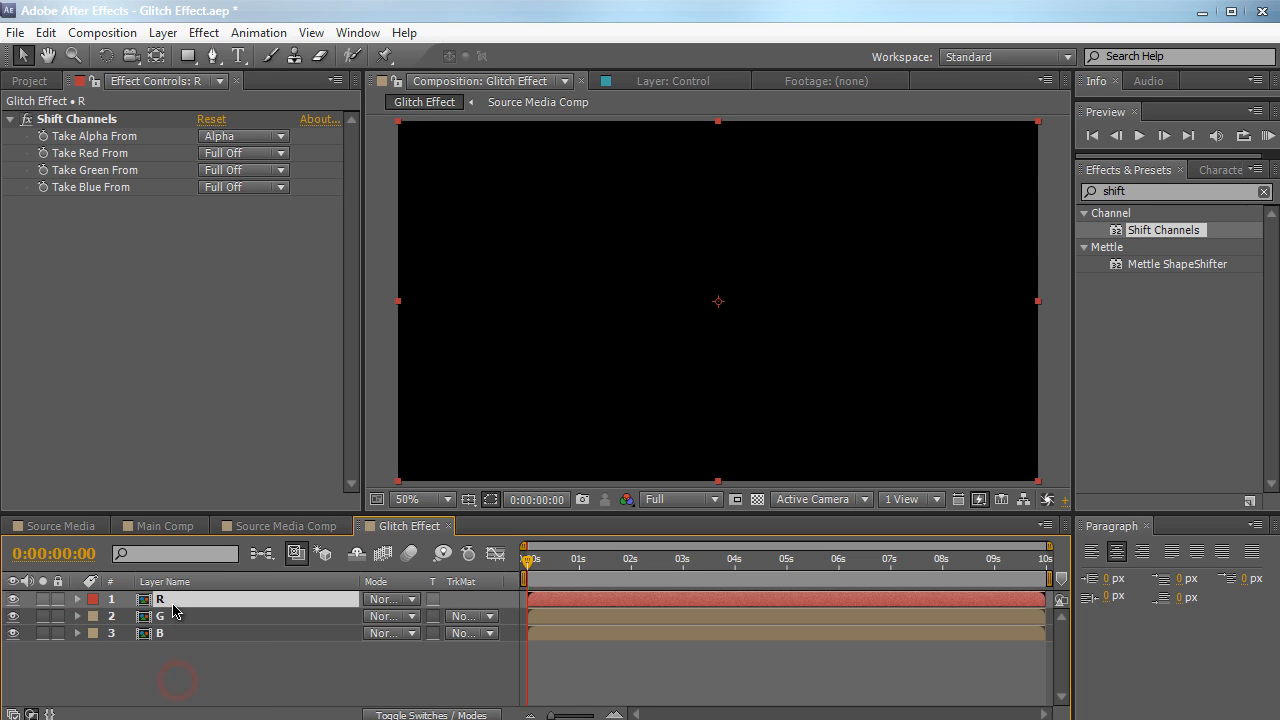
left_click(168, 617)
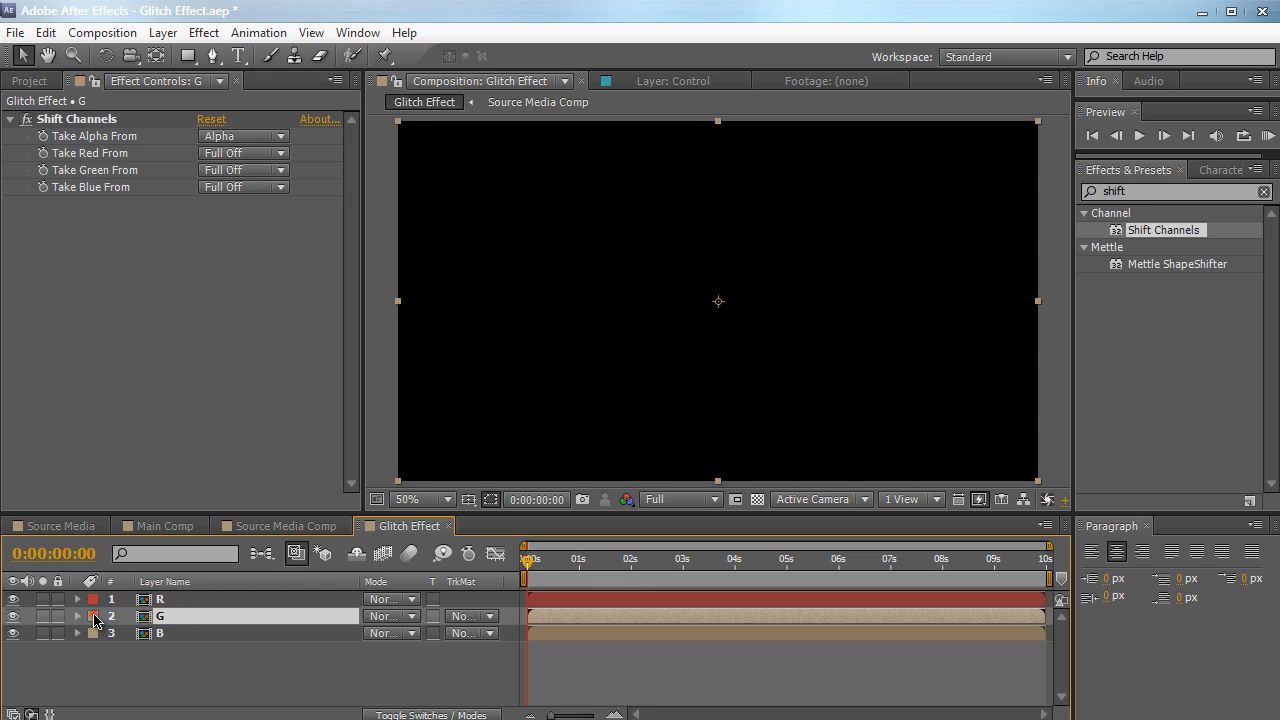
left_click(93, 616)
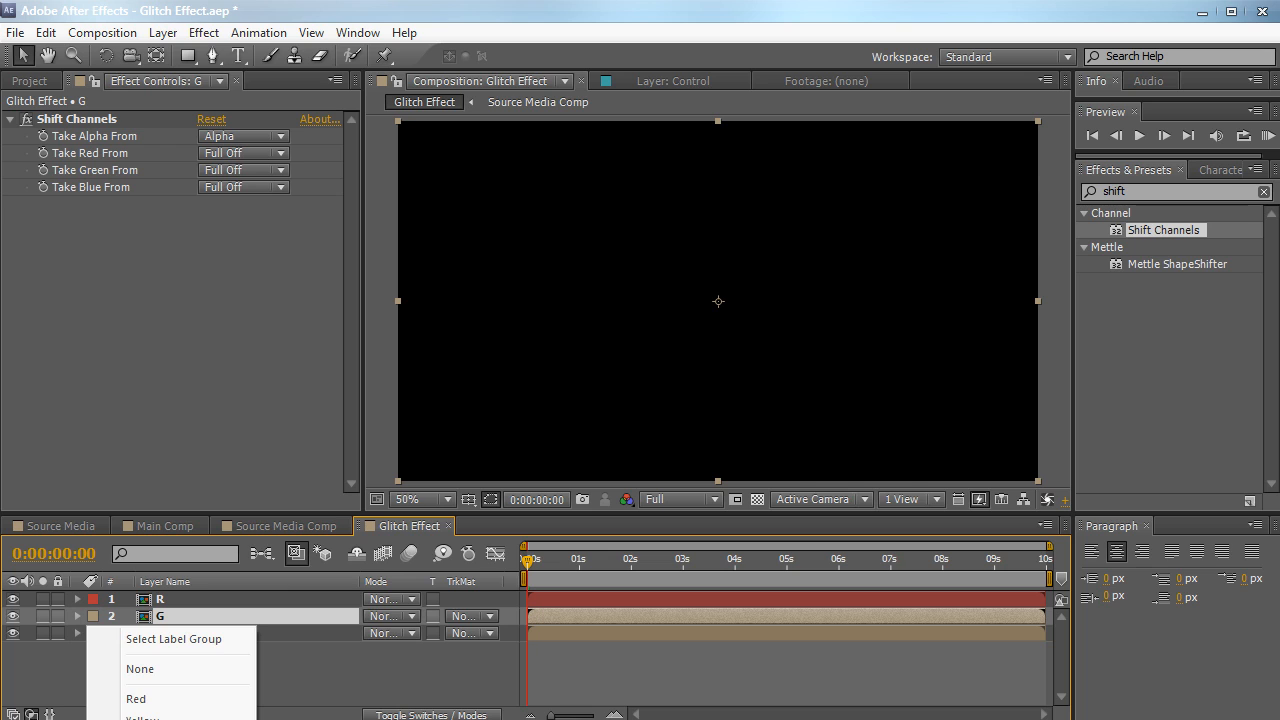
left_click(140, 719)
left_click(146, 633)
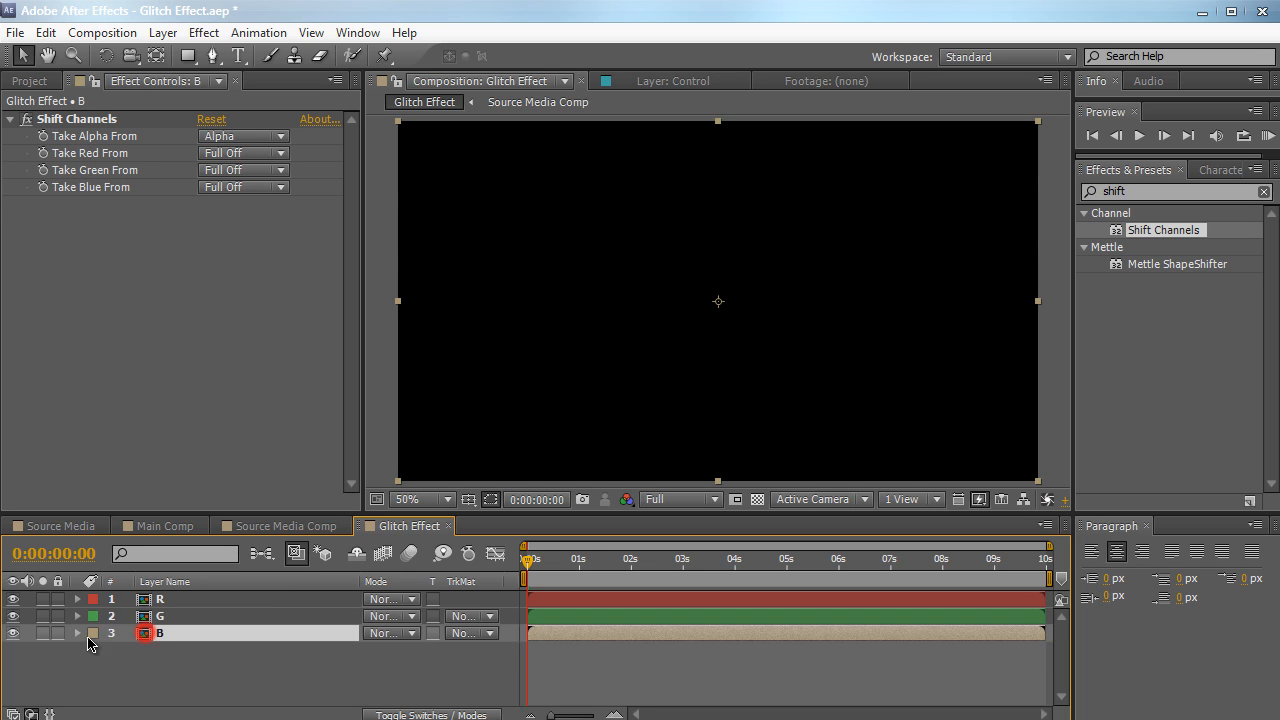
left_click(93, 638)
left_click(92, 643)
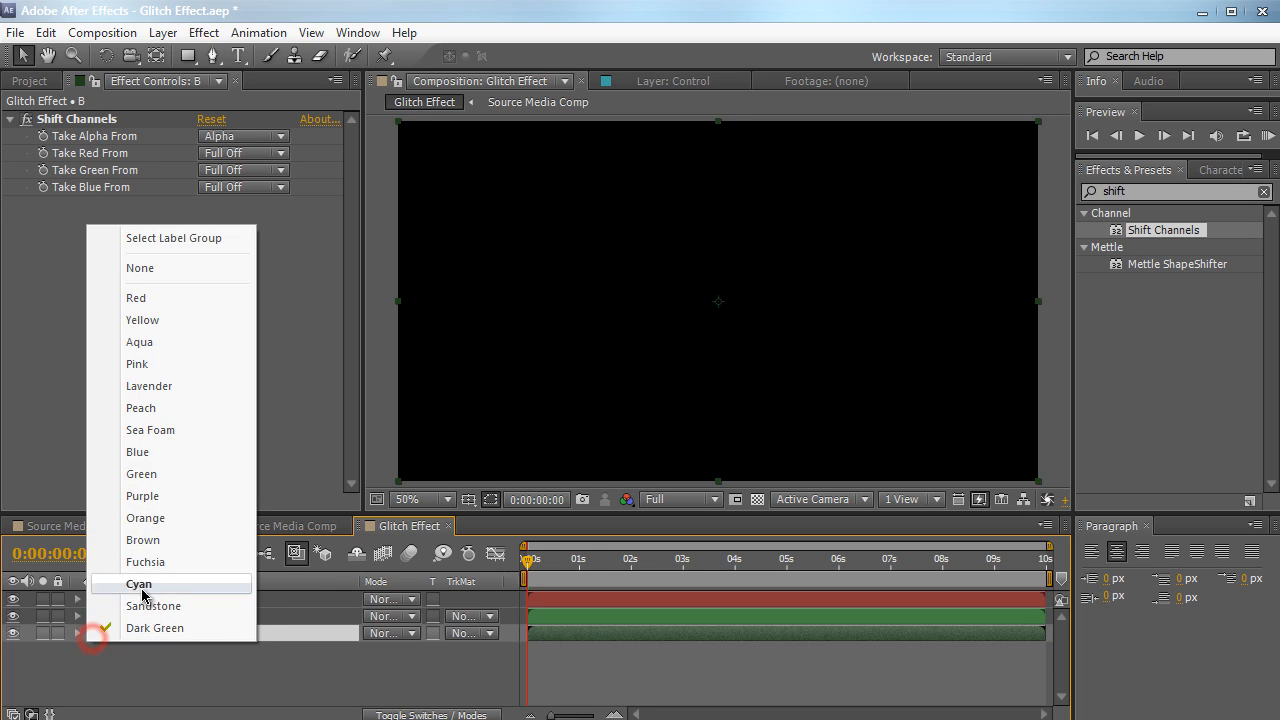
left_click(146, 452)
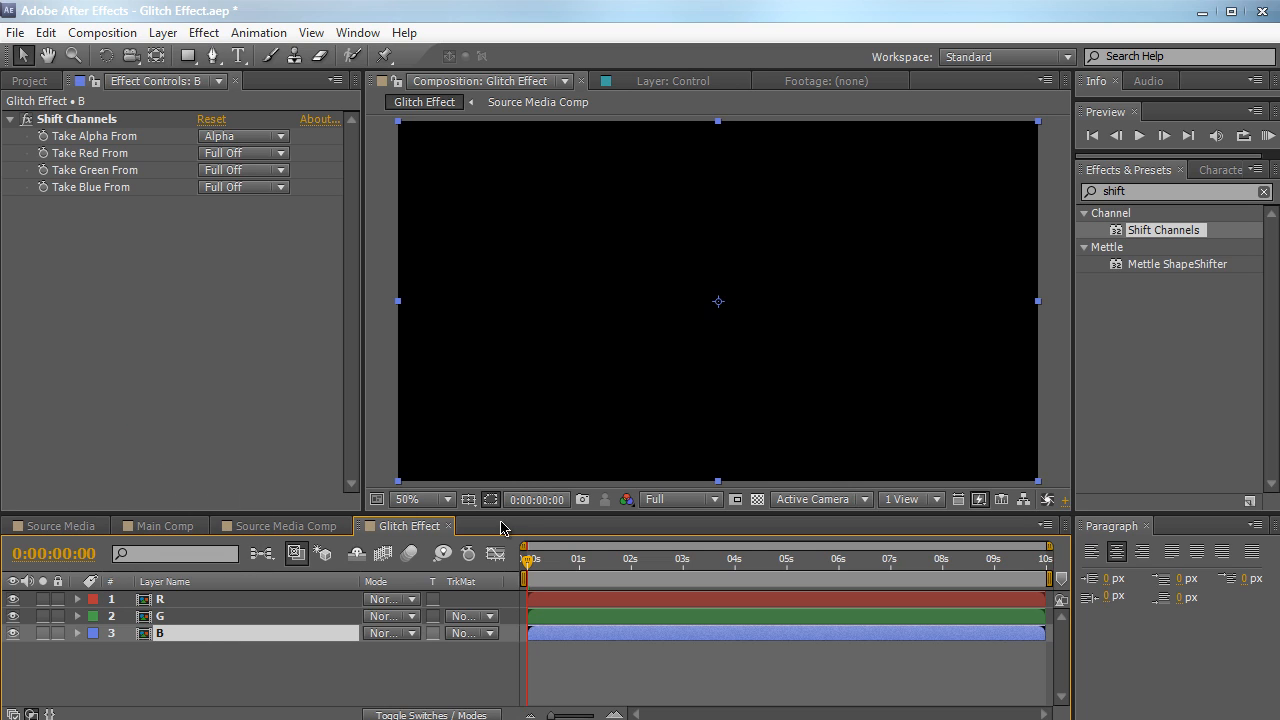
left_click(197, 650)
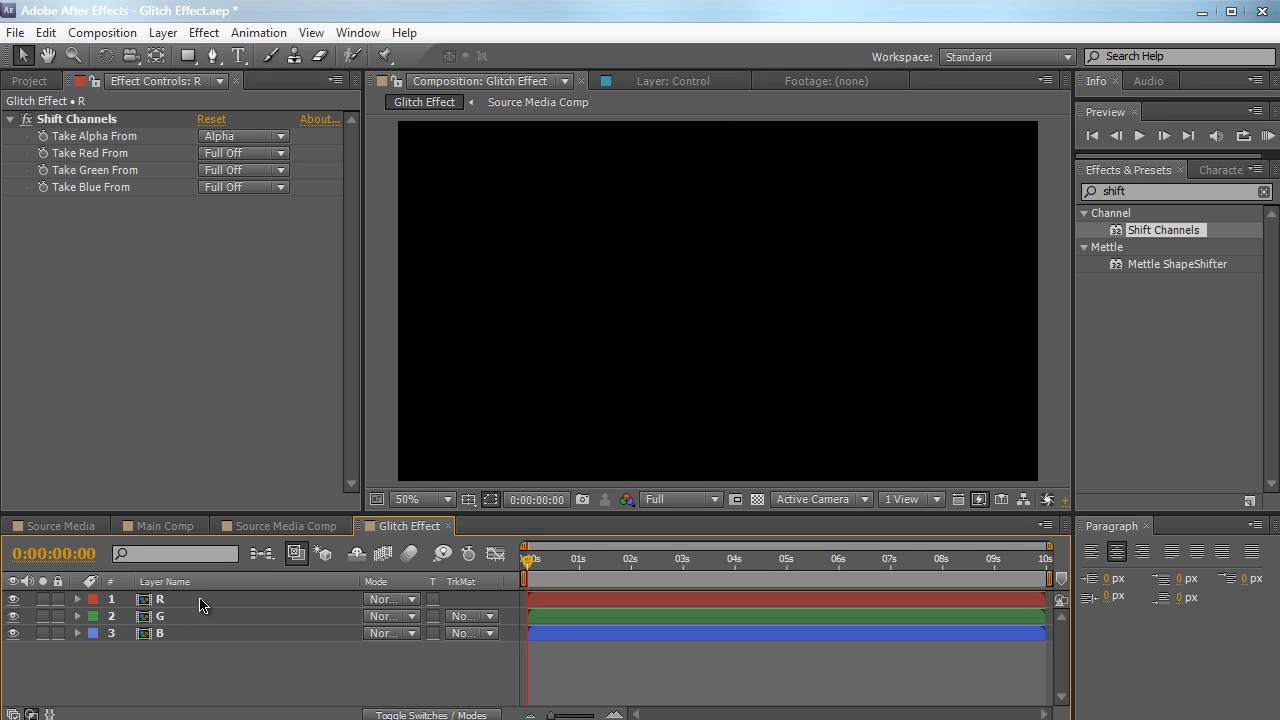
In Shift Channels, take red from Red on layer R, green from Green on layer G, and blue from Blue on layer B
left_click(200, 601)
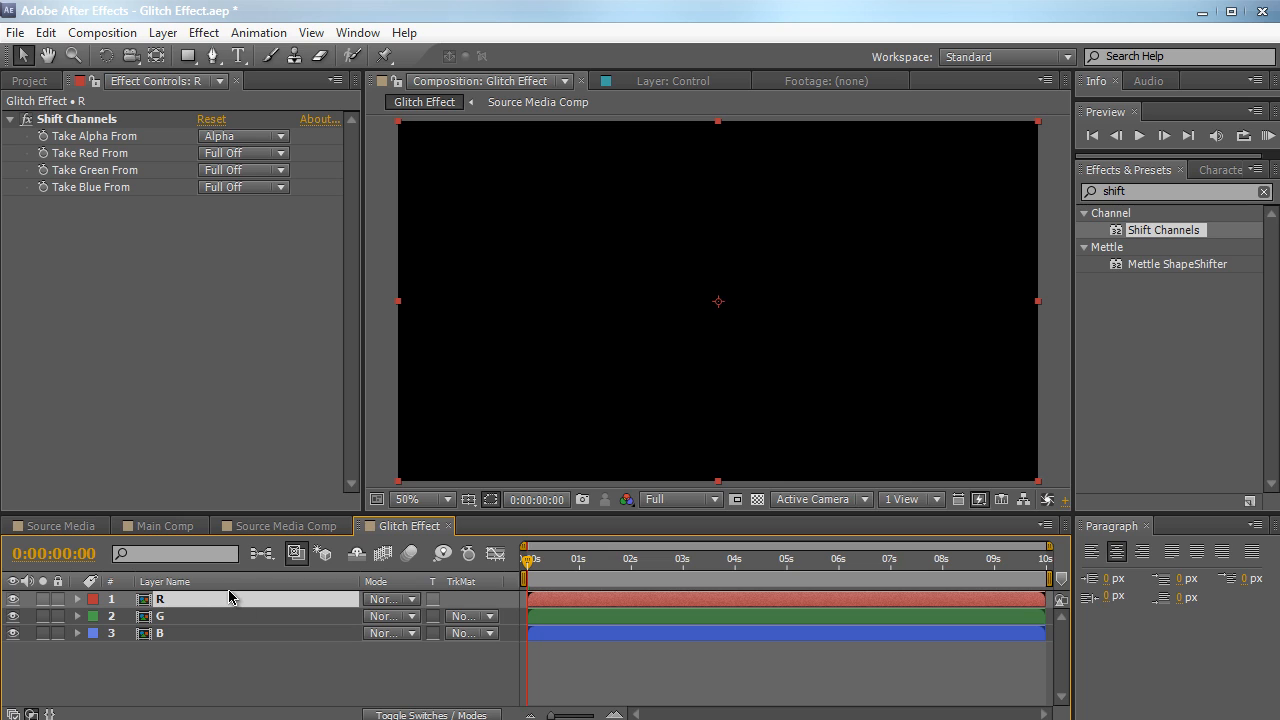
left_click(230, 153)
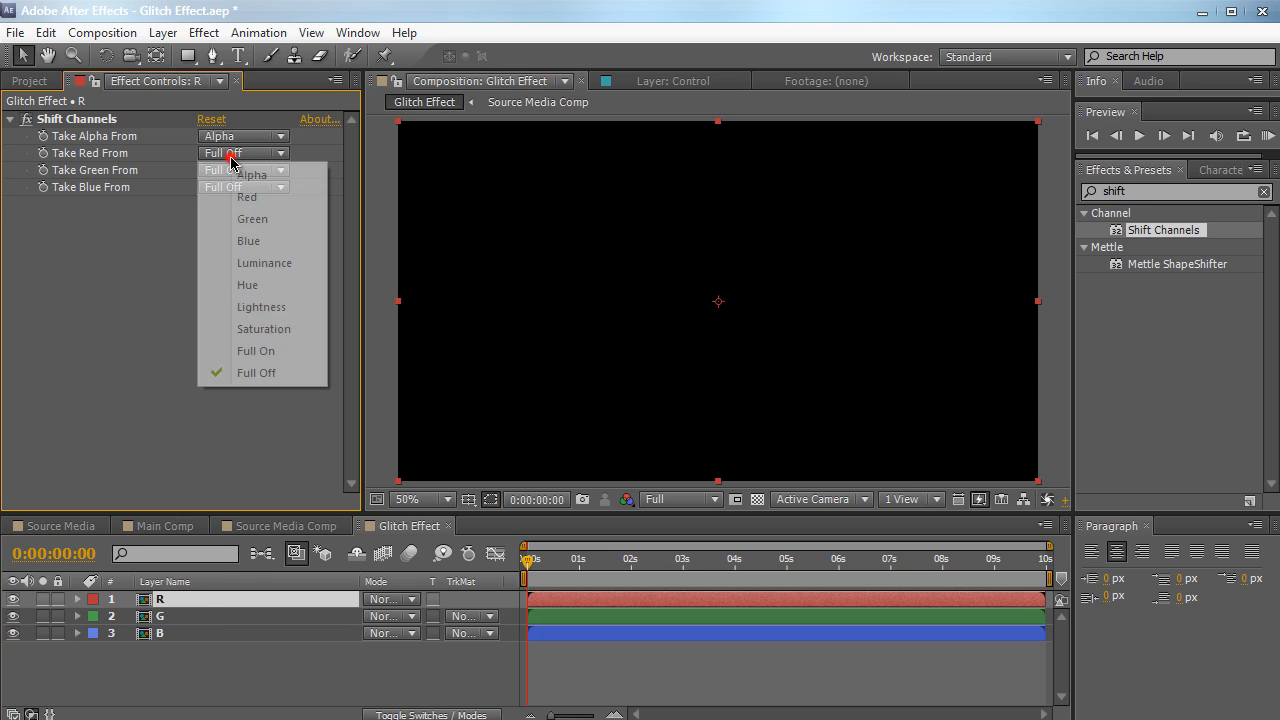
left_click(236, 198)
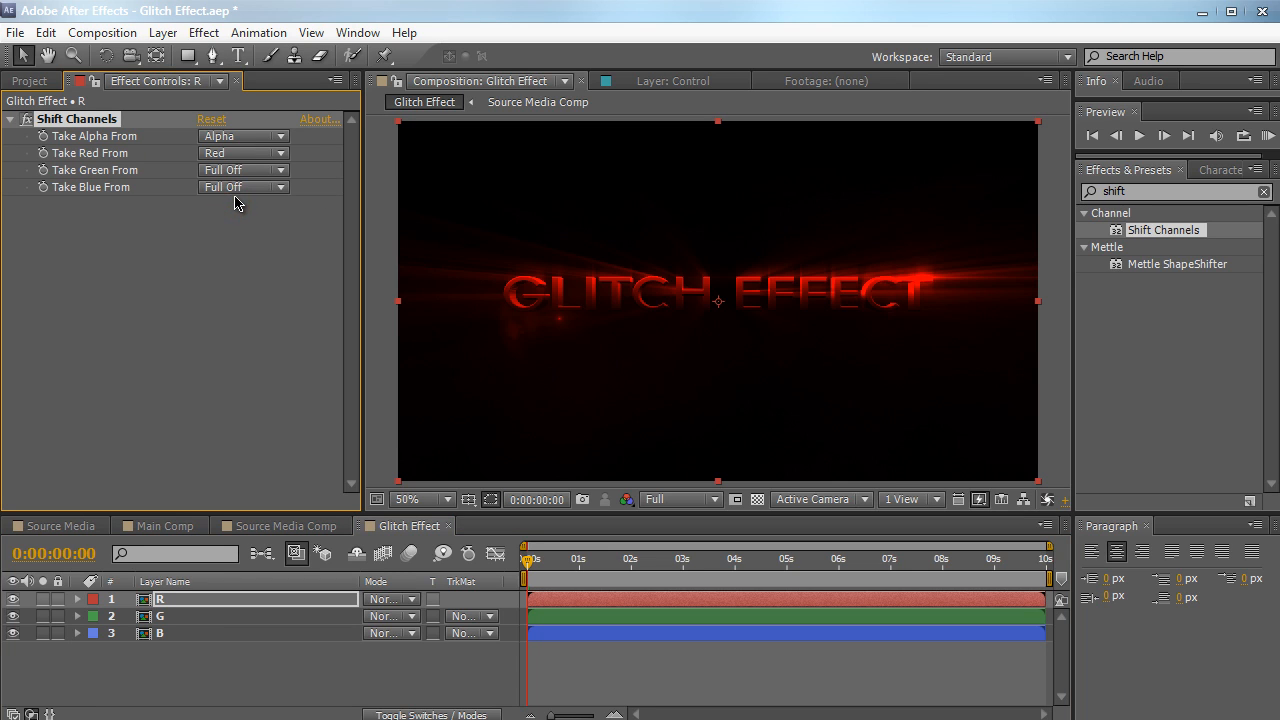
left_click(224, 617)
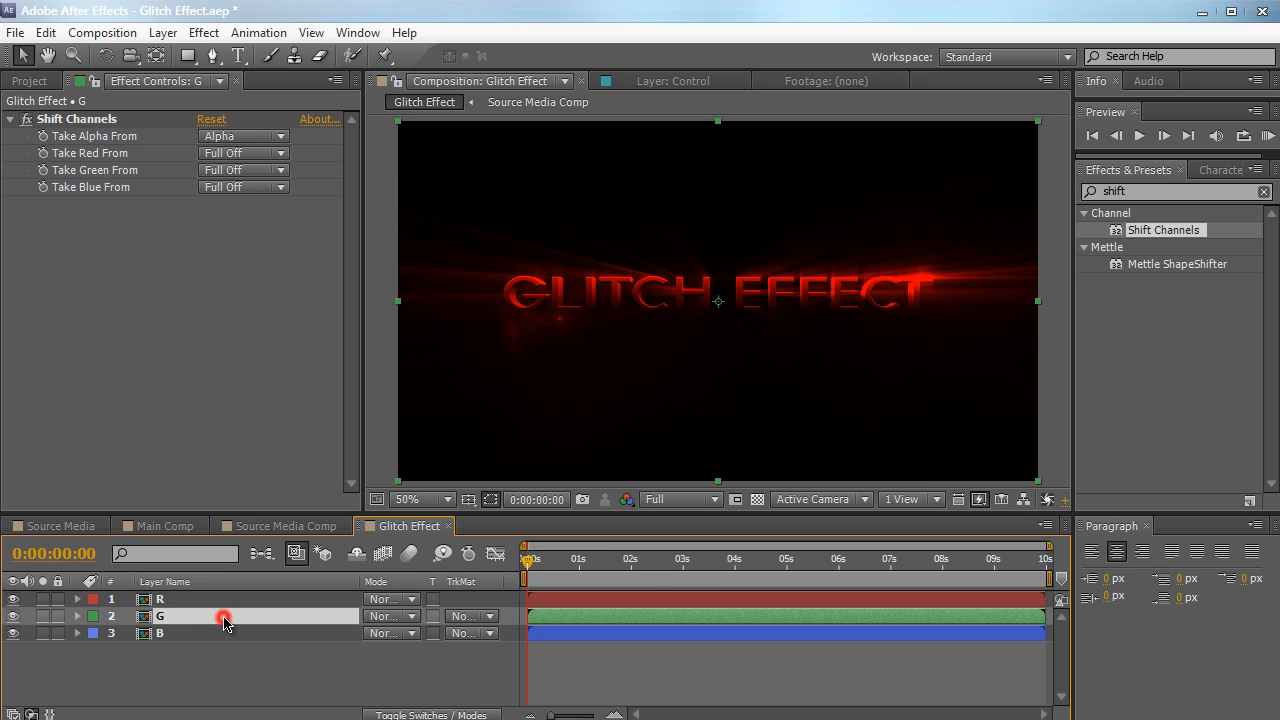
left_click(245, 172)
left_click(248, 234)
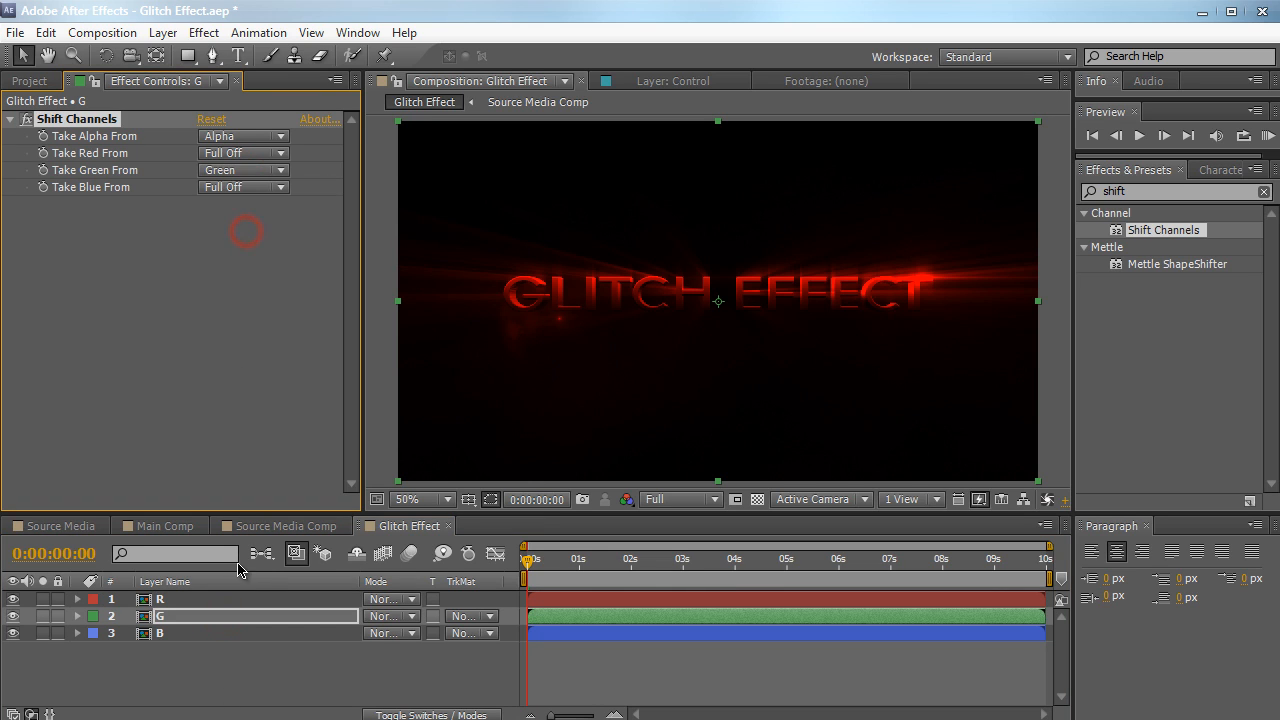
left_click(230, 635)
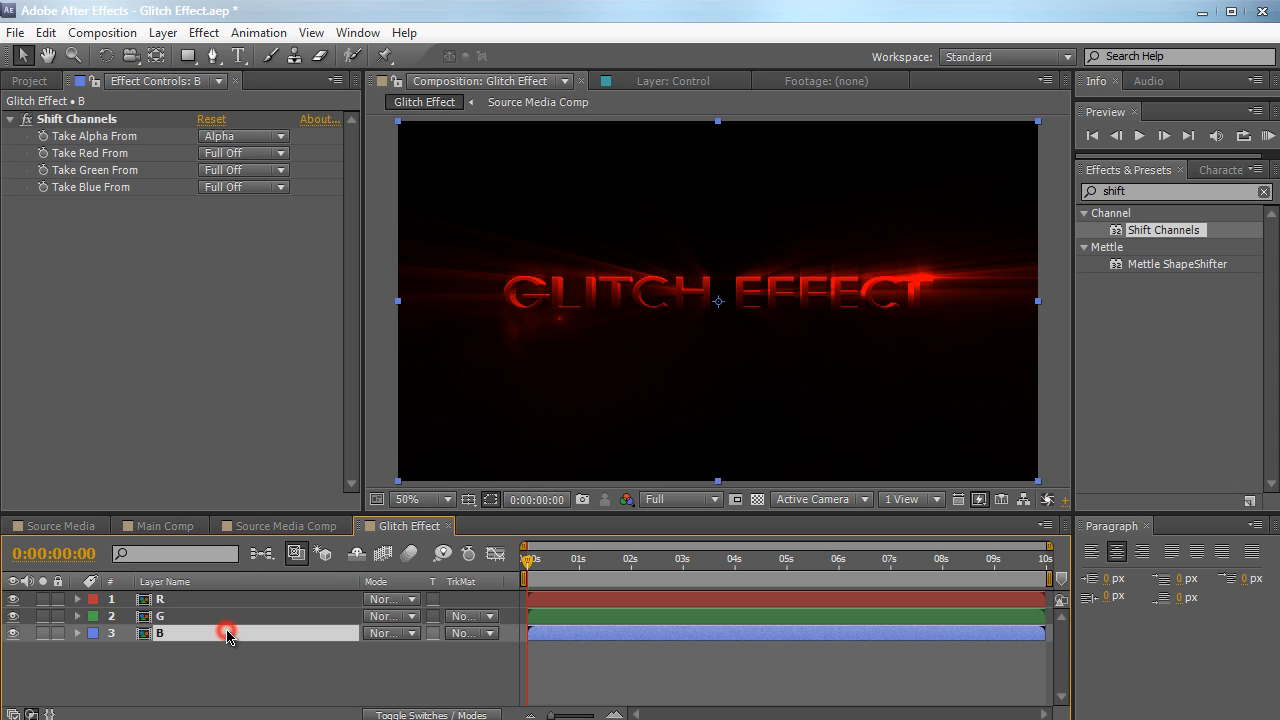
left_click(265, 188)
left_click(256, 275)
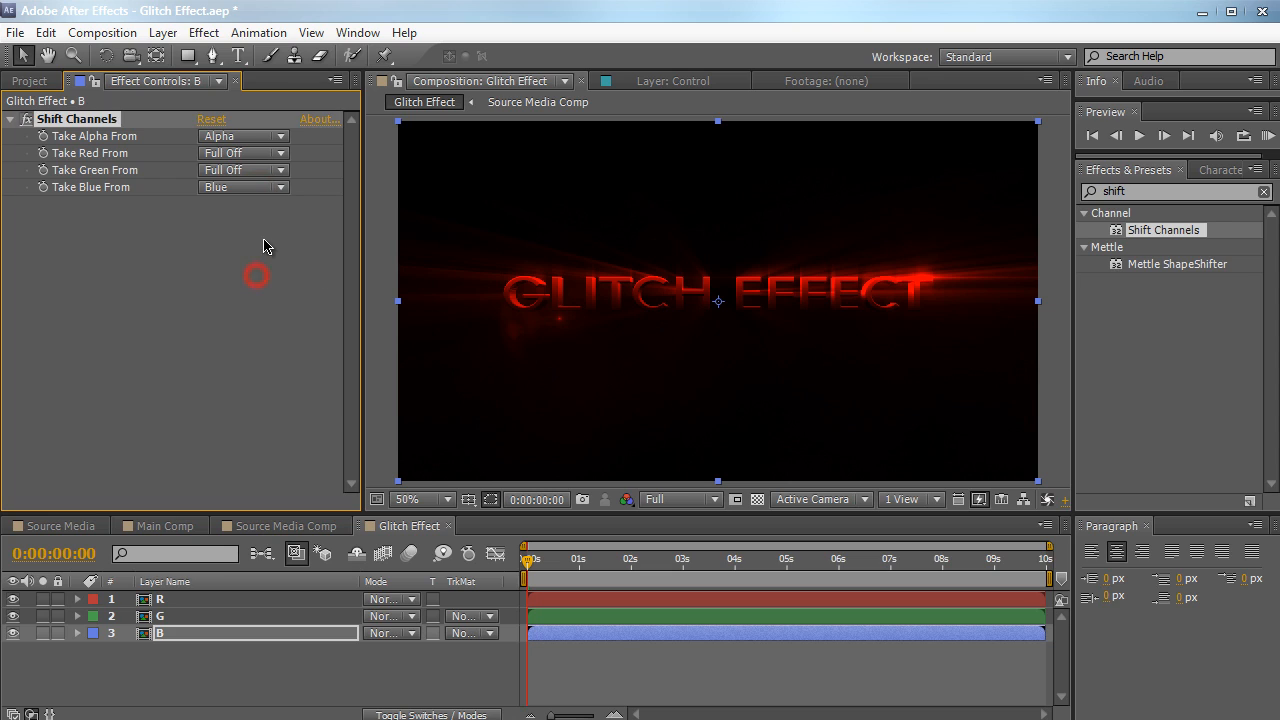
left_click(264, 243)
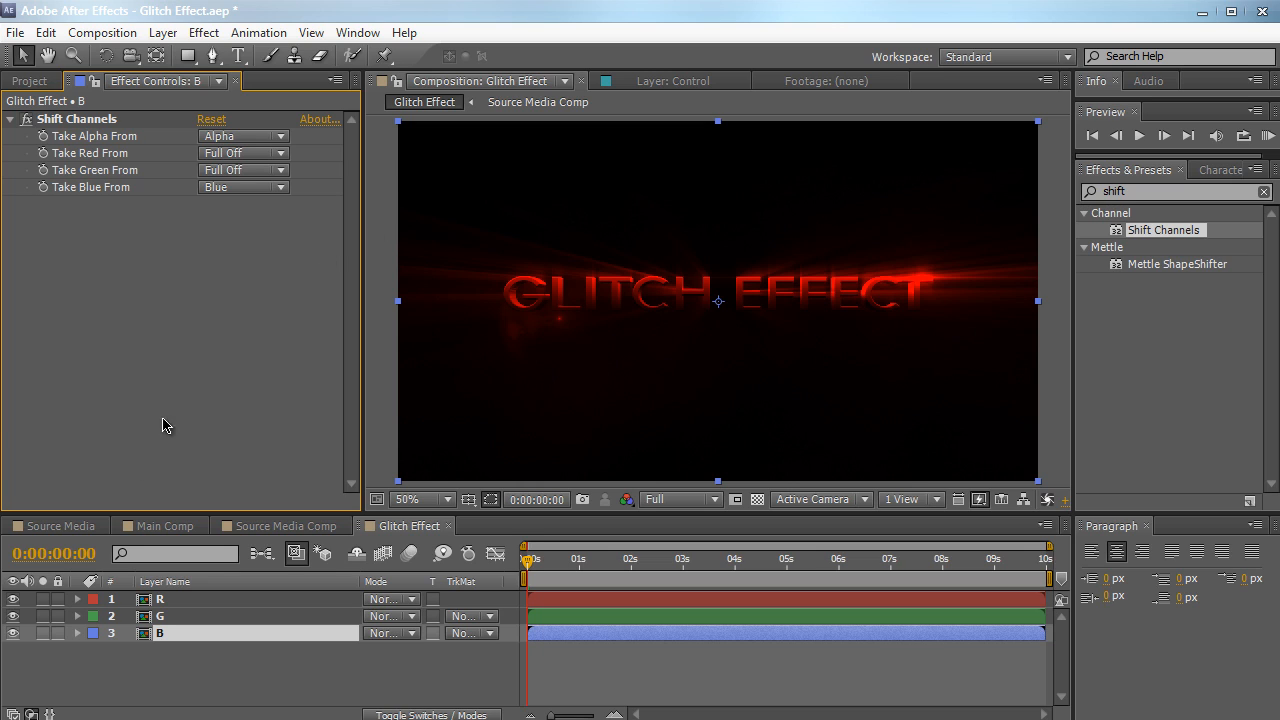
Solo the R, G and B layers one at a time to check each colour channel, and leave none soloed
left_click(43, 599)
left_click(43, 600)
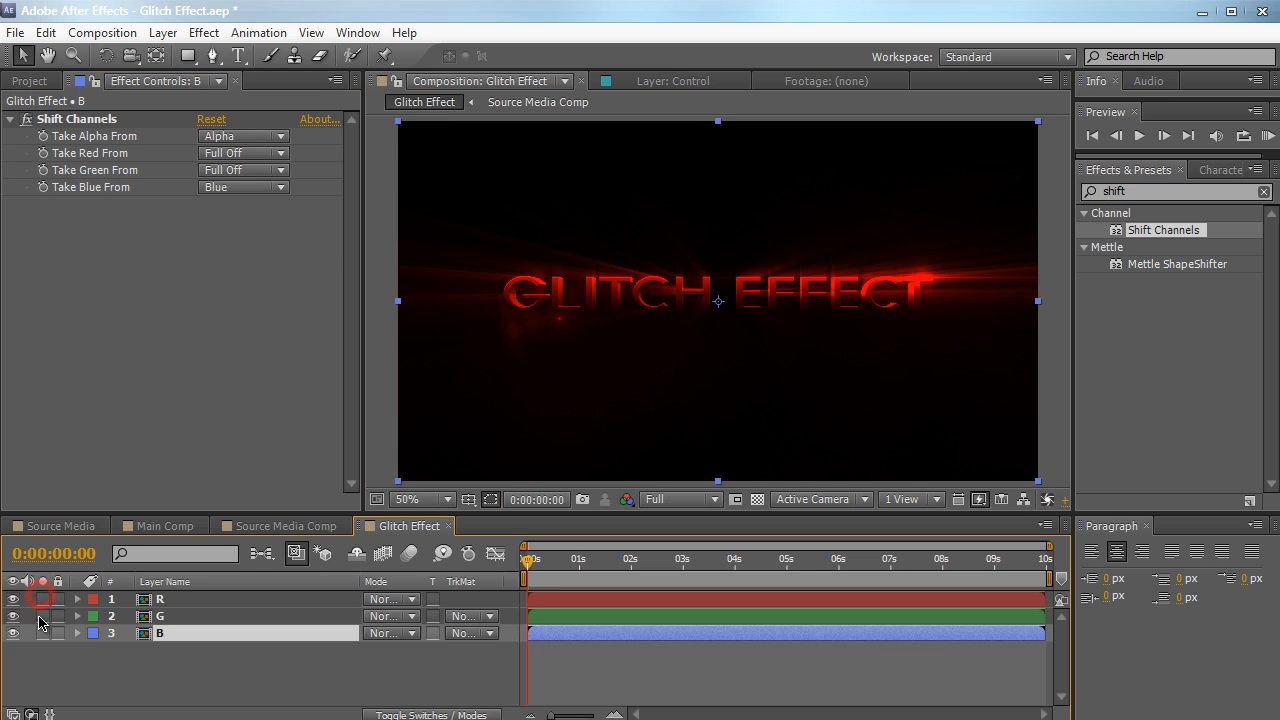
left_click(41, 616)
left_click(40, 617)
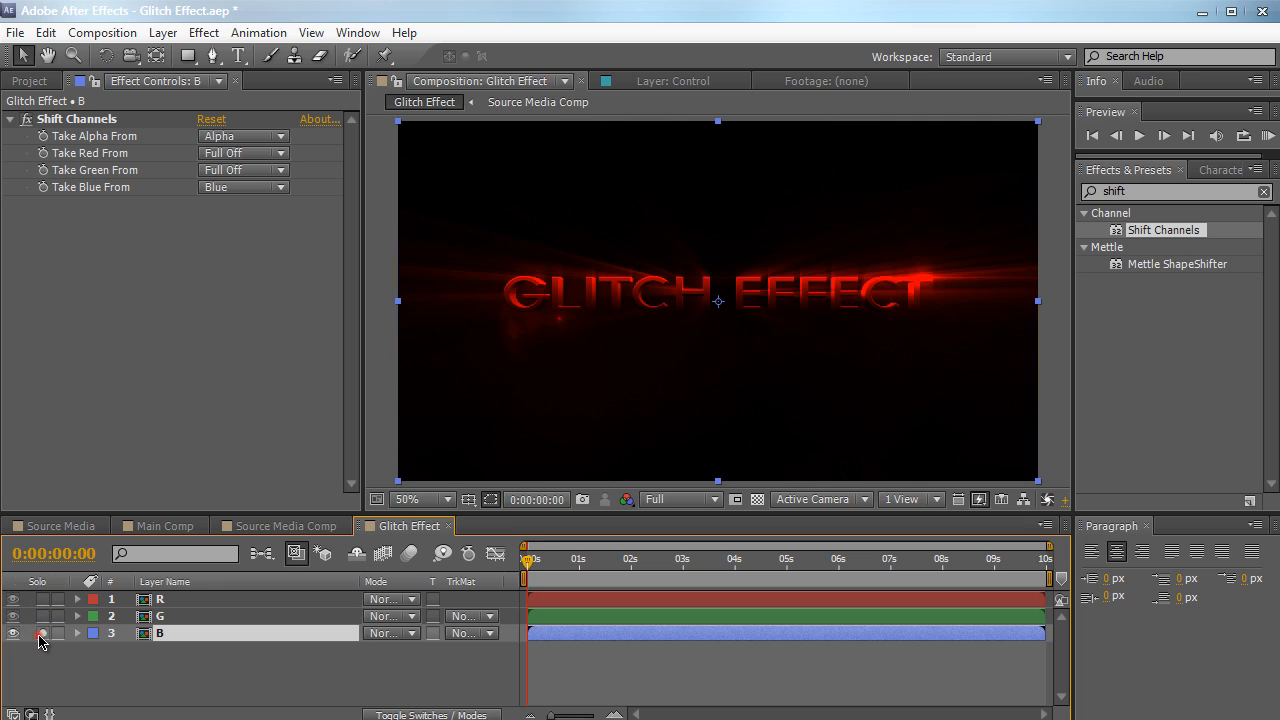
left_click(41, 633)
left_click(41, 633)
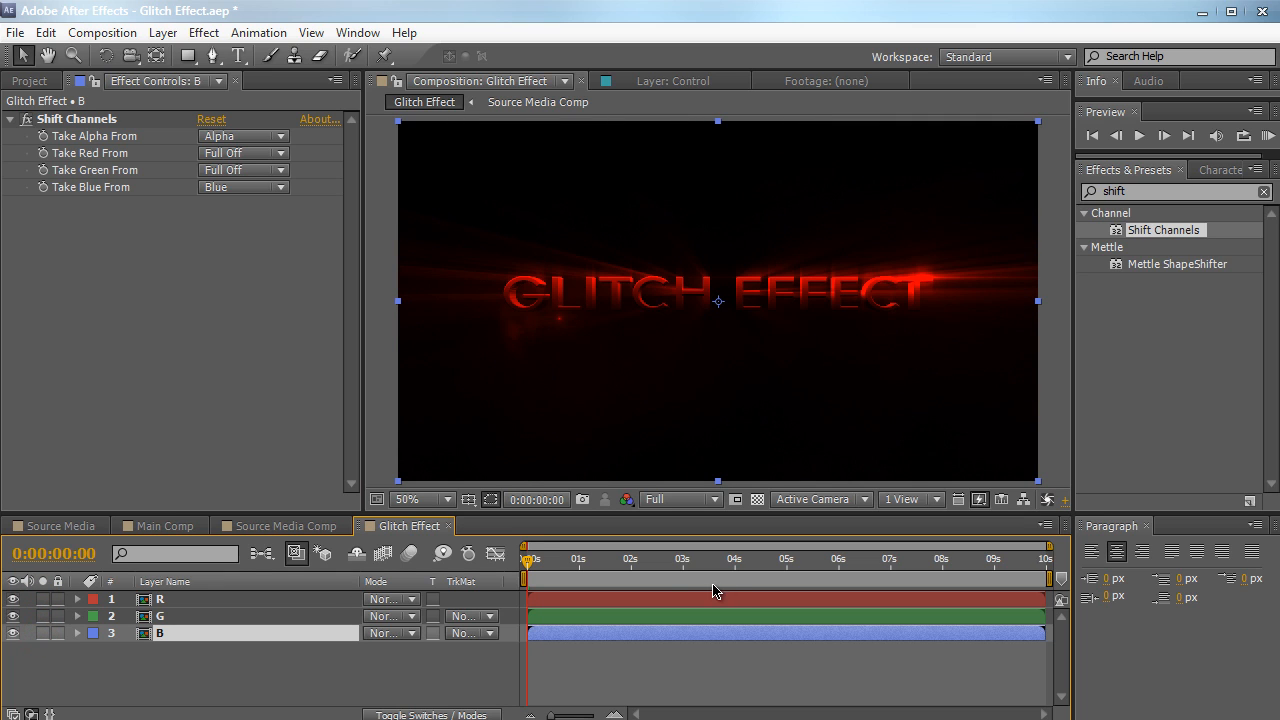
left_click(197, 668)
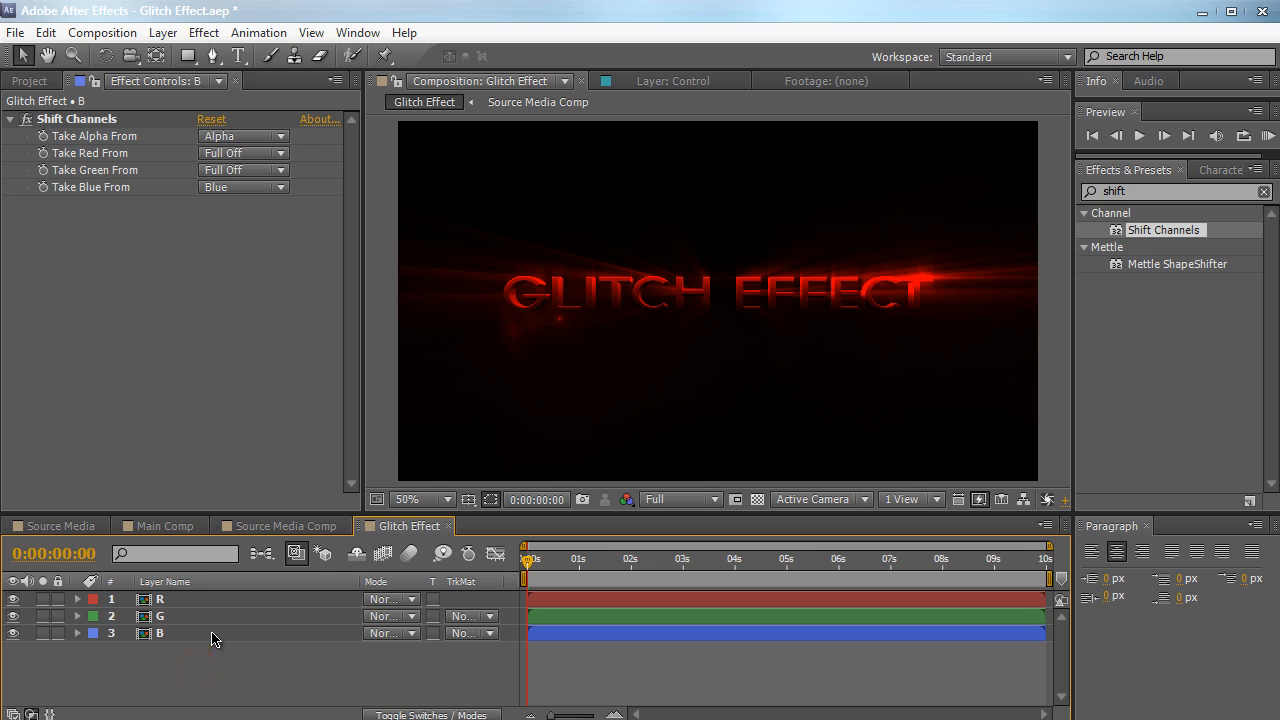
Reveal only the Position property of the R layer in the timeline
left_click(211, 601)
key("p")
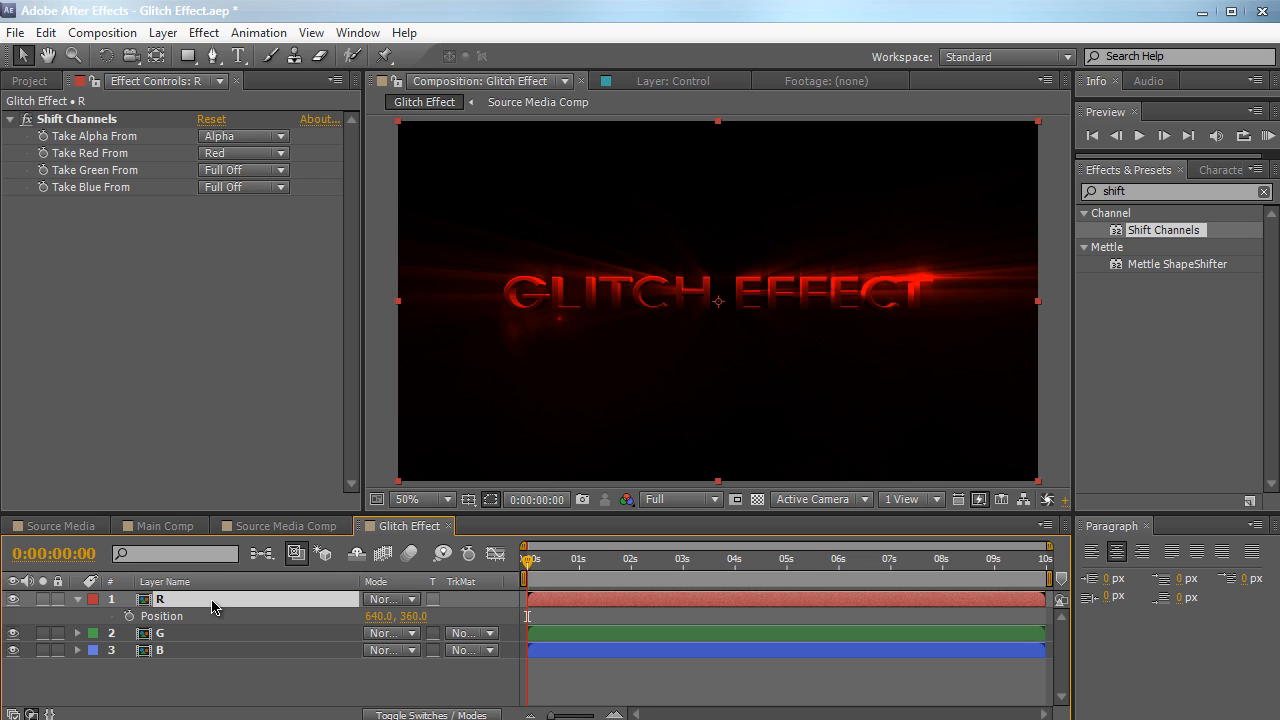
left_click(203, 688)
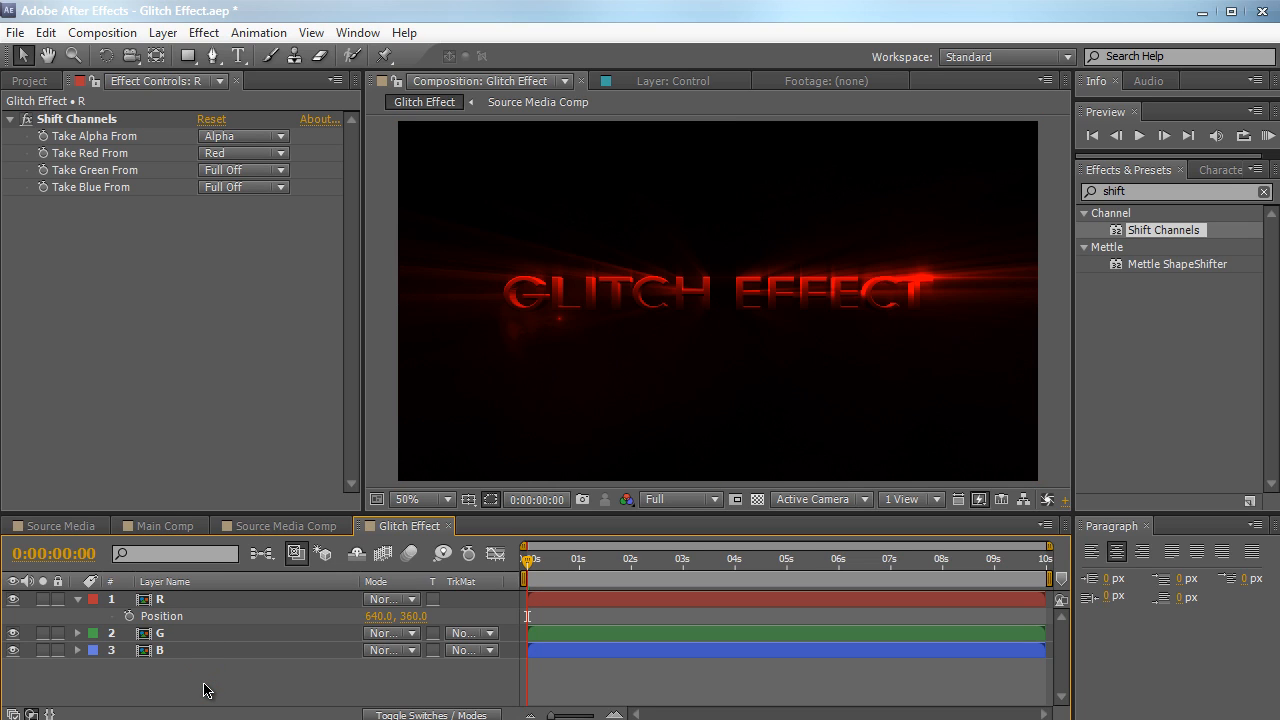
Add a null object to the Glitch Effect composition and rename it Control
left_click(163, 32)
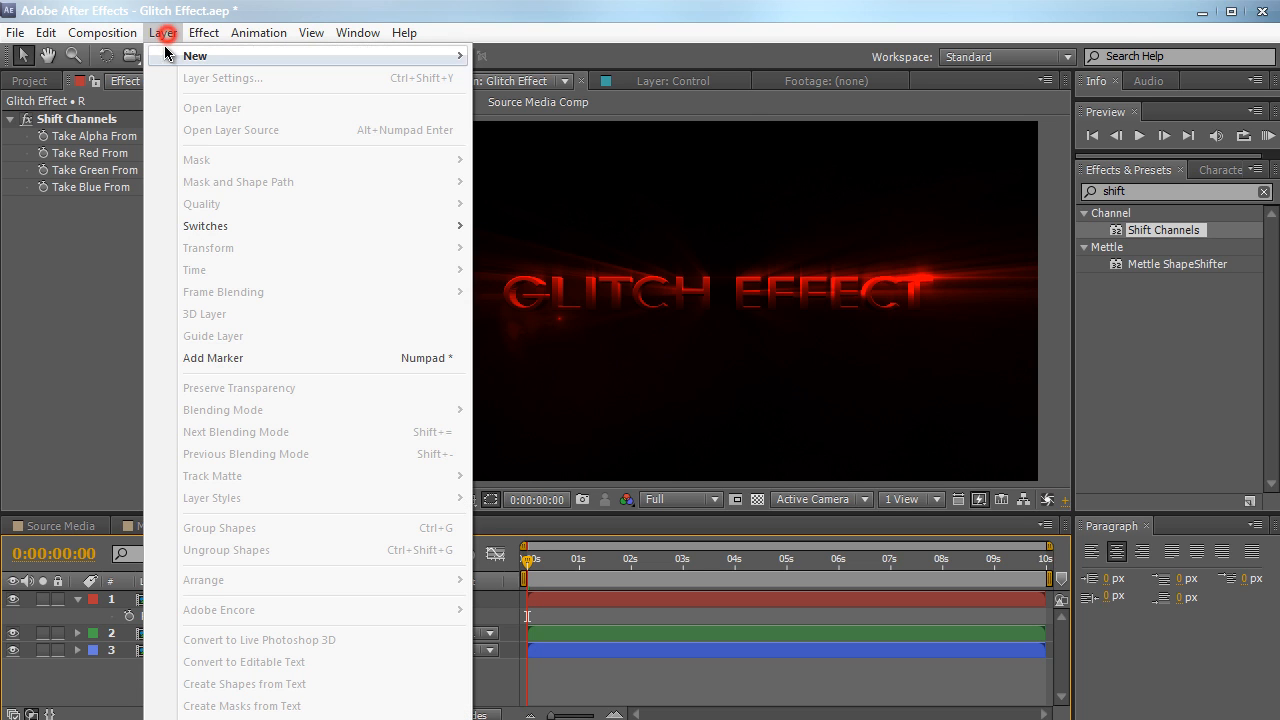
mouse_move(329, 60)
left_click(538, 146)
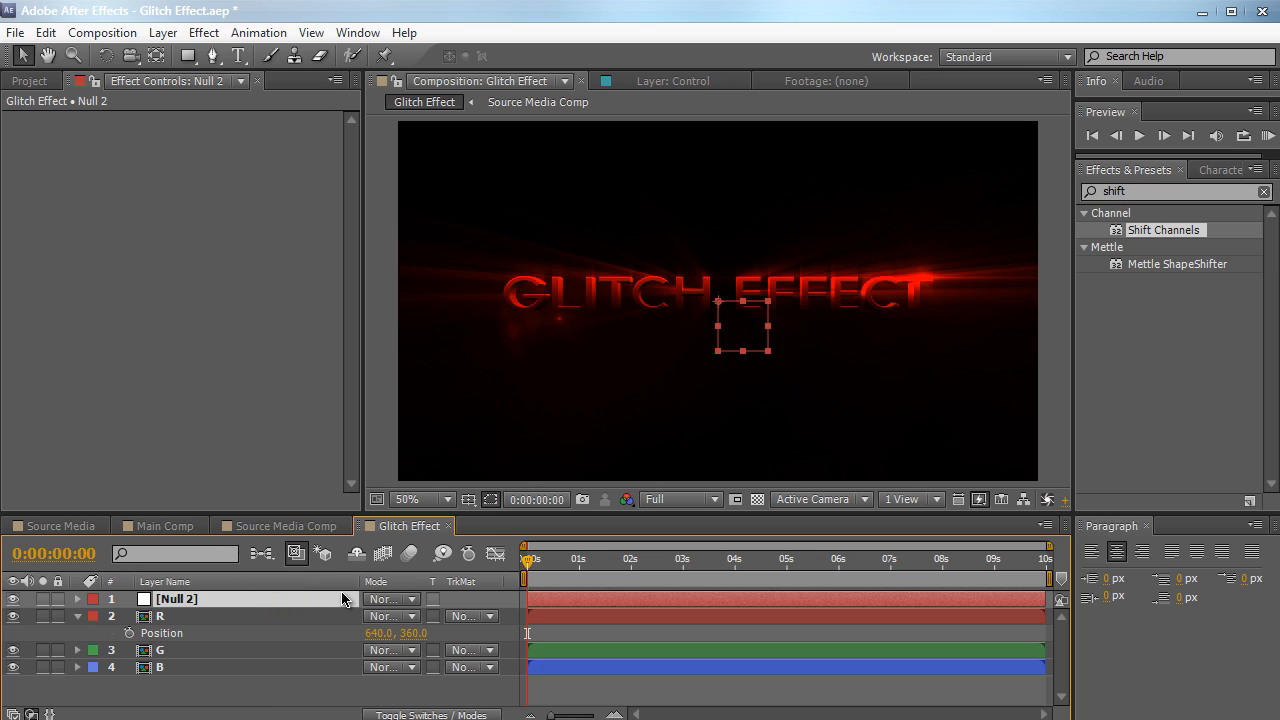
key("Return")
type("Control")
key("Return")
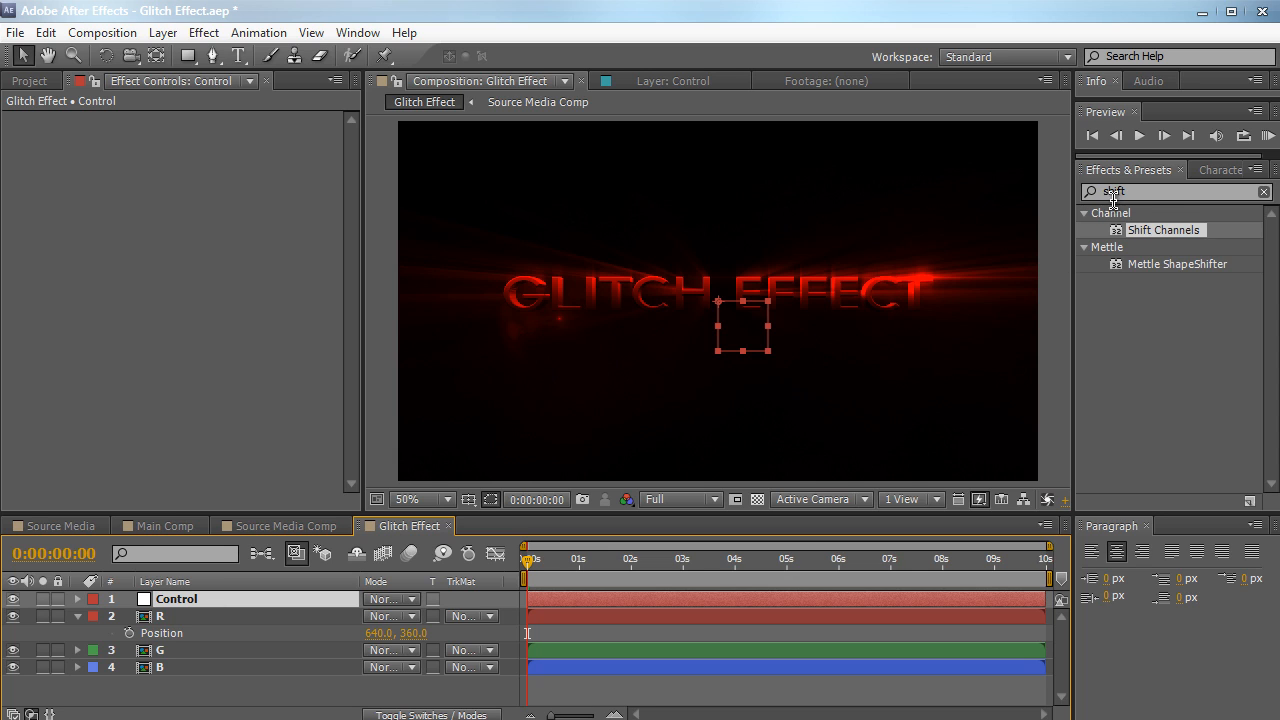
Find the Slider Control effect, apply it to the Control null and rename the effect Slider Amount
left_click(1166, 191)
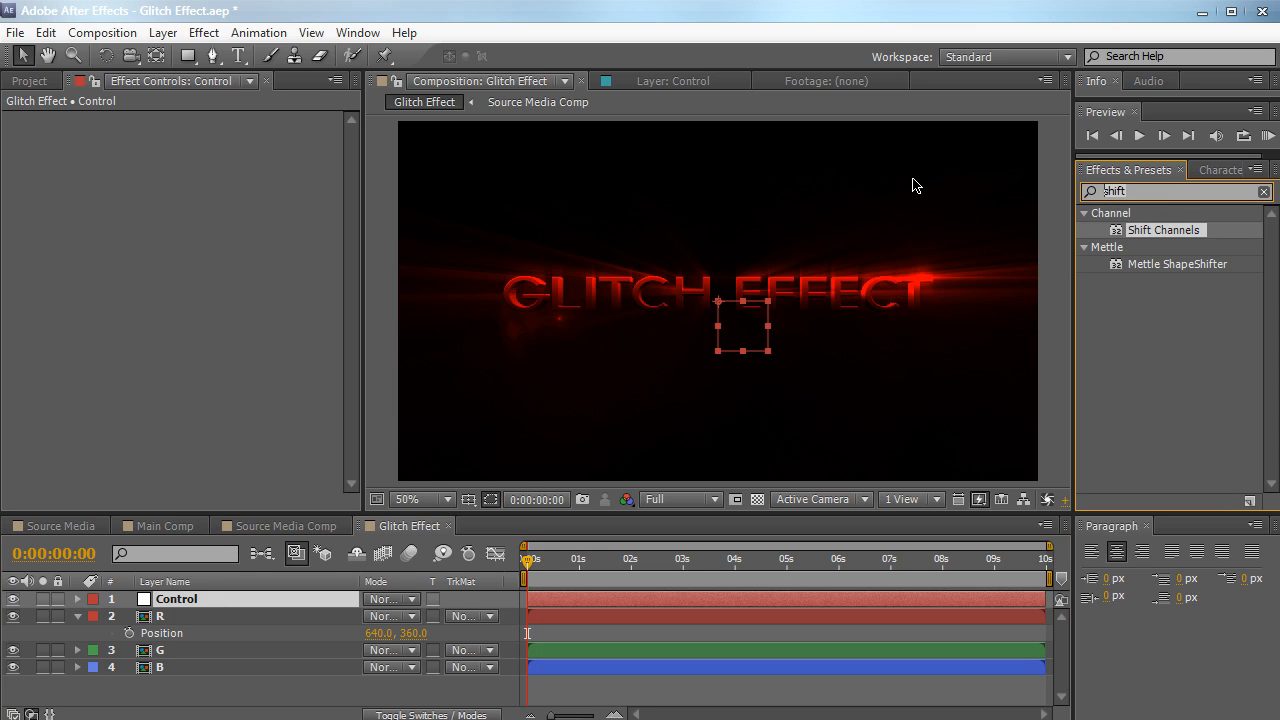
key("BackSpace")
key("BackSpace")
key("BackSpace")
key("BackSpace")
key("BackSpace")
type("slider co")
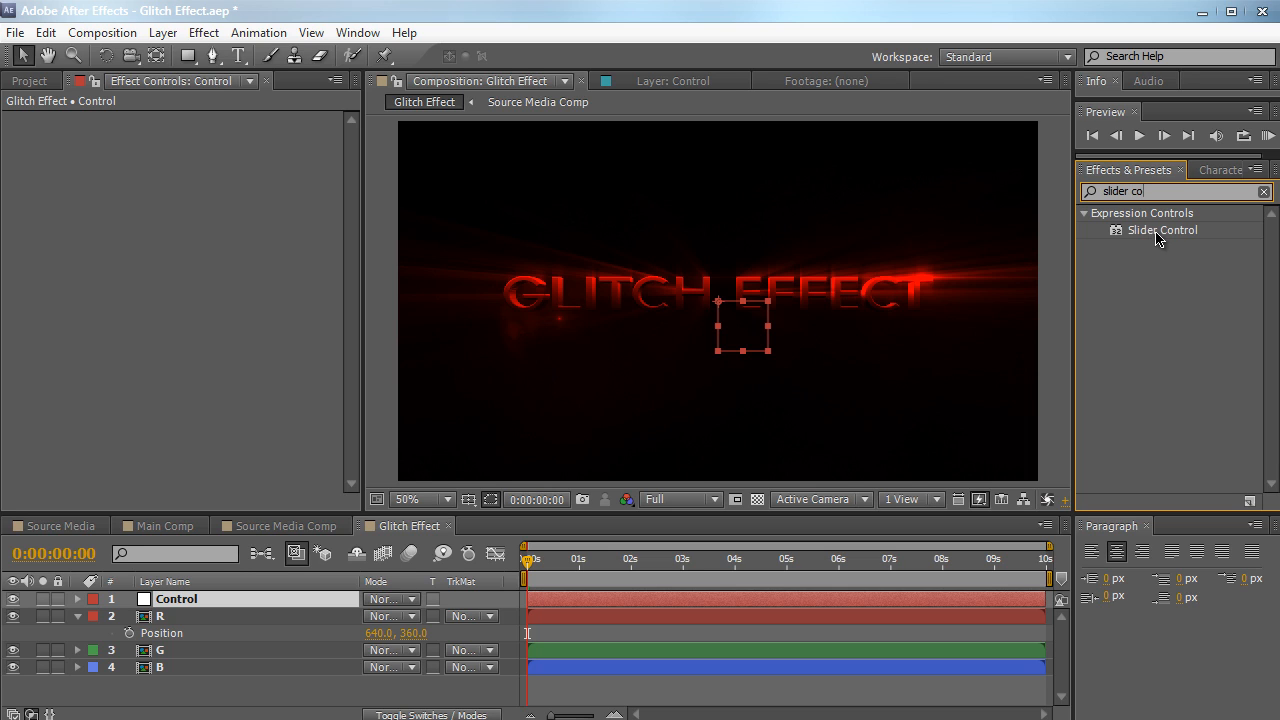
left_click_drag(1158, 238, 231, 260)
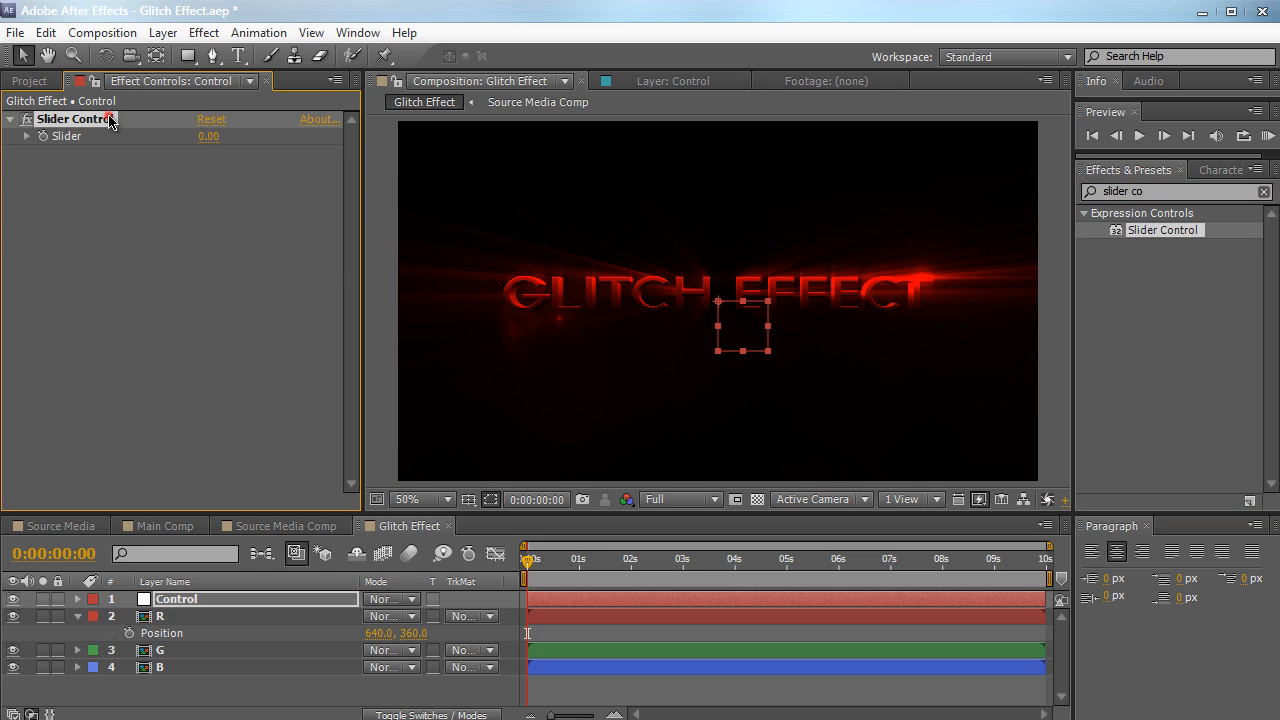
key("Return")
type("S")
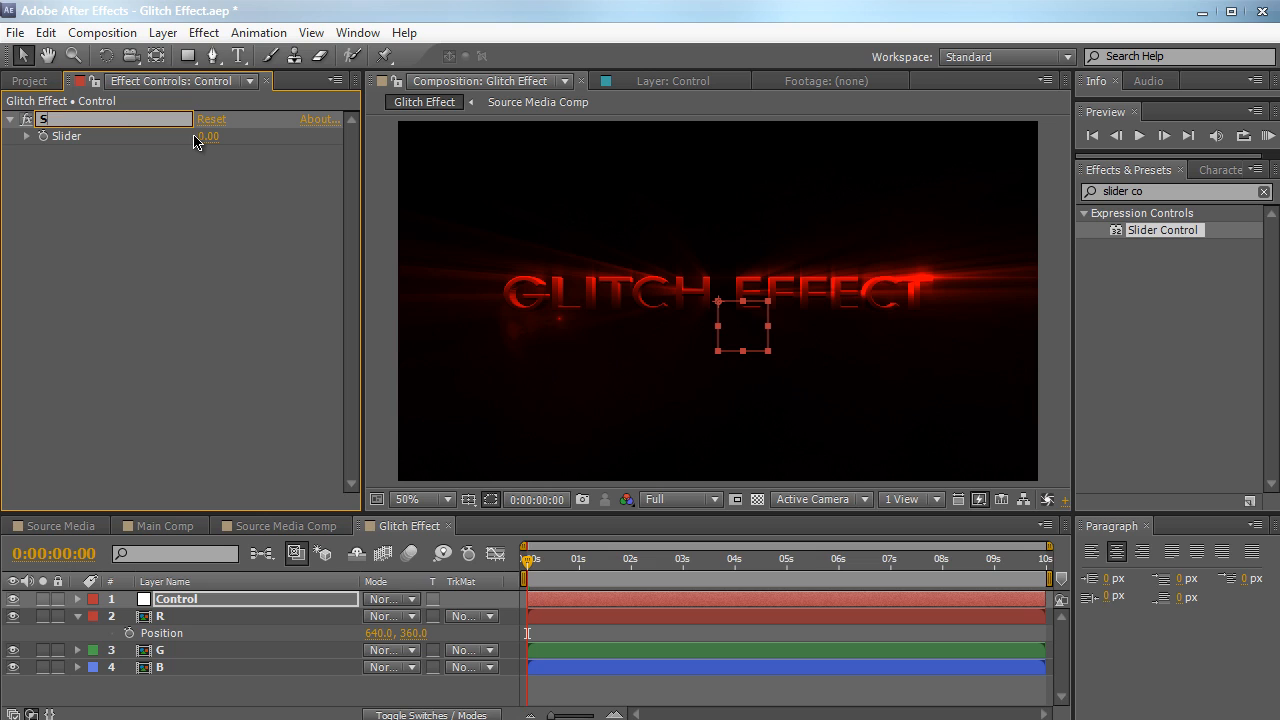
type("lider Amount")
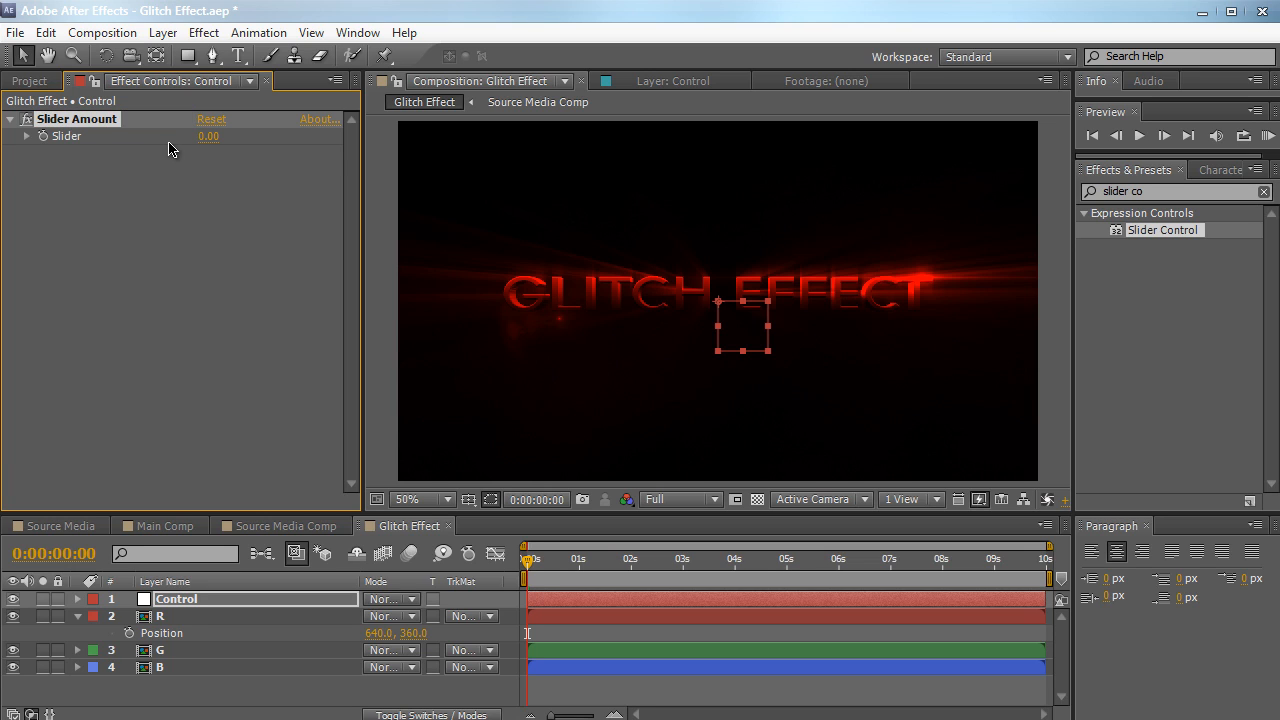
key("Return")
Duplicate the Slider Amount effect and rename the copy Flicker Amount
key("ctrl+d")
key("Return")
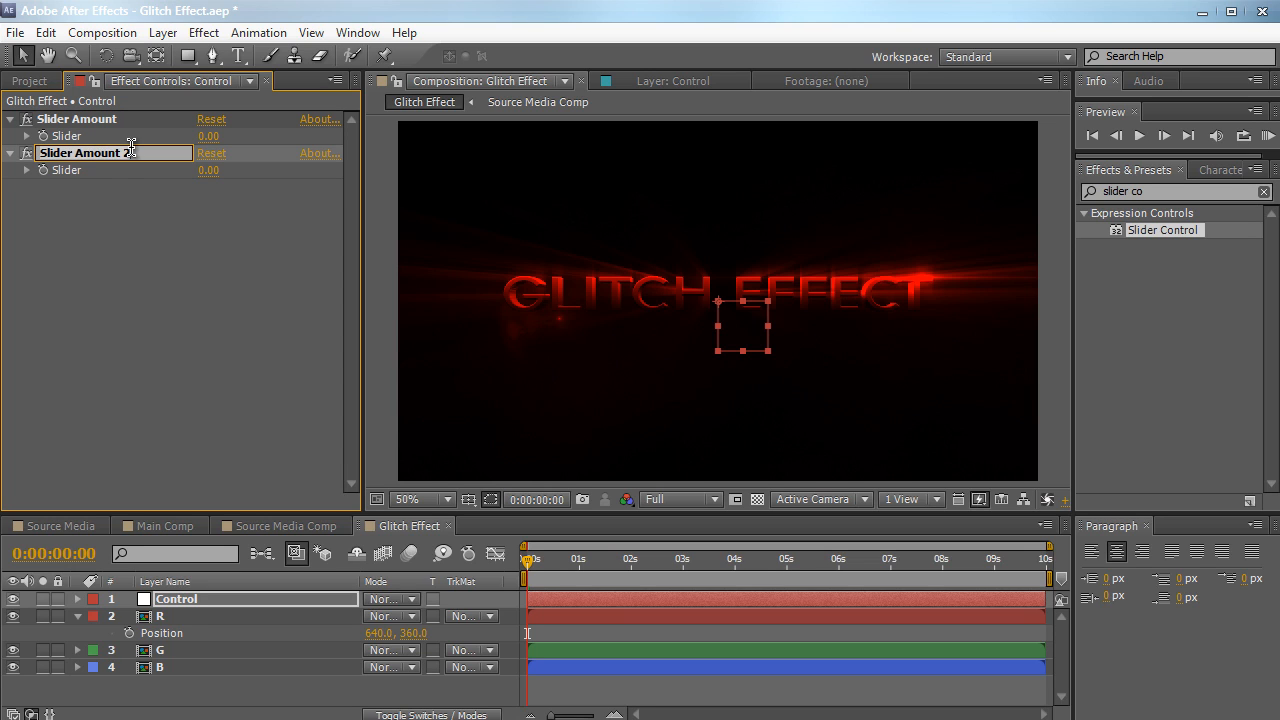
type("Flicker Amount")
key("Return")
Duplicate the Flicker Amount effect and rename the copy Flicker Frequency
key("ctrl+d")
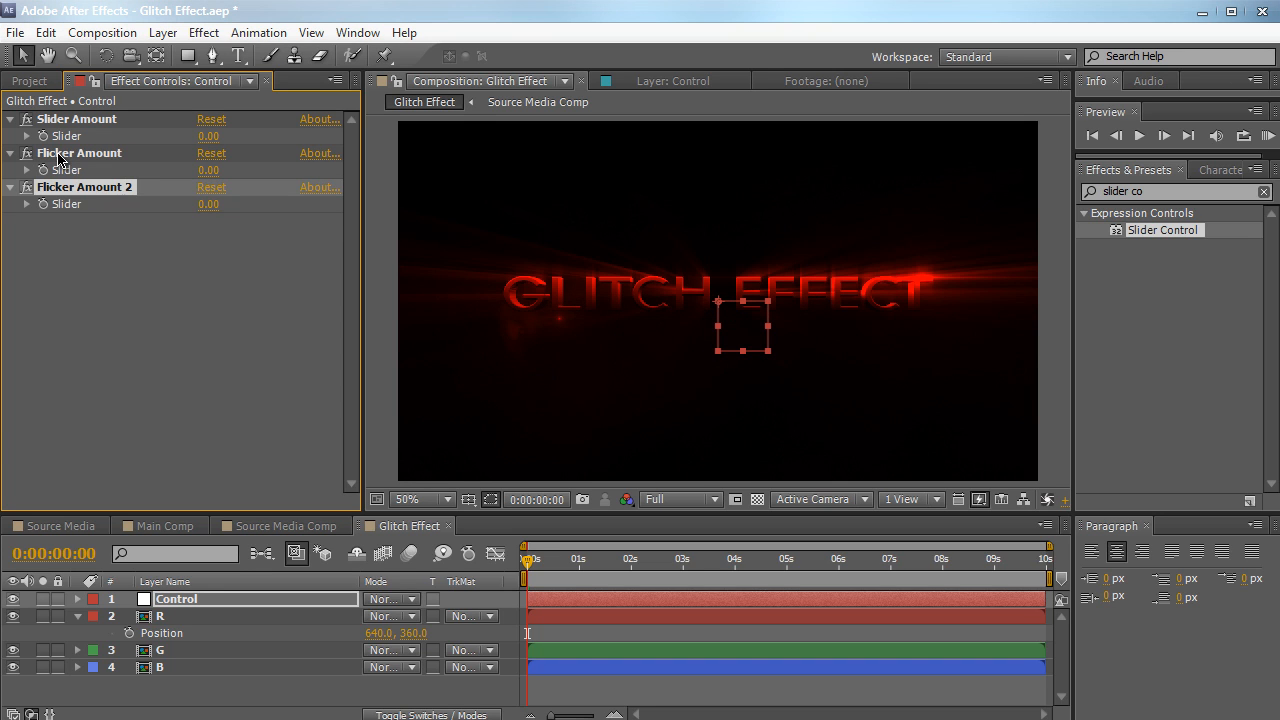
key("Return")
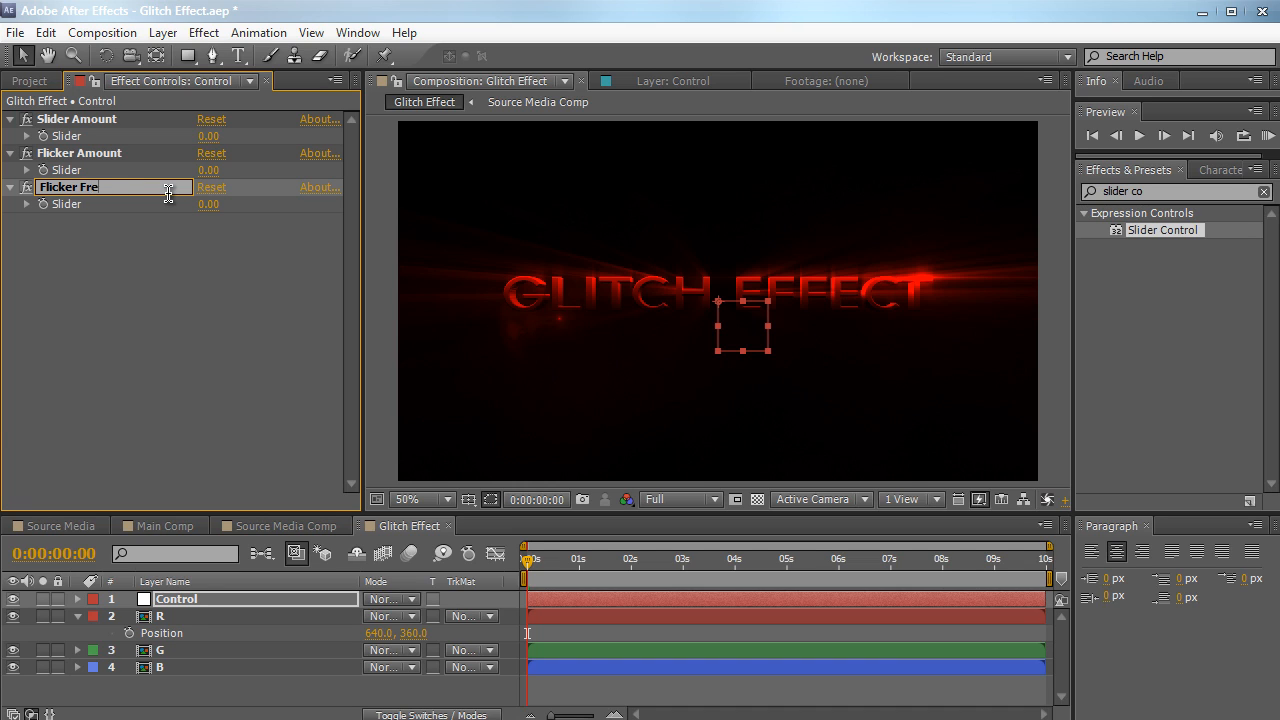
type("Flicker Frequency")
key("Return")
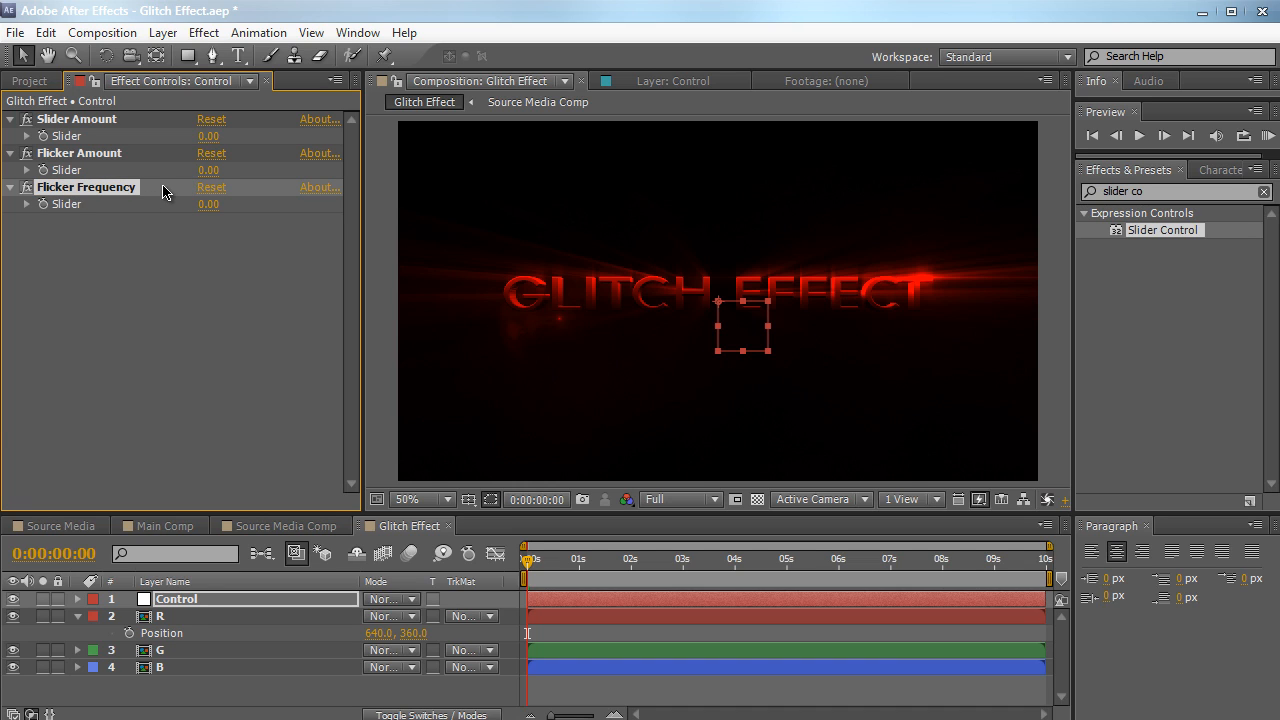
Duplicate the Flicker Frequency effect and rename the copy Brightness
key("ctrl+d")
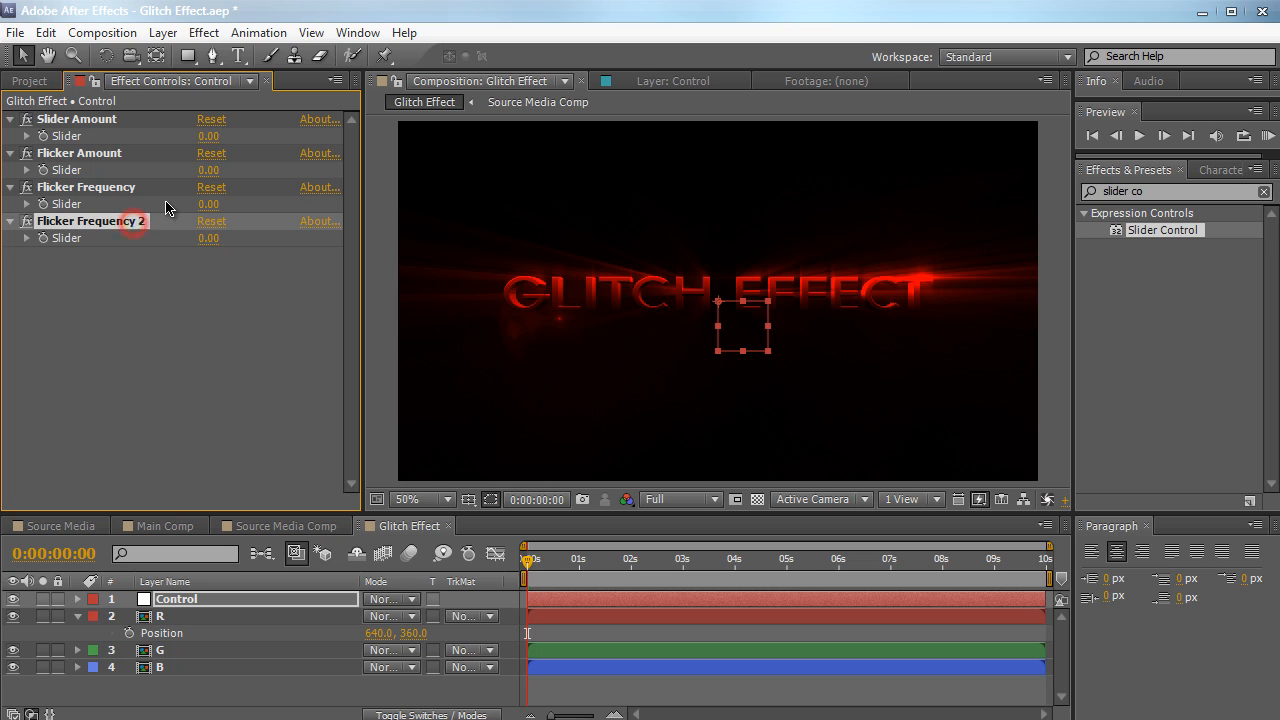
key("Return")
type("Brightness")
key("Return")
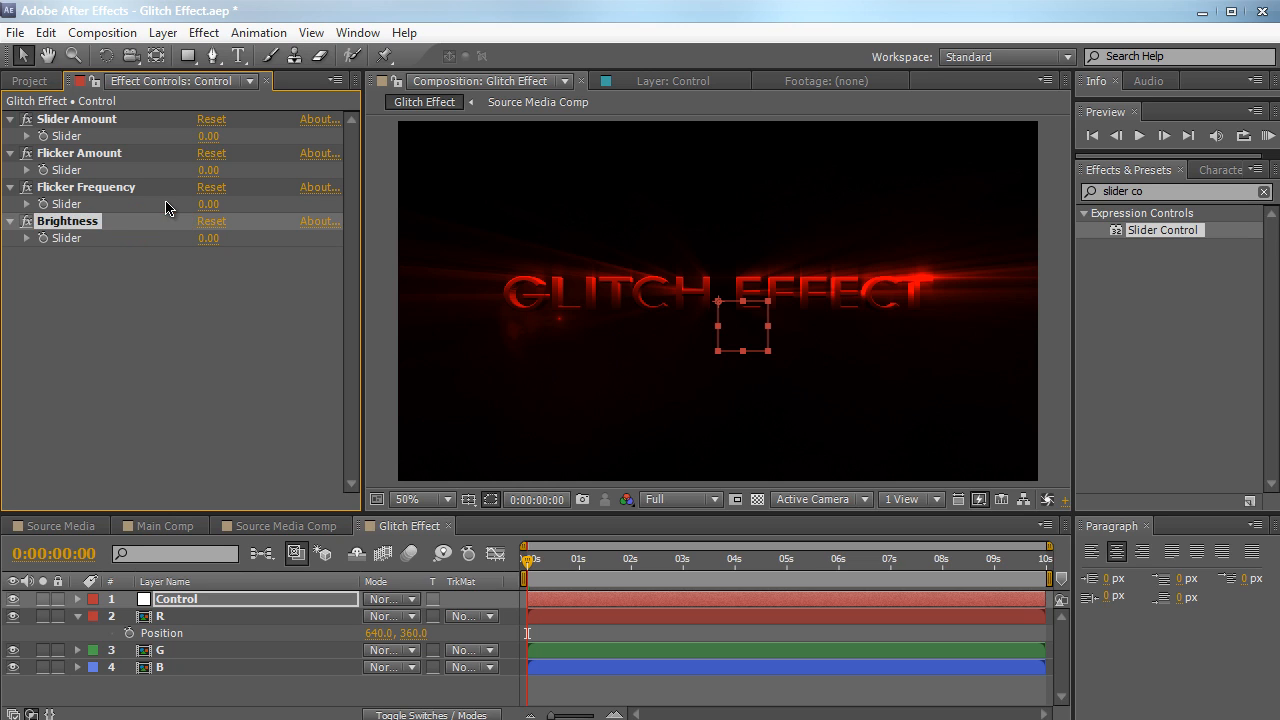
Duplicate the Brightness effect and rename the copy Blurriness
key("ctrl+d")
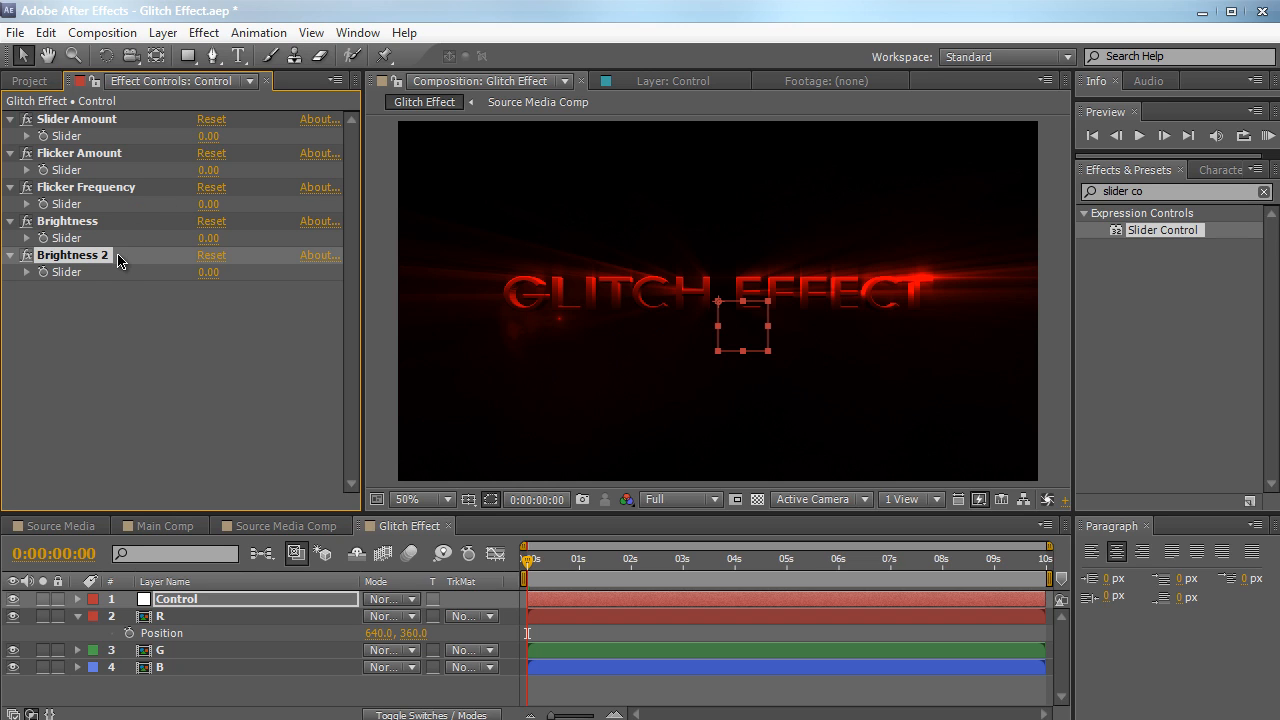
key("Return")
type("Blurri")
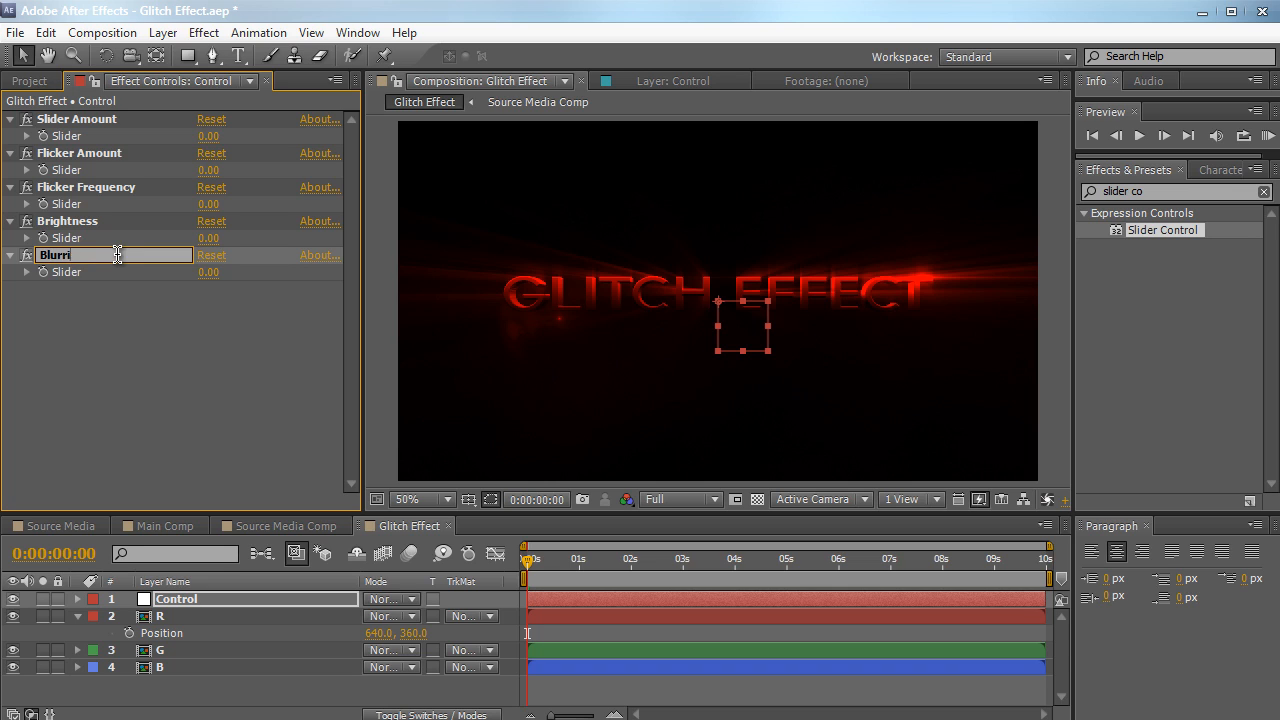
type("ness")
key("Return")
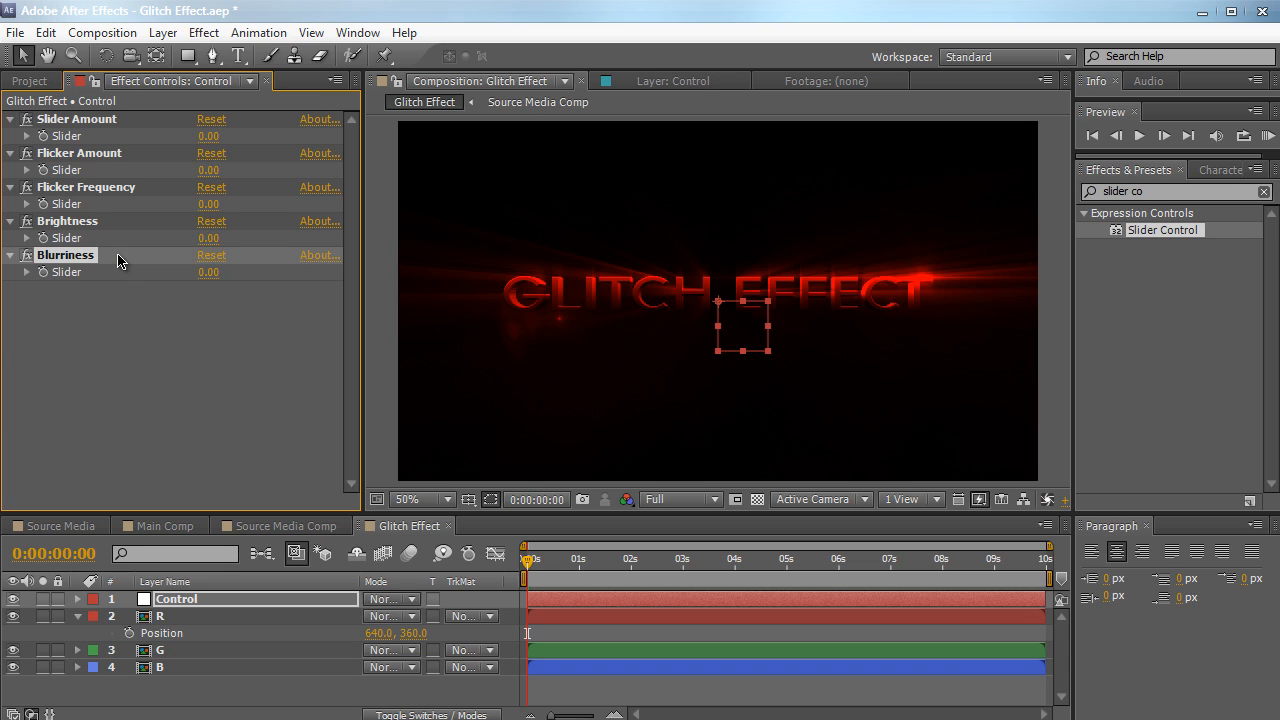
Find the Color Control effect and apply it to the Control null
left_click(1190, 191)
type("color")
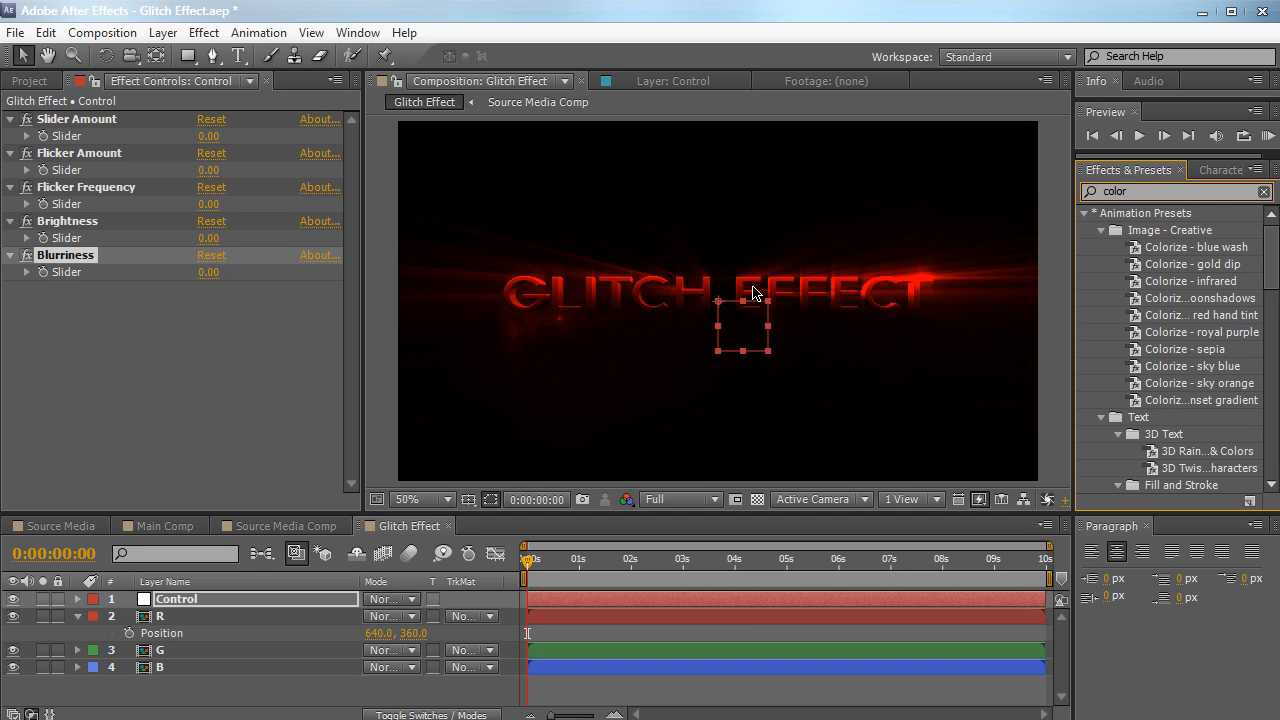
scroll(1167, 340, "down", 10)
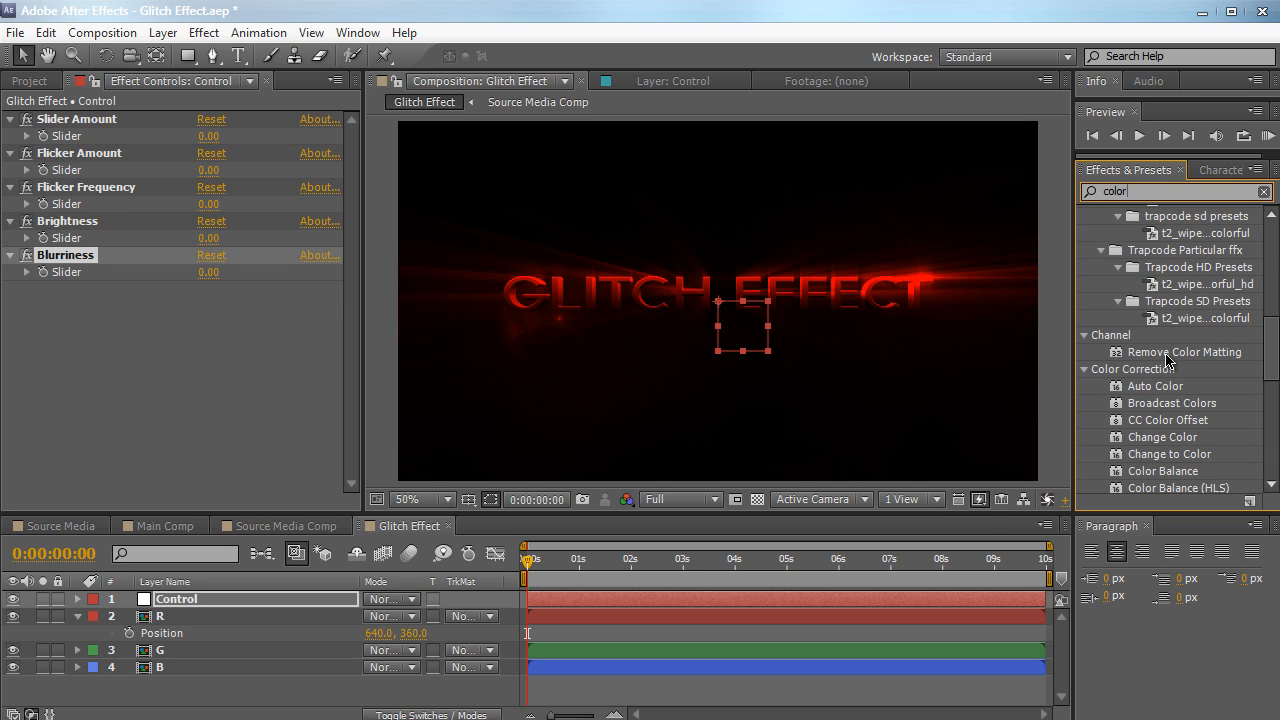
scroll(1169, 358, "down", 5)
left_click(1167, 338)
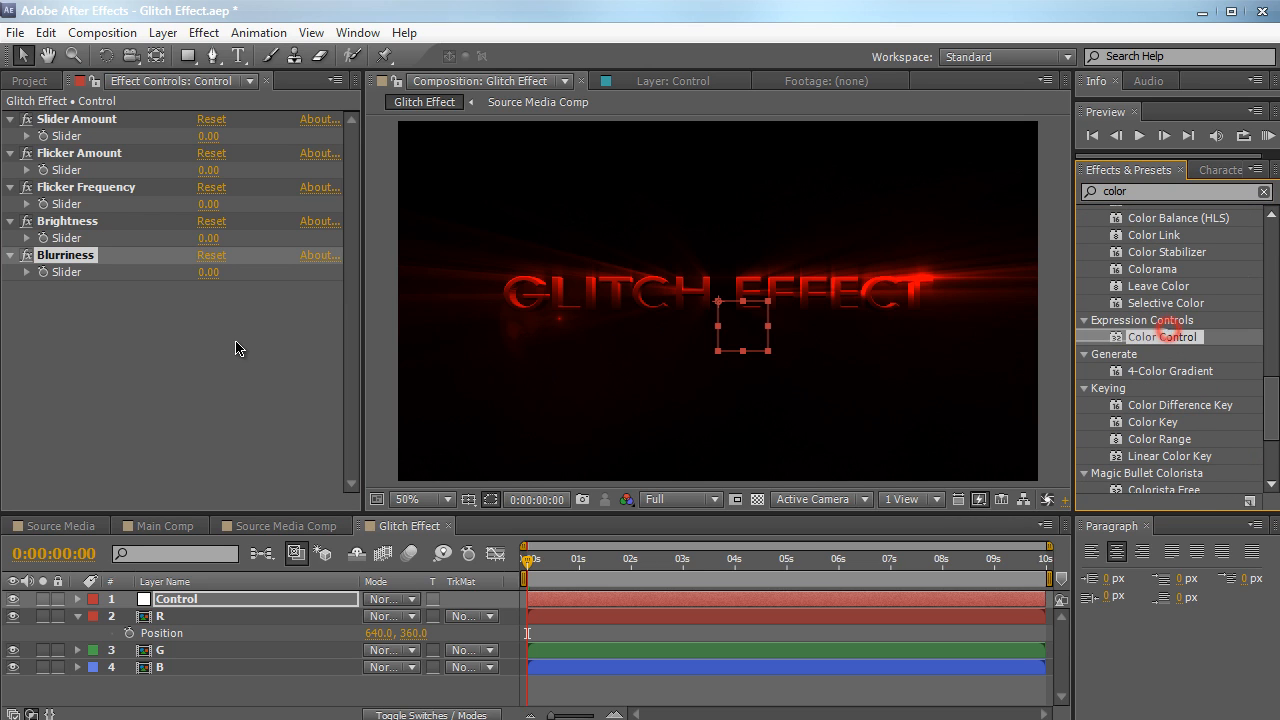
left_click_drag(1167, 338, 225, 378)
Rename the Color Control effect Light Color and place it directly above Brightness in the effect order
key("Return")
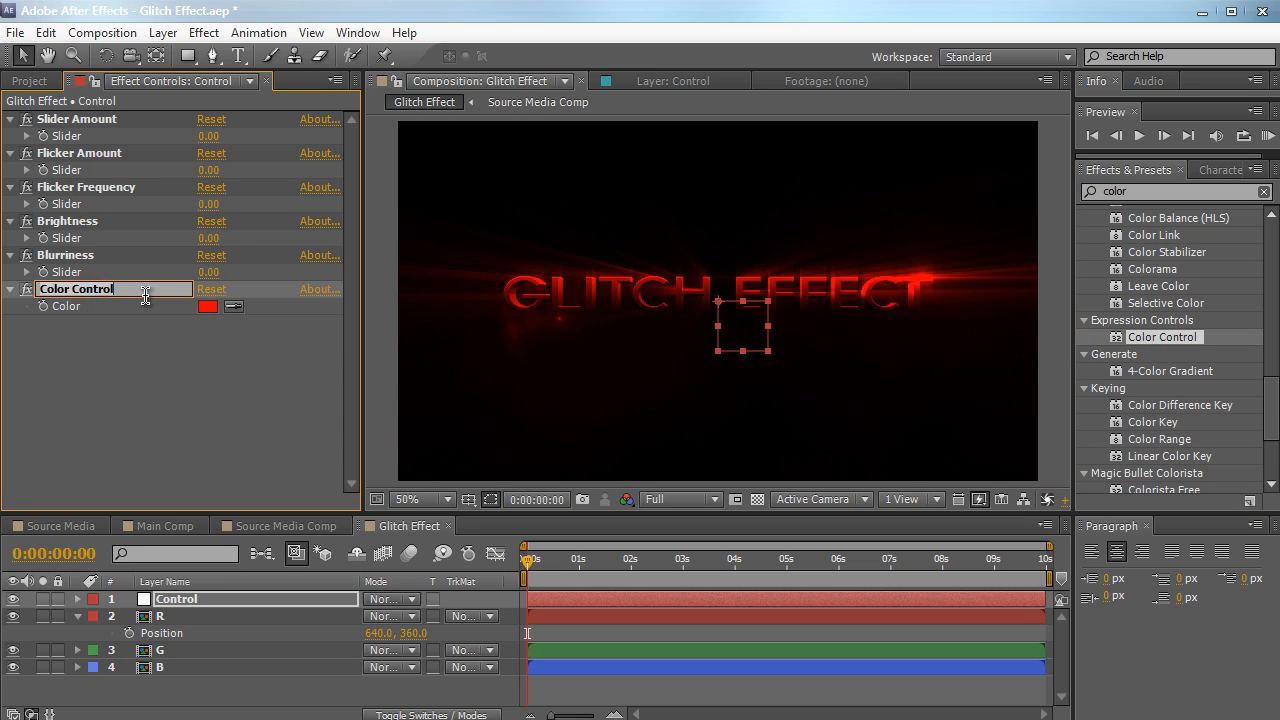
key("BackSpace")
type("Light Colo")
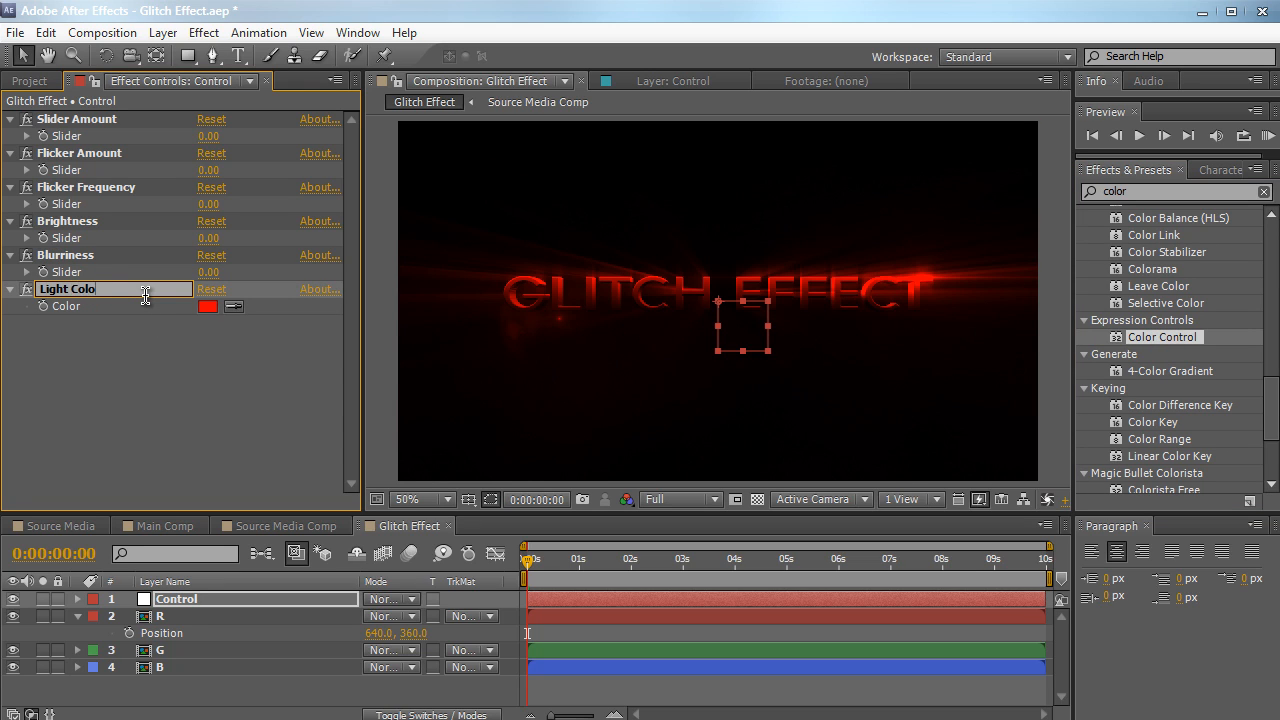
type("r")
key("Return")
left_click_drag(94, 292, 104, 224)
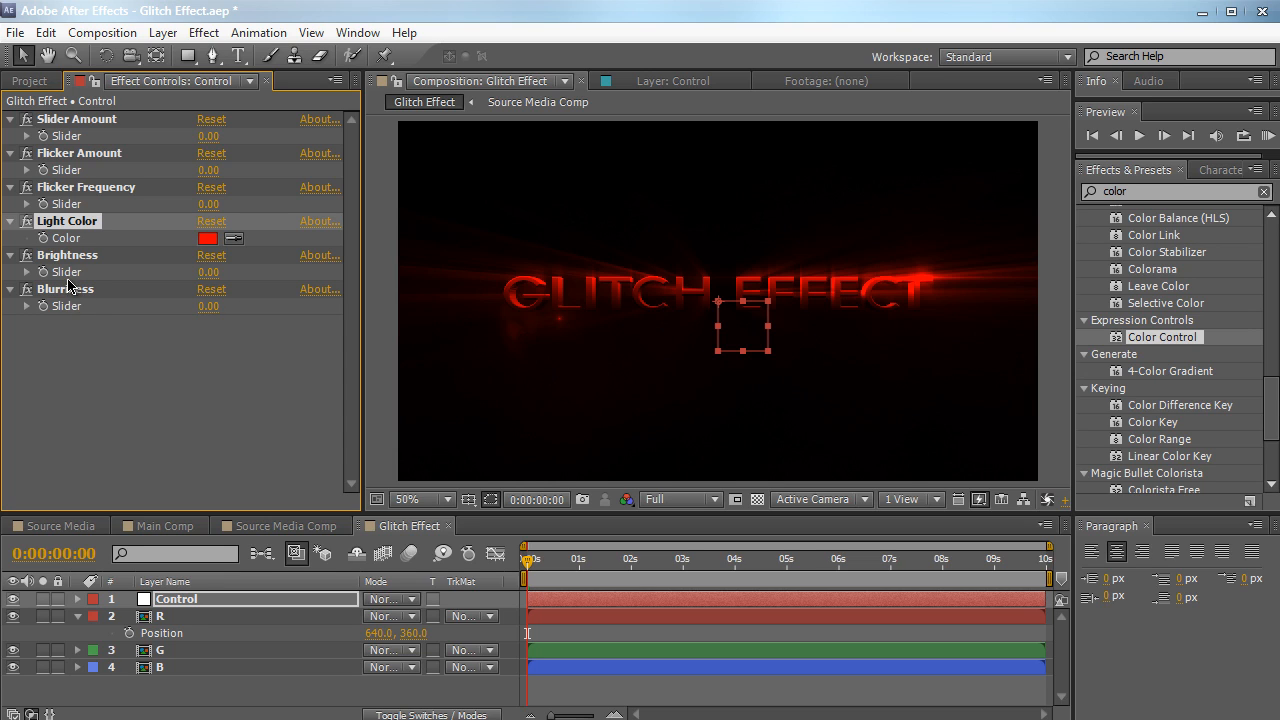
Maximize the timeline and expand all six effects of the Control layer so their slider and color properties are listed
left_click(145, 598)
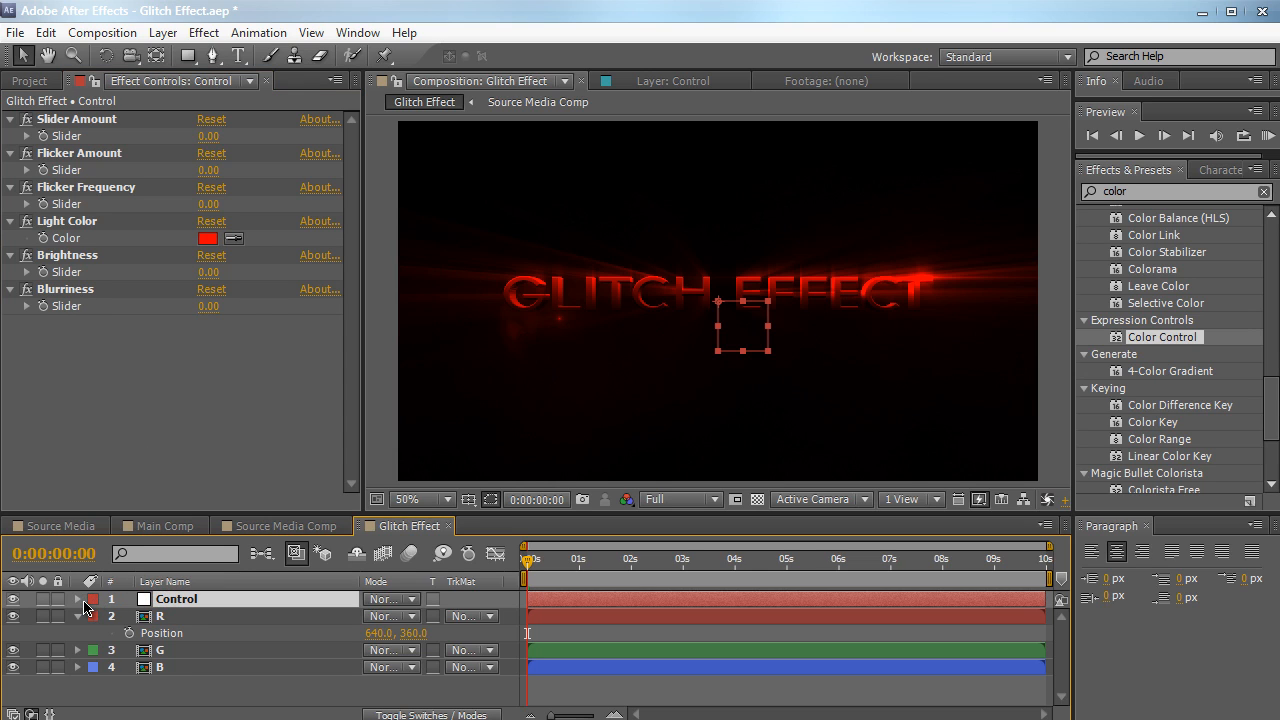
left_click(78, 600)
left_click(94, 616)
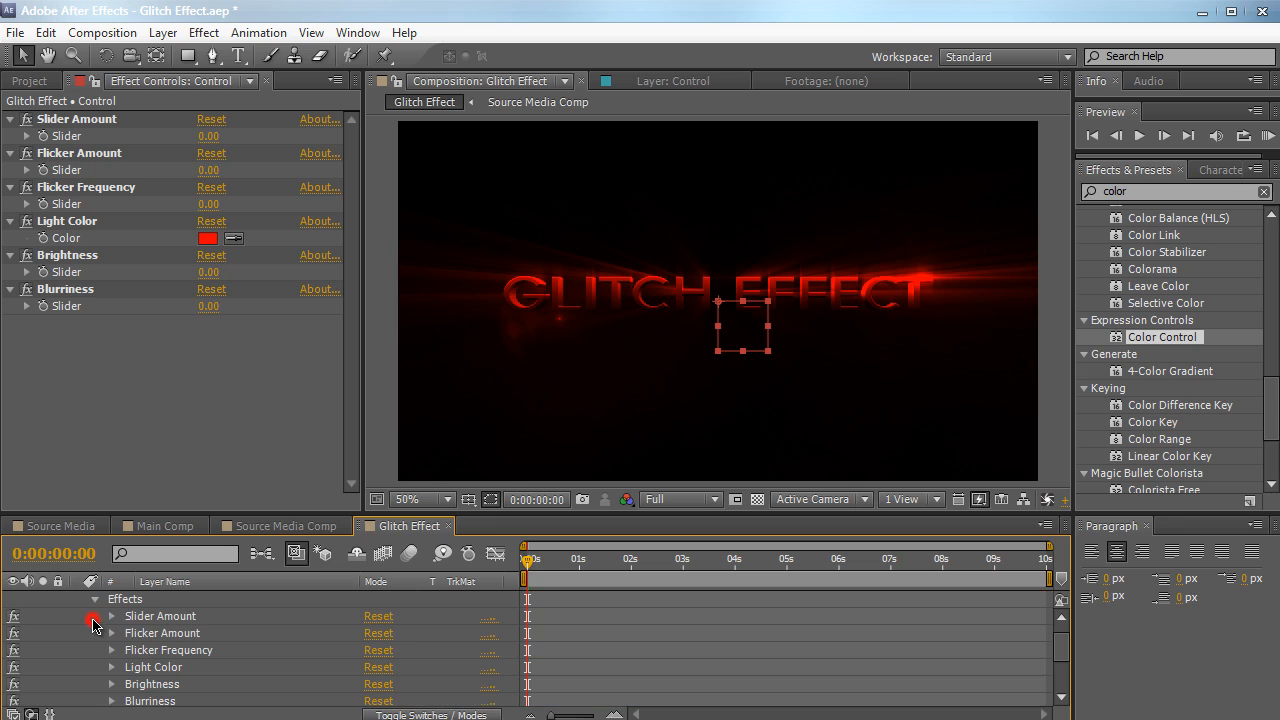
key("grave")
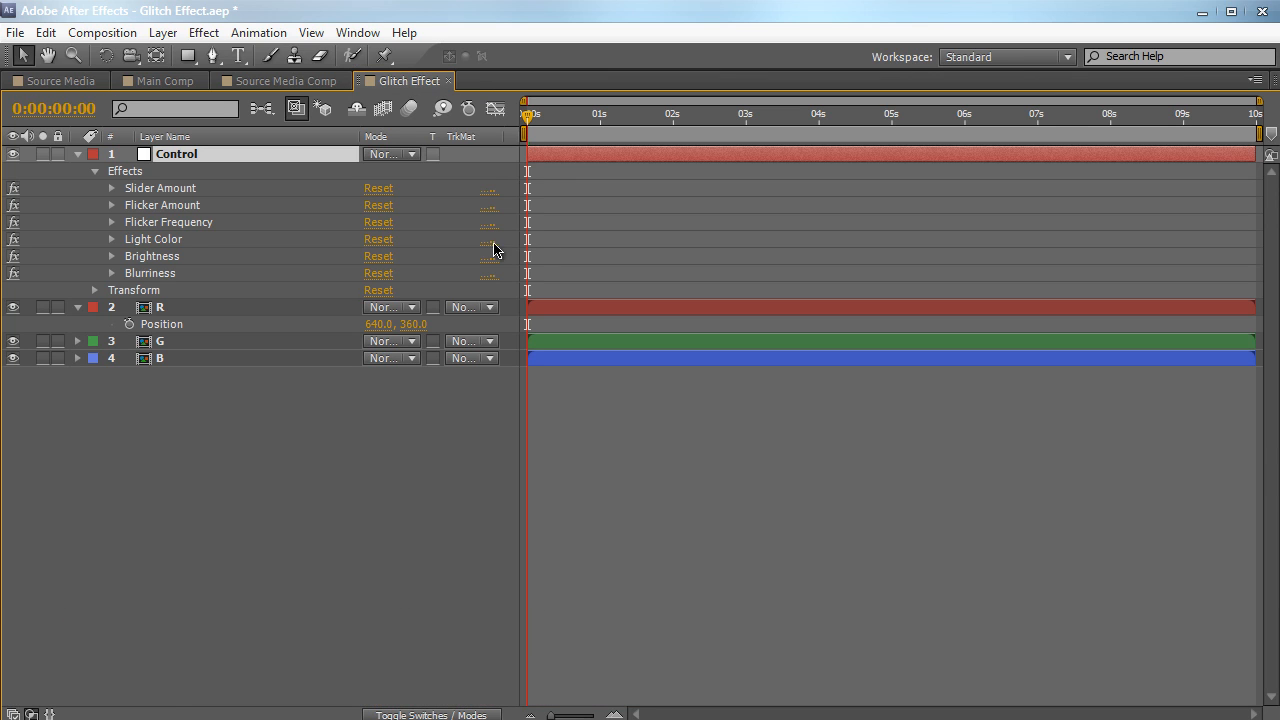
left_click(111, 189)
left_click(111, 223)
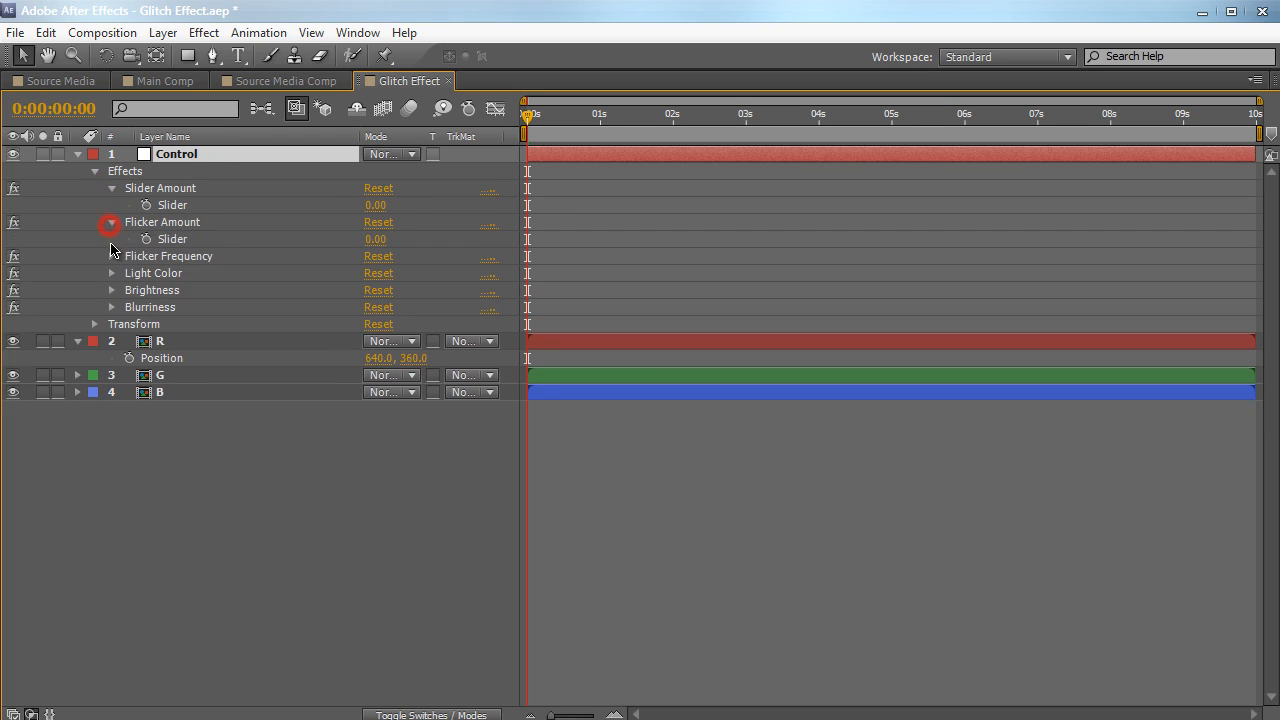
left_click(112, 257)
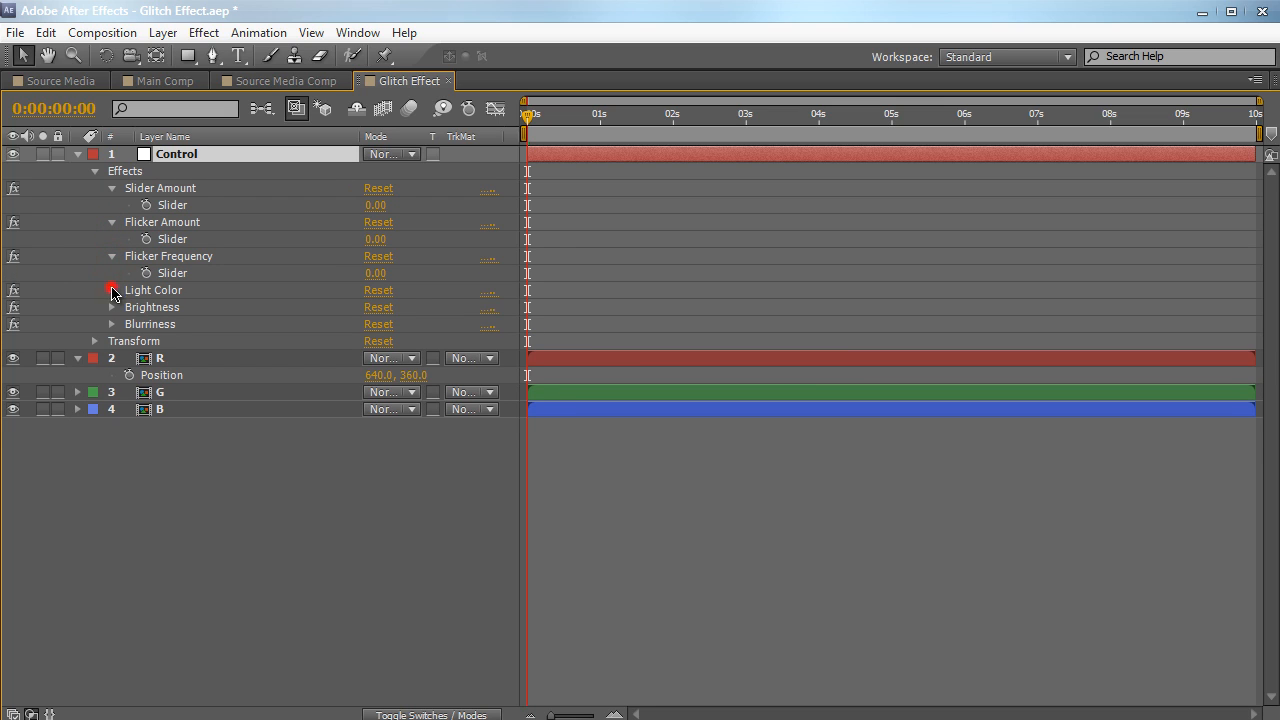
left_click(112, 290)
left_click(112, 324)
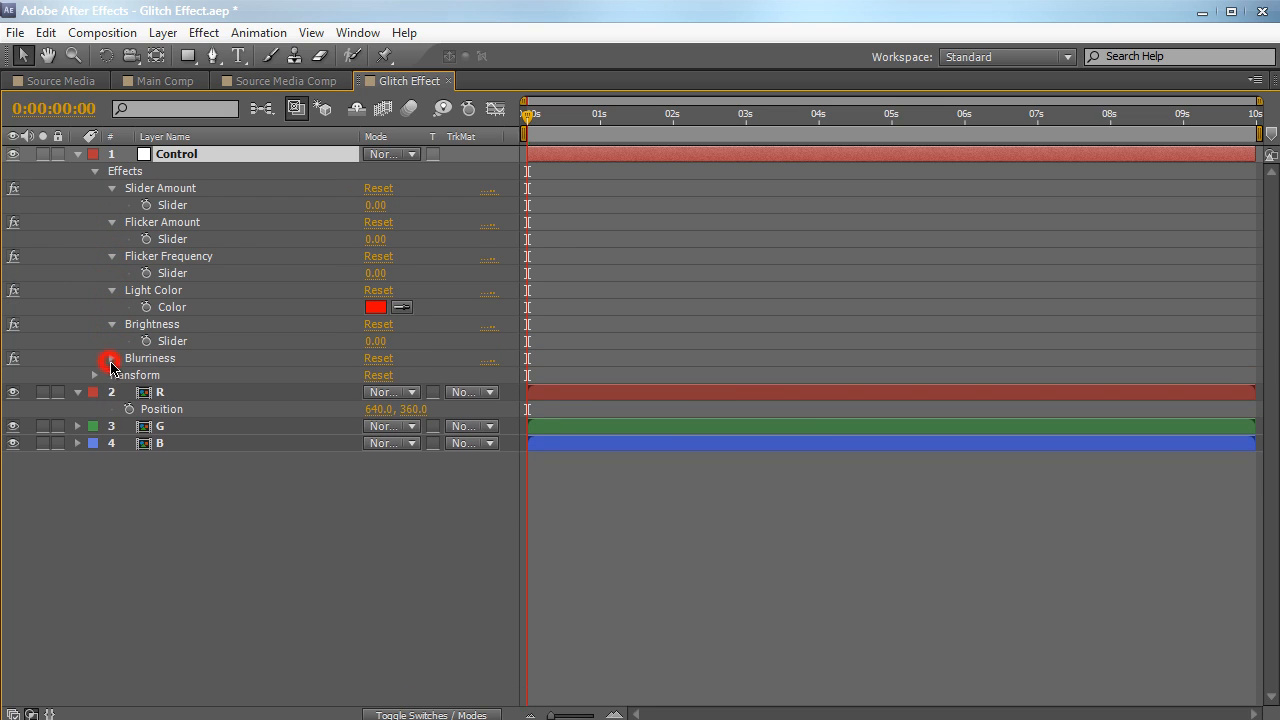
left_click(112, 360)
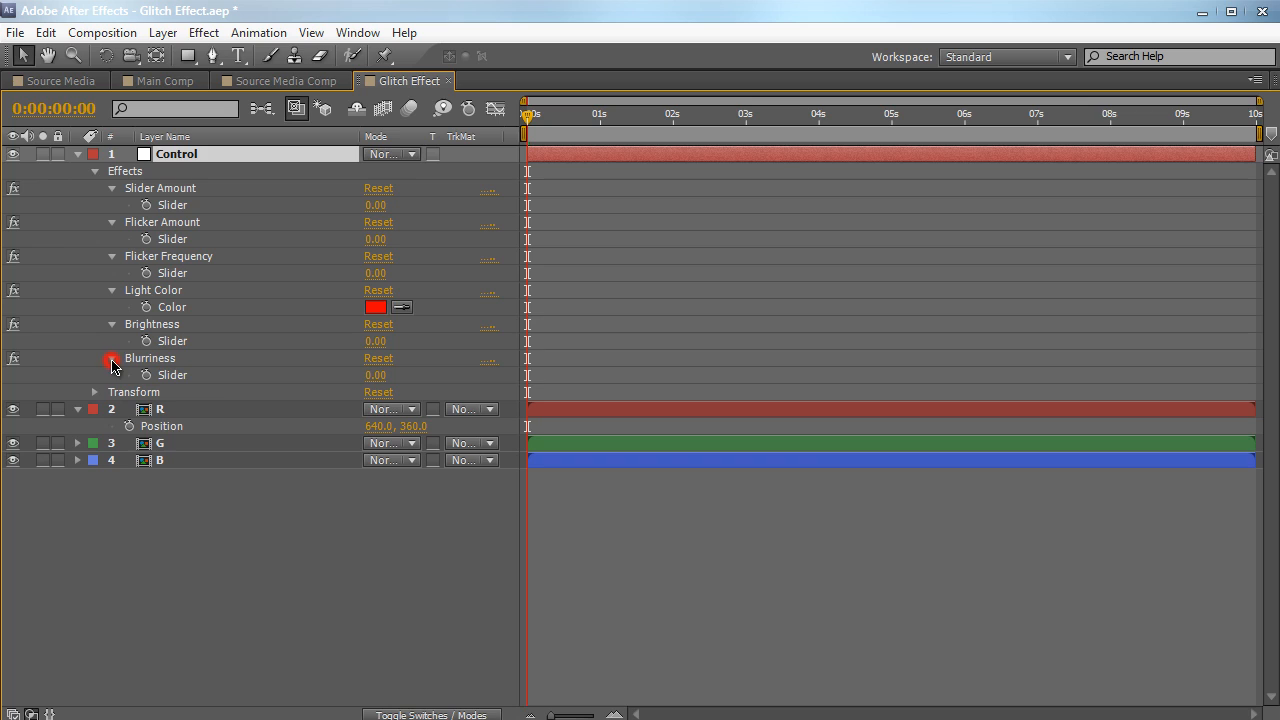
left_click(214, 503)
Give layer R's Position the expression wiggle(5, thisComp.layer("Control").effect("Slider Amount")("Slider")), linking the second argument to the Slider Amount slider
left_click(208, 413)
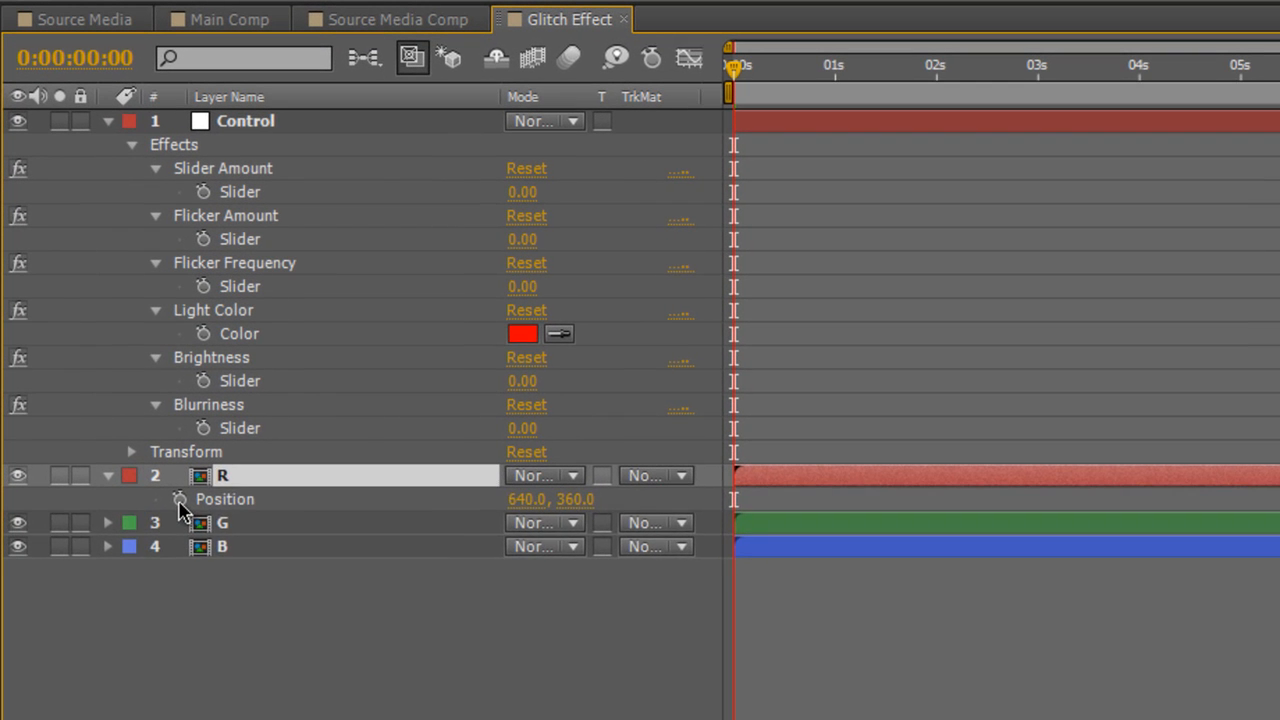
left_click(129, 426, "alt")
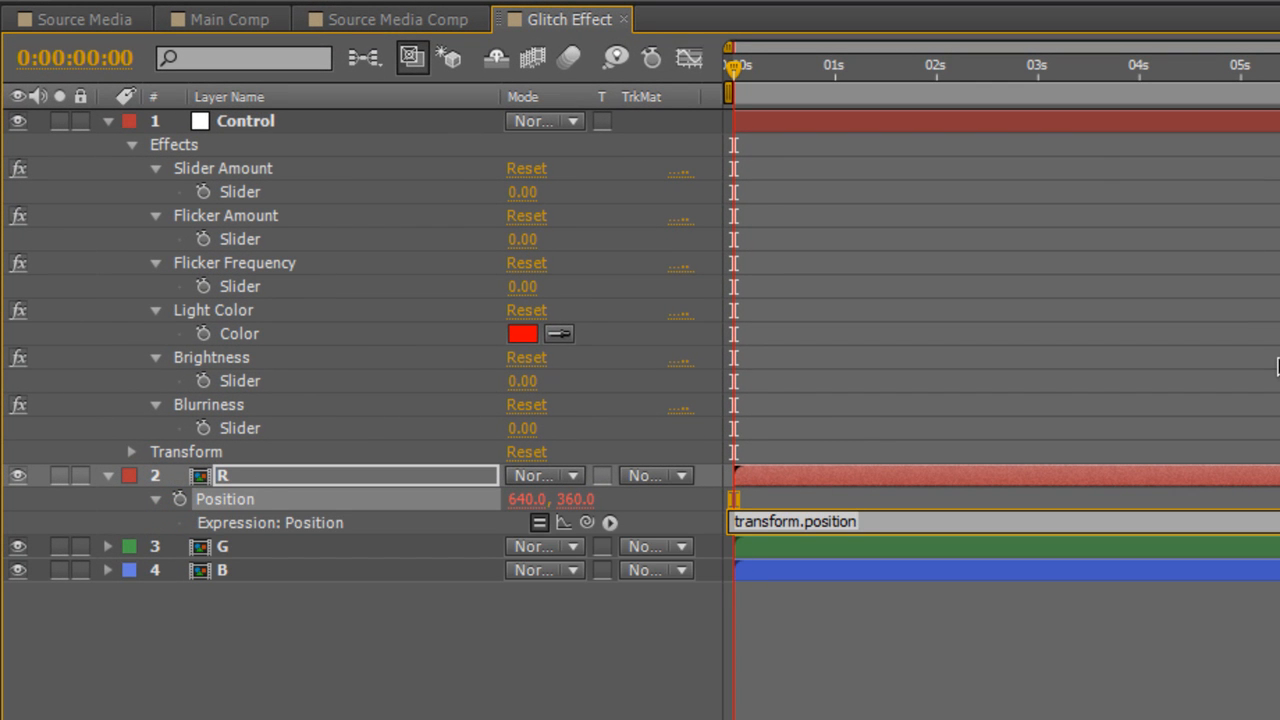
type("wiggle(5,")
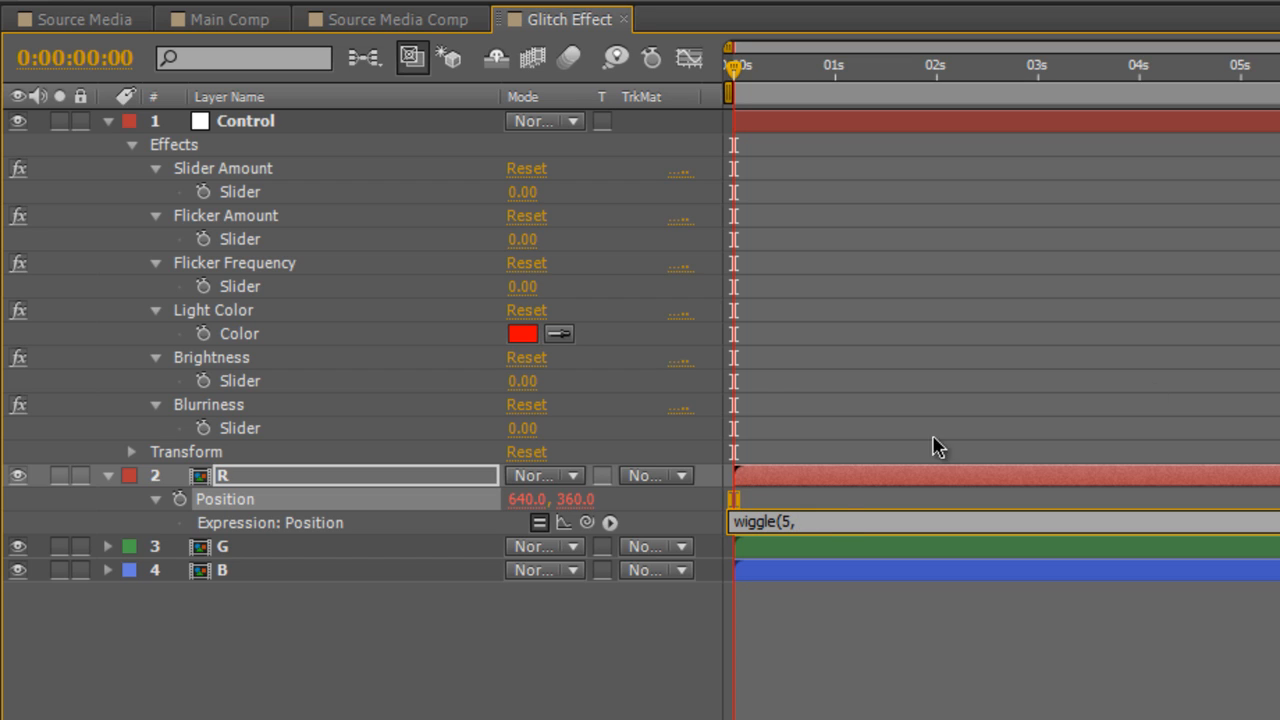
mouse_move(587, 522)
left_mouse_down()
mouse_move(577, 510)
mouse_move(600, 466)
mouse_move(371, 194)
left_mouse_up()
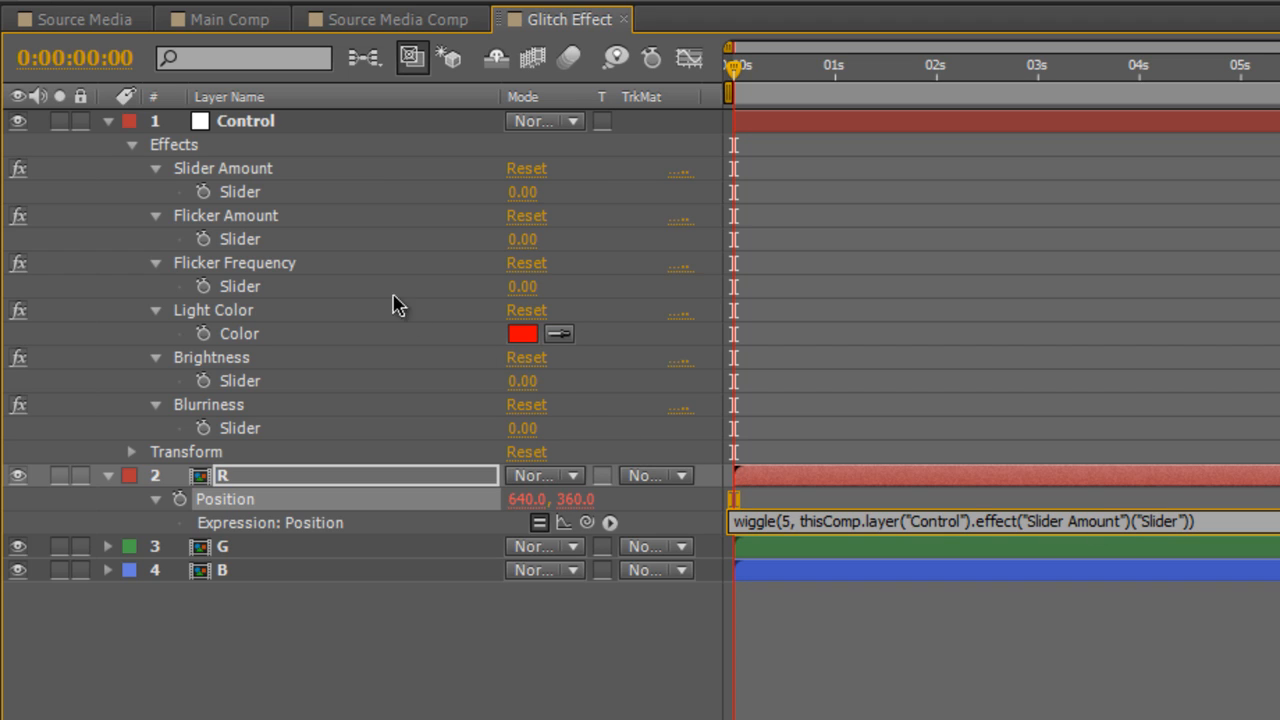
left_click(1215, 392)
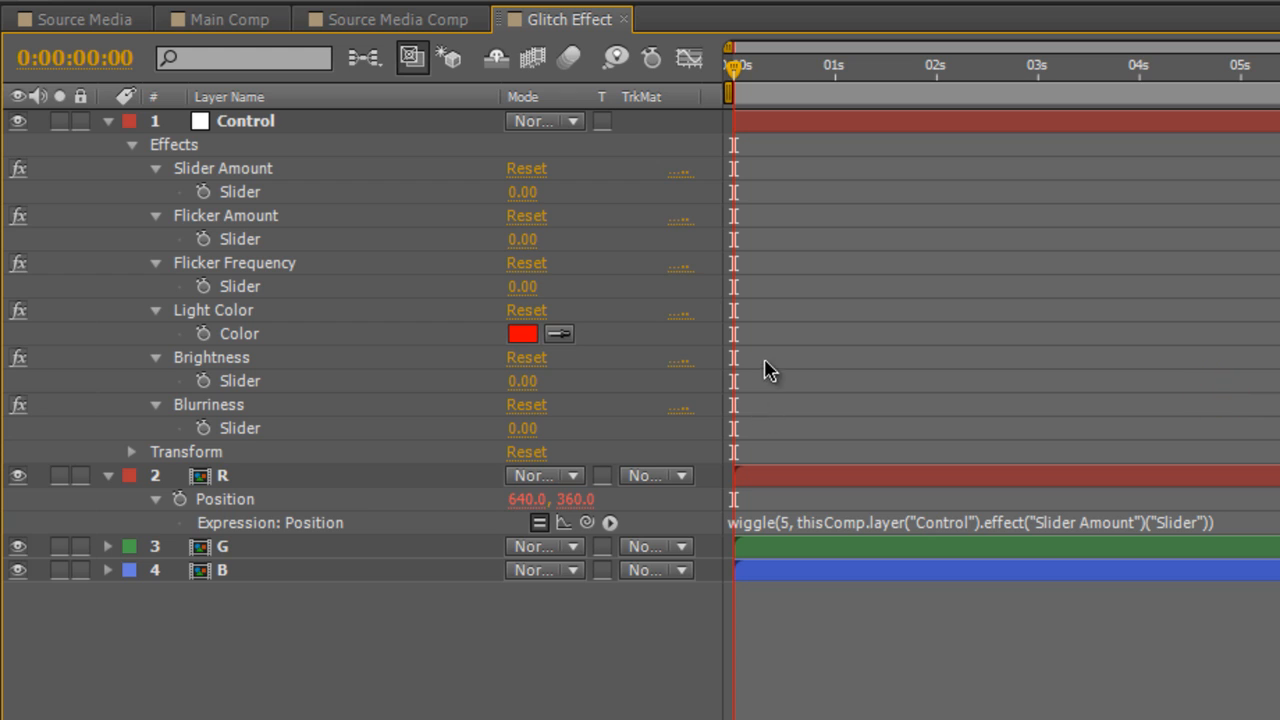
Reveal the Position property of layers G and B and copy R's wiggle expression onto G's Position
left_click(857, 522)
key("ctrl+c")
left_click(857, 522)
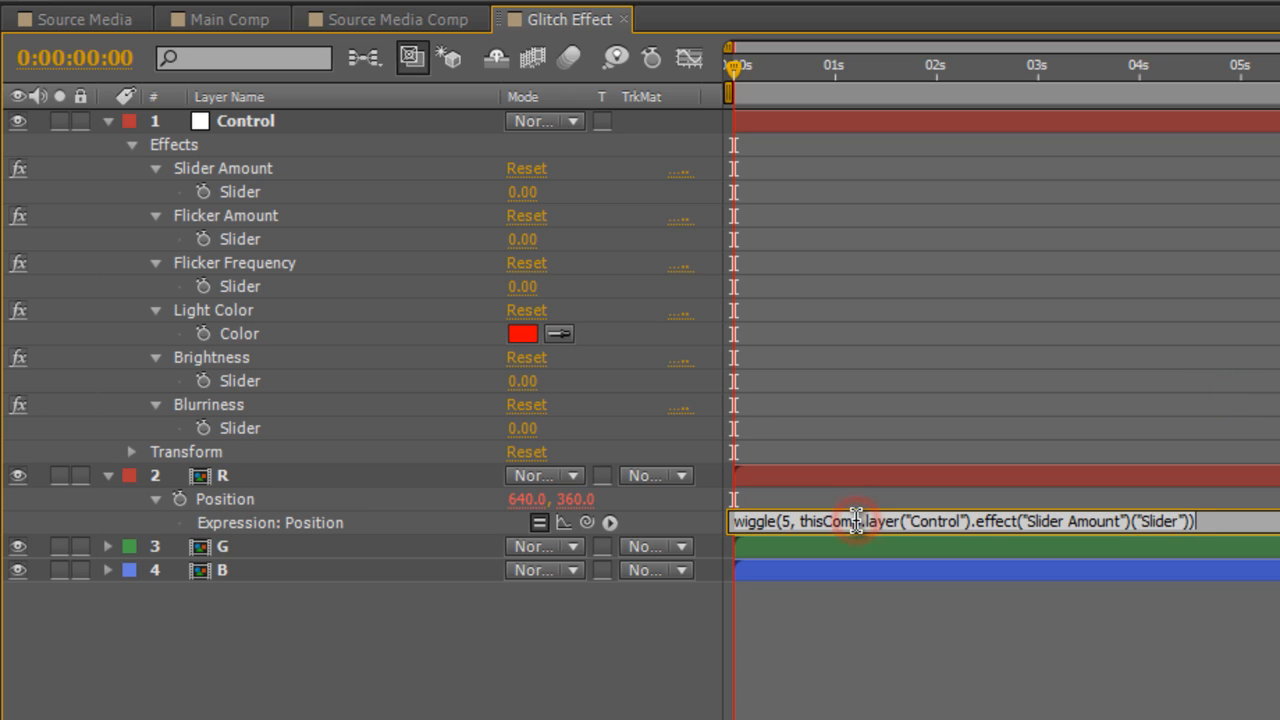
left_click(331, 548)
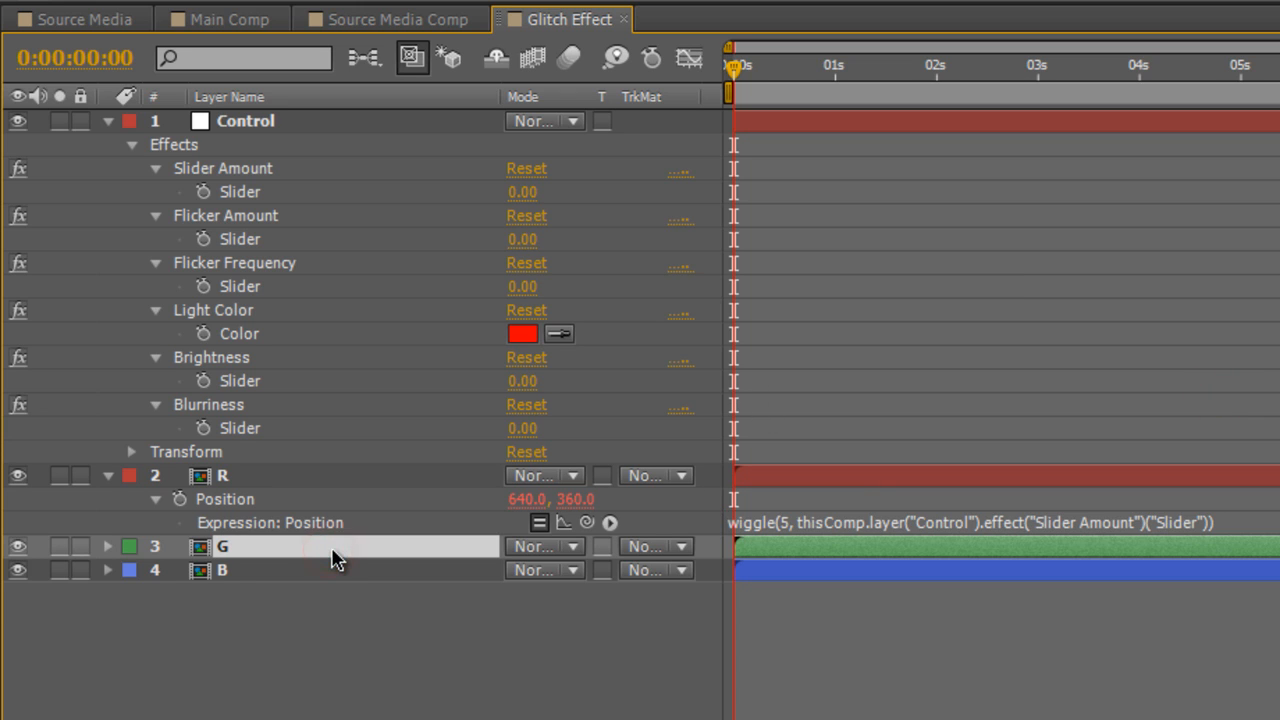
key("p")
left_click(320, 595)
key("p")
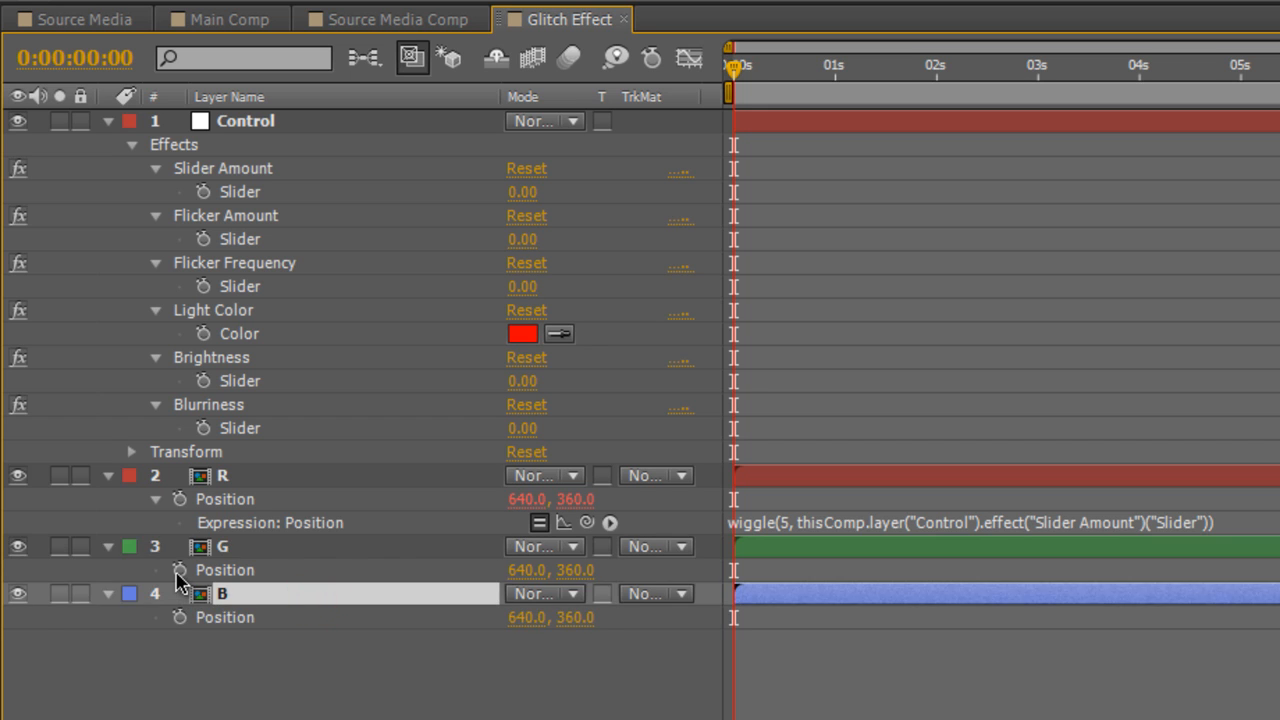
left_click(179, 570, "alt")
key("ctrl+a")
key("ctrl+v")
left_click(352, 641)
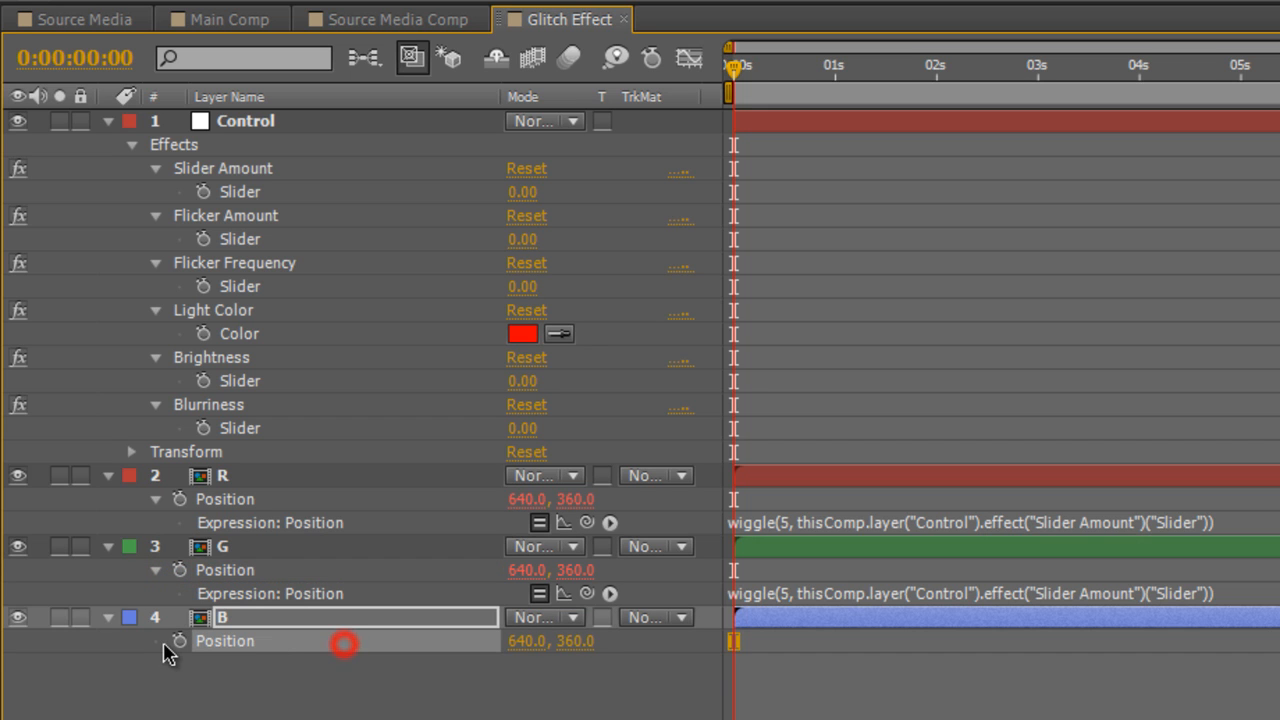
Paste the same wiggle expression onto layer B's Position
left_click(179, 641, "alt")
key("ctrl+a")
key("ctrl+v")
left_click(887, 332)
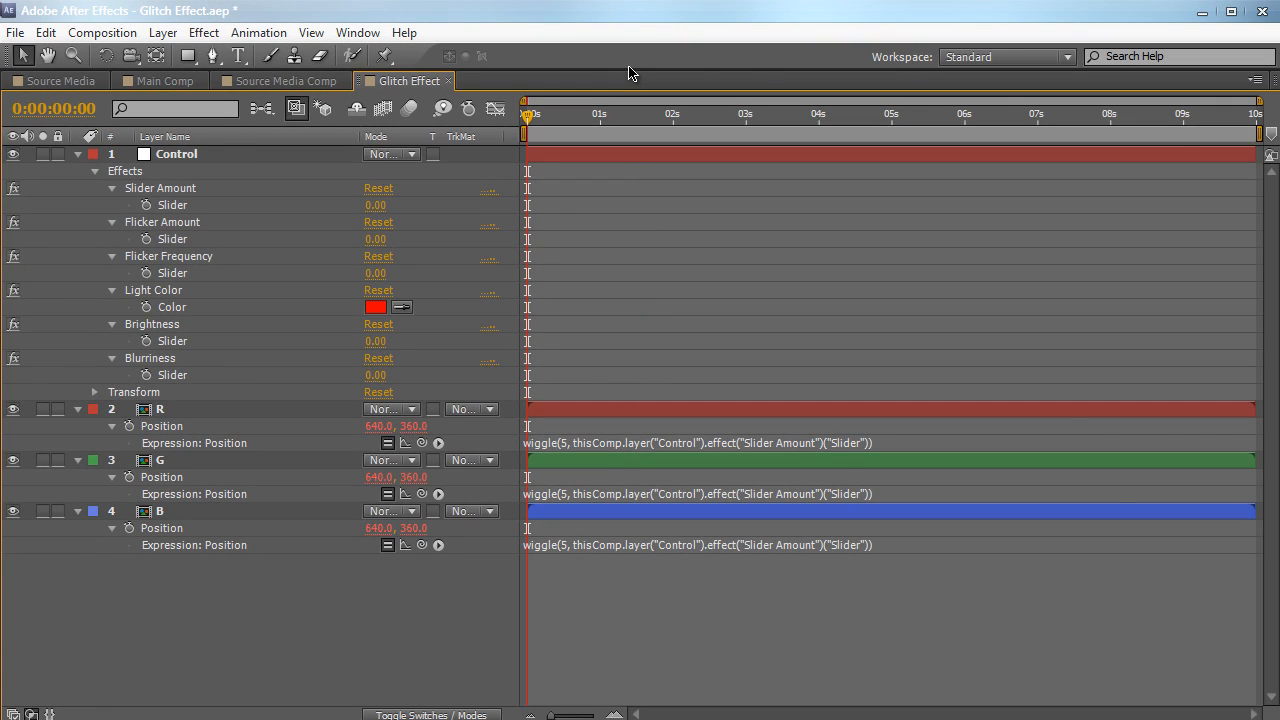
Restore the full workspace, go to 0:00:00:08 and set the Control null's Slider Amount to 10
key("grave")
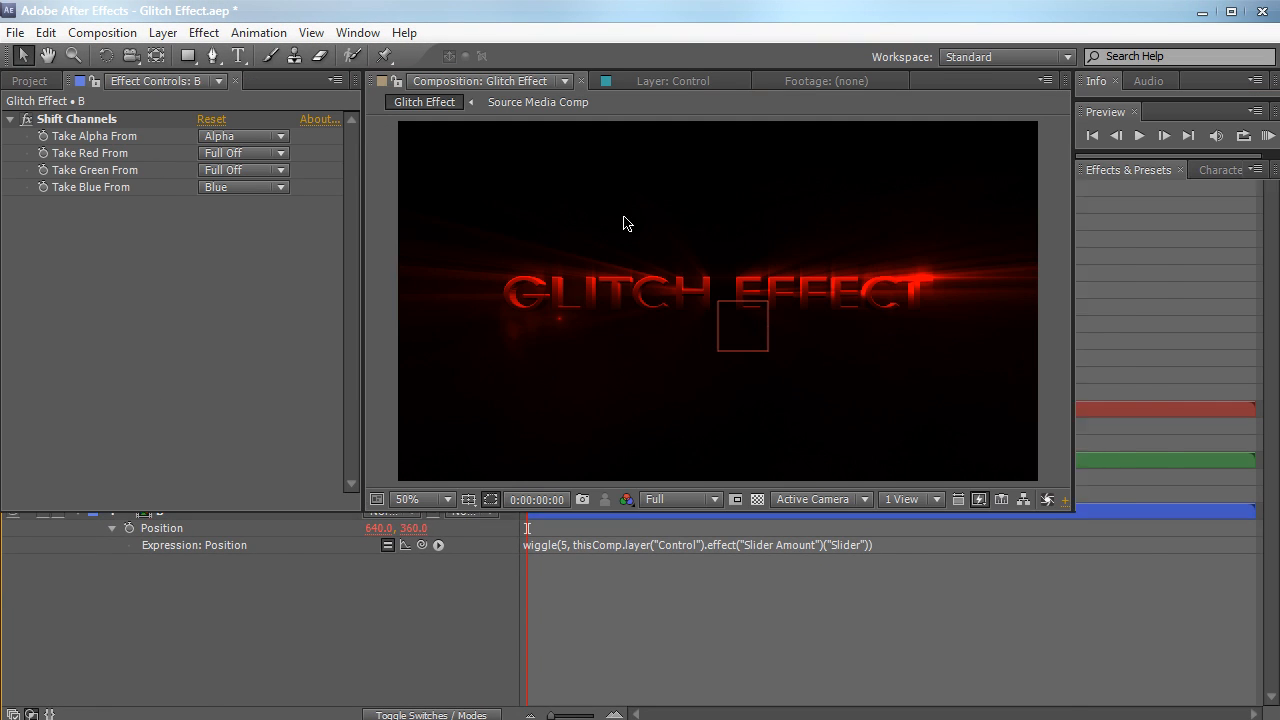
left_click_drag(526, 562, 628, 575)
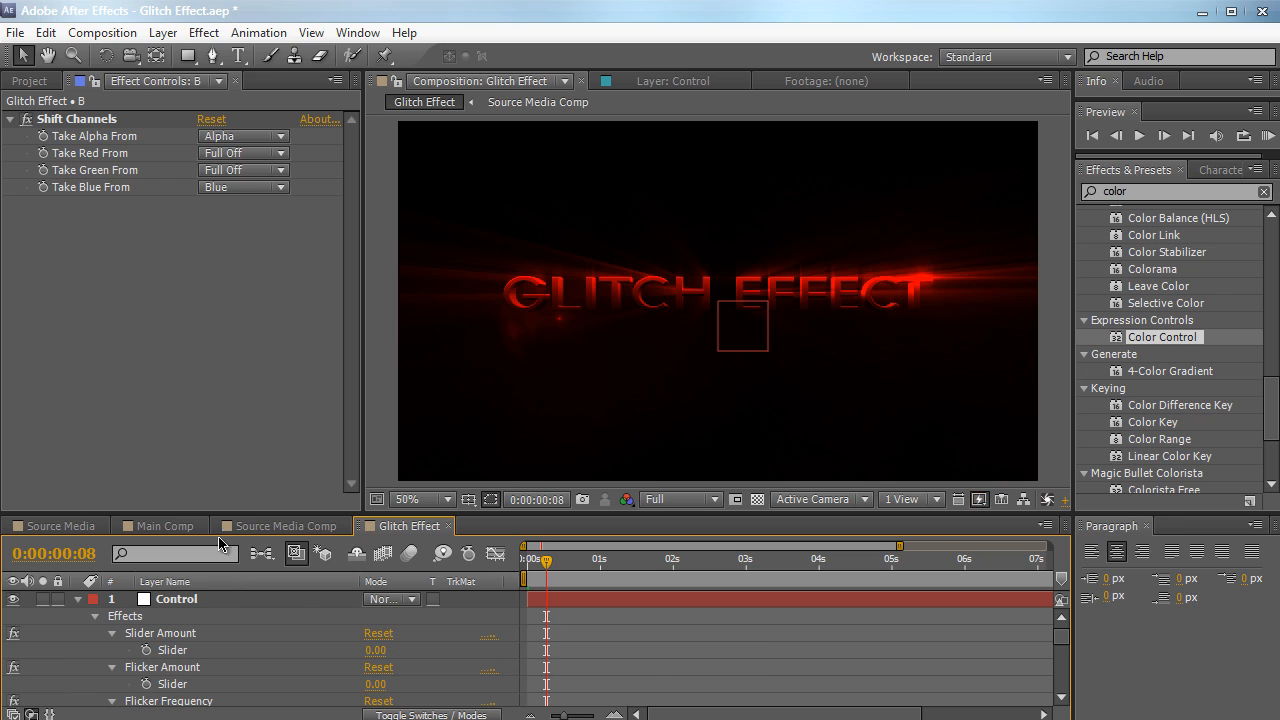
left_click(216, 601)
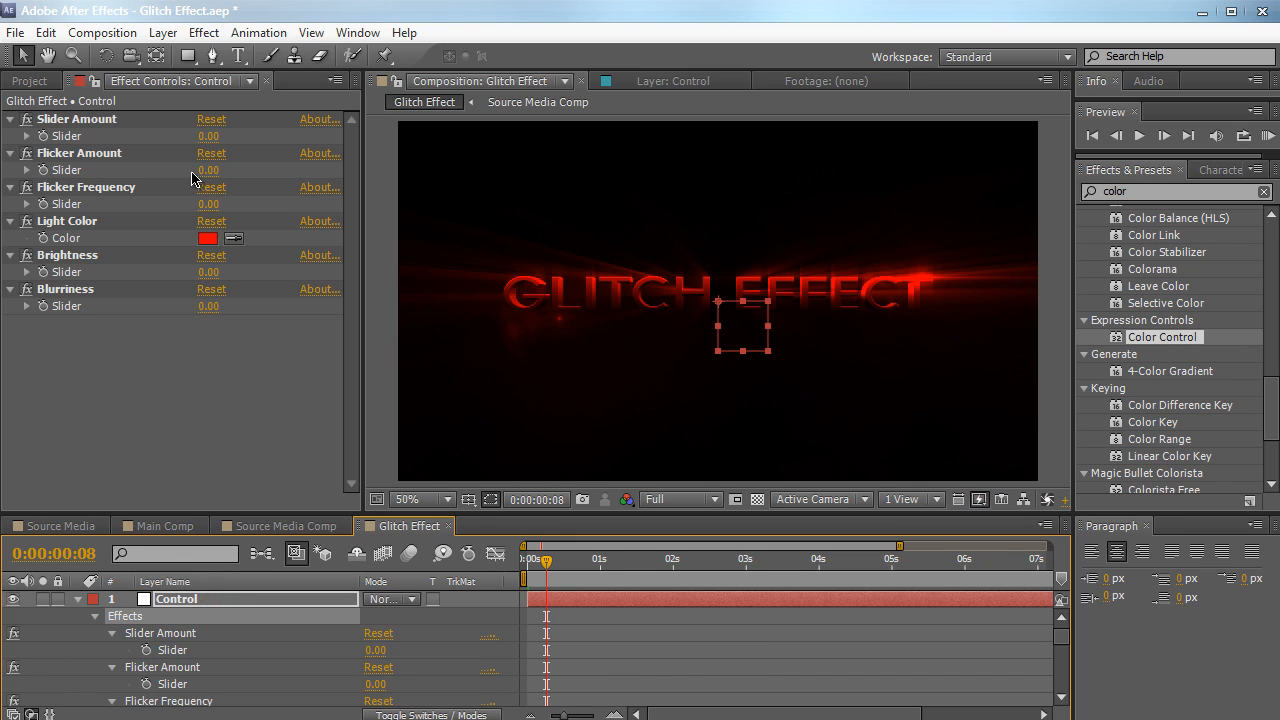
left_click(205, 136)
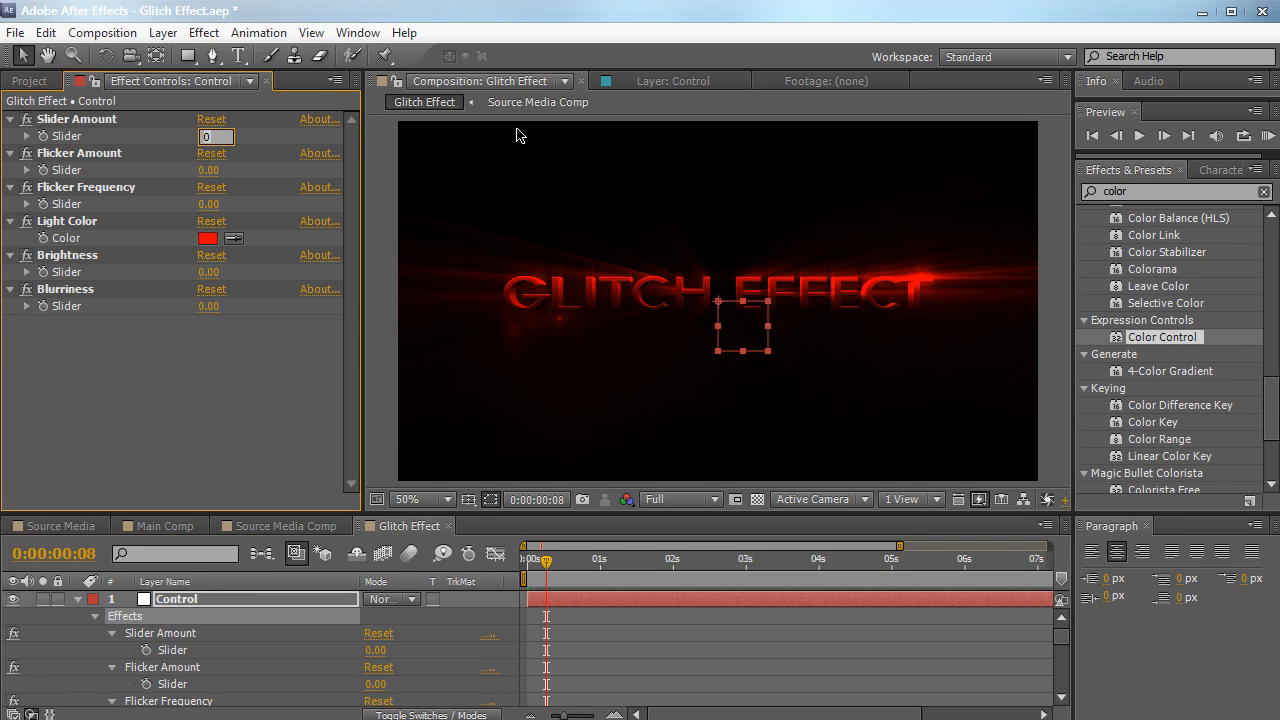
type("10")
key("Return")
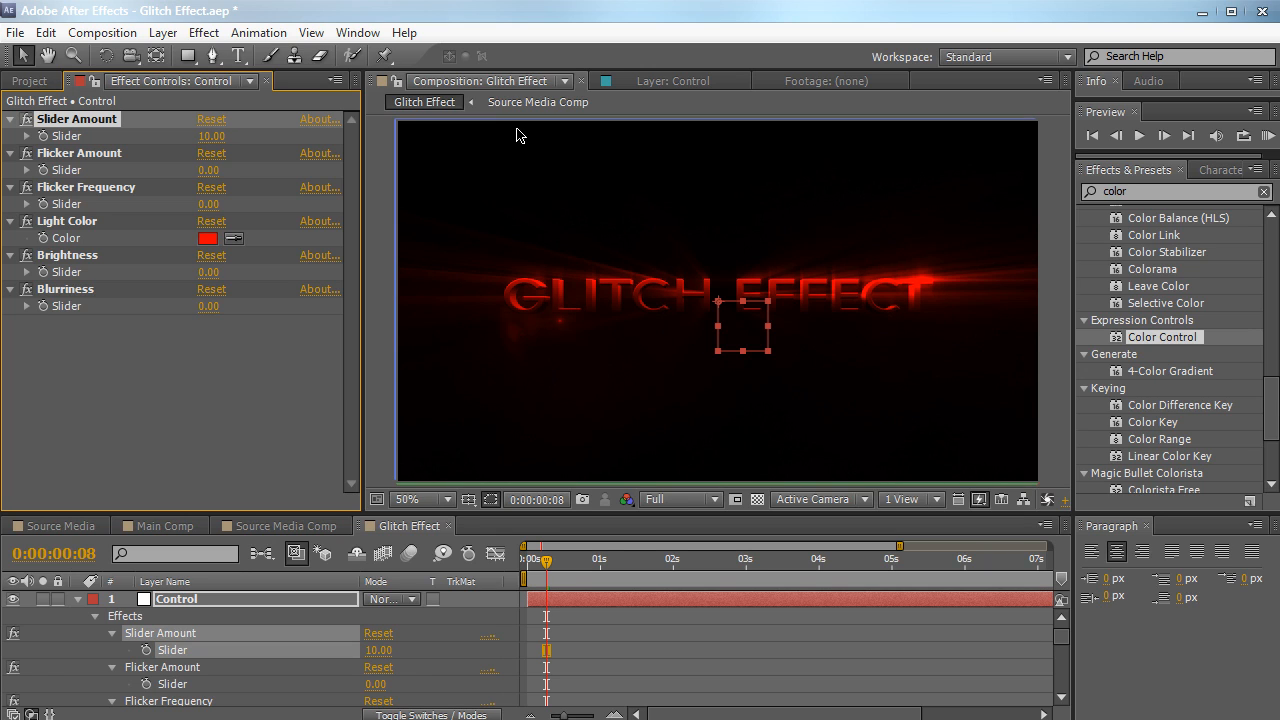
Preview the wiggling channel layers in the composition, then move the current time to 0:00:01:27
key("space")
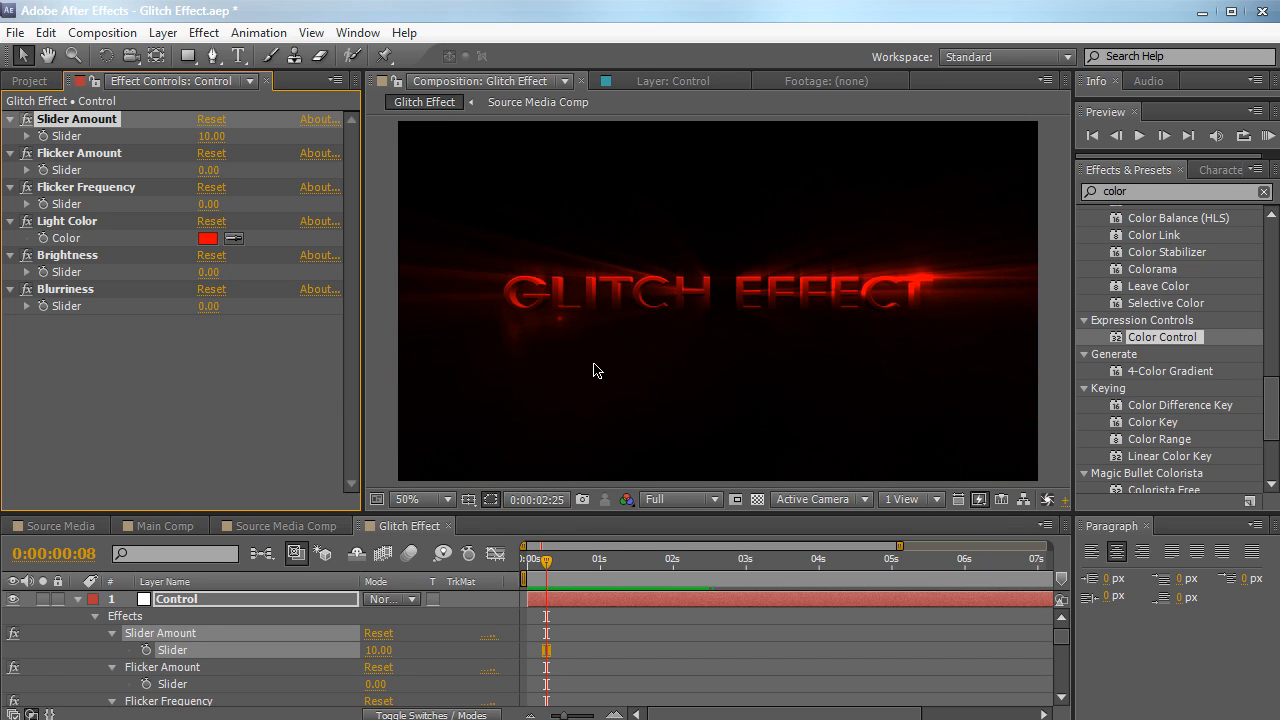
key("space")
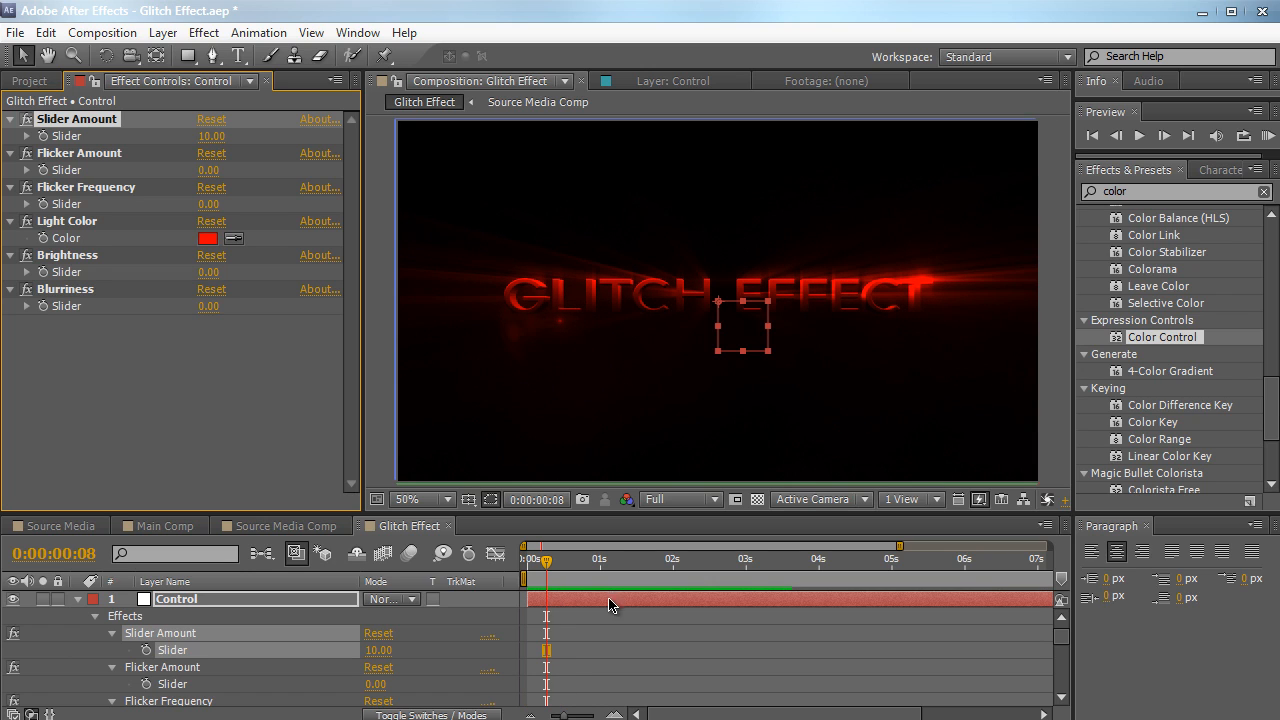
left_click_drag(546, 564, 666, 565)
Enlarge the timeline area and set the blending mode of layers R, G and B to Screen
left_click_drag(491, 526, 498, 298)
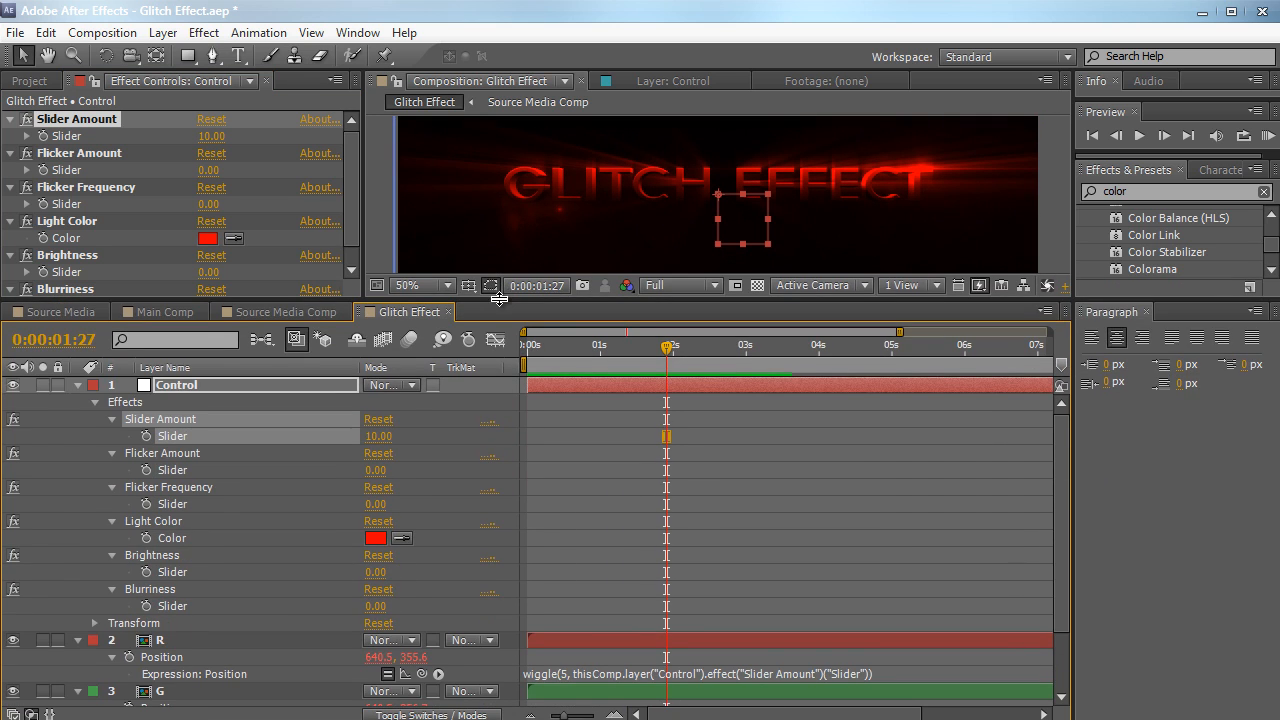
left_click(397, 387)
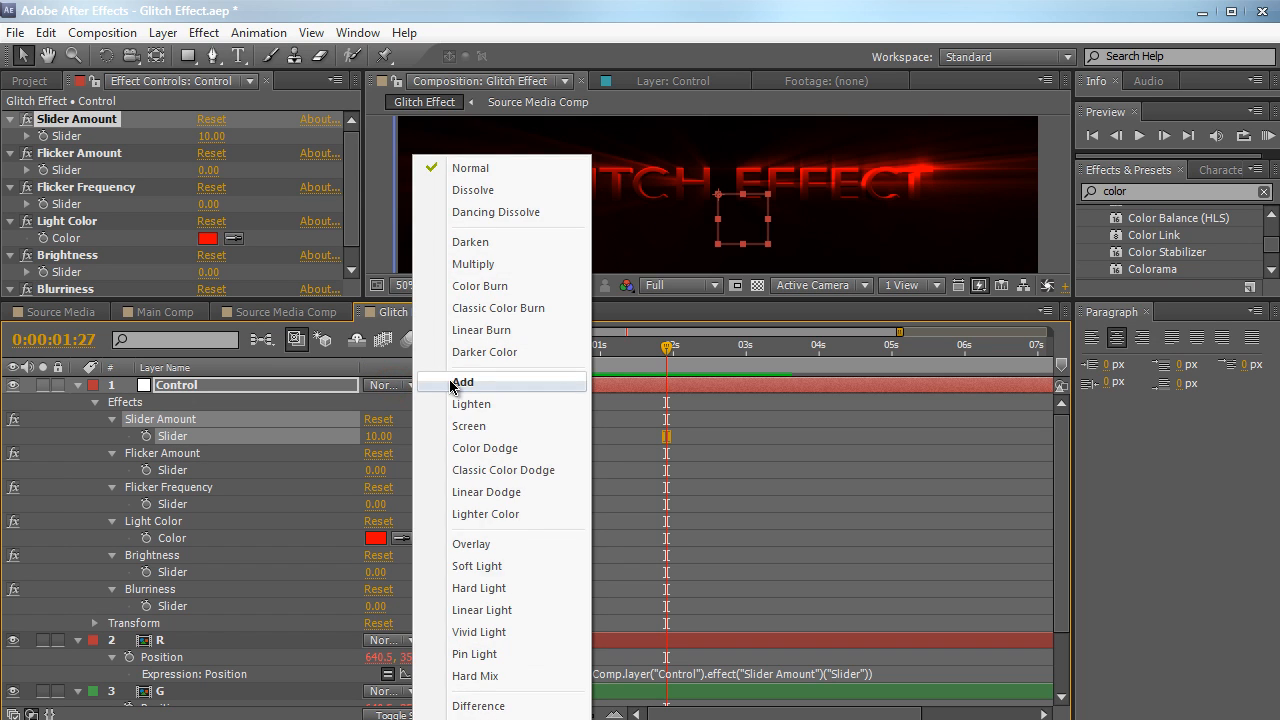
left_click(200, 640)
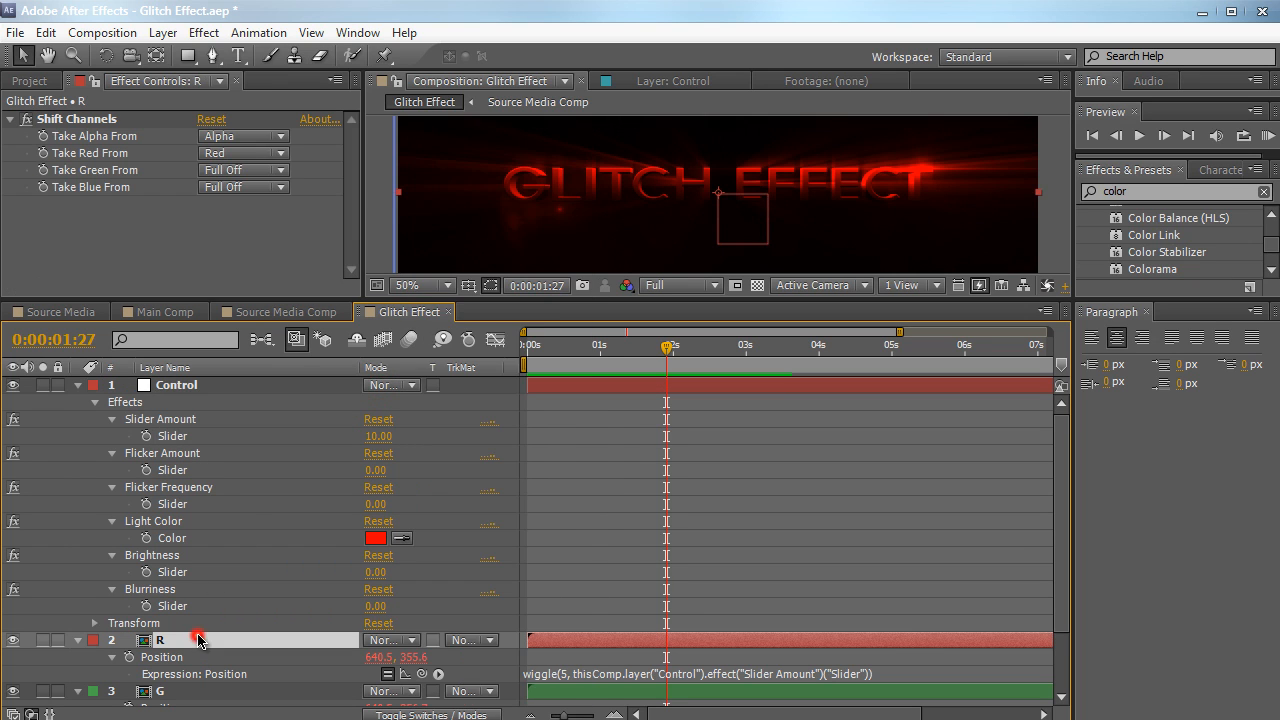
left_click(390, 640)
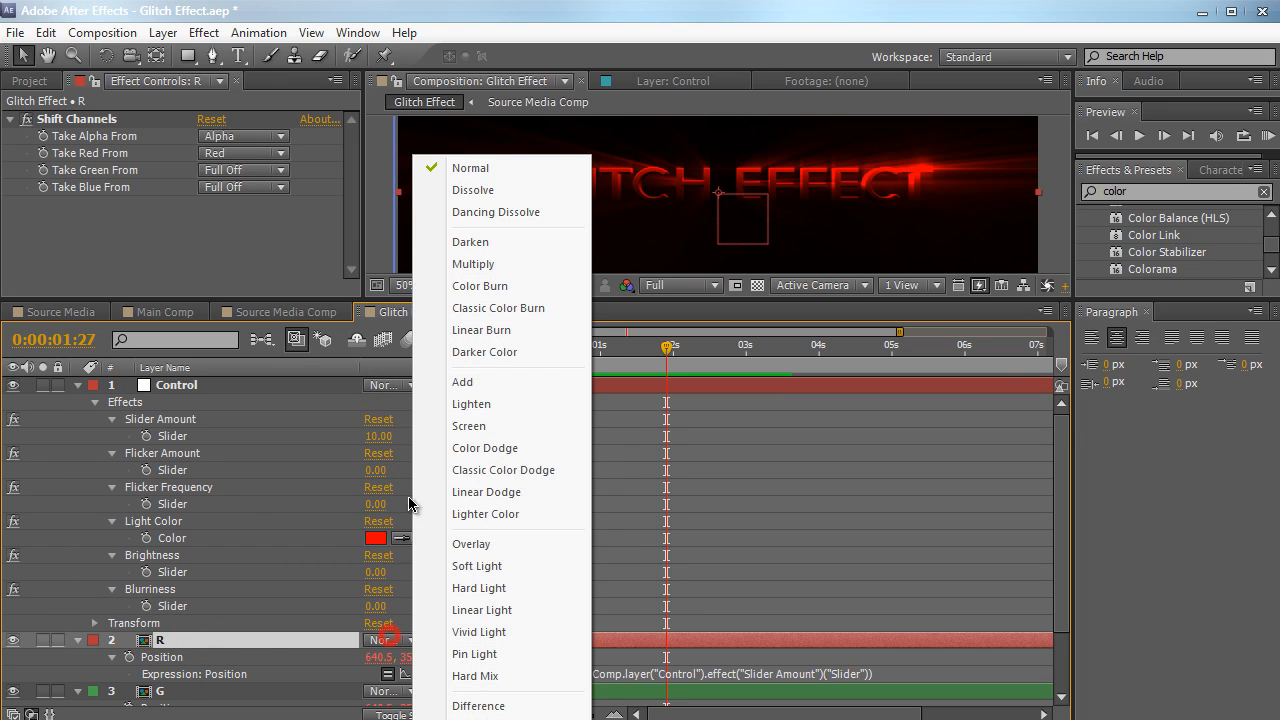
left_click(469, 425)
scroll(386, 570, "down", 1)
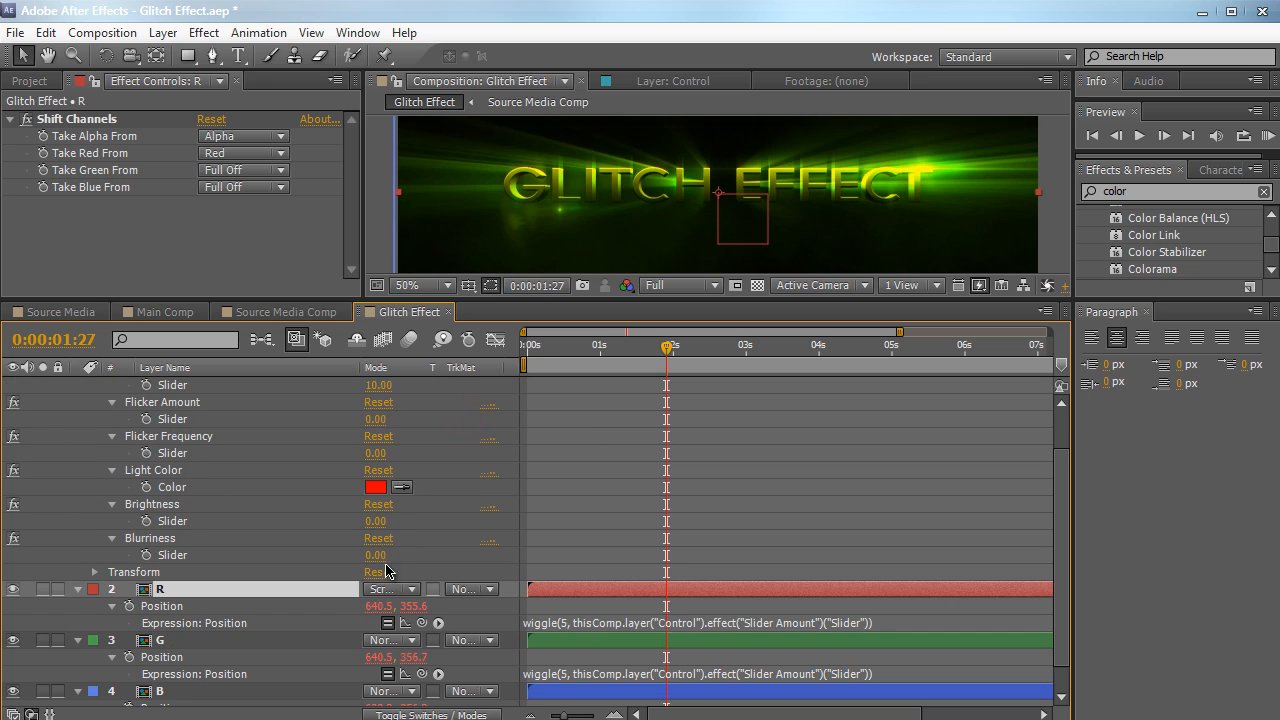
left_click(378, 642)
left_click(484, 431)
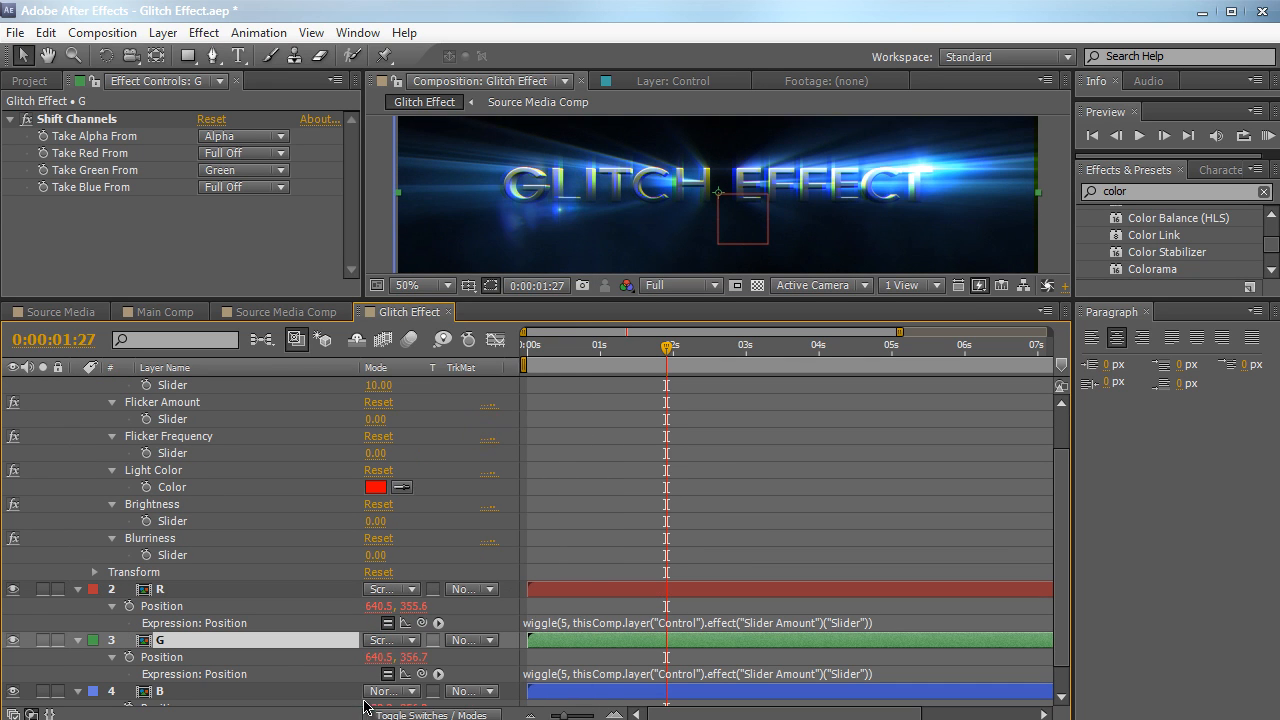
left_click(382, 691)
left_click(470, 360)
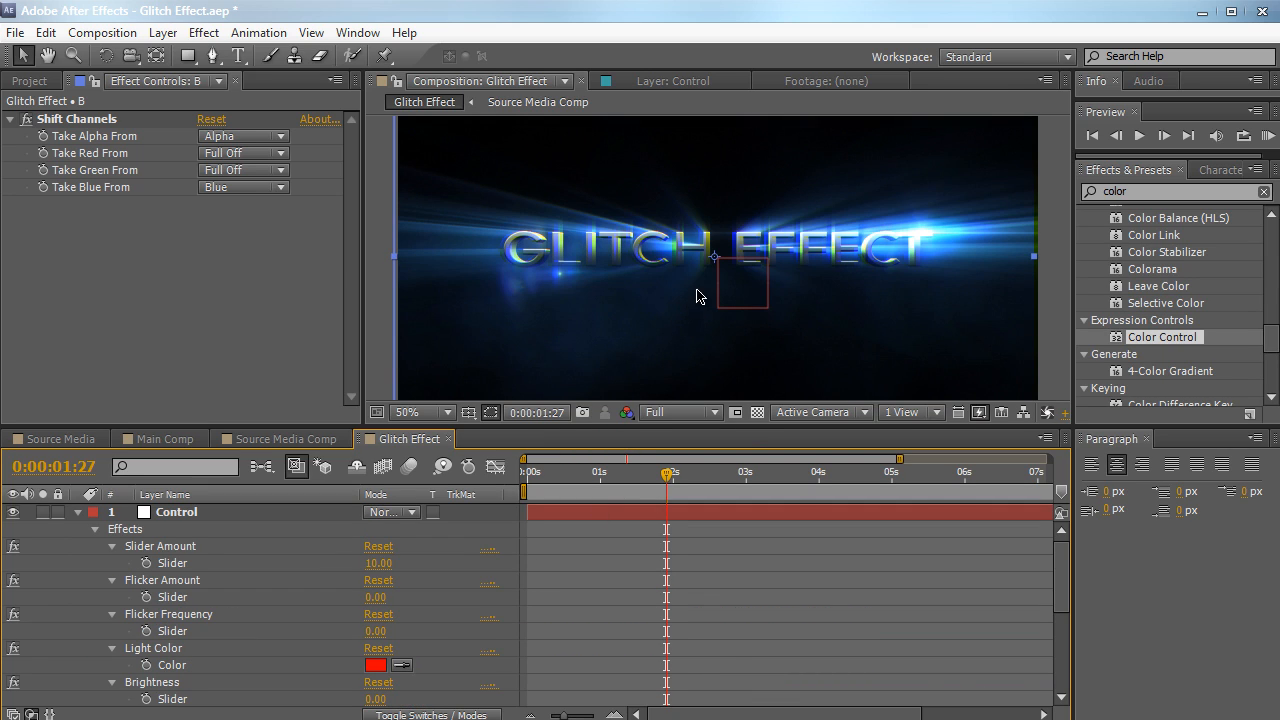
Try Slider Amount values of 0 and 46 on the Control null to compare the channel separation
left_click(198, 519)
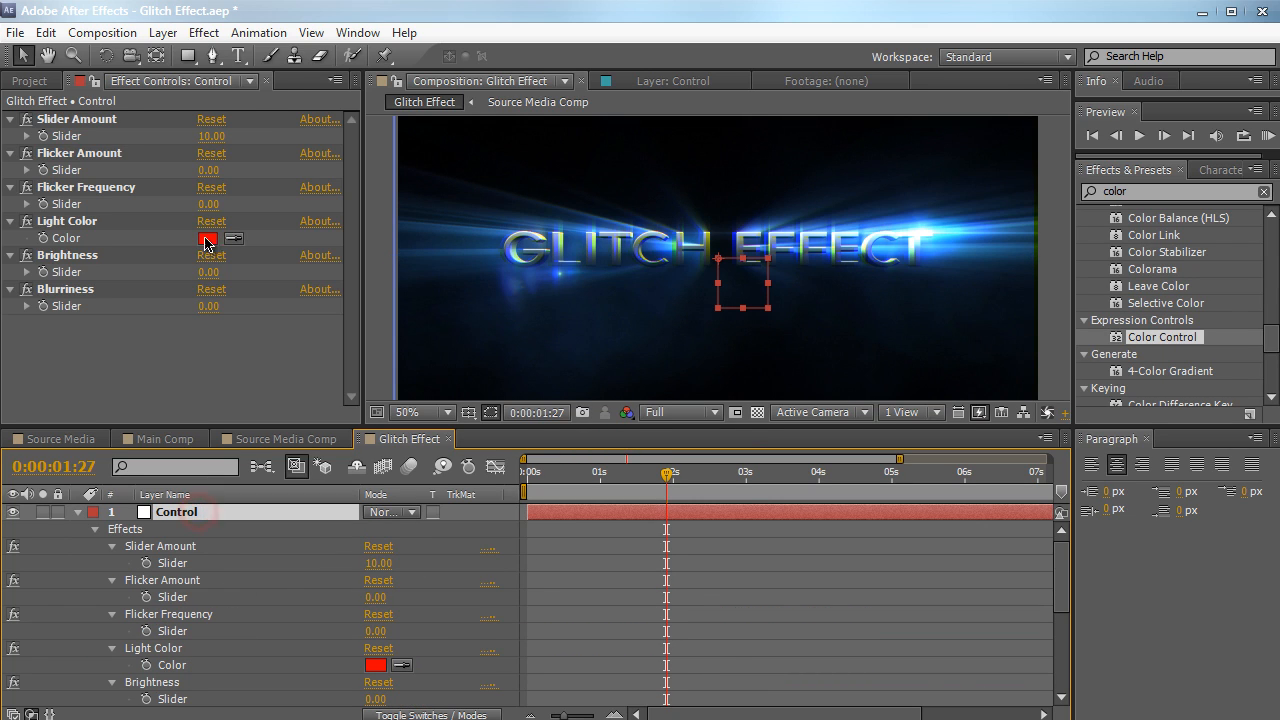
left_click(229, 142)
type("0")
key("Return")
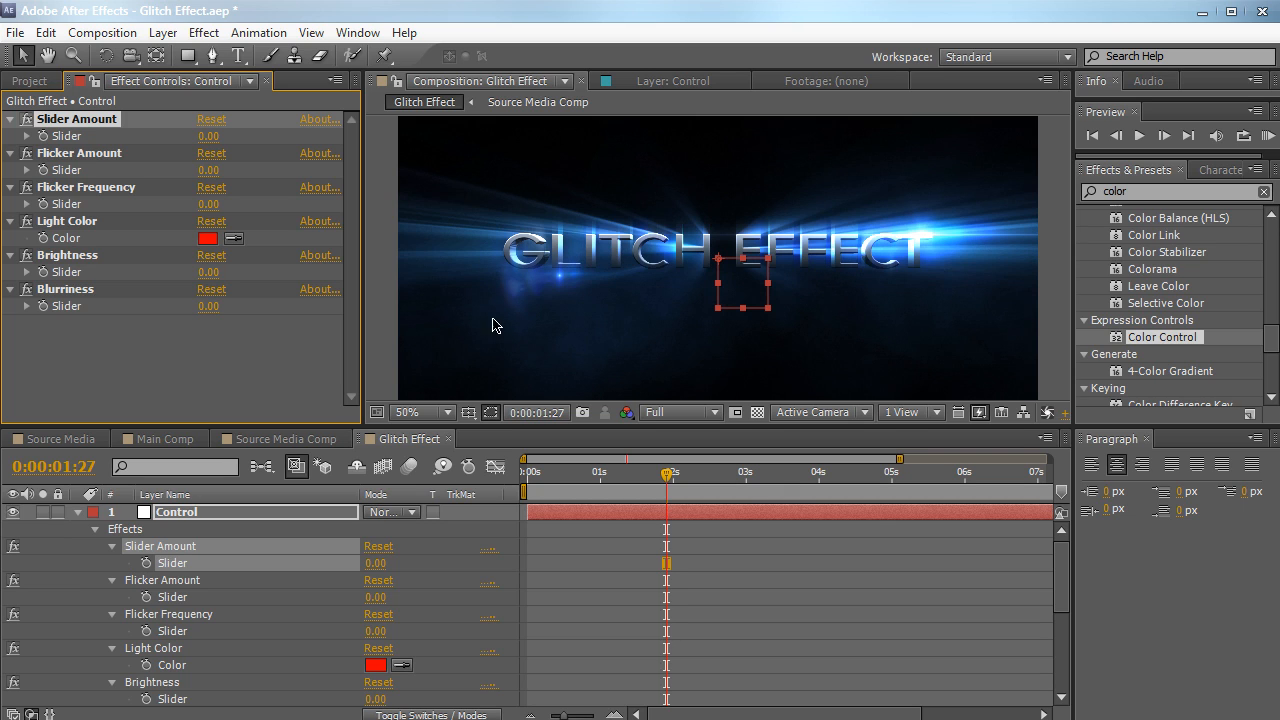
left_click(209, 135)
type("46")
key("Return")
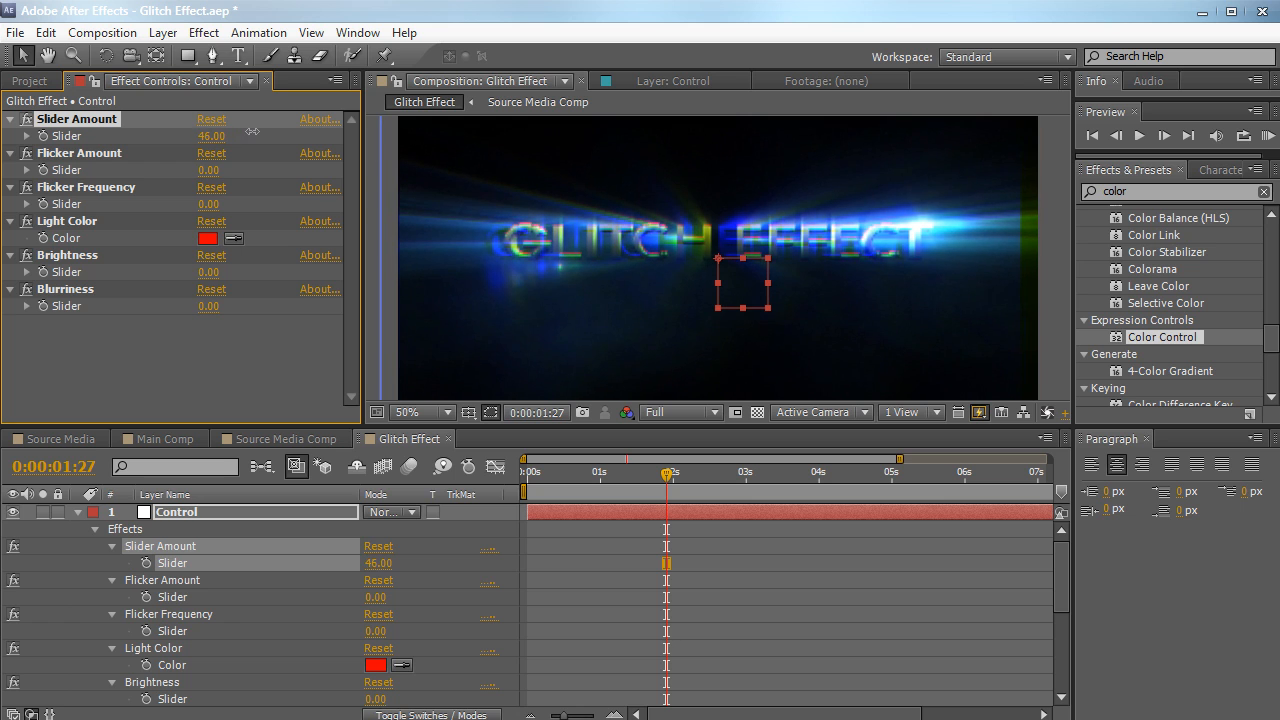
Scrub the composition to 0:00:02:09 and set the Control null's Slider Amount to 20
left_click_drag(597, 479, 695, 477)
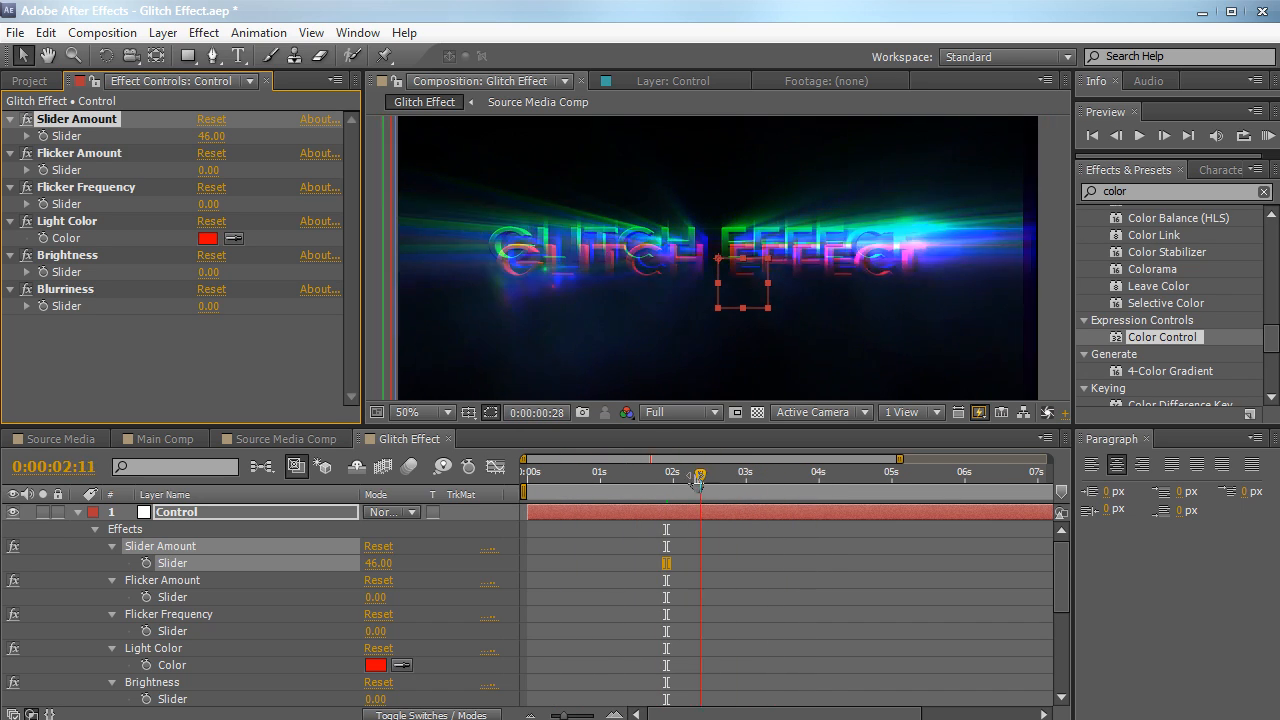
left_click(210, 136)
type("20")
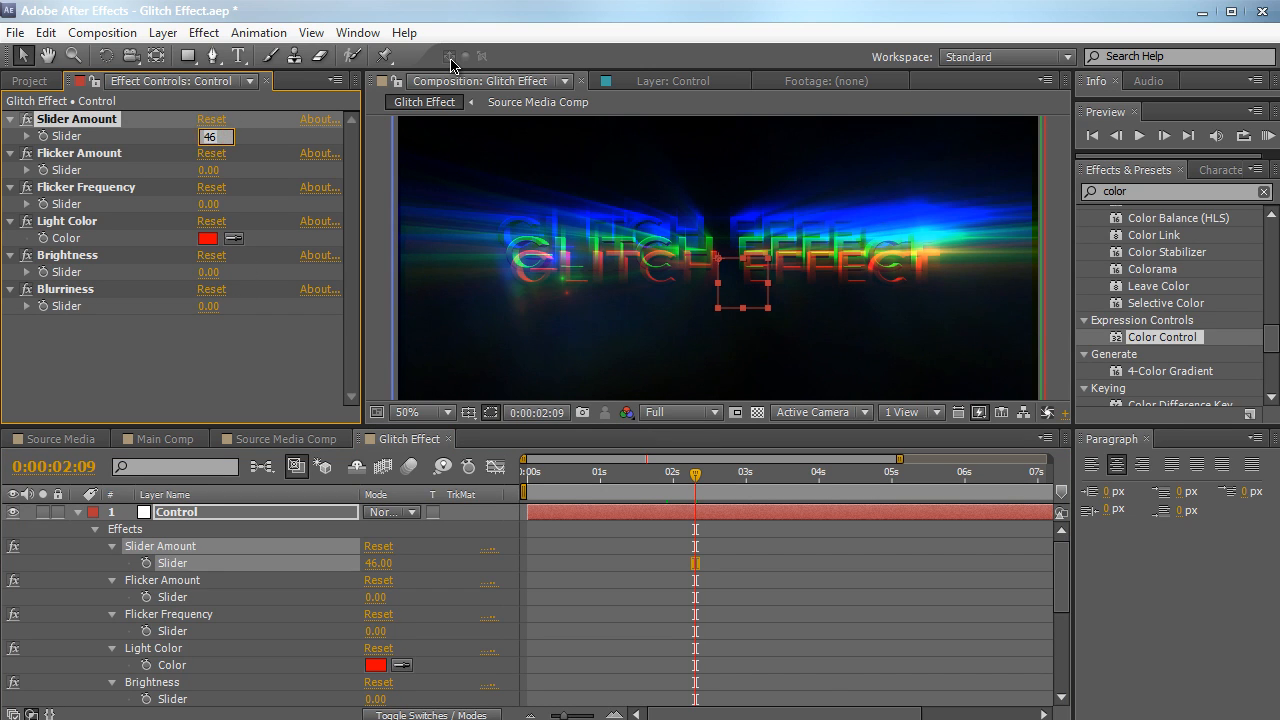
key("Return")
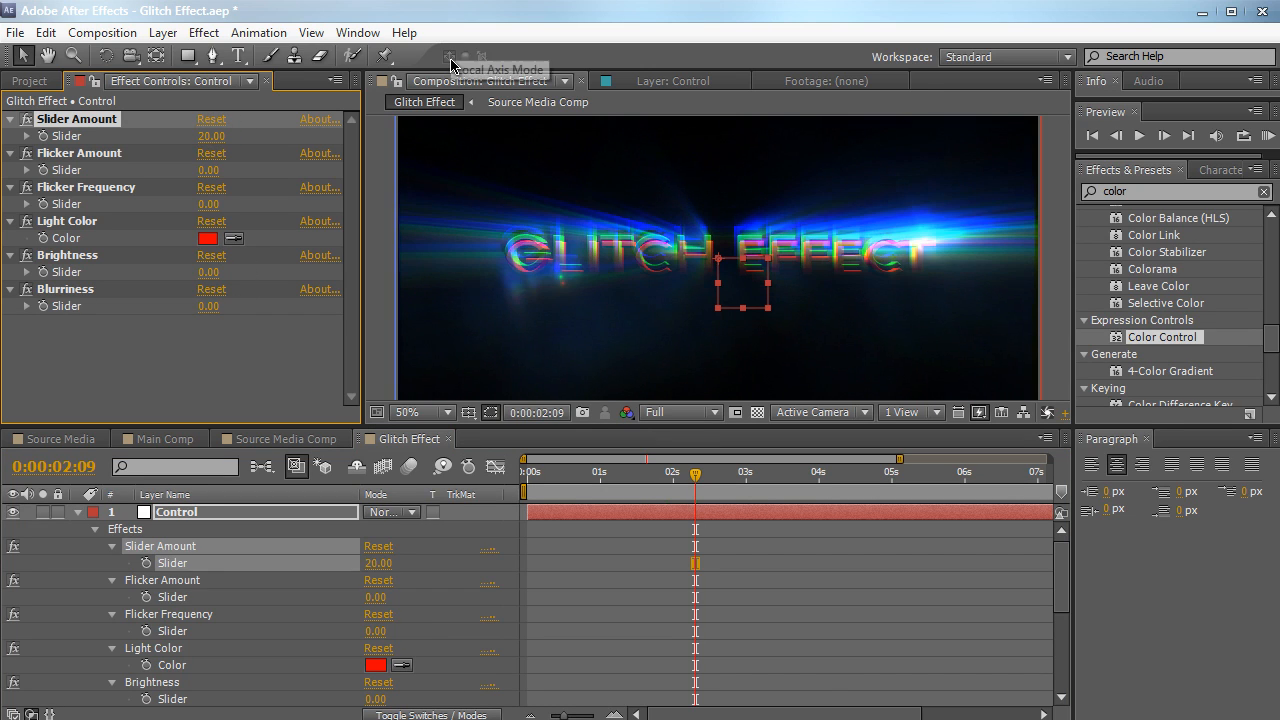
Add a new adjustment layer above the Control null and rename it Flicker
left_click(180, 581)
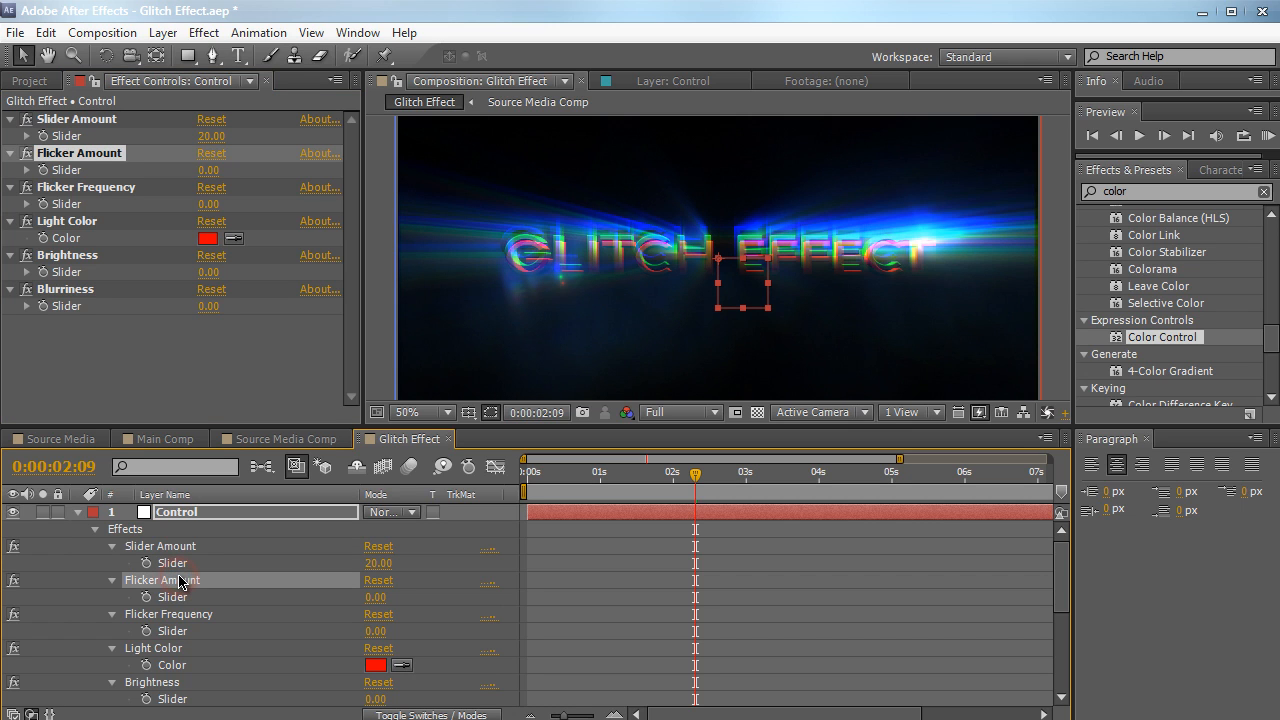
left_click(163, 33)
mouse_move(455, 62)
left_click(535, 187)
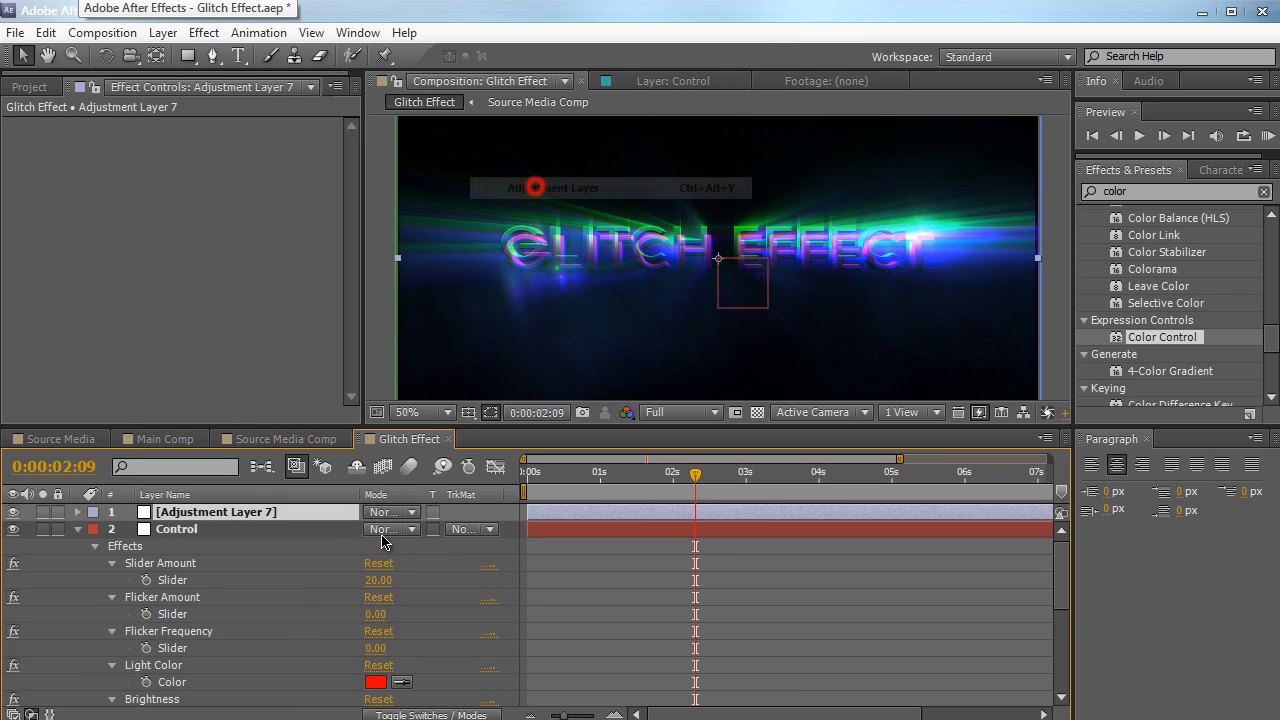
left_click(303, 514)
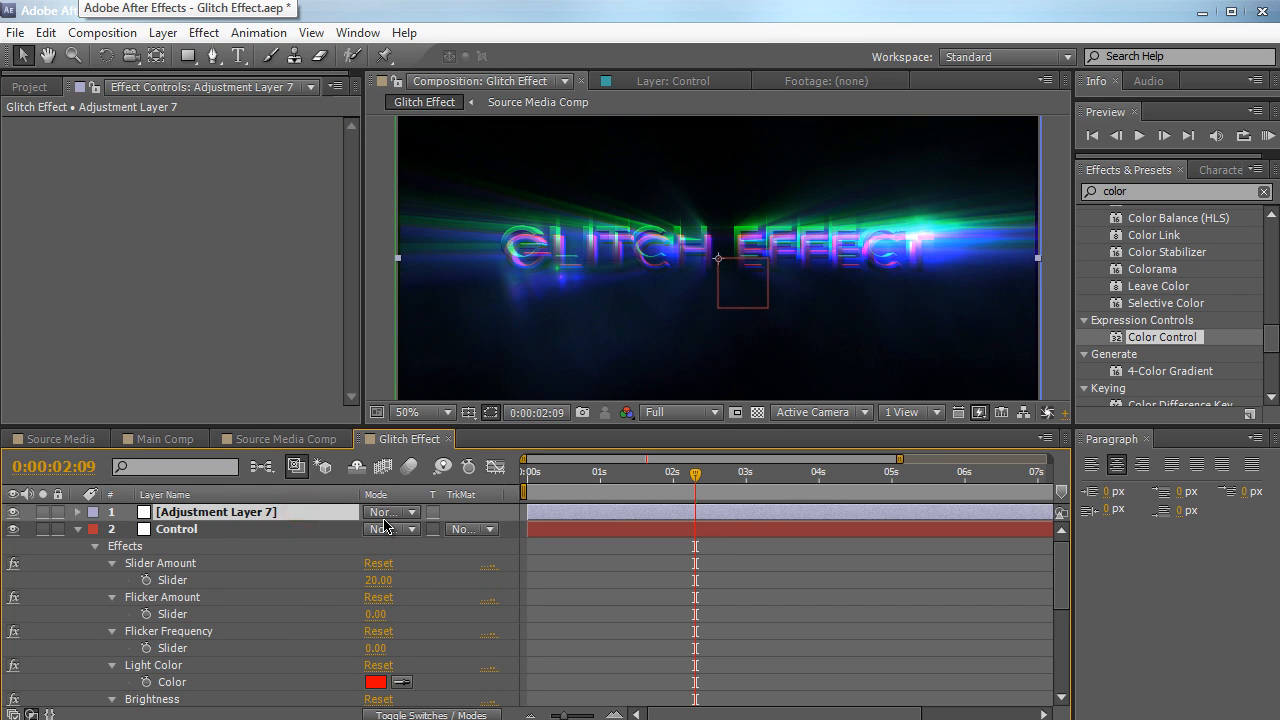
key("Return")
type("Flicker")
key("Return")
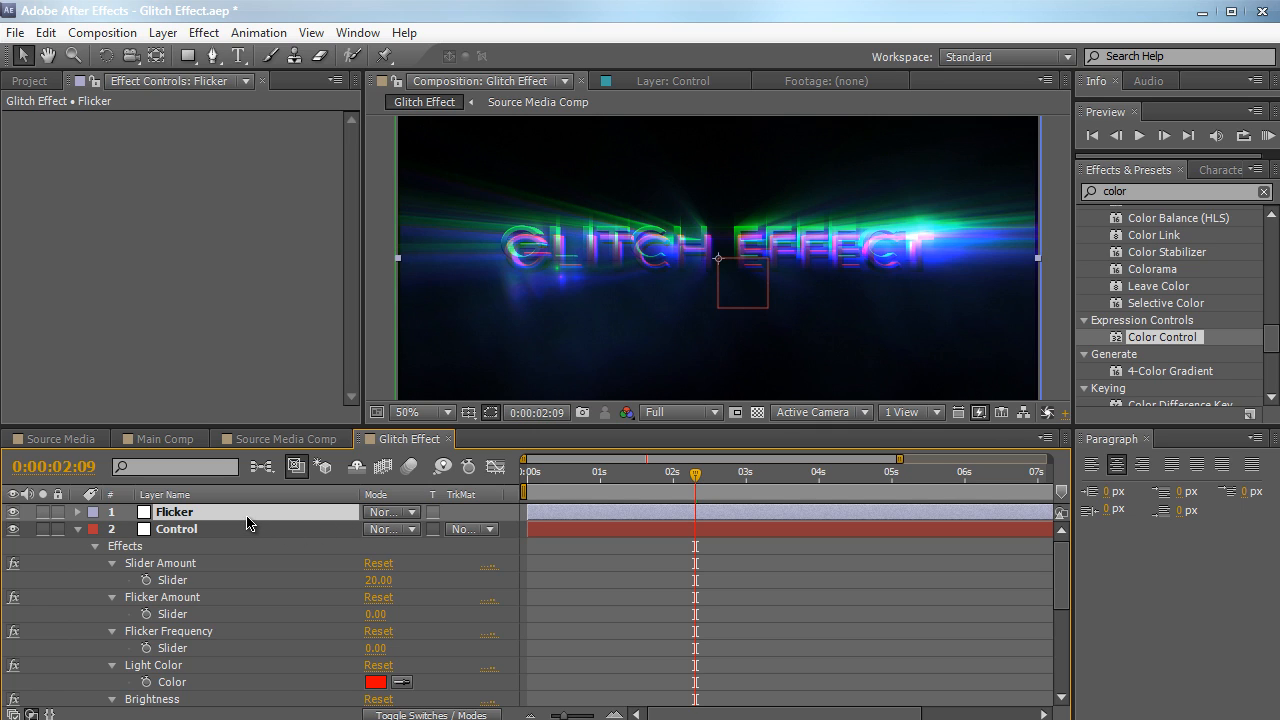
Find the Brightness & Contrast effect and apply it to the Flicker layer with Brightness 46 and Contrast 21
left_click(1175, 188)
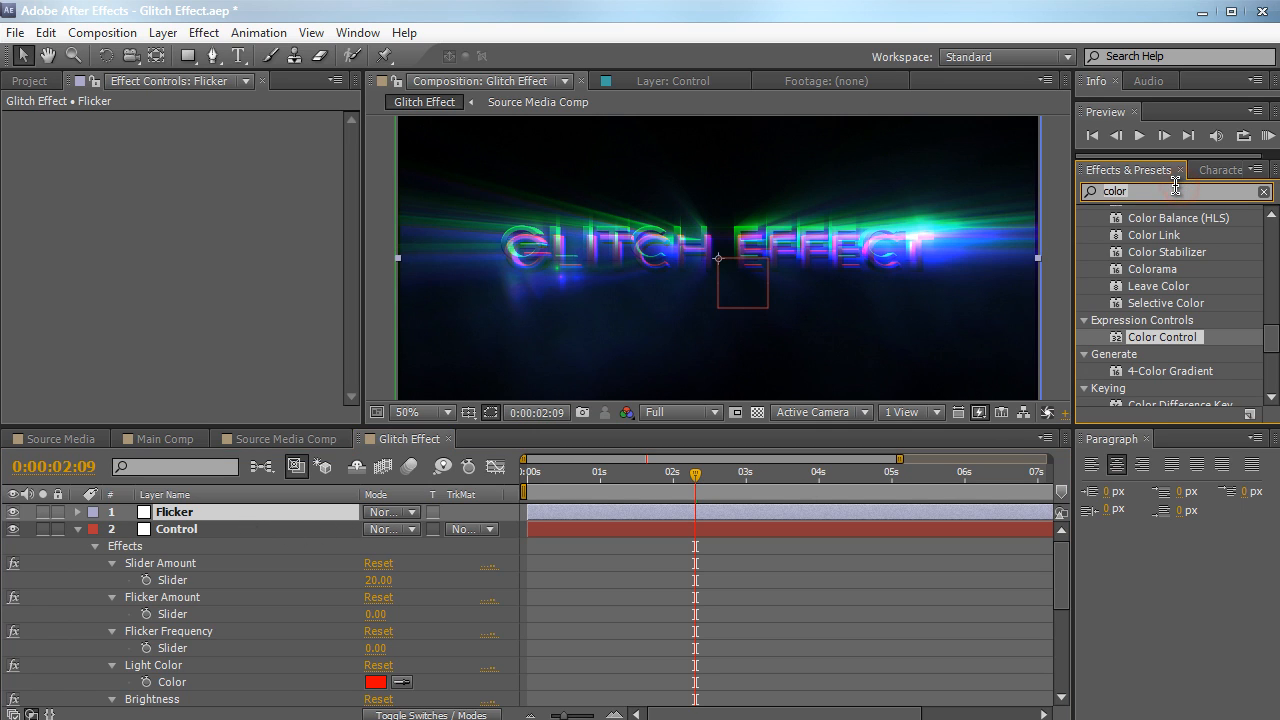
type("color")
key("BackSpace")
key("BackSpace")
key("BackSpace")
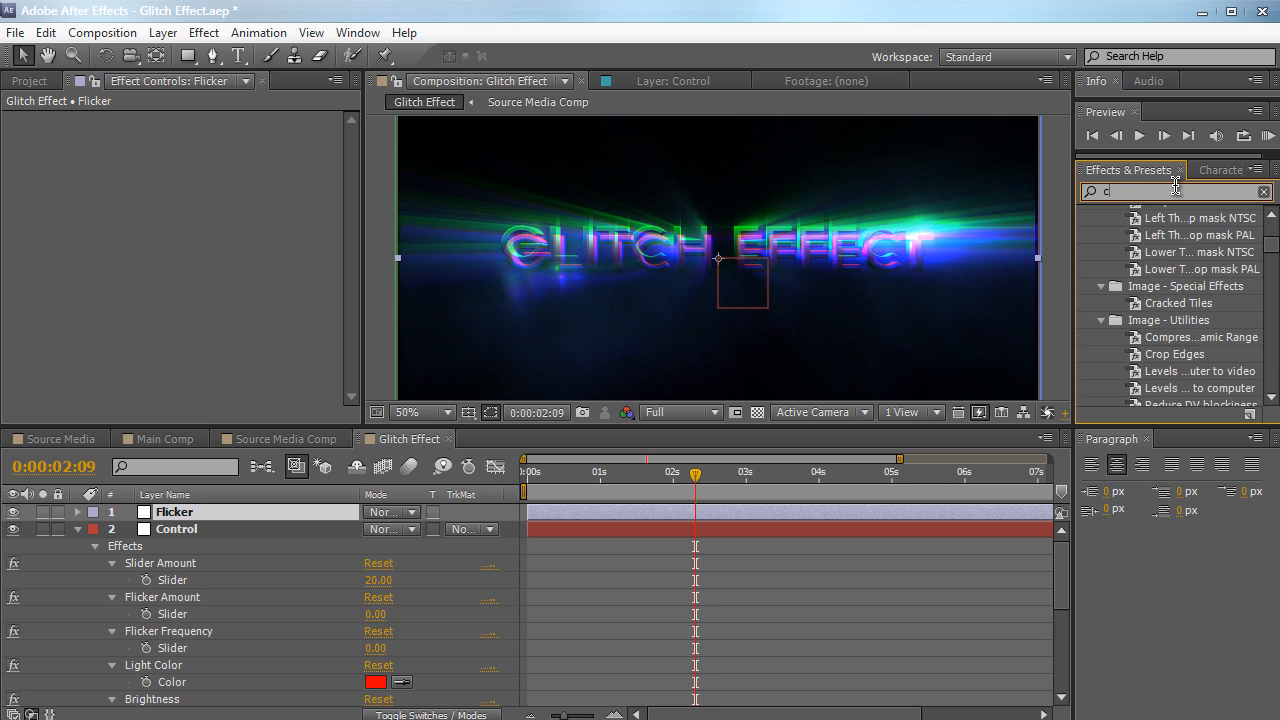
type("ntrast")
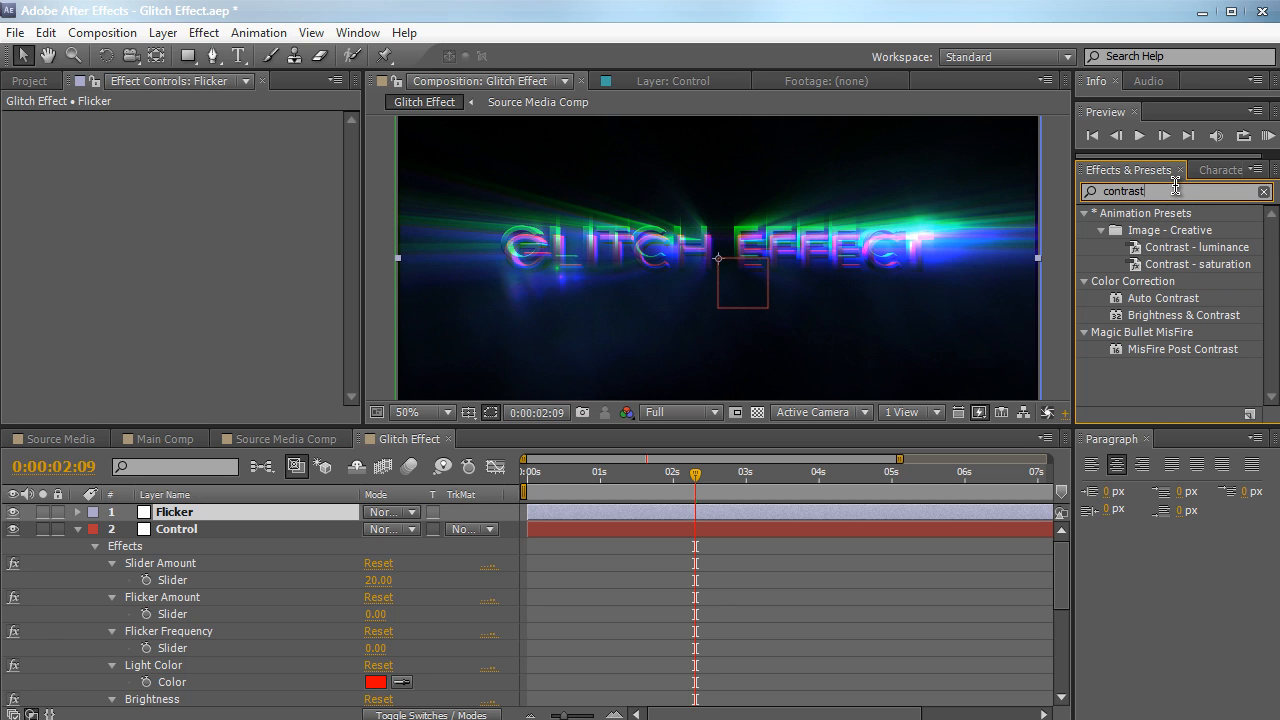
left_click_drag(1177, 318, 241, 294)
left_click(388, 311)
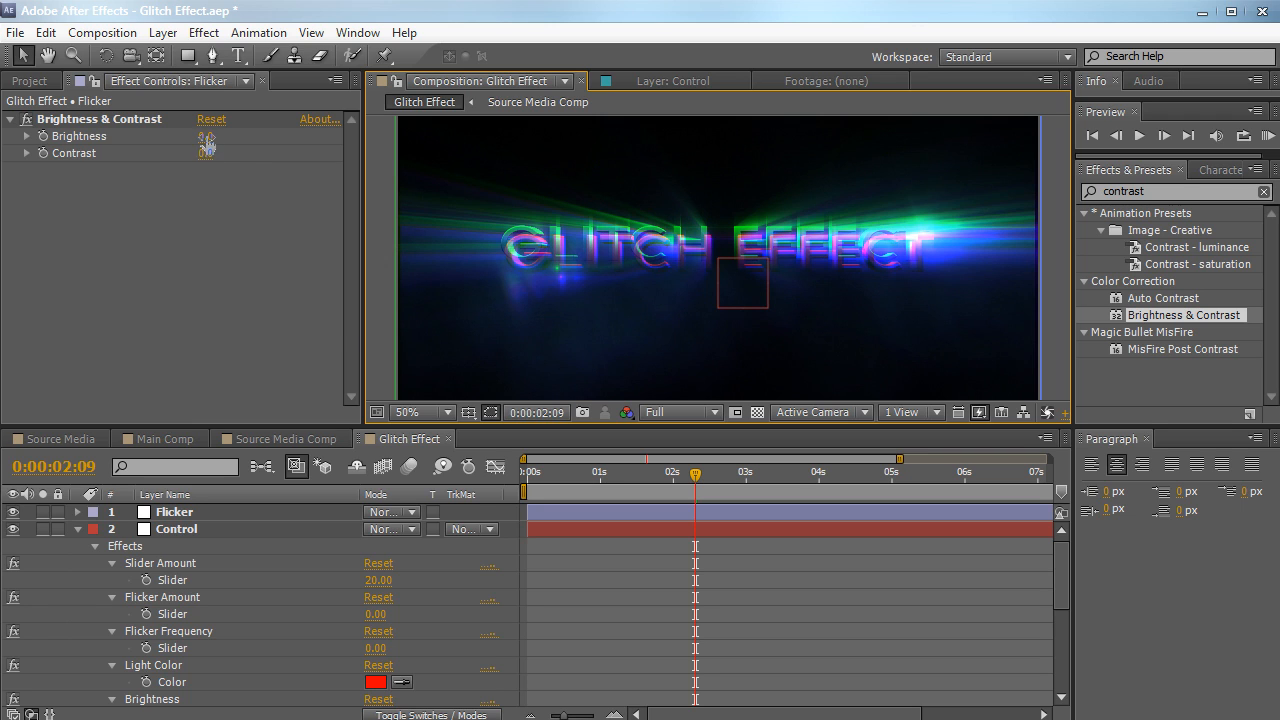
mouse_move(207, 135)
left_mouse_down()
mouse_move(246, 128)
mouse_move(222, 150)
left_mouse_up()
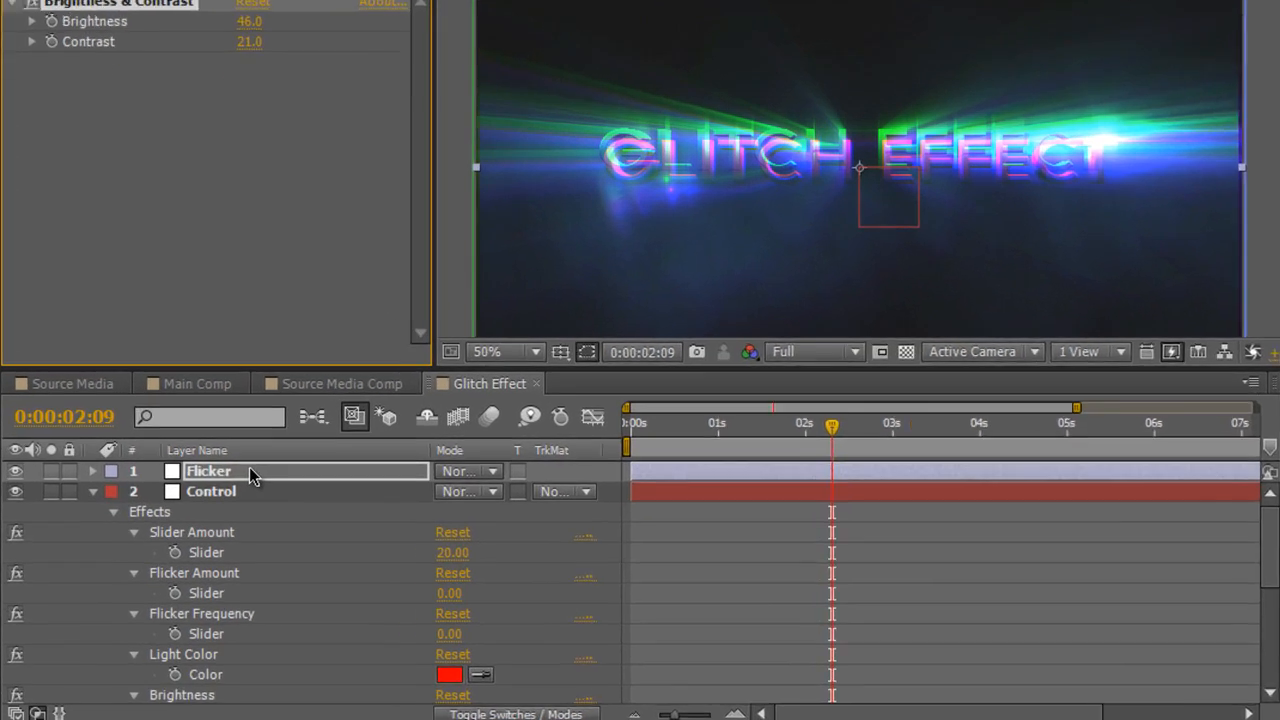
Give the Flicker layer's Opacity a wiggle expression linked to Control's Flicker Frequency slider as frequency and Flicker Amount slider as amount
key("t")
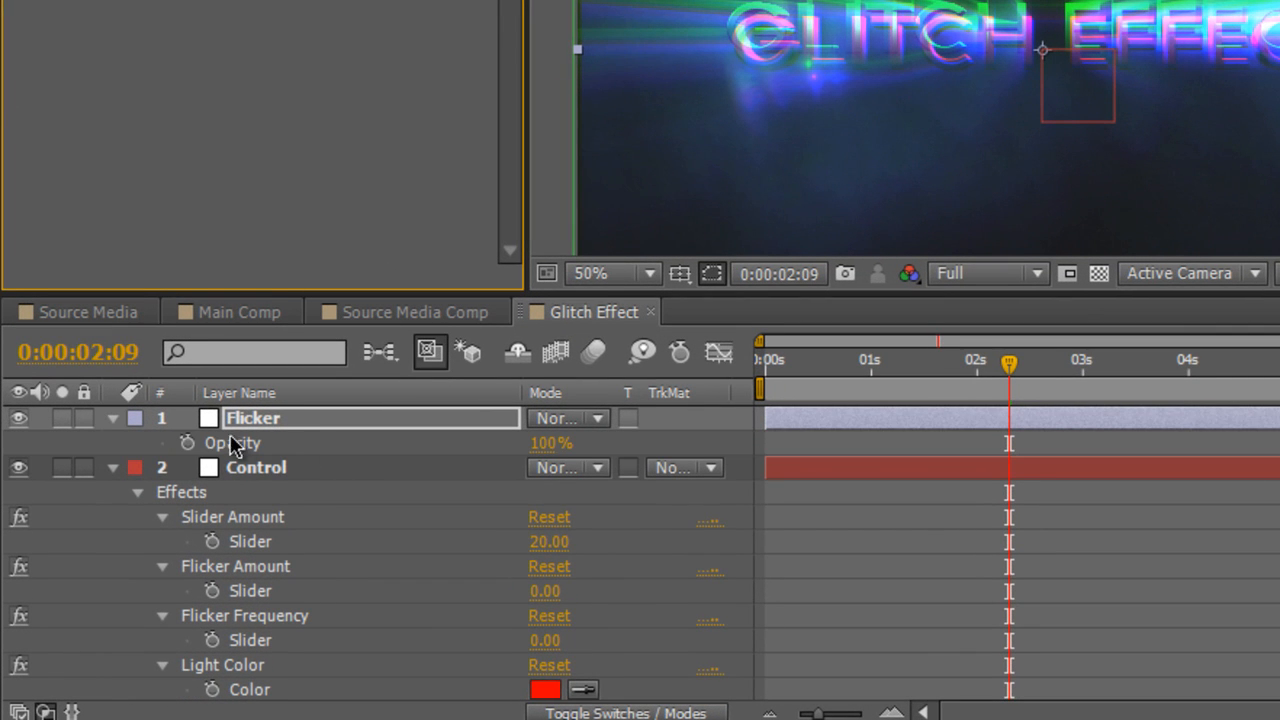
left_click(536, 443)
left_click_drag(536, 443, 672, 454)
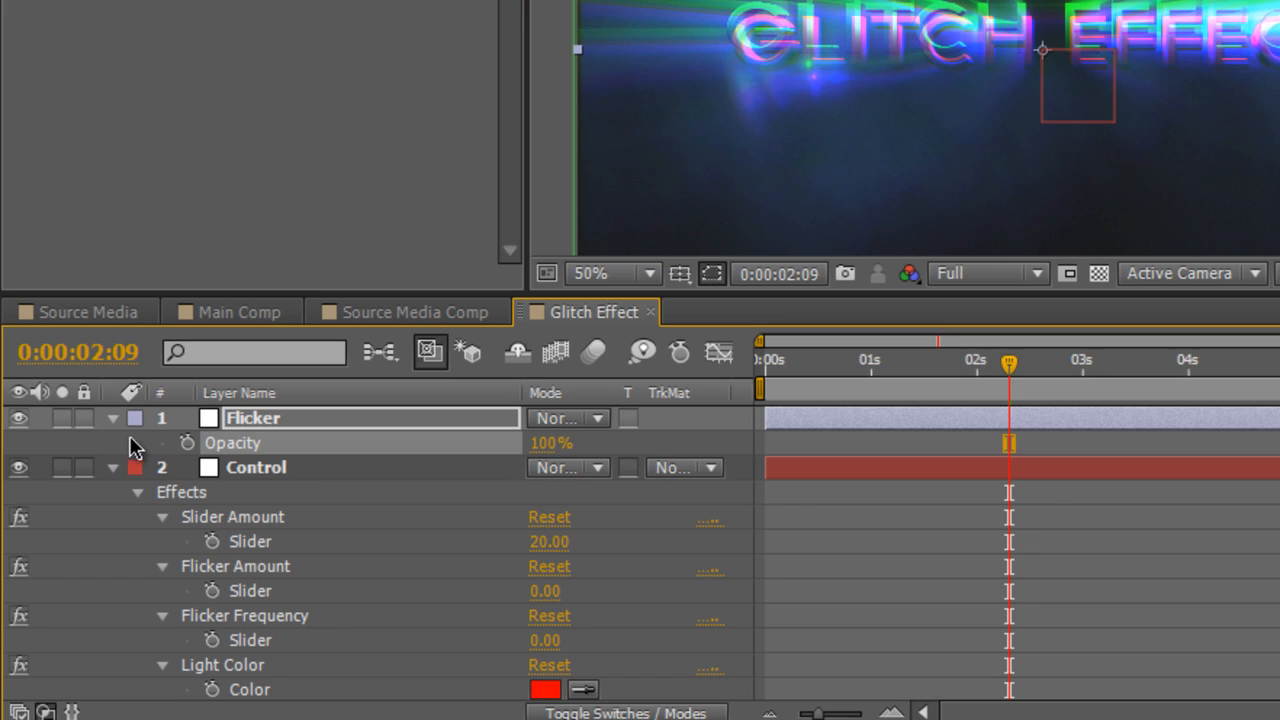
left_click(187, 443, "alt")
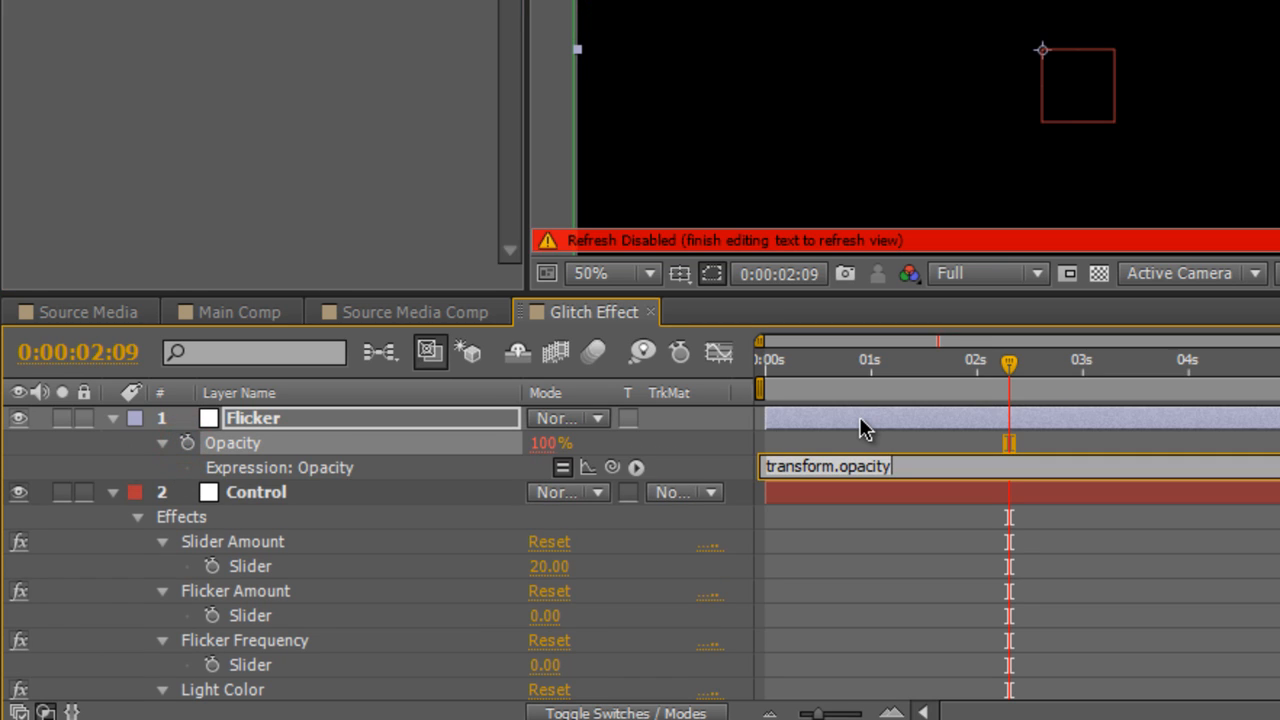
type("wiggle(")
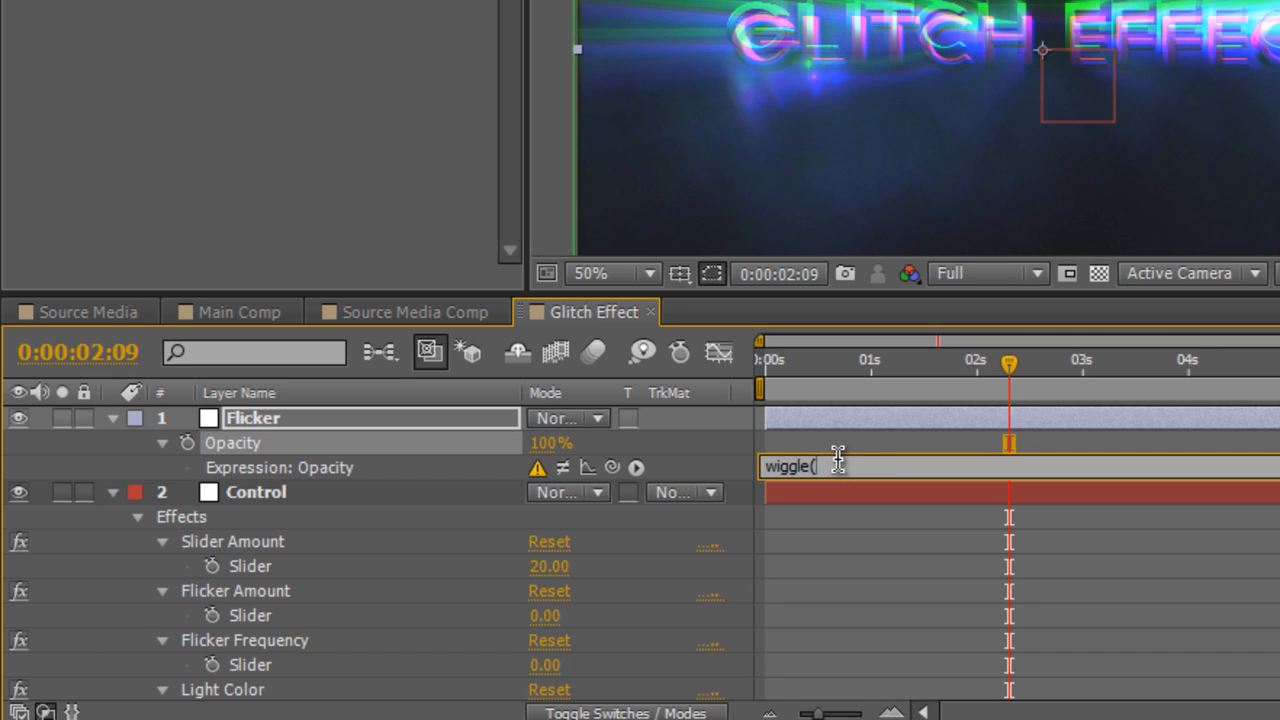
left_click_drag(612, 467, 405, 672)
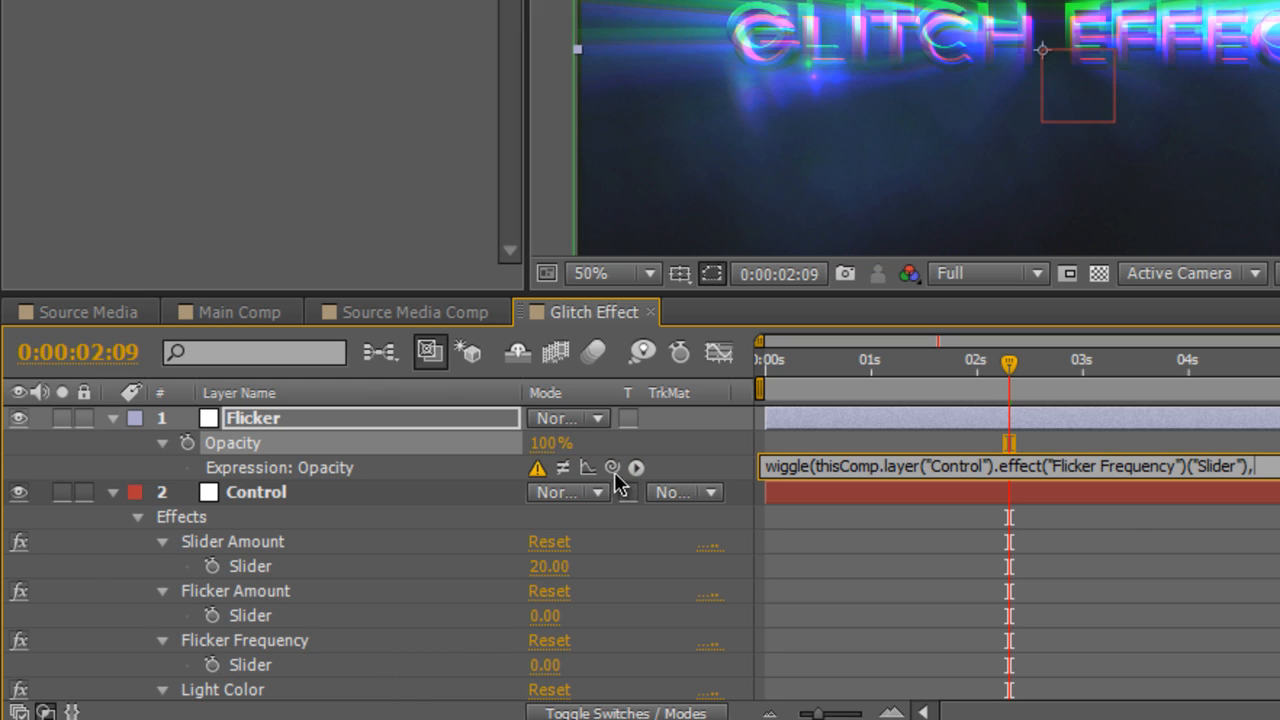
left_click_drag(624, 466, 445, 608)
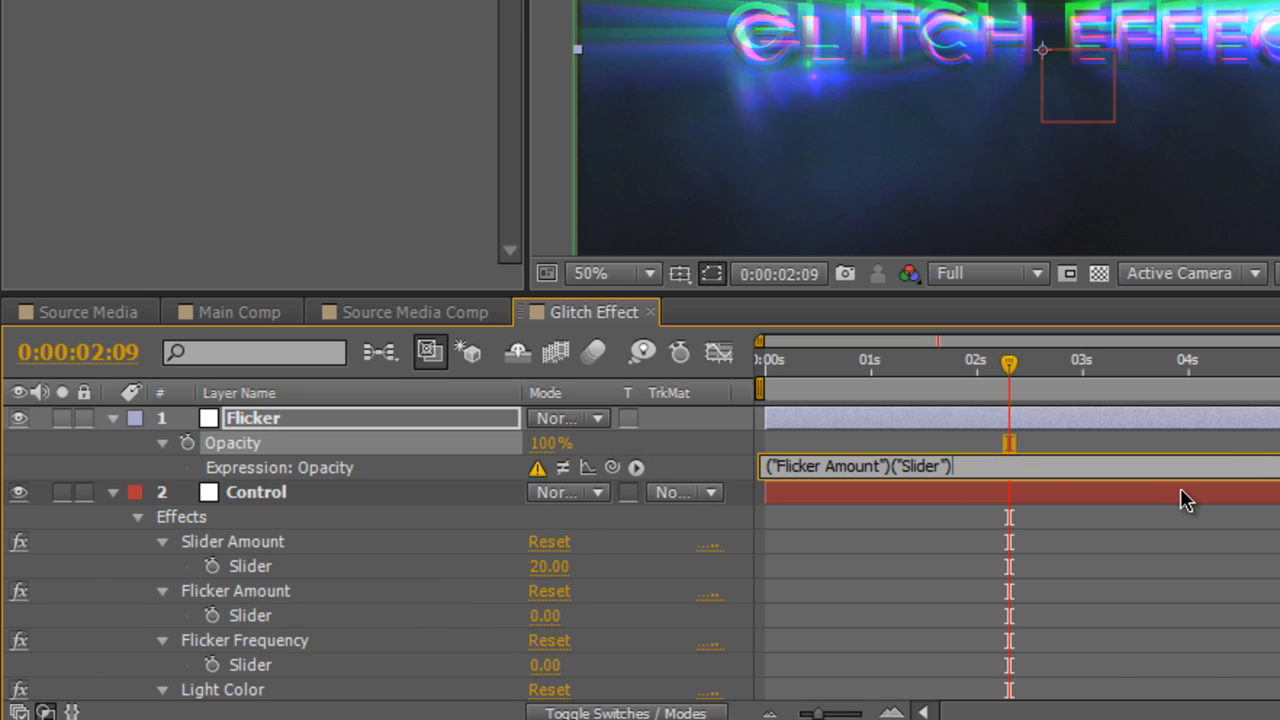
left_click(1143, 197)
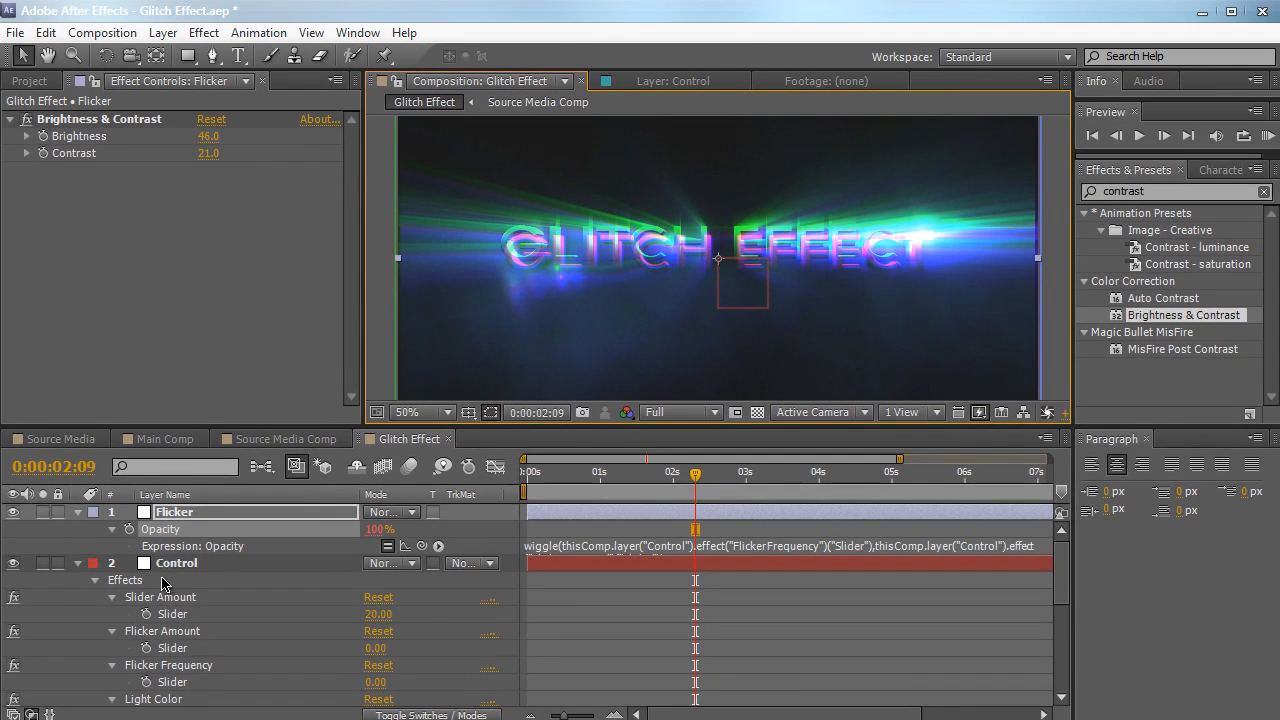
Link the Brightness of Flicker's Brightness & Contrast effect to the Control null's Brightness slider with an expression
left_click(176, 564)
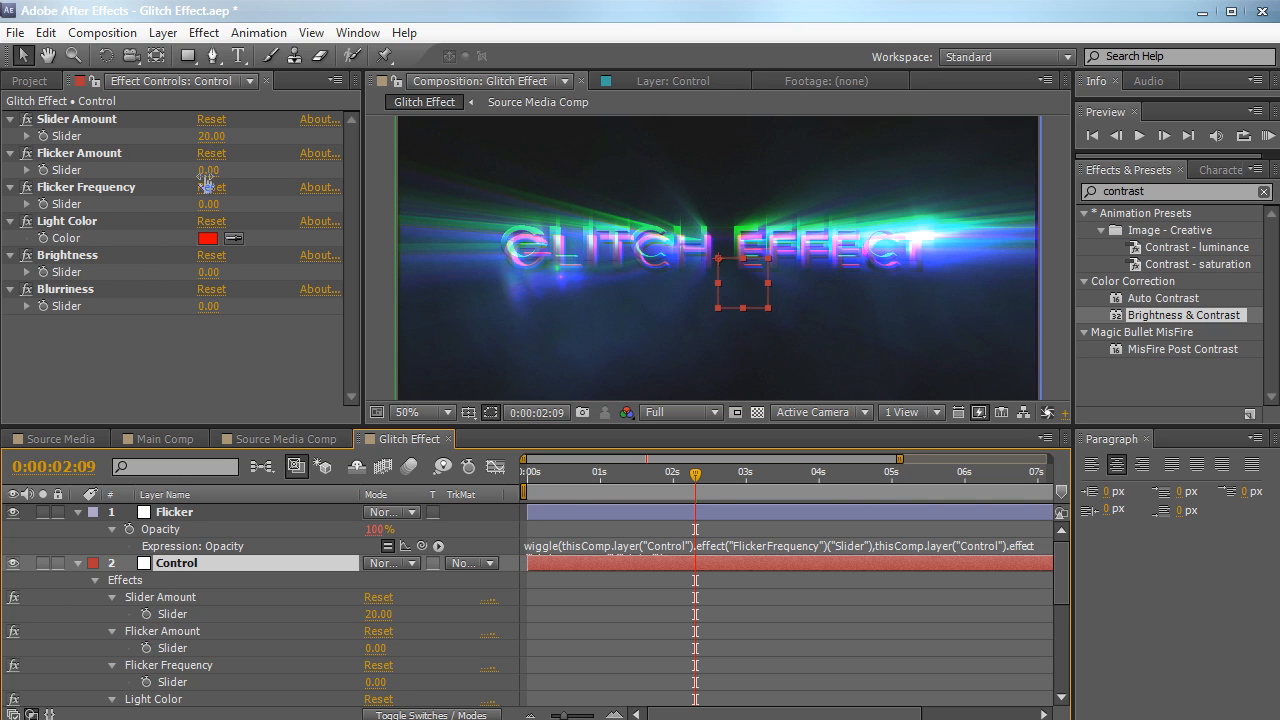
left_click(168, 514)
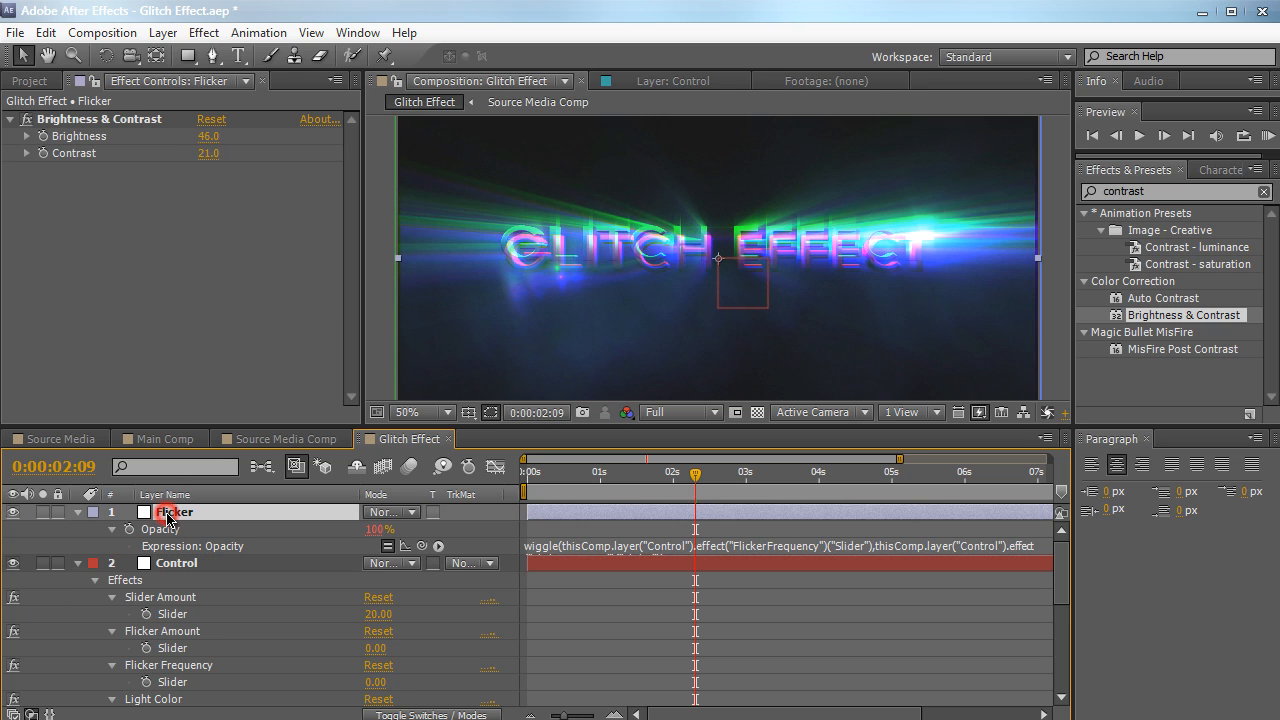
scroll(215, 600, "down", 1)
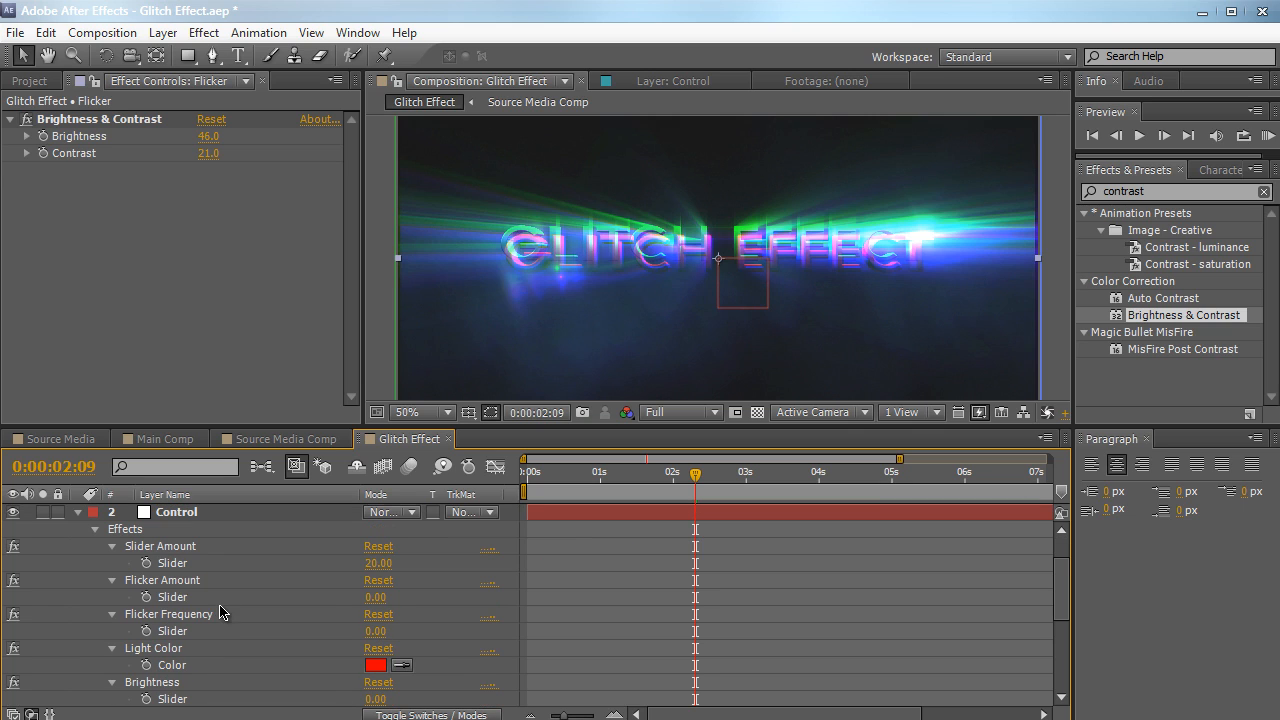
left_click(43, 137, "alt")
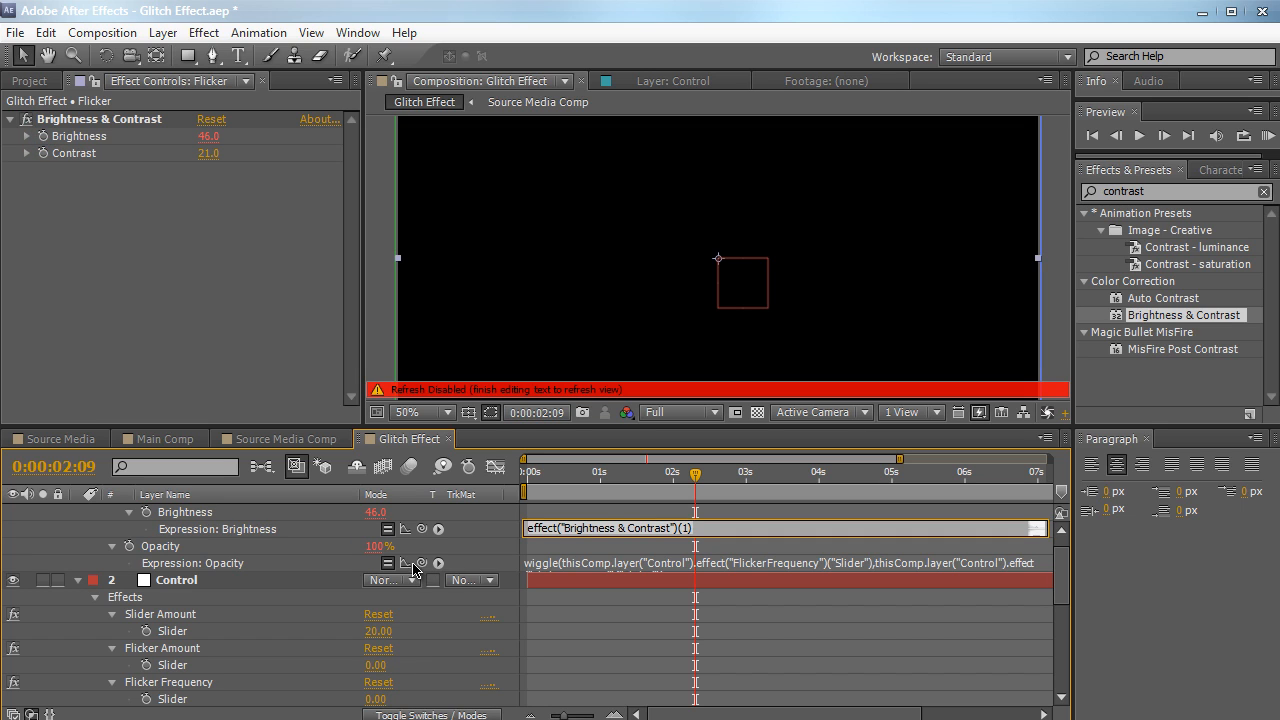
left_click_drag(420, 533, 309, 683)
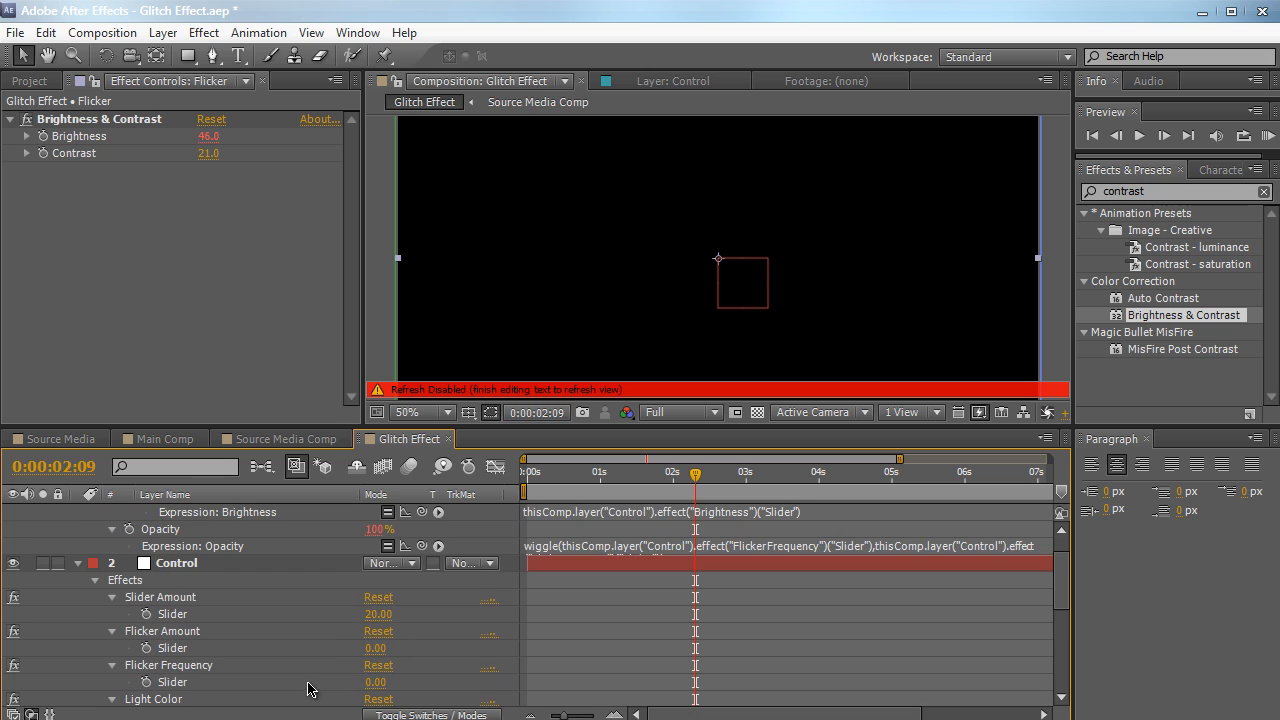
left_click(376, 241)
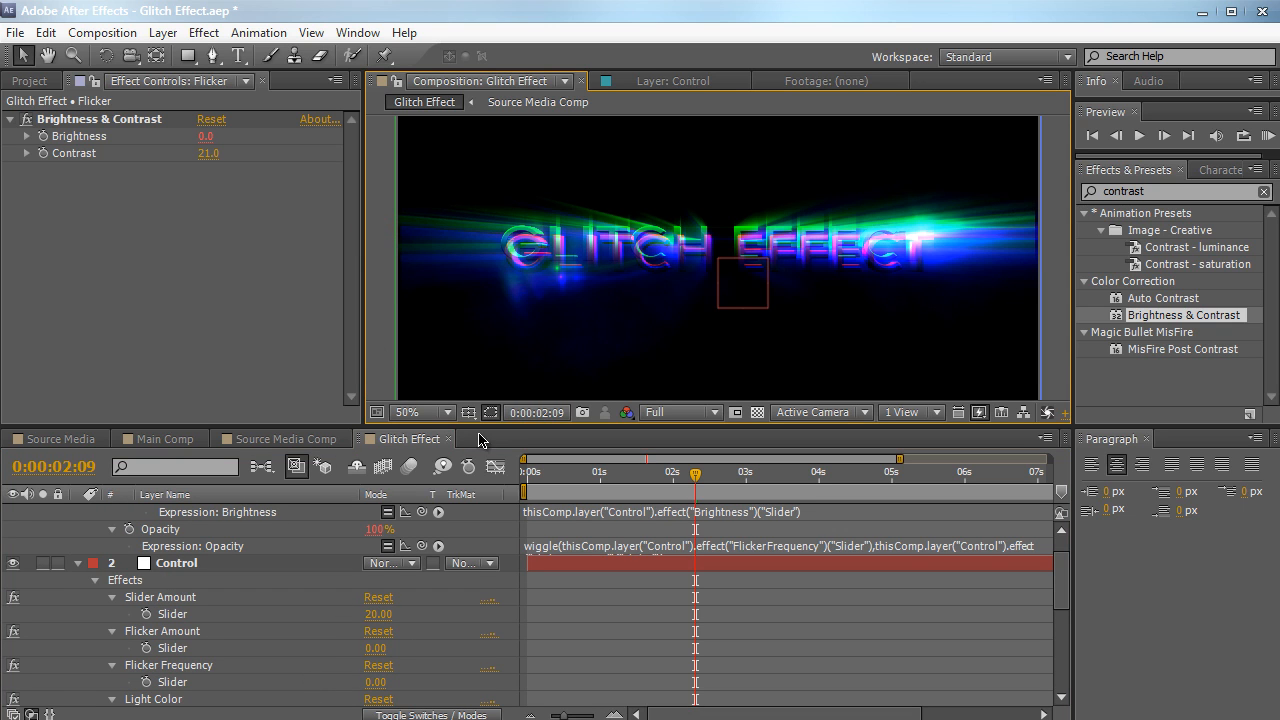
Set the Control null's Slider Amount to 77, Flicker Amount to 21, Flicker Frequency to 35 and Brightness to 37
left_click_drag(479, 427, 479, 463)
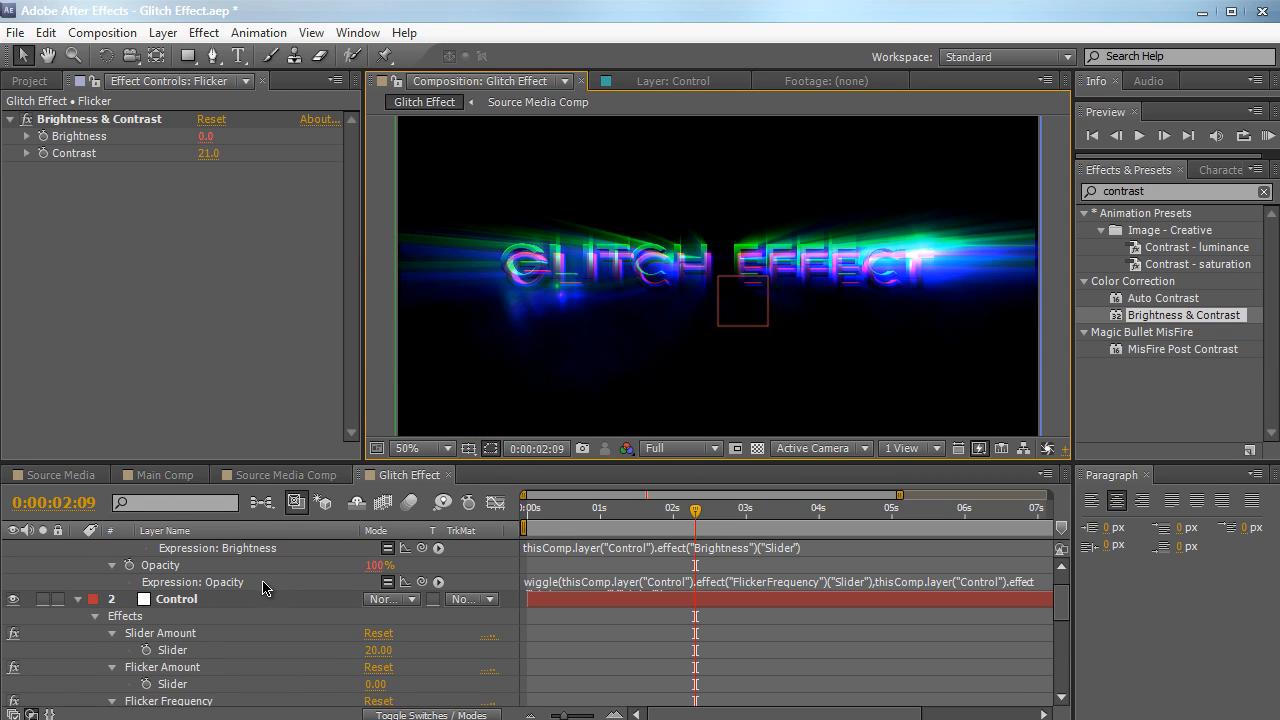
scroll(263, 588, "up", 2)
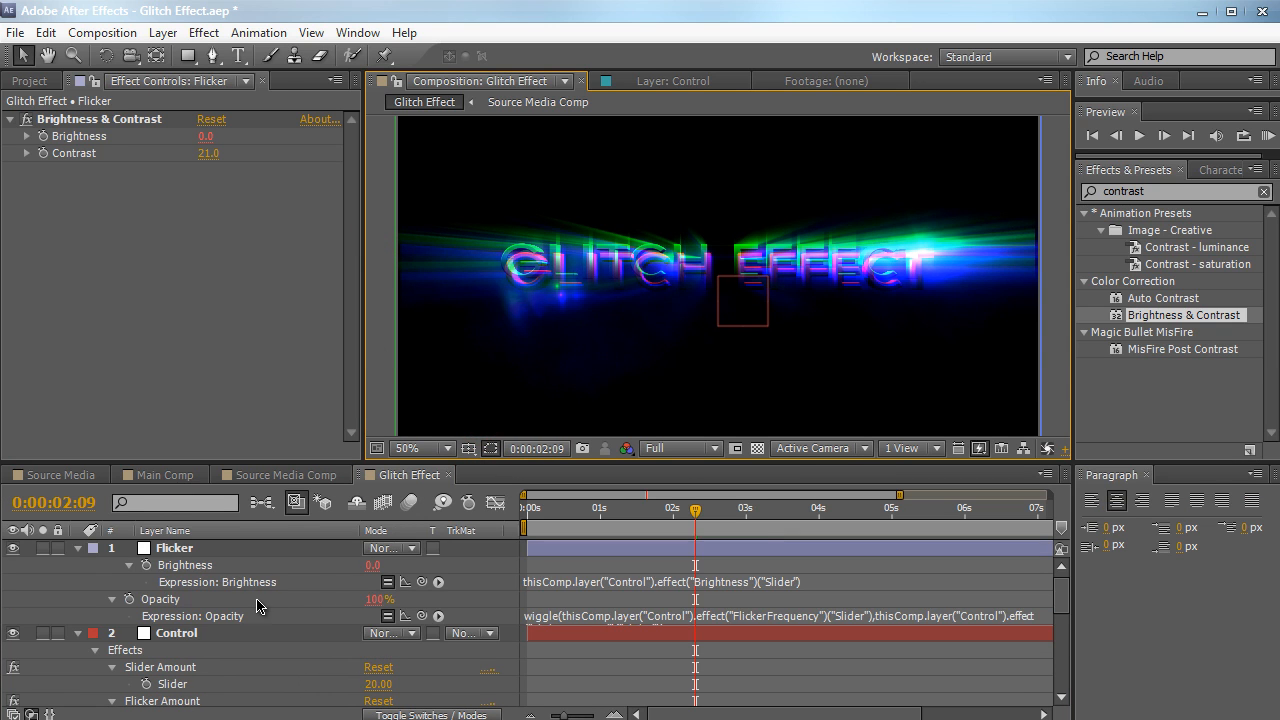
left_click(210, 640)
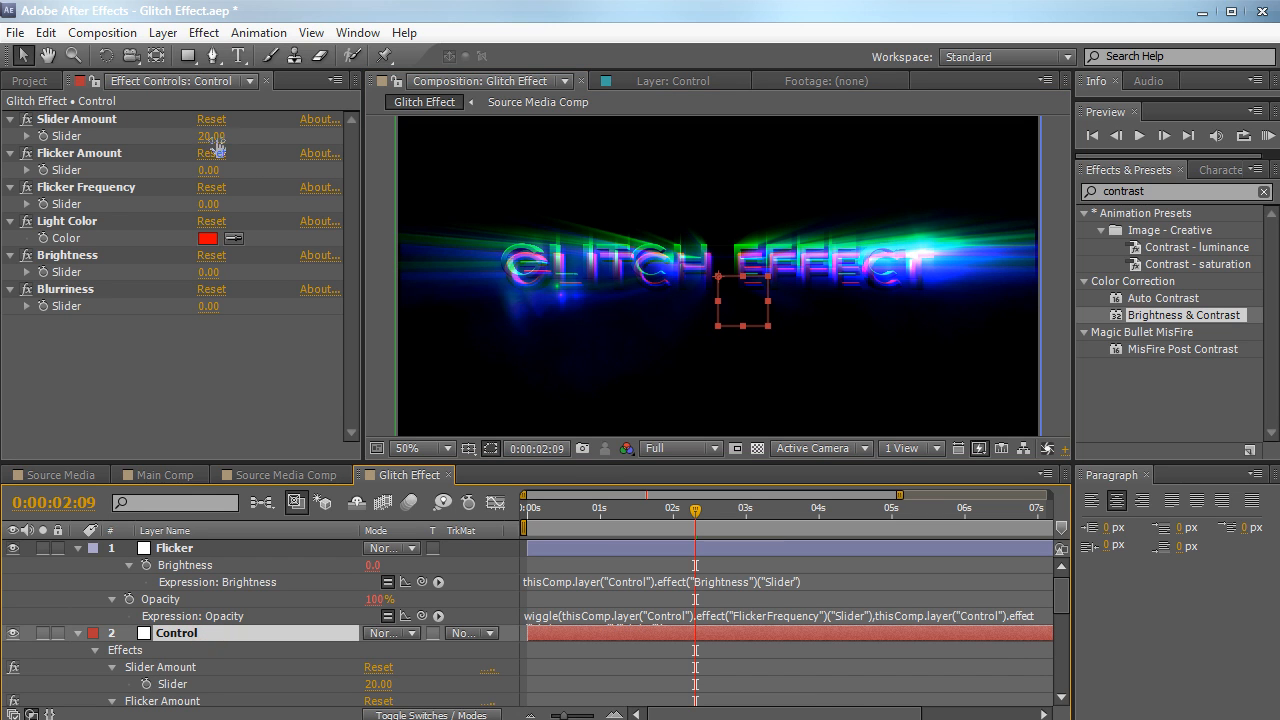
left_click_drag(211, 136, 257, 129)
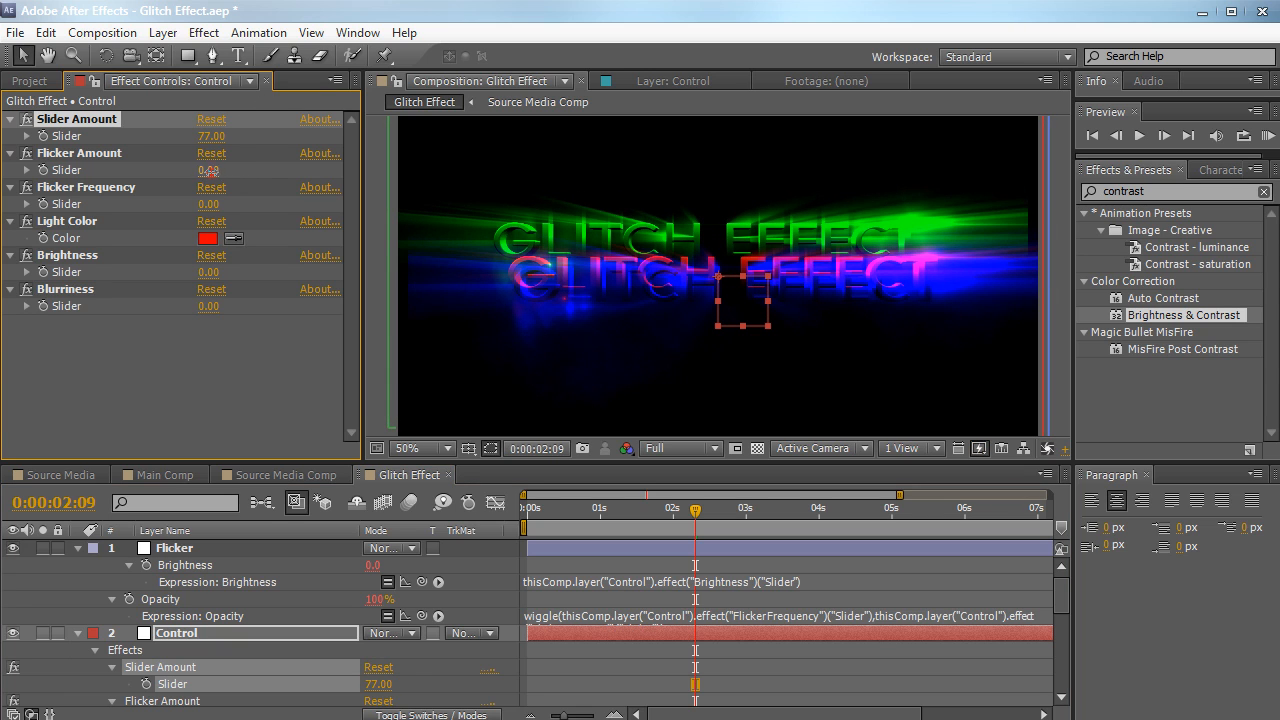
left_click_drag(208, 170, 245, 207)
left_click_drag(210, 276, 245, 267)
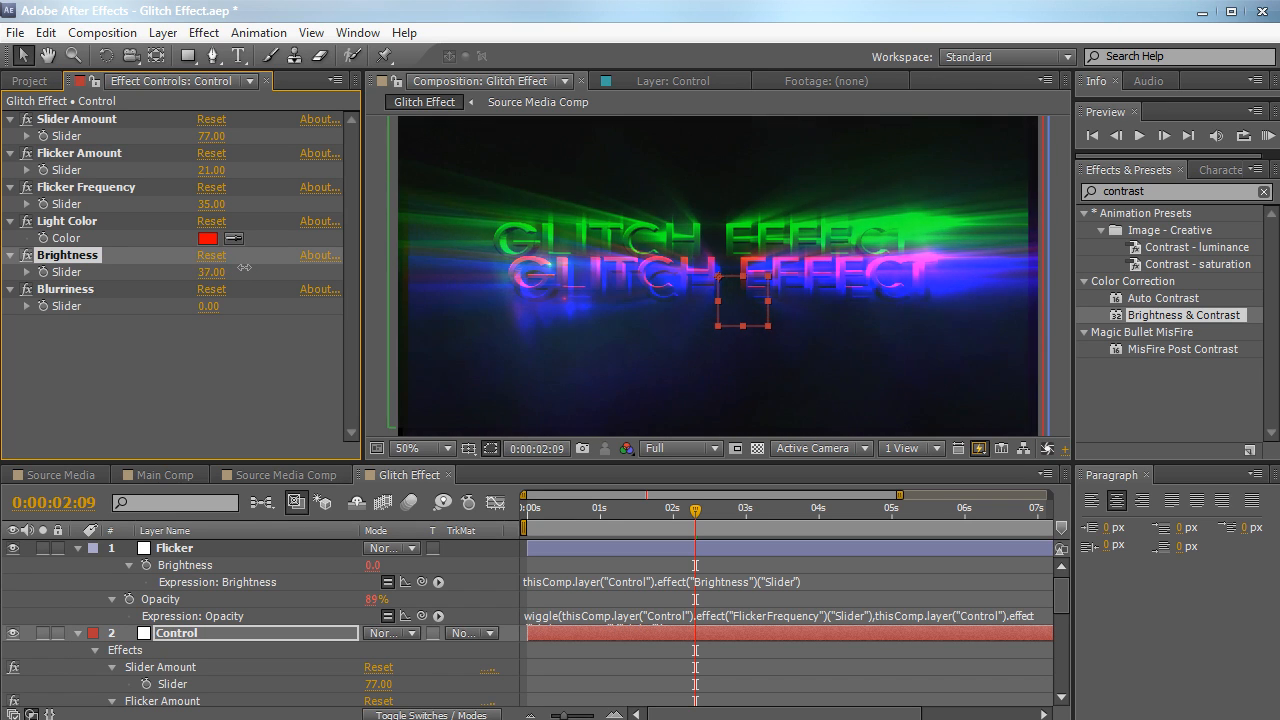
Set the Control null's Slider Amount to 20 and Flicker Amount to 5
left_click(211, 170)
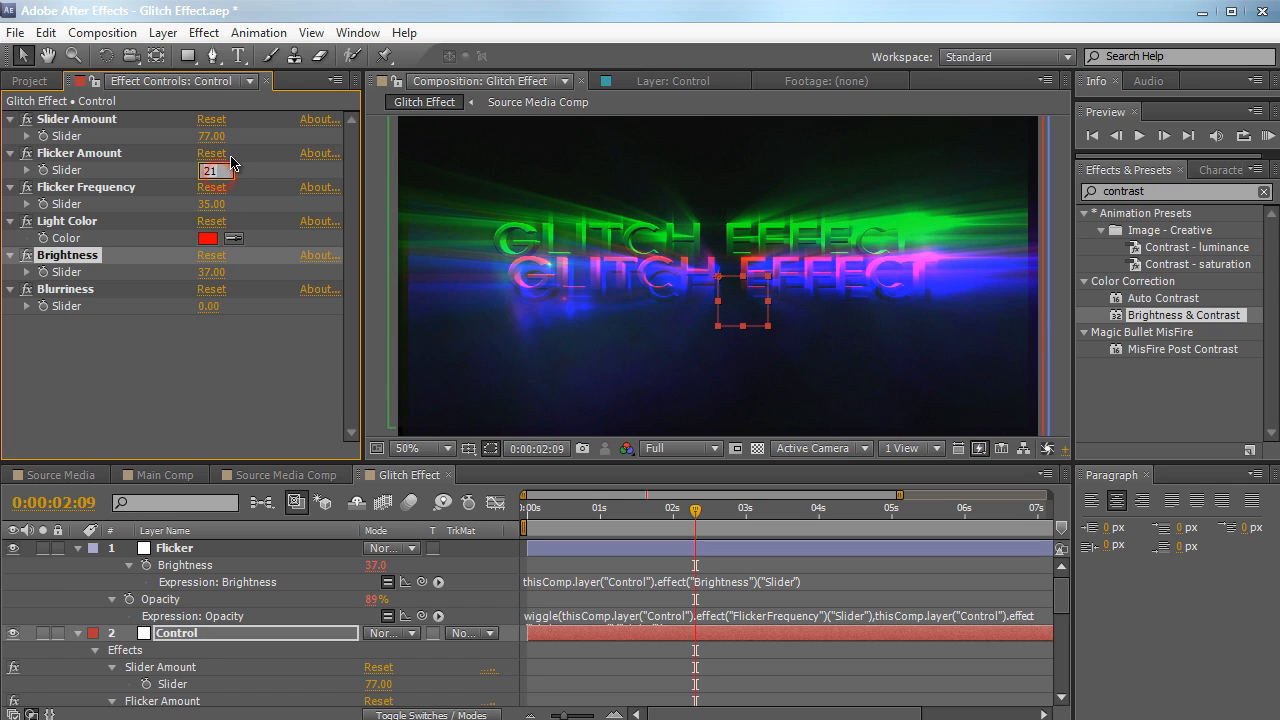
left_click(212, 136)
type("20")
key("Return")
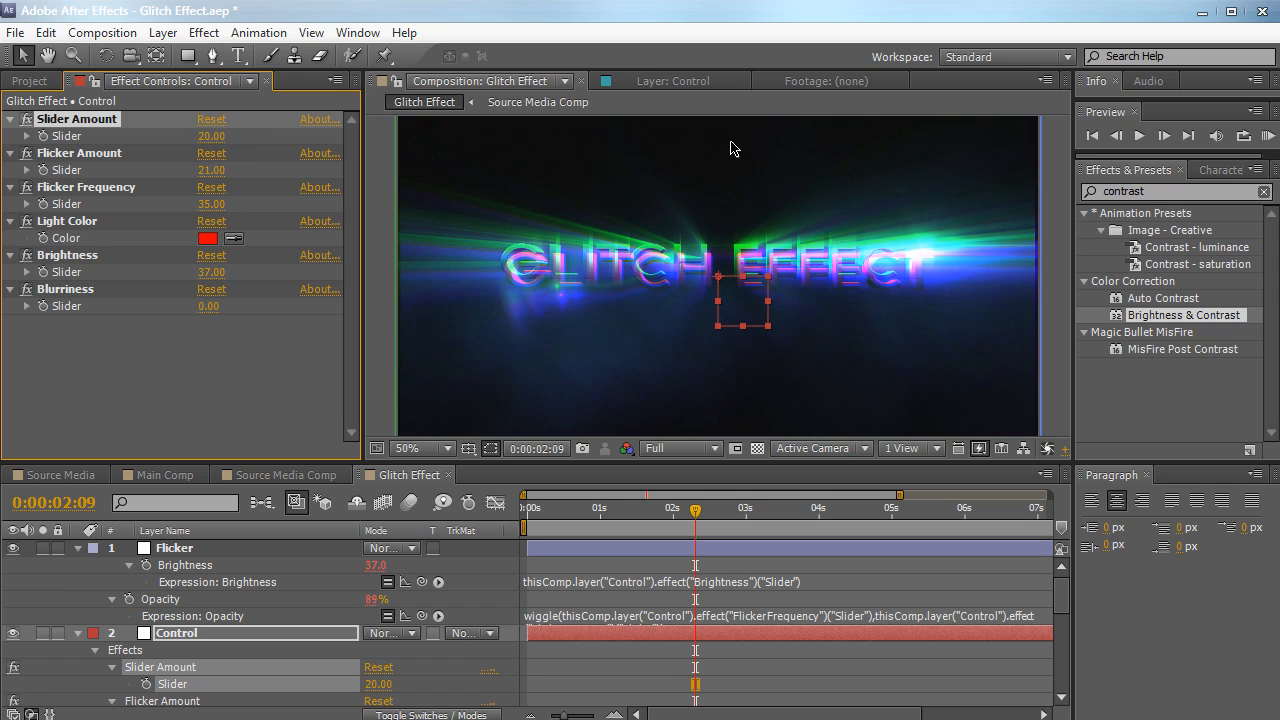
left_click(211, 170)
type("5")
key("Return")
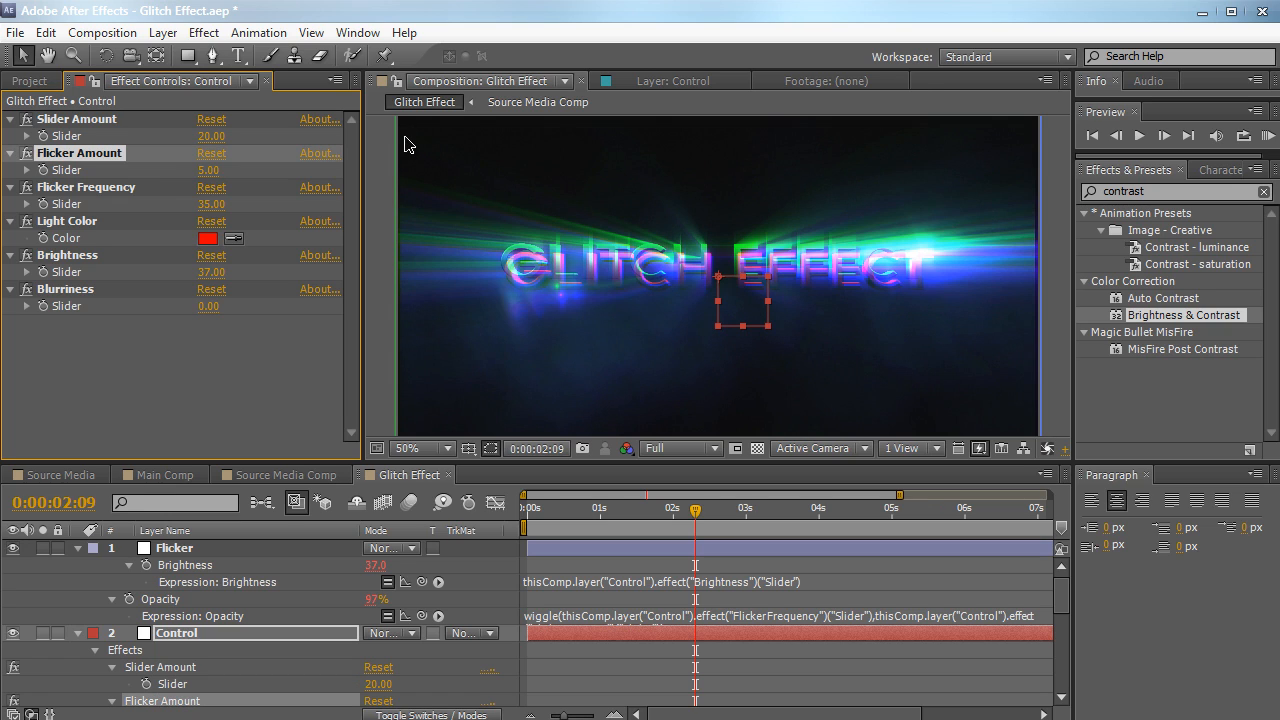
Set Control's Flicker Frequency to 5 and Flicker Amount to 22, and preview the result at 0:00:03:09
left_click(210, 204)
type("5")
key("Return")
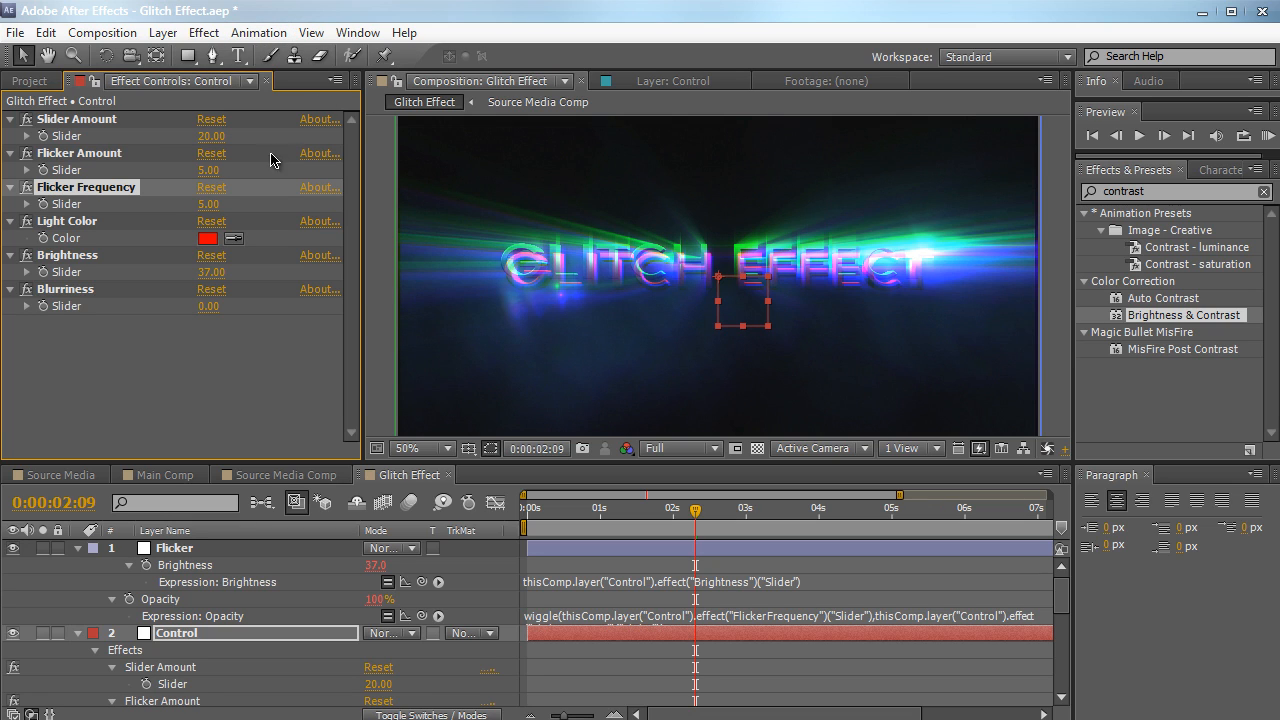
left_click_drag(208, 168, 225, 168)
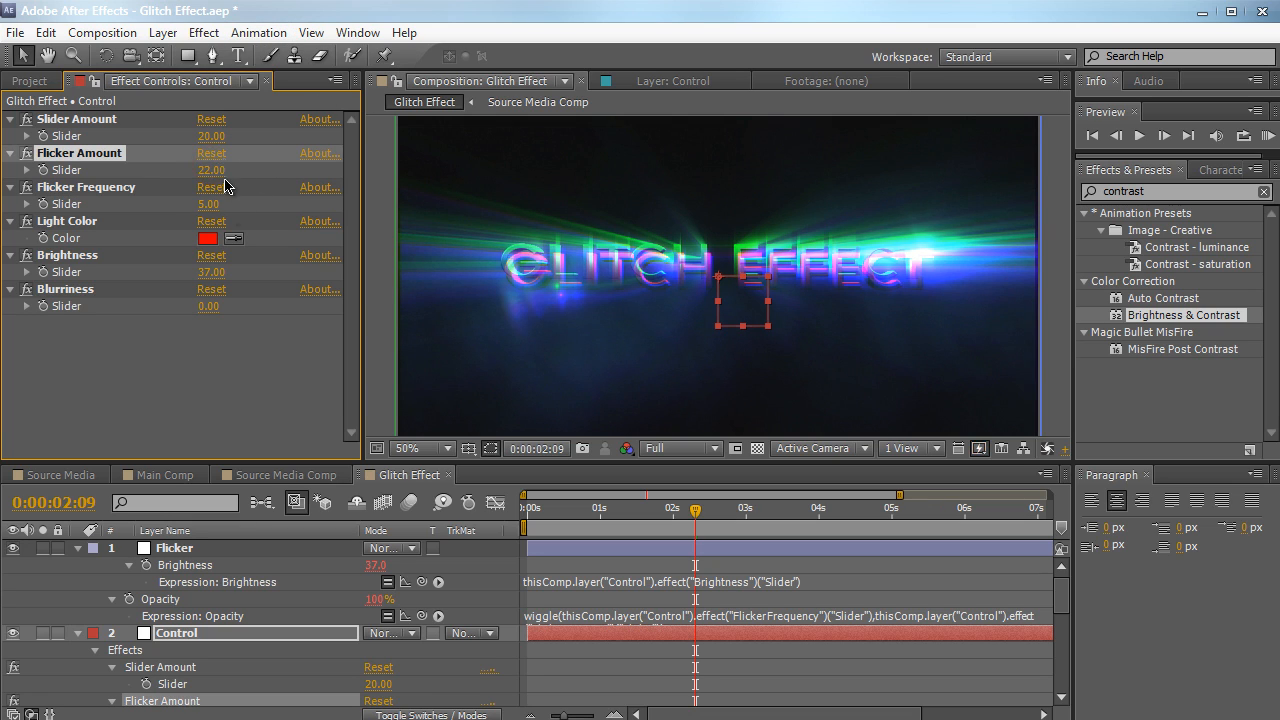
left_click_drag(601, 525, 769, 512)
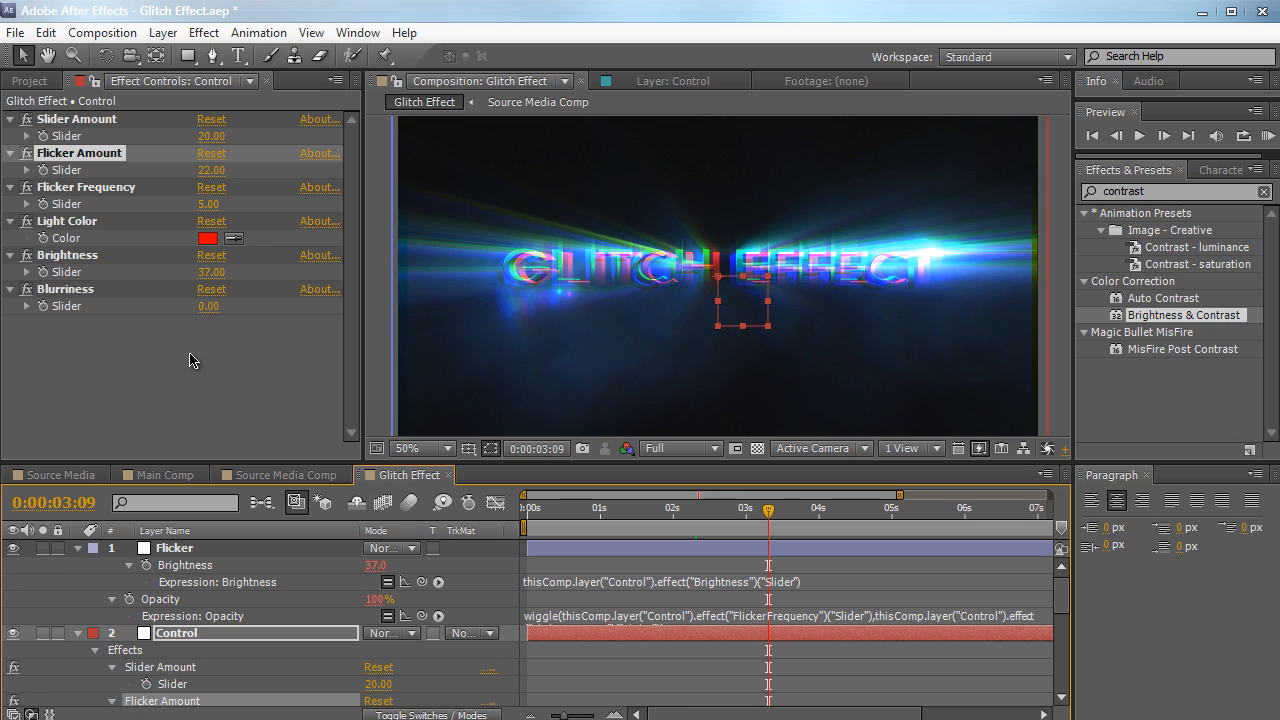
Find the Tint effect and apply it to the Flicker layer below Brightness & Contrast
left_click(200, 549)
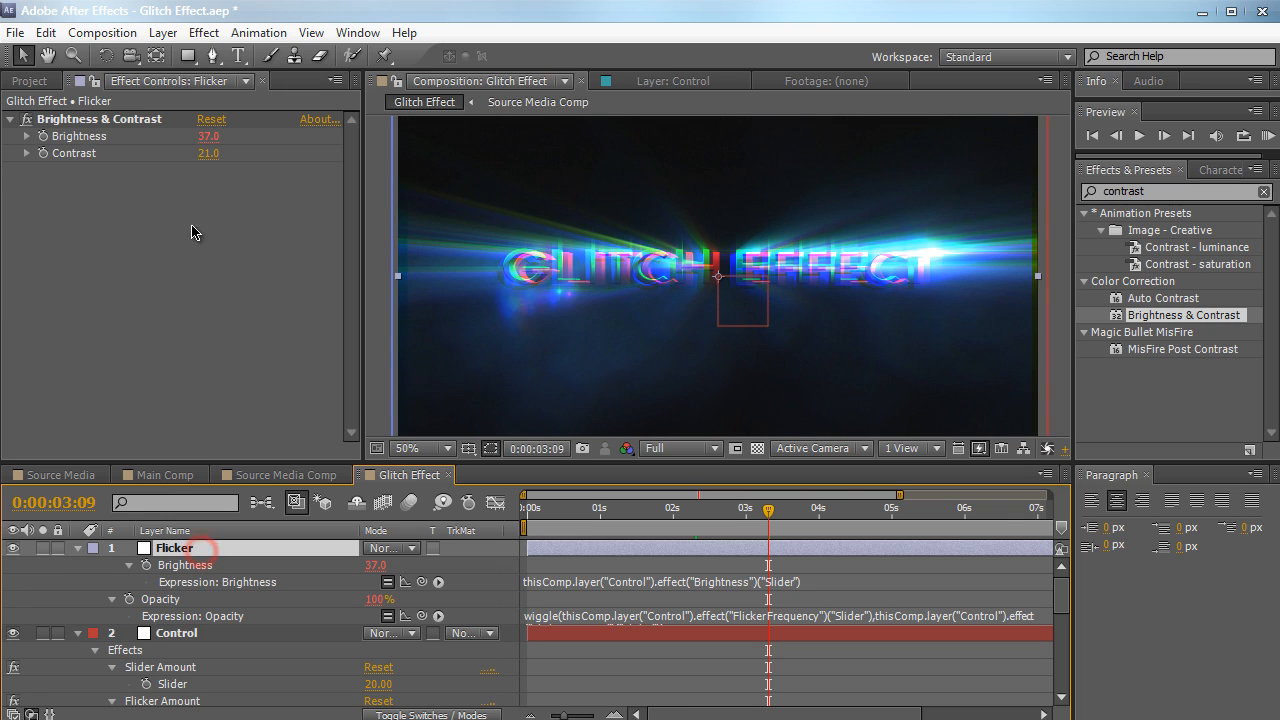
left_click(1218, 193)
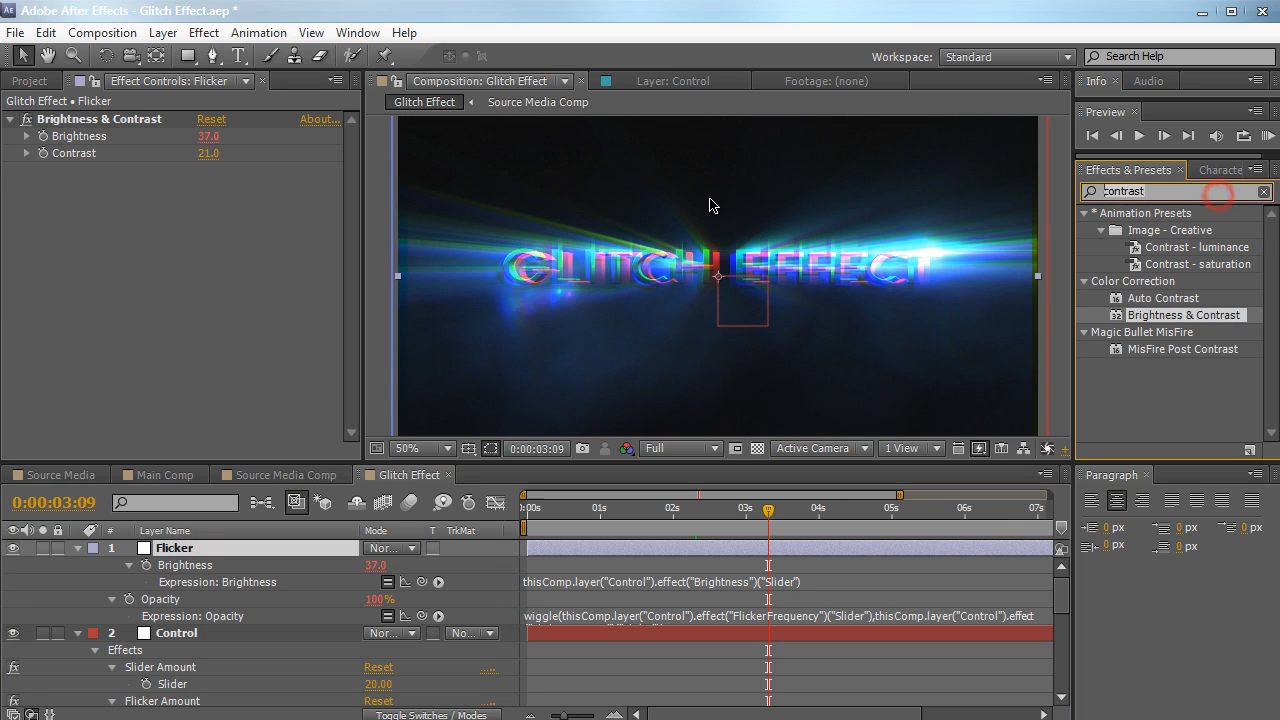
key("ctrl+a")
type("tint")
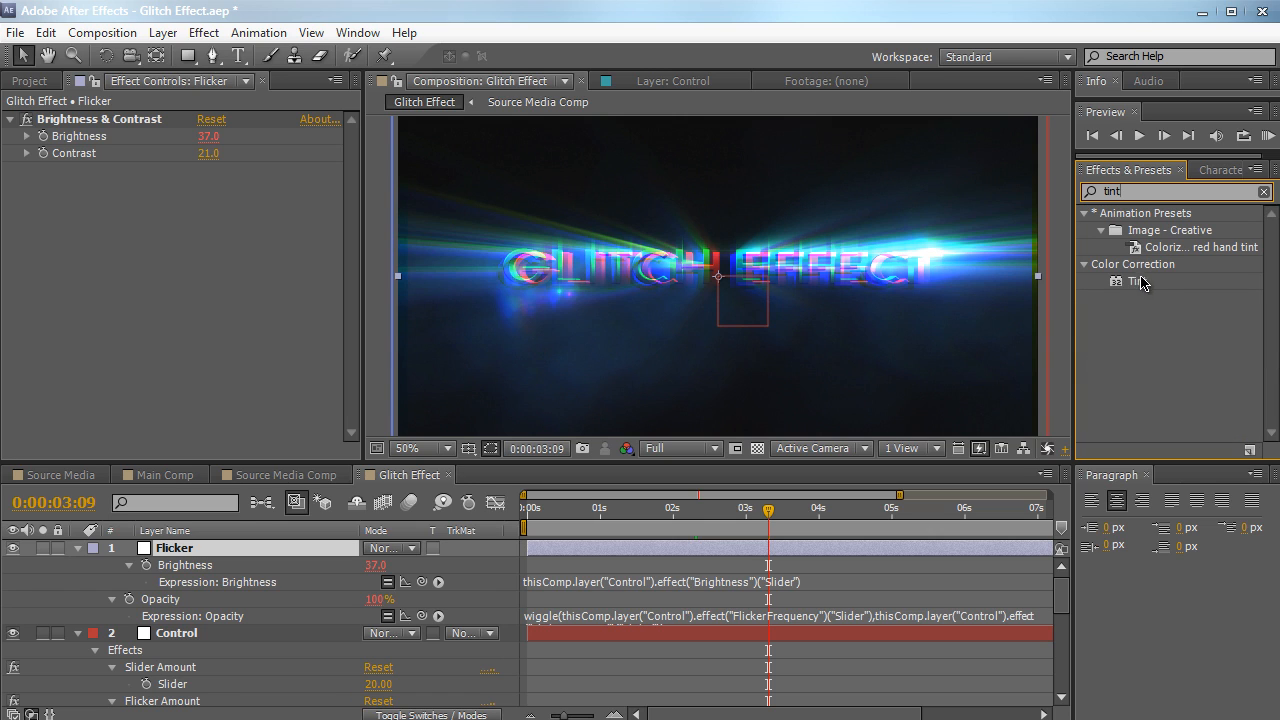
left_click_drag(1140, 282, 153, 229)
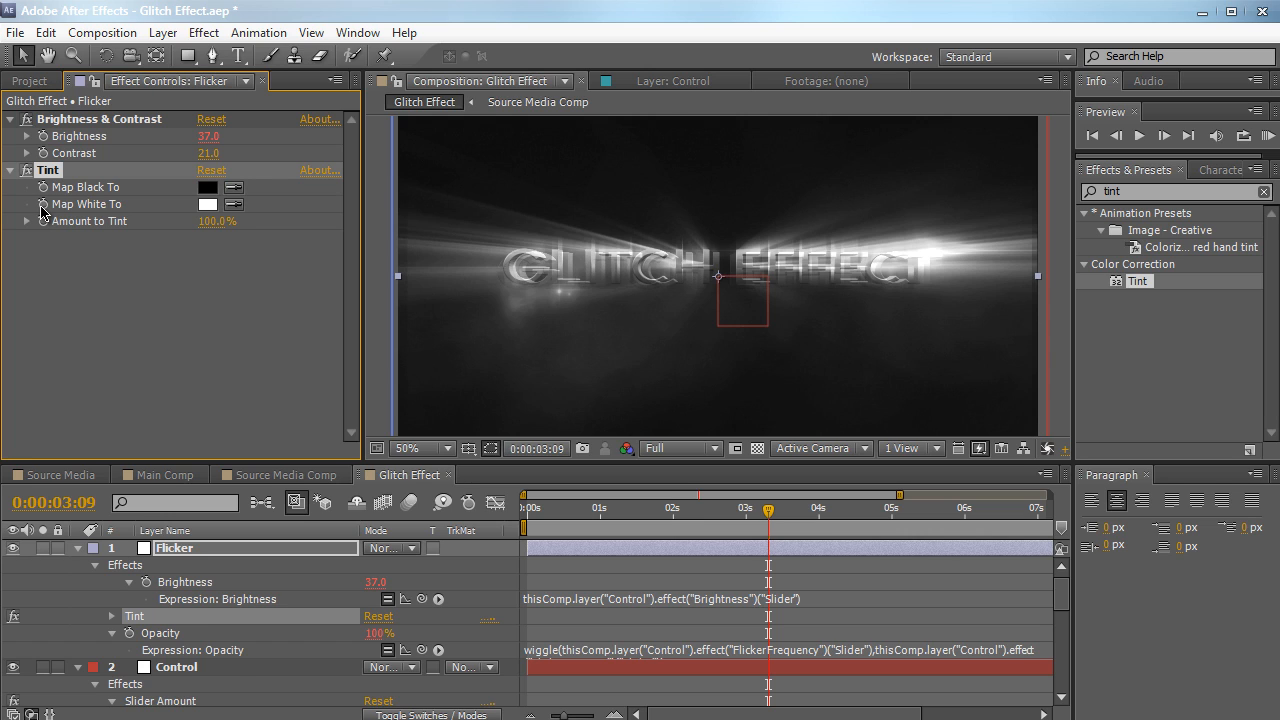
Link the Map White To color of Flicker's Tint effect to the Control null's Light Color with an expression
left_click(43, 205, "alt")
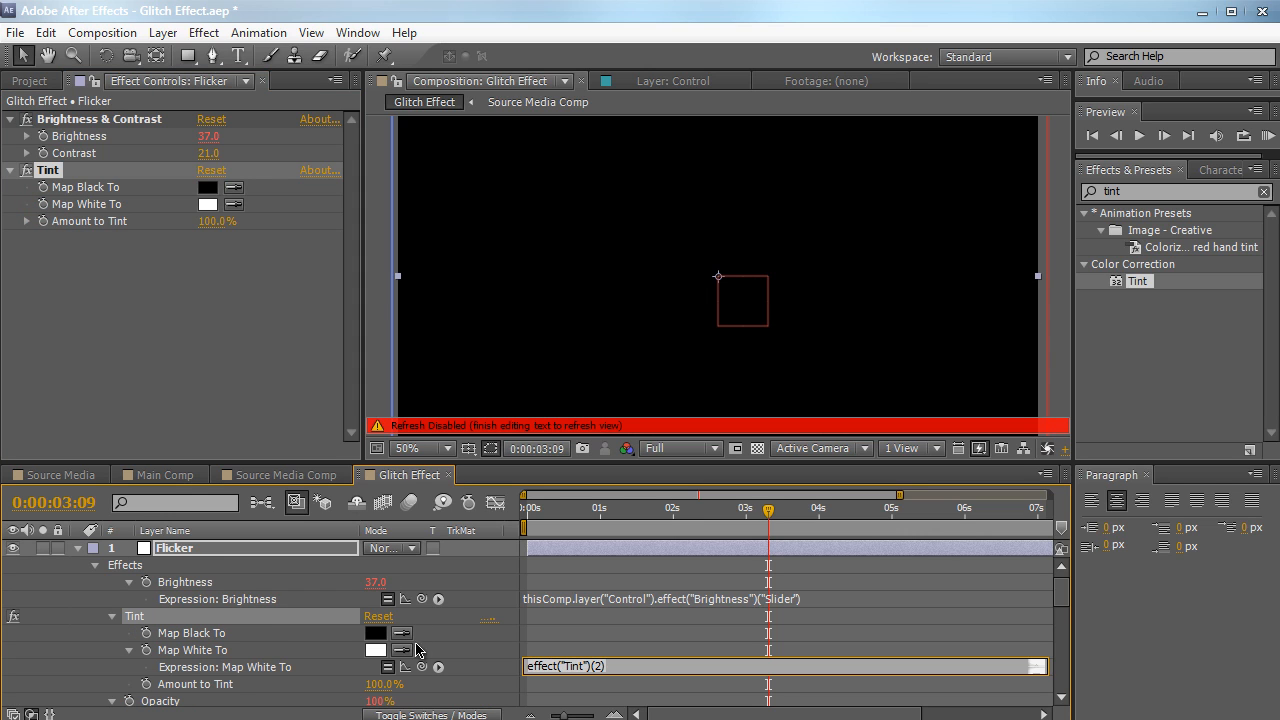
left_click_drag(422, 668, 308, 619)
left_click(366, 382)
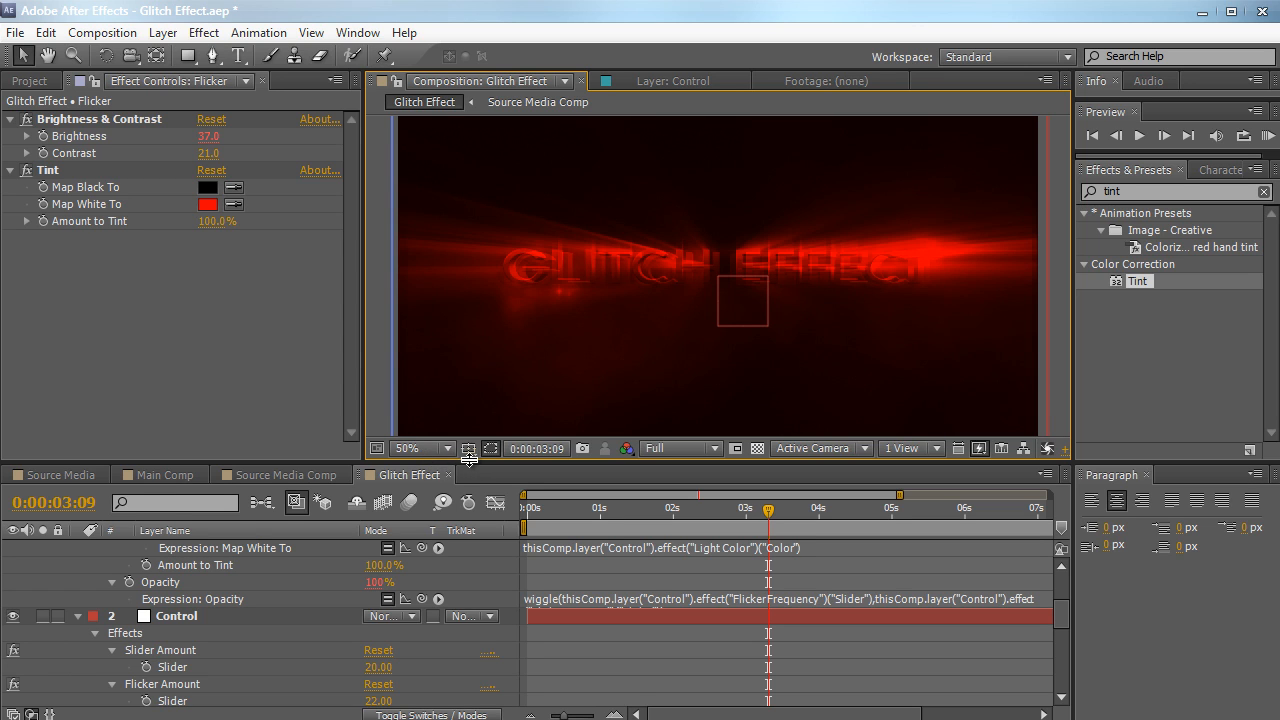
Change the Control null's Light Color to a light orange, FF9B4A
left_click_drag(469, 458, 469, 387)
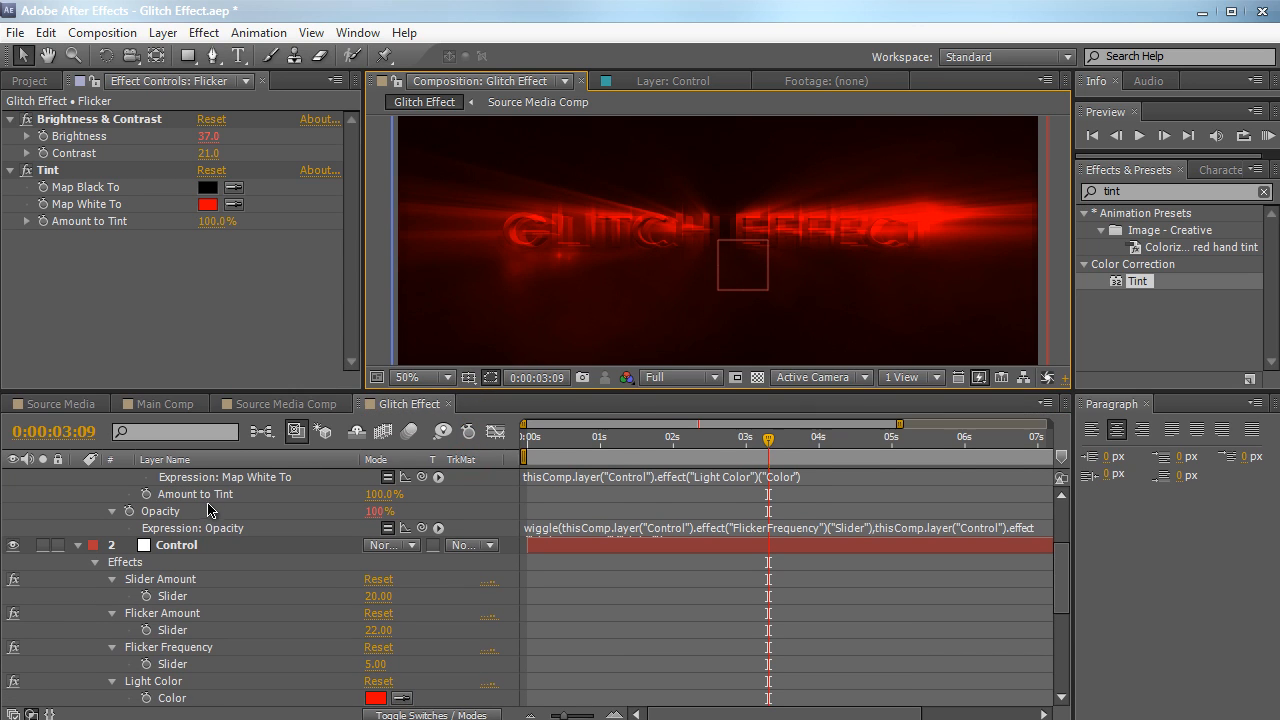
left_click(194, 548)
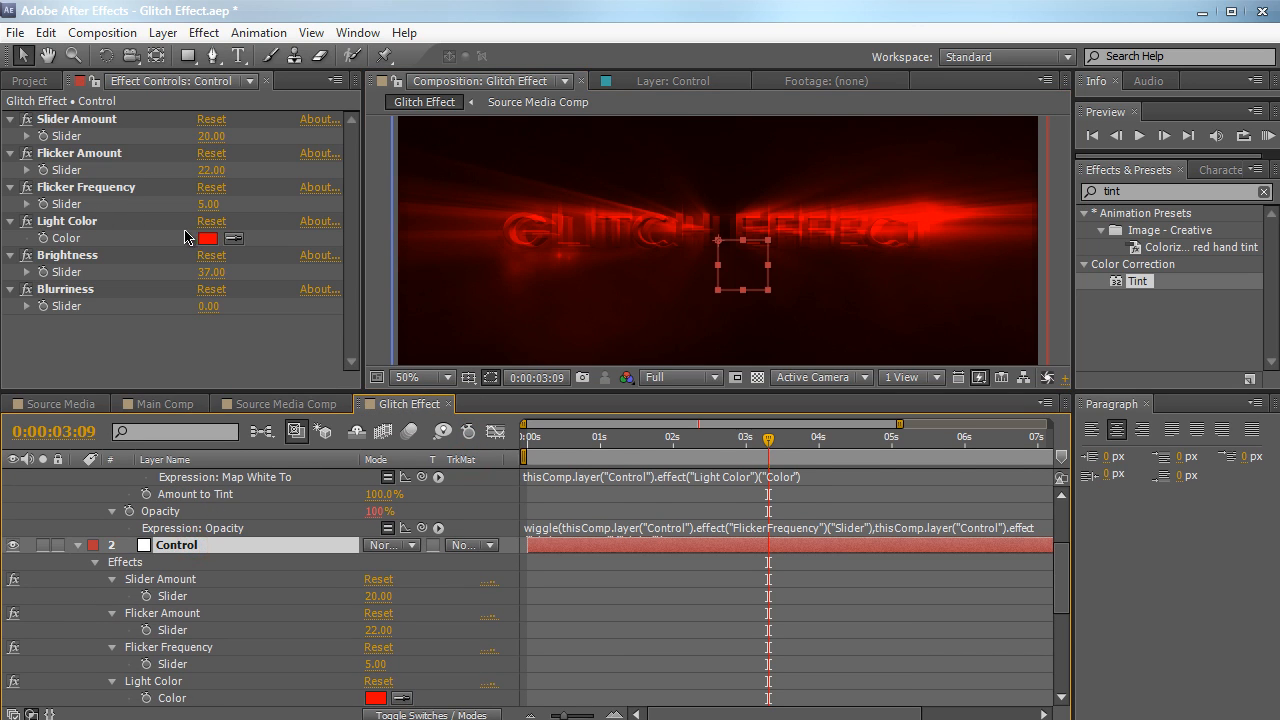
left_click(207, 238)
left_click_drag(231, 172, 244, 365)
left_click_drag(415, 581, 416, 627)
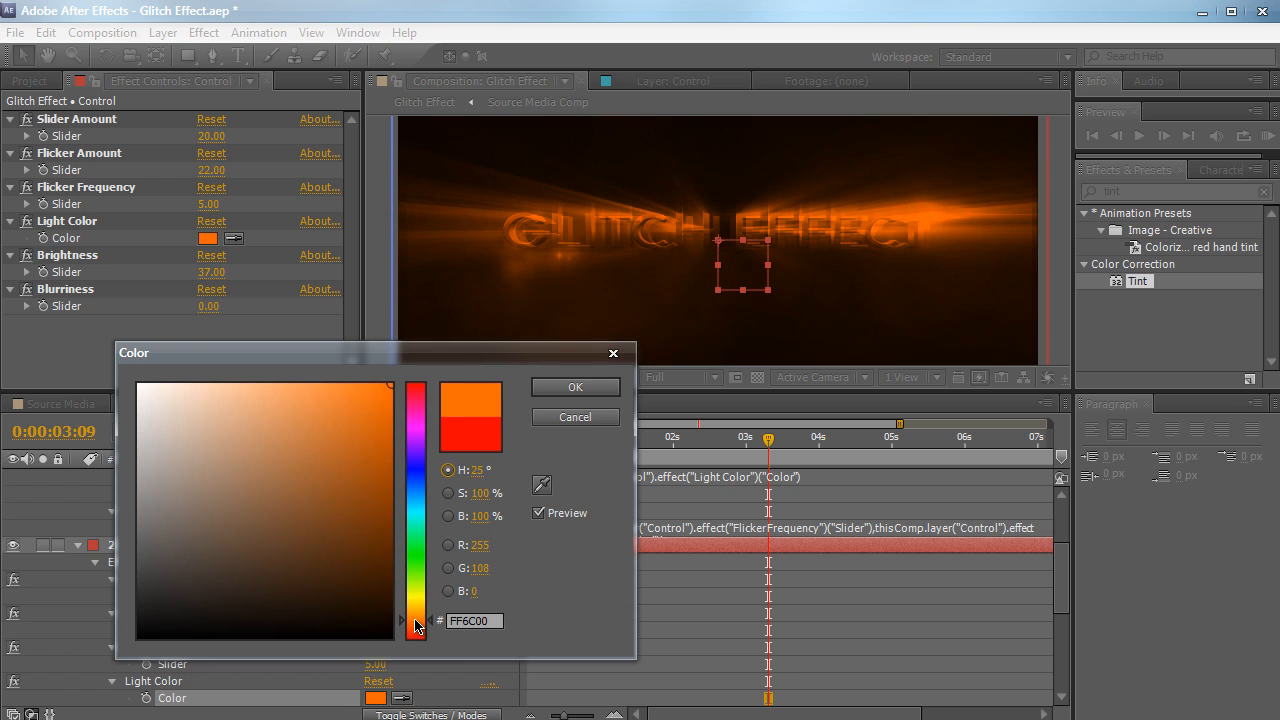
left_click(257, 409)
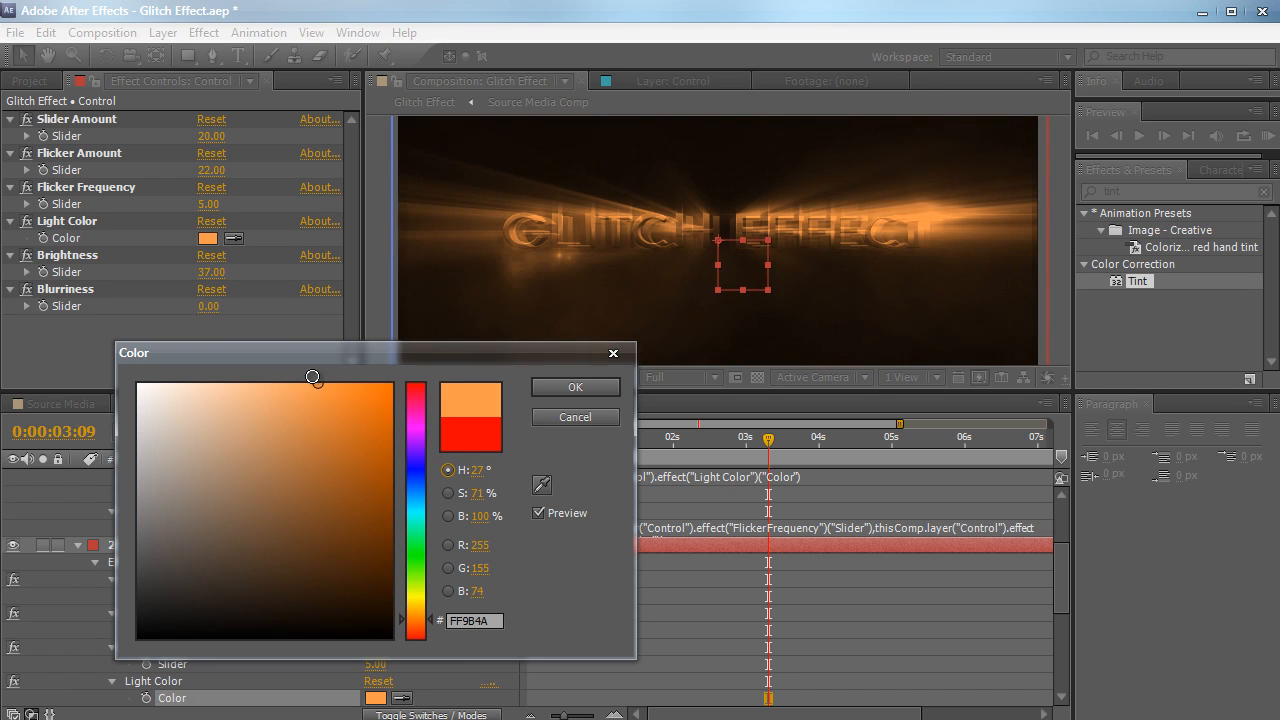
left_click(313, 383)
key("Return")
Reduce the Flicker layer's Amount to Tint to about 32%
scroll(253, 531, "up", 4)
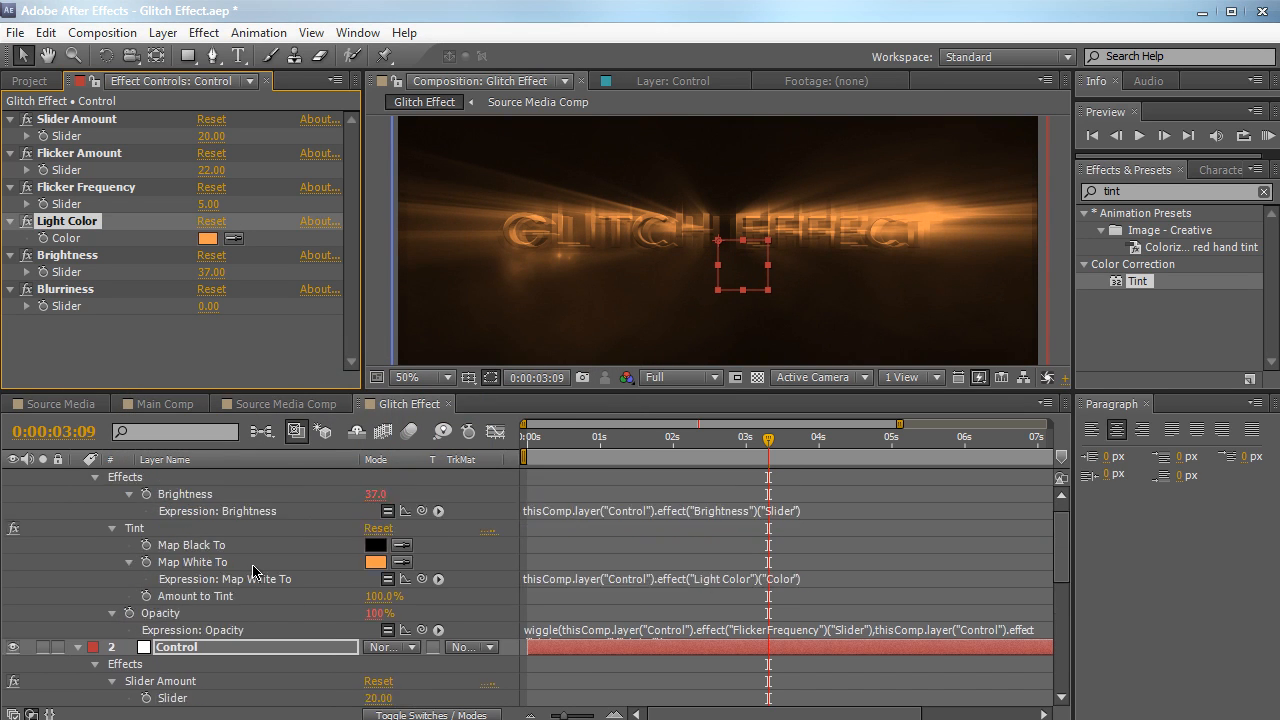
left_click(250, 478)
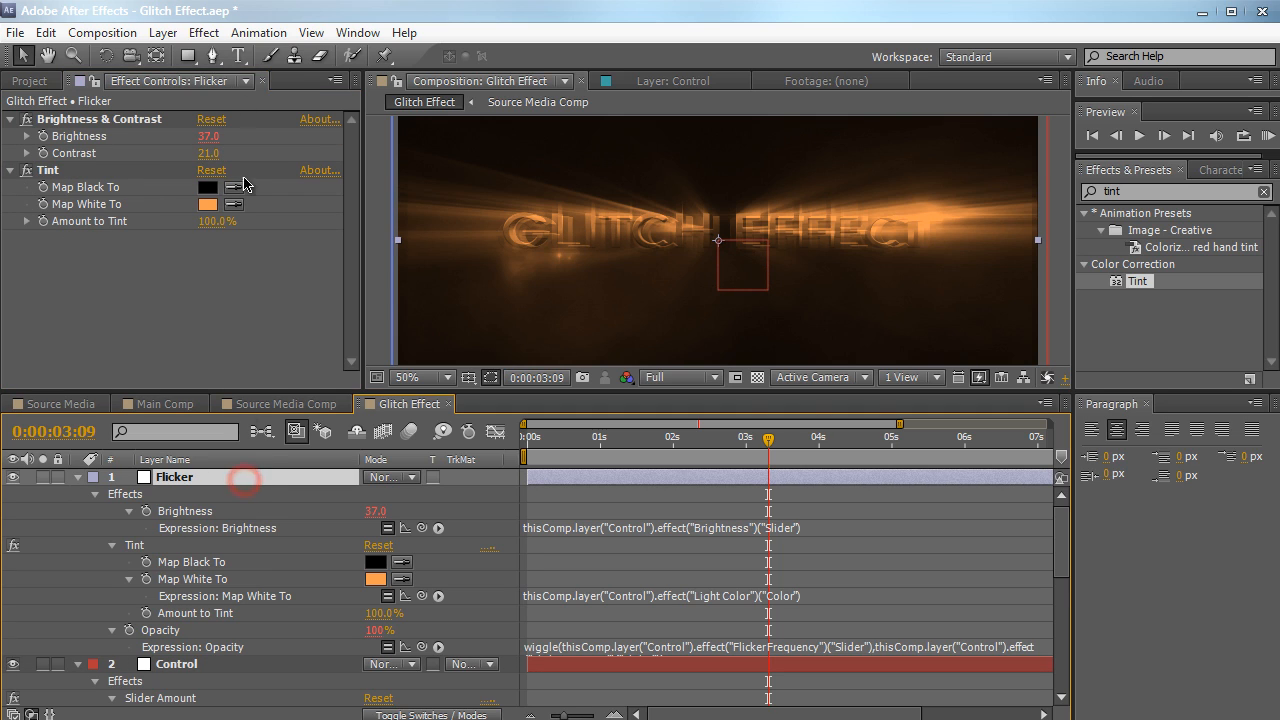
left_click_drag(213, 237, 137, 239)
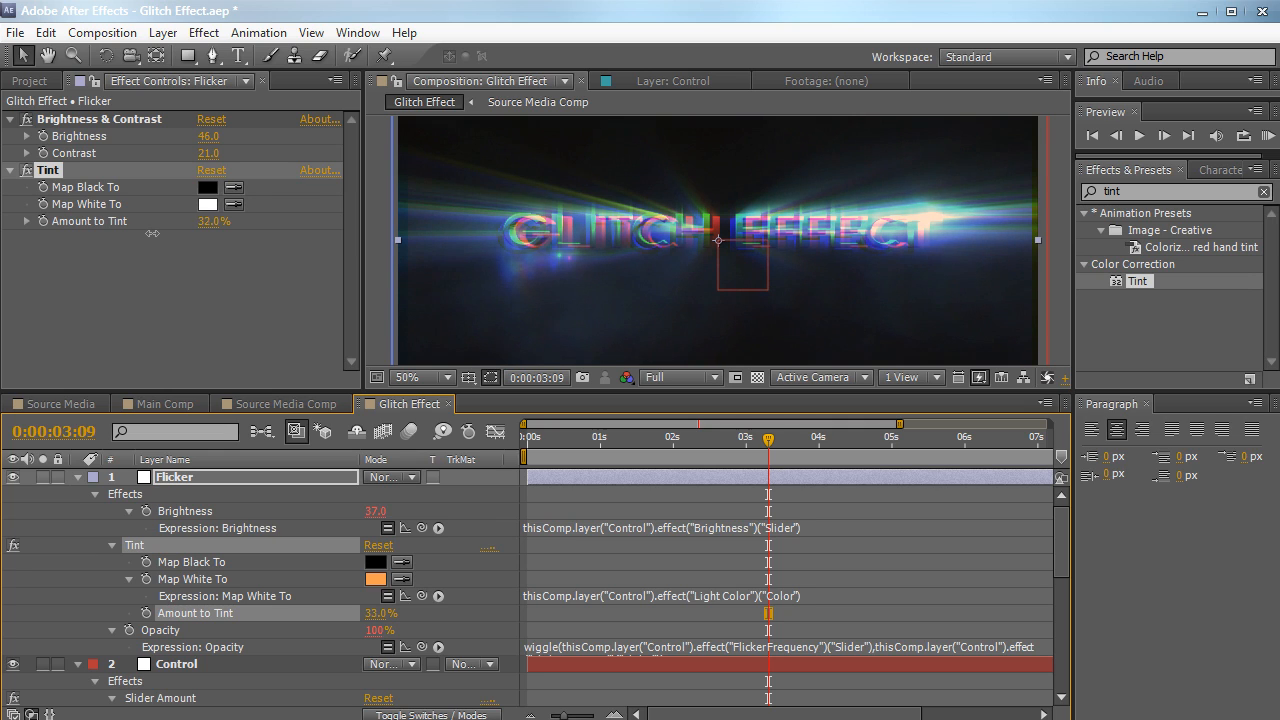
left_click_drag(153, 233, 154, 233)
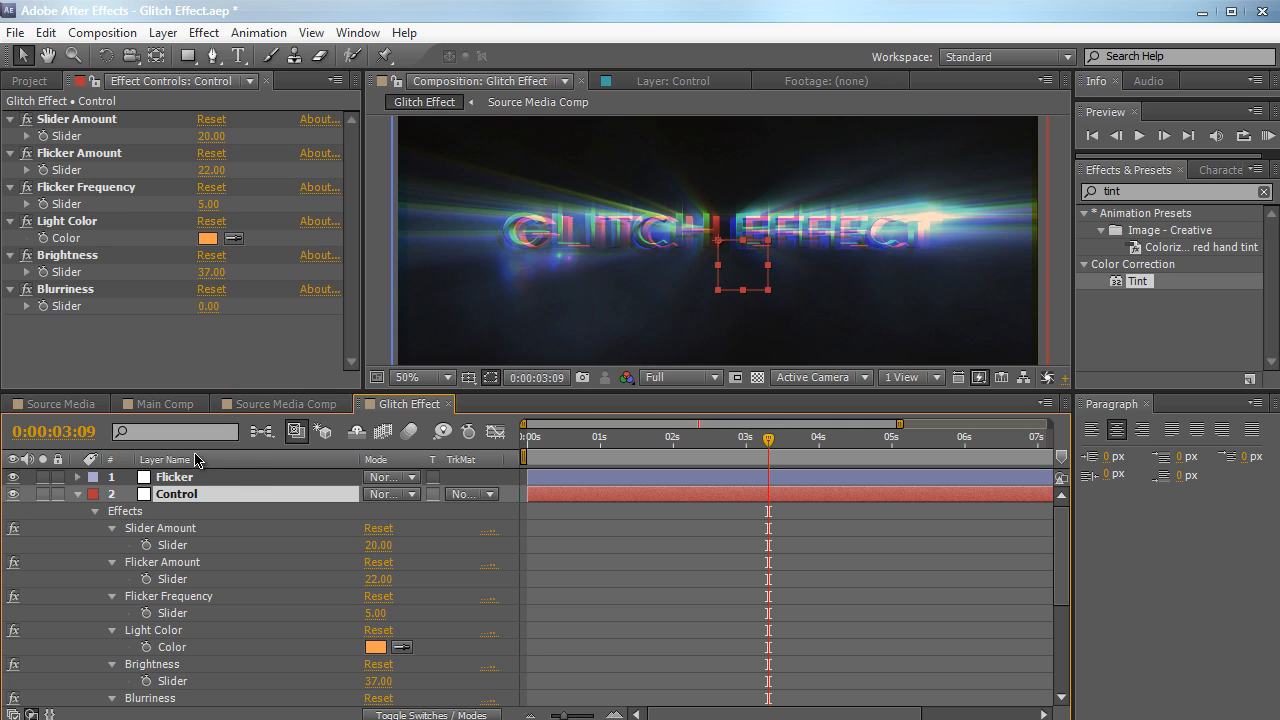
Collapse the Slider Amount, Flicker Amount, Flicker Frequency, Light Color and Brightness effects of the Control layer in the timeline
left_click(112, 528)
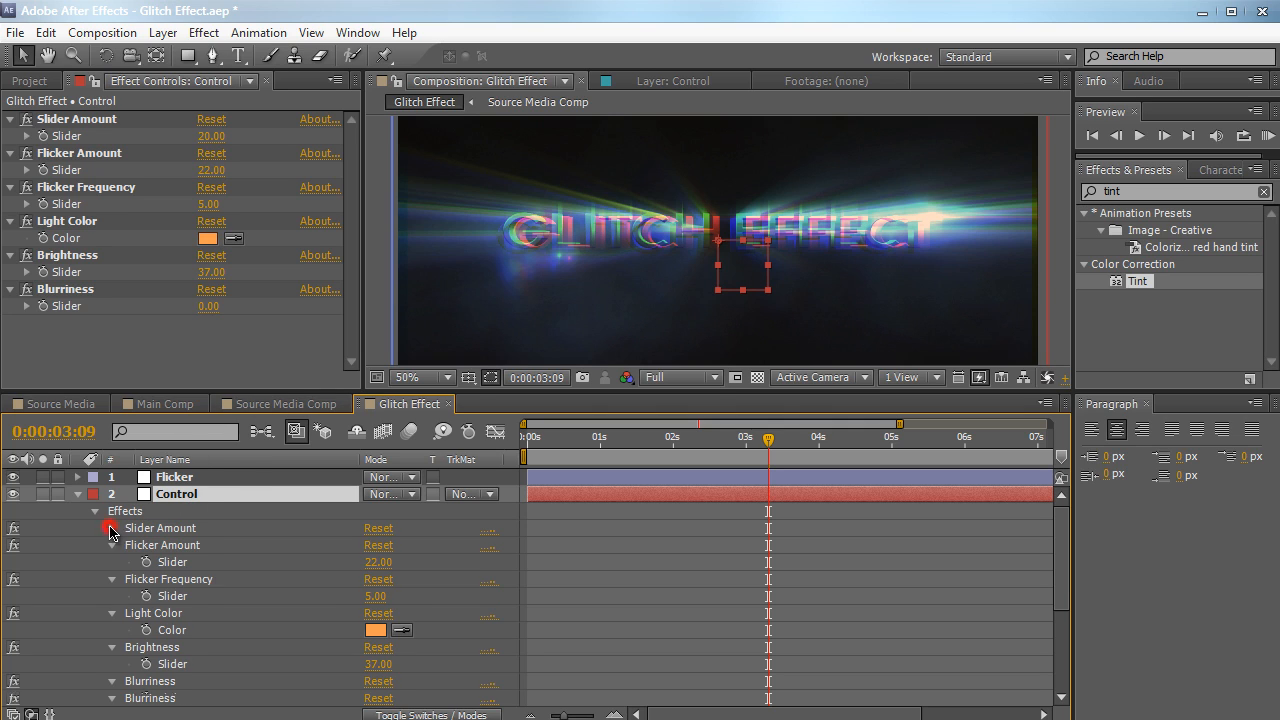
left_click(112, 545)
left_click(112, 562)
left_click(112, 579)
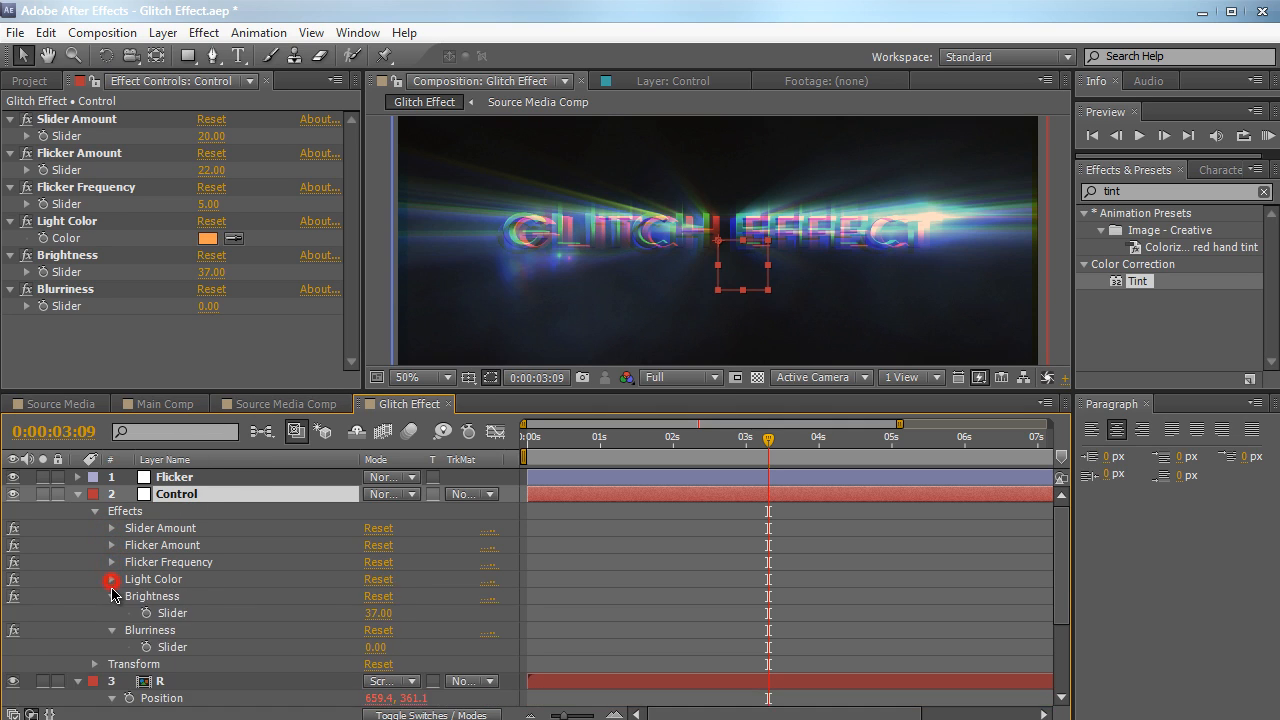
left_click(112, 596)
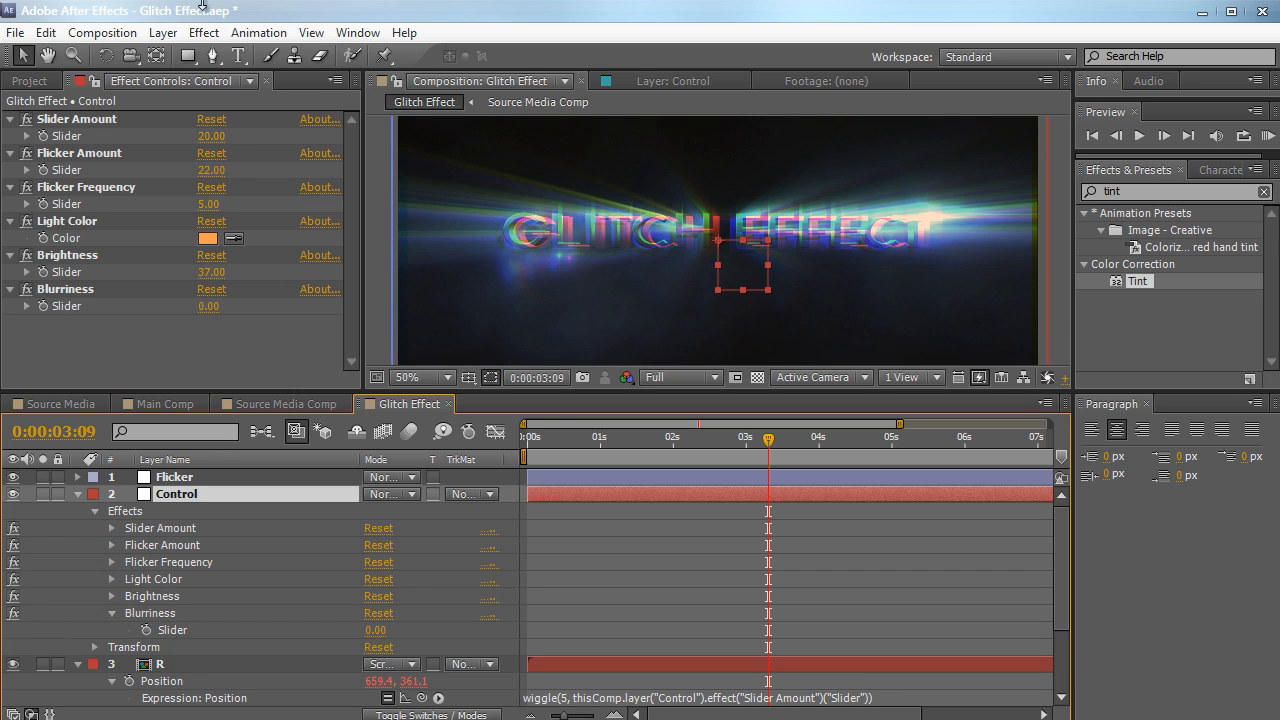
Add a new adjustment layer above Flicker and rename it Blur
left_click(163, 32)
mouse_move(390, 62)
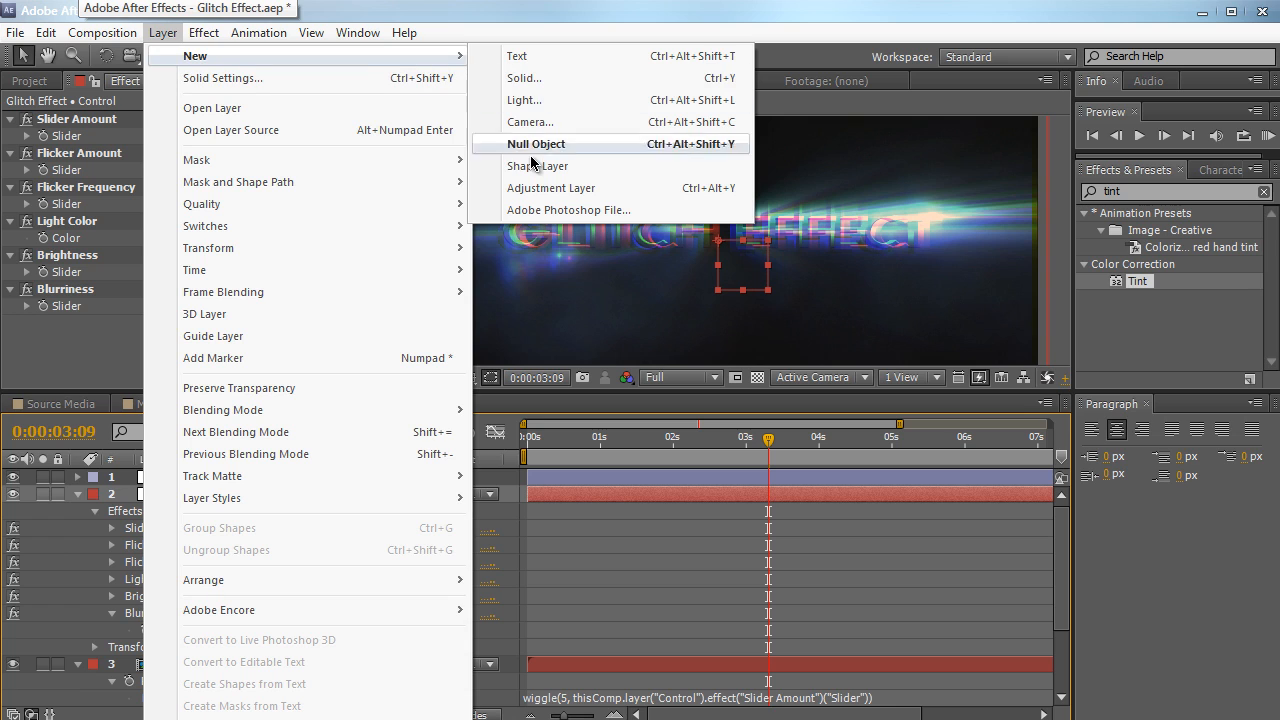
left_click(540, 188)
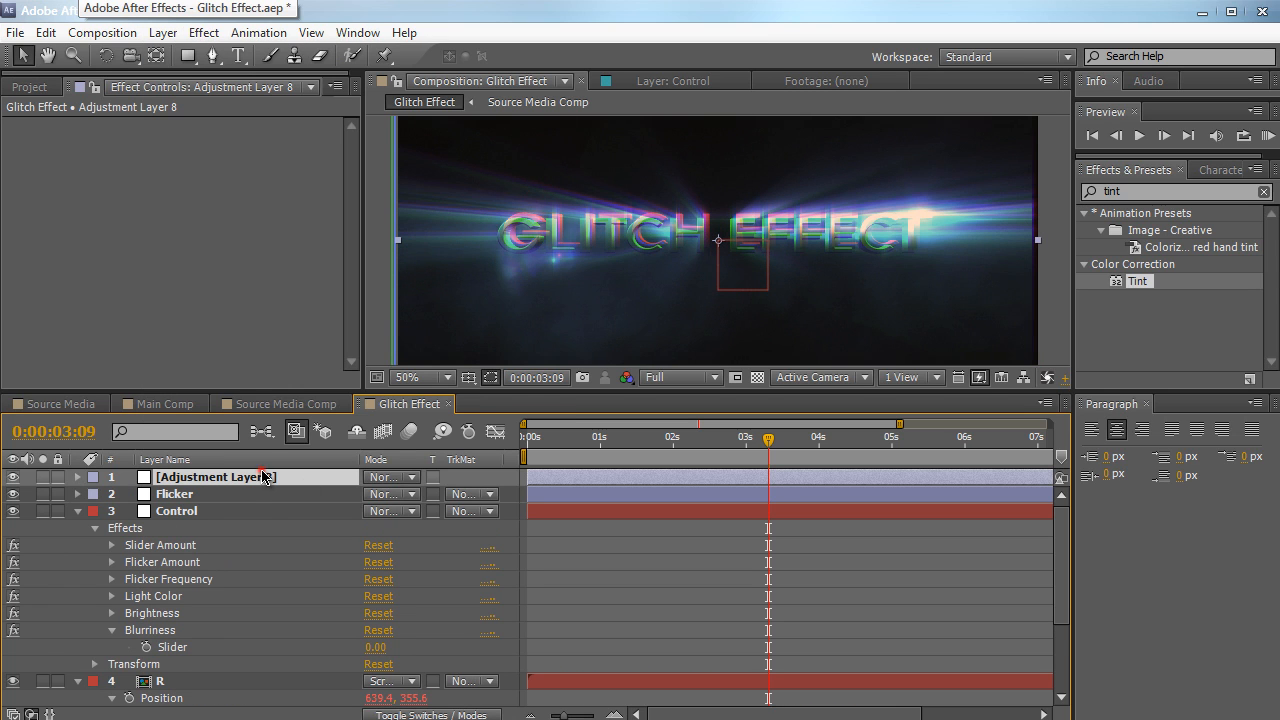
key("Return")
type("Blur")
key("Return")
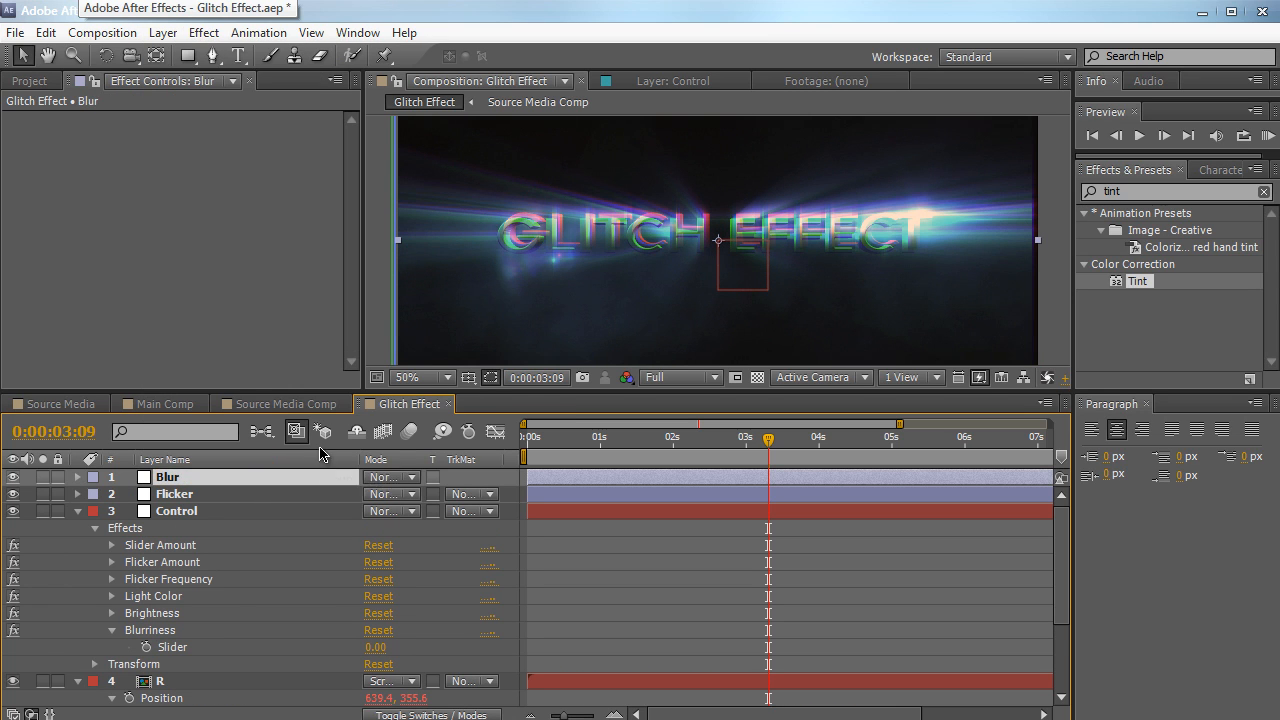
Find the Box Blur effect and apply it to the Blur layer
left_click(1140, 190)
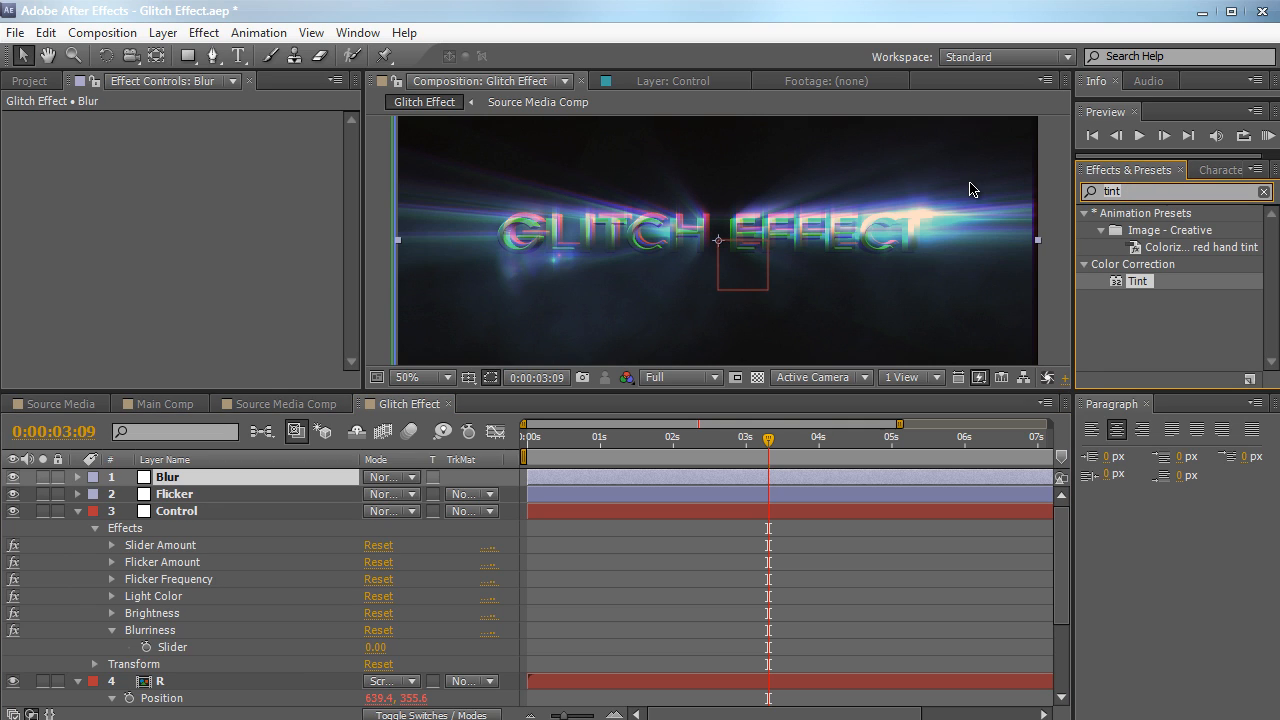
type("box")
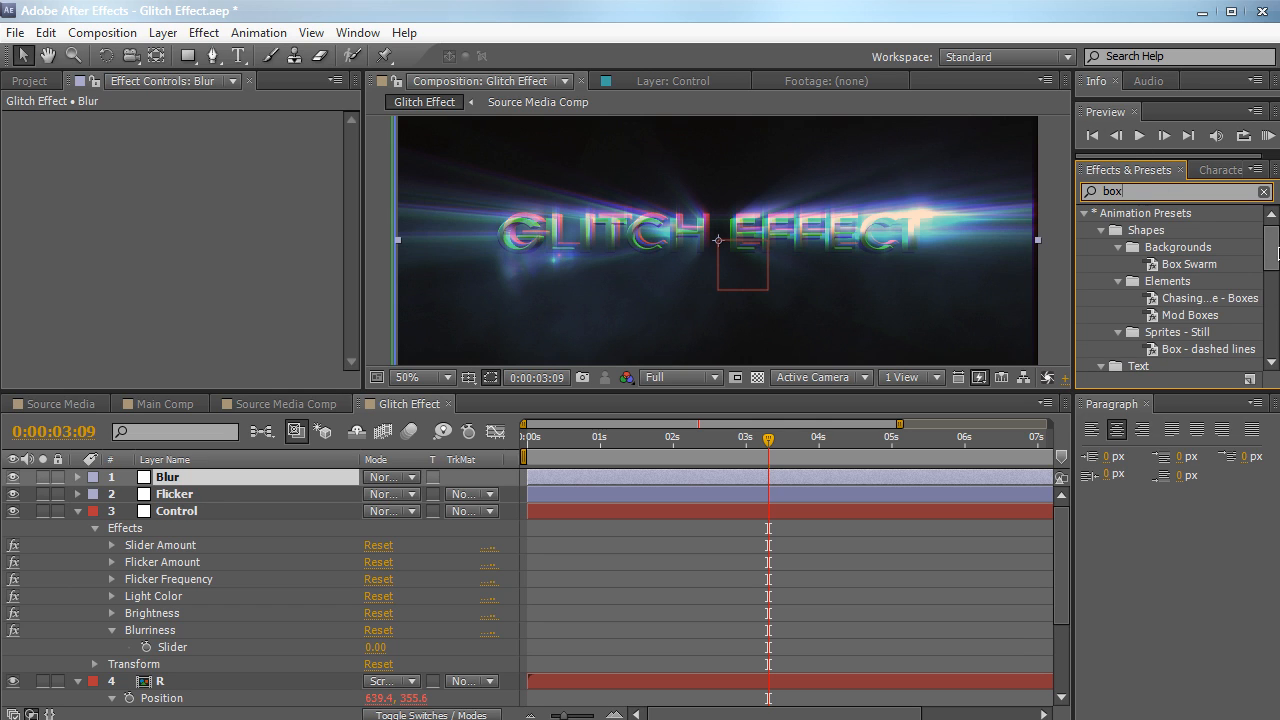
left_click_drag(1276, 252, 1276, 327)
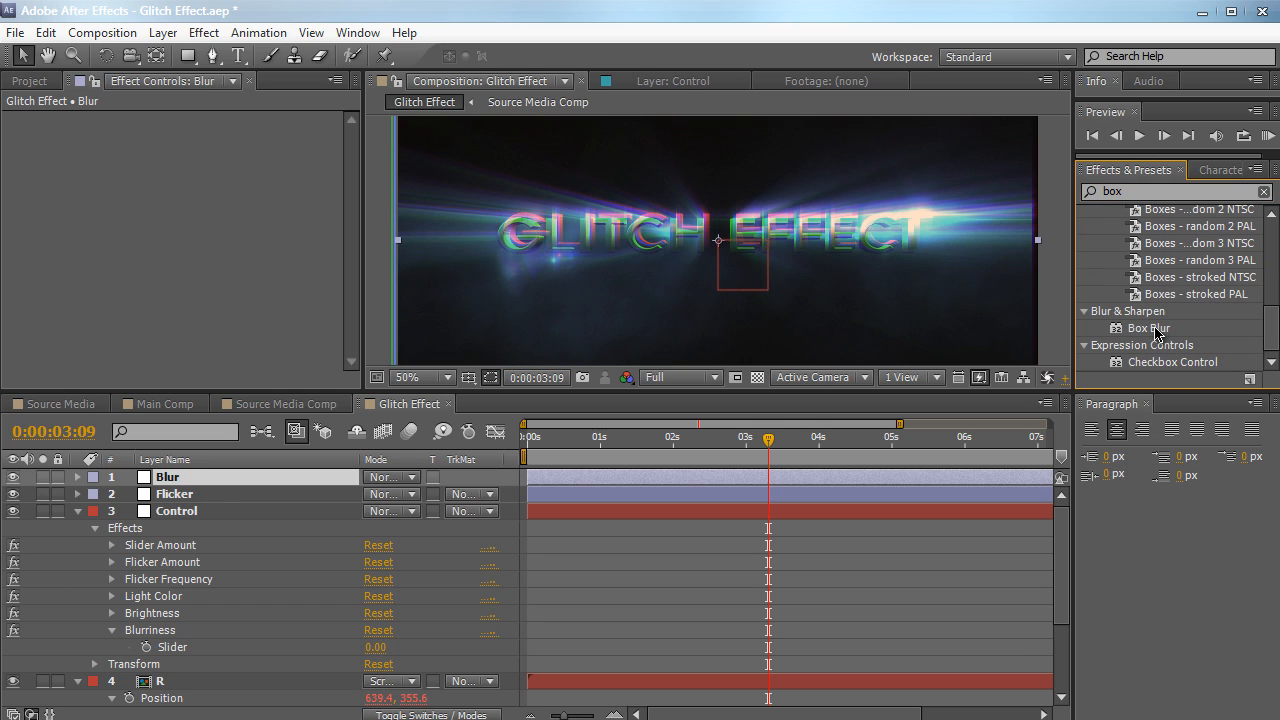
left_click_drag(1155, 333, 300, 478)
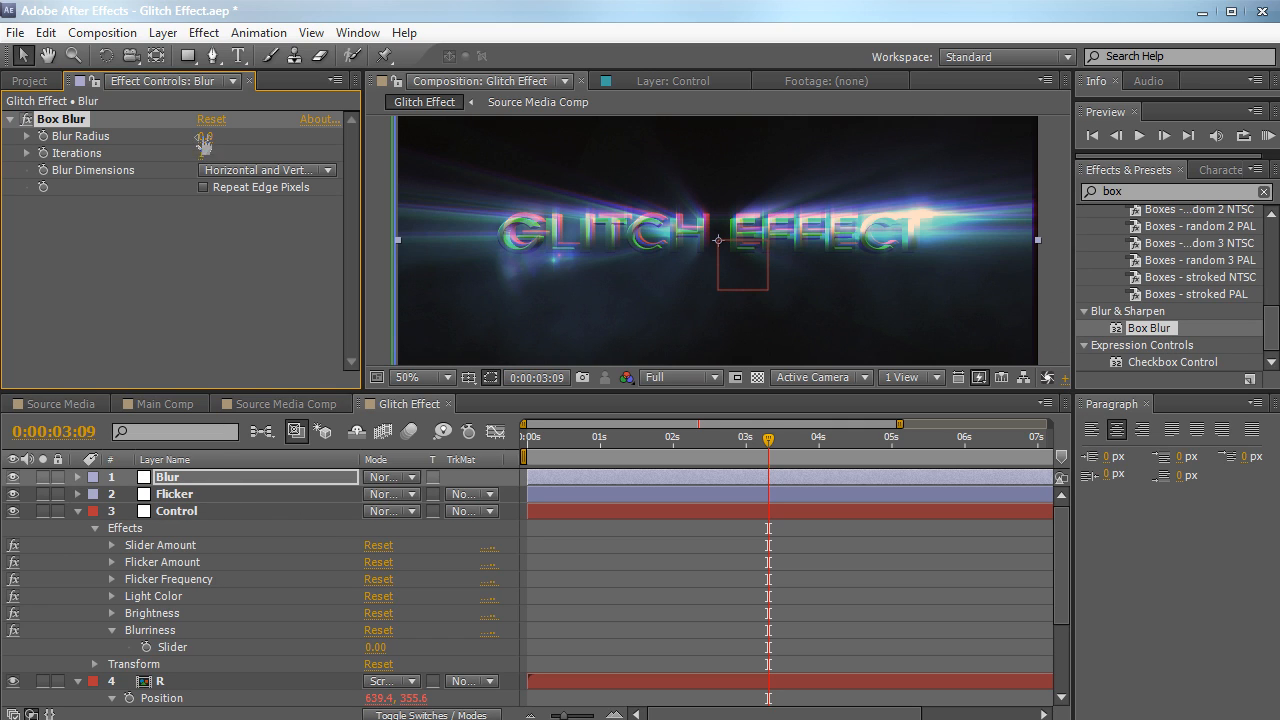
Set the Blur layer's Box Blur radius to 28, enable Repeat Edge Pixels and check the result at 0:00:01:26
mouse_move(213, 133)
left_mouse_down()
mouse_move(243, 135)
mouse_move(229, 136)
left_mouse_up()
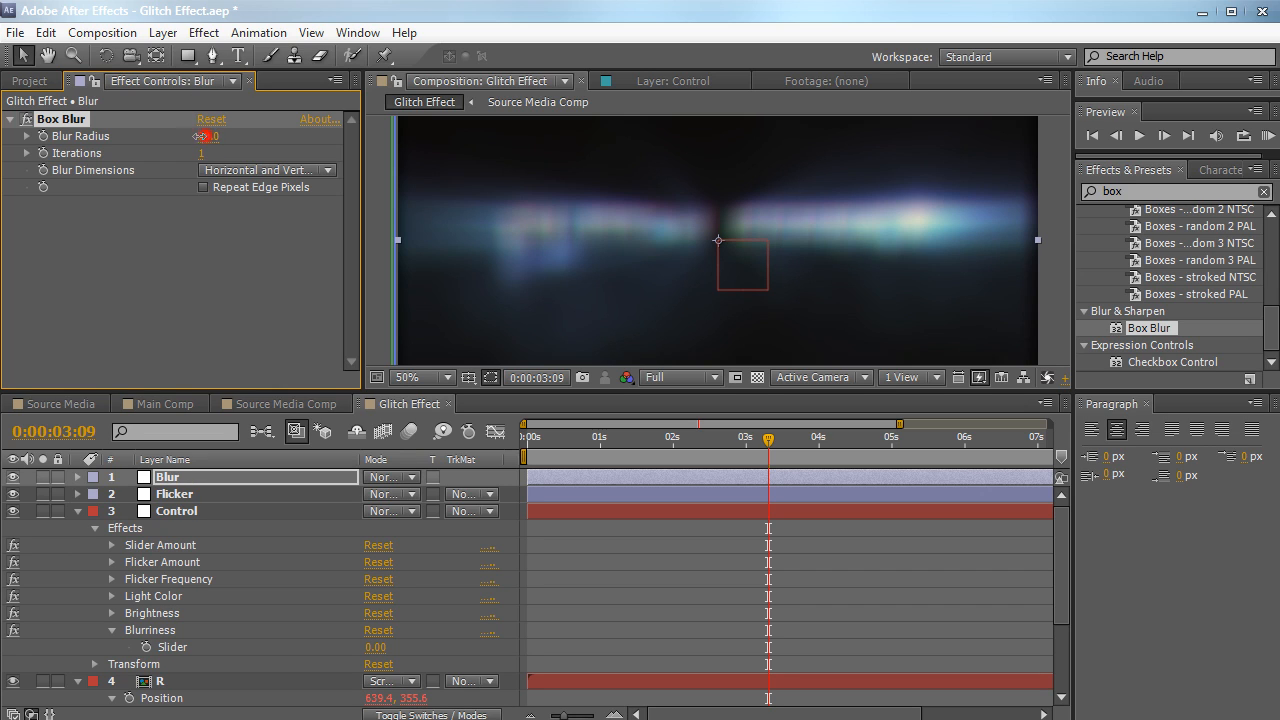
mouse_move(201, 135)
left_mouse_down()
mouse_move(188, 137)
mouse_move(234, 133)
mouse_move(208, 135)
left_mouse_up()
scroll(1007, 249, "down", 1)
scroll(1007, 249, "up", 1)
scroll(1007, 249, "down", 1)
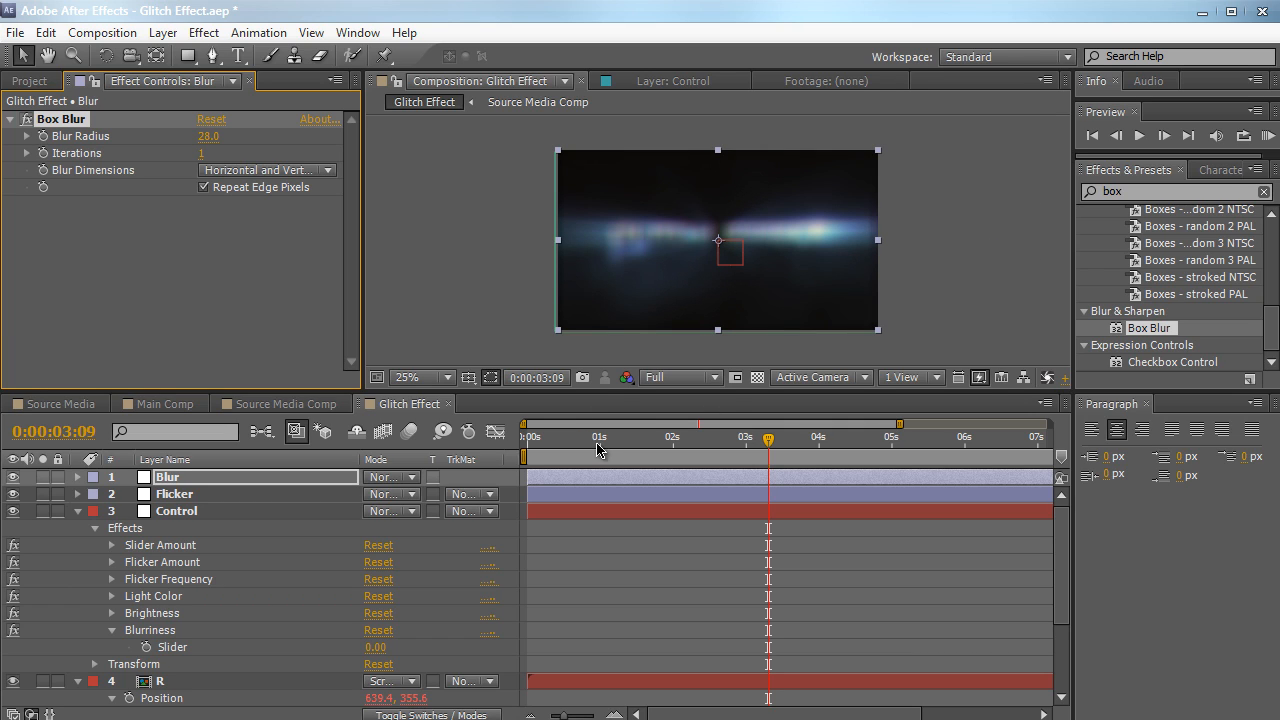
left_click_drag(597, 449, 663, 447)
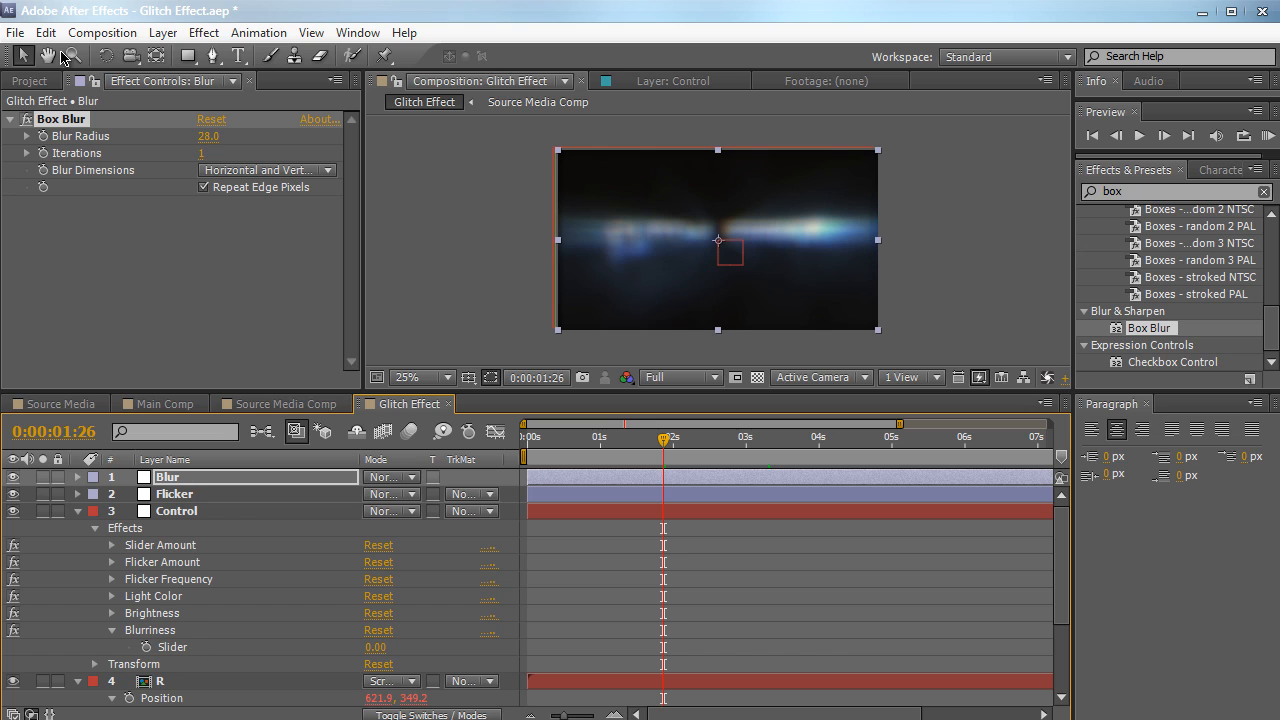
Link the Blur layer's Blur Radius by expression to the Control layer's Blurriness slider and collapse the Blur layer
left_click(43, 137, "alt")
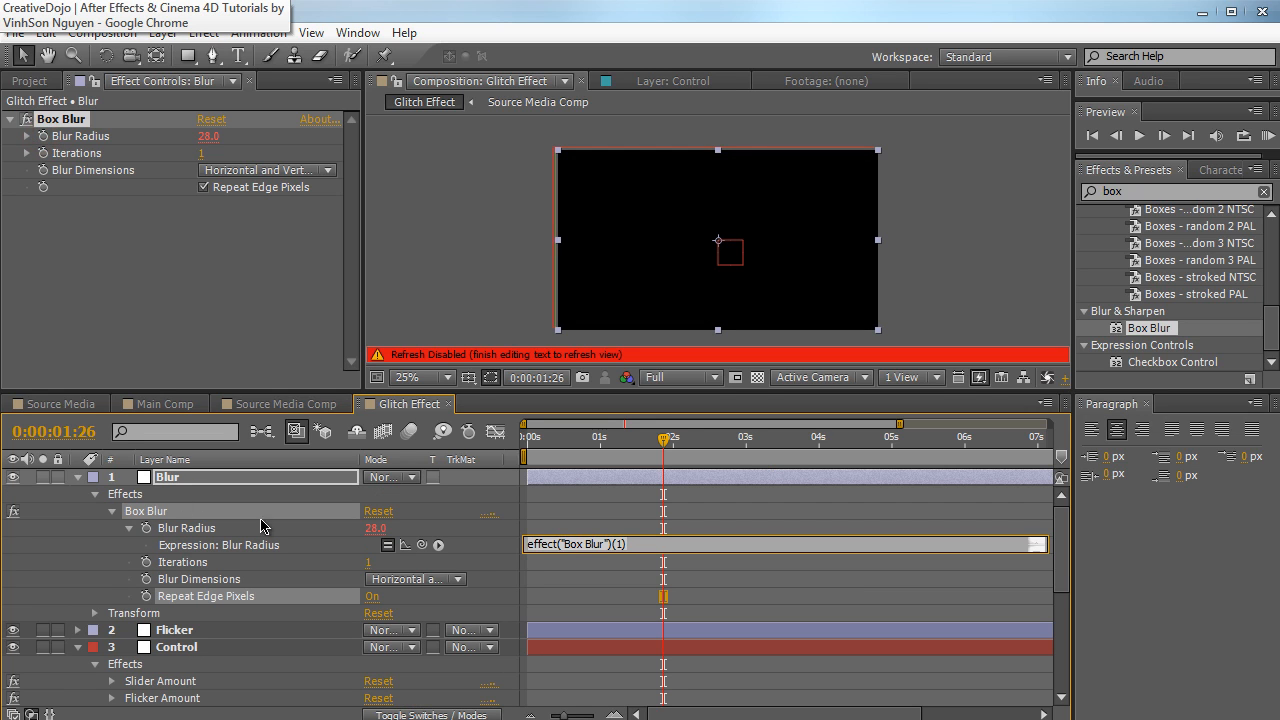
left_click_drag(422, 548, 286, 634)
left_click(350, 275)
scroll(399, 550, "up", 2)
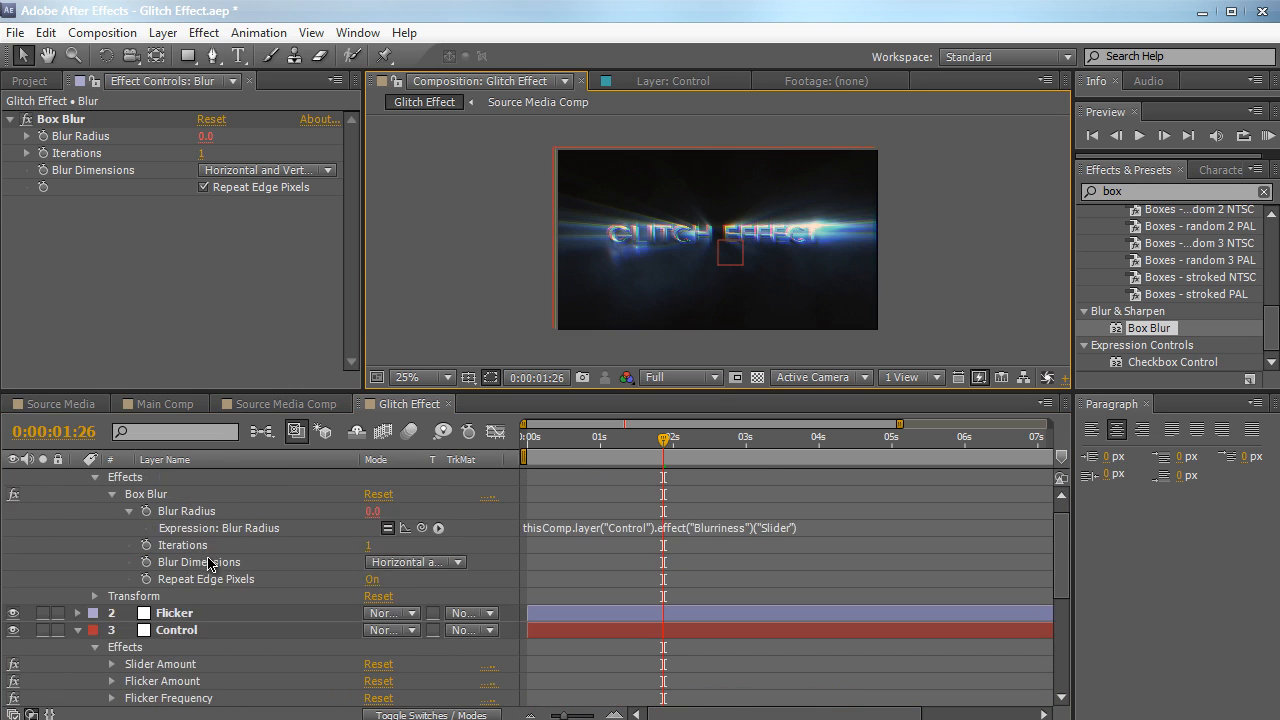
left_click(76, 480)
left_click(76, 480)
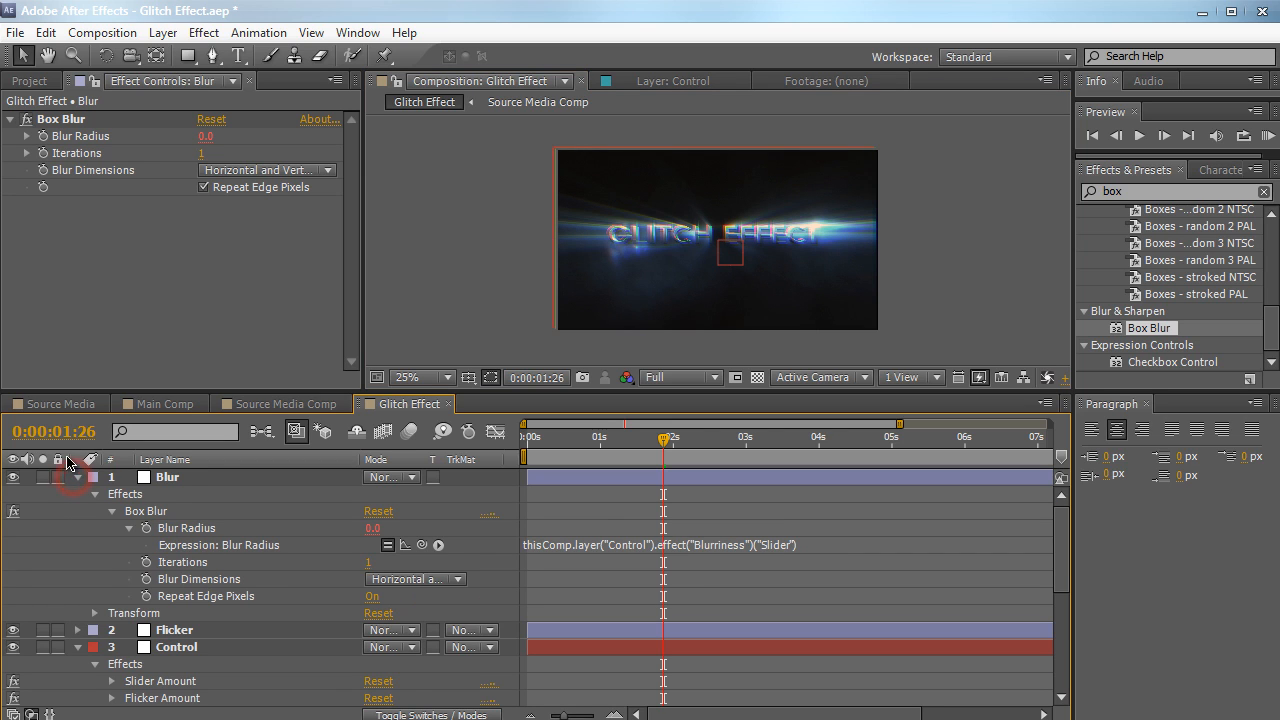
left_click(76, 480)
Set the Control layer's Blurriness slider to 33 to test the linked blur
left_click(168, 511)
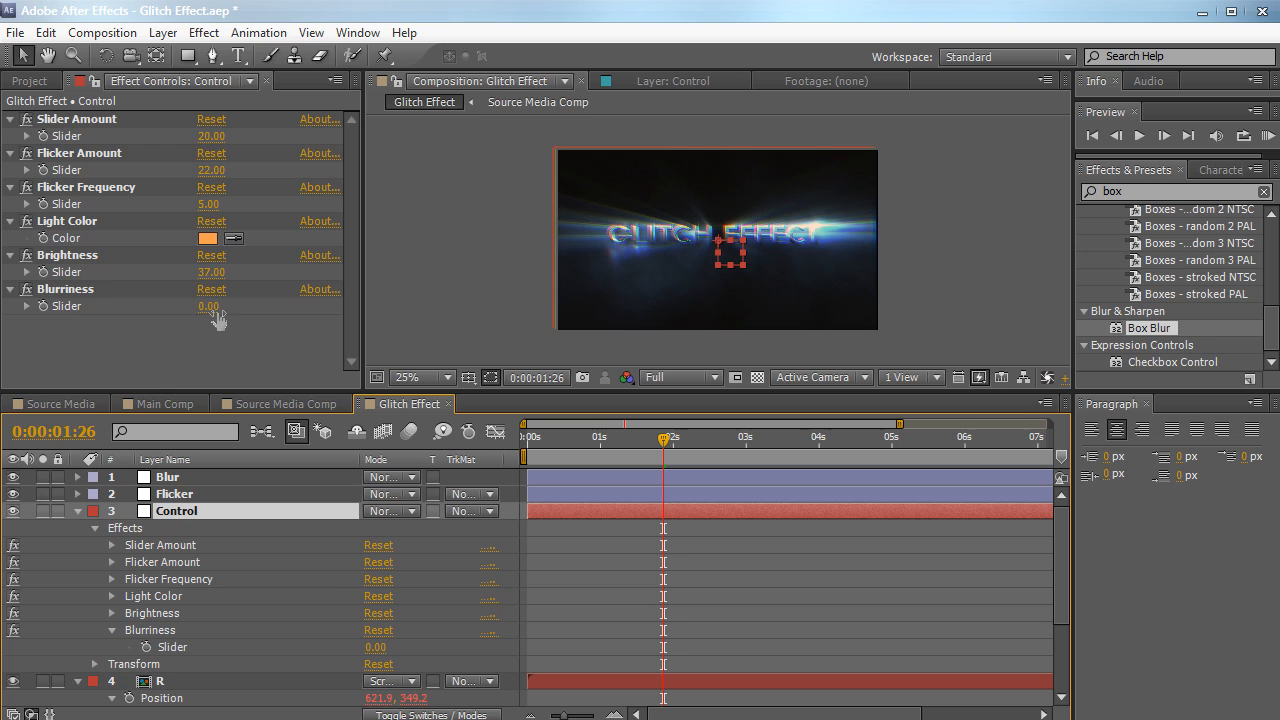
left_click_drag(214, 312, 244, 306)
scroll(447, 323, "up", 2)
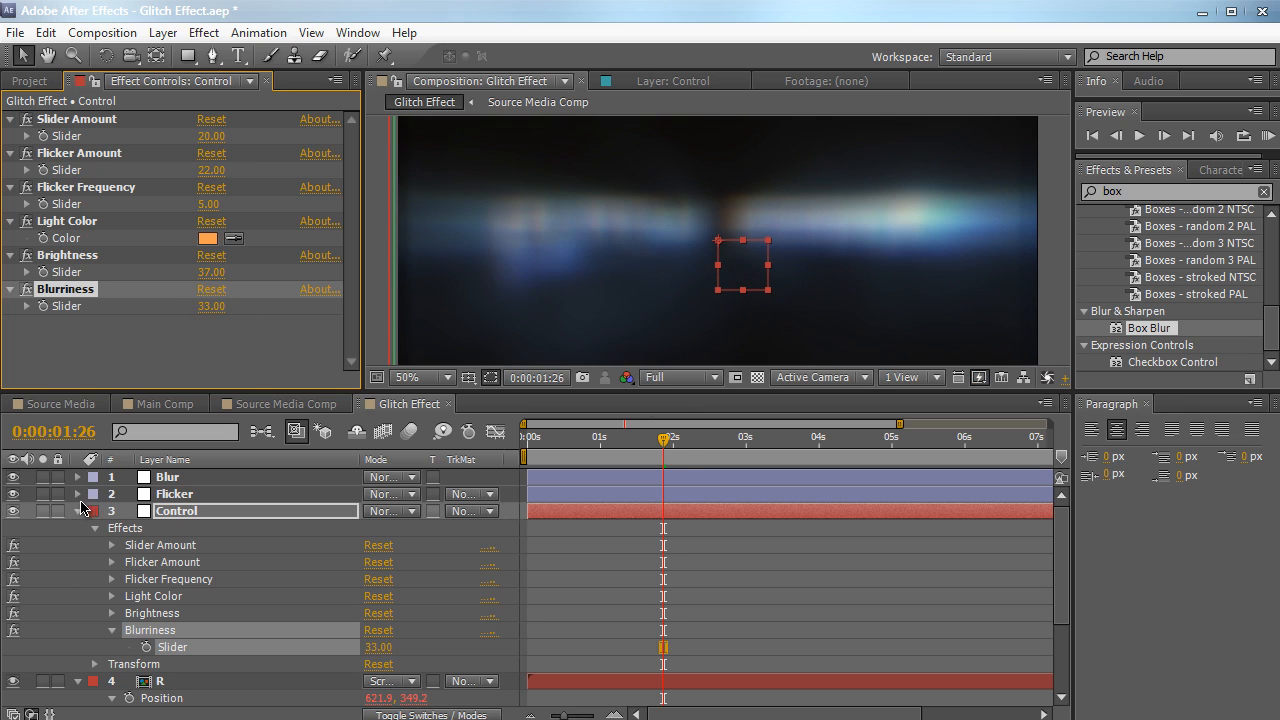
Move the collapsed Control layer to the top of the layer stack and hide the Blur and Flicker layers as shy
left_click(78, 511)
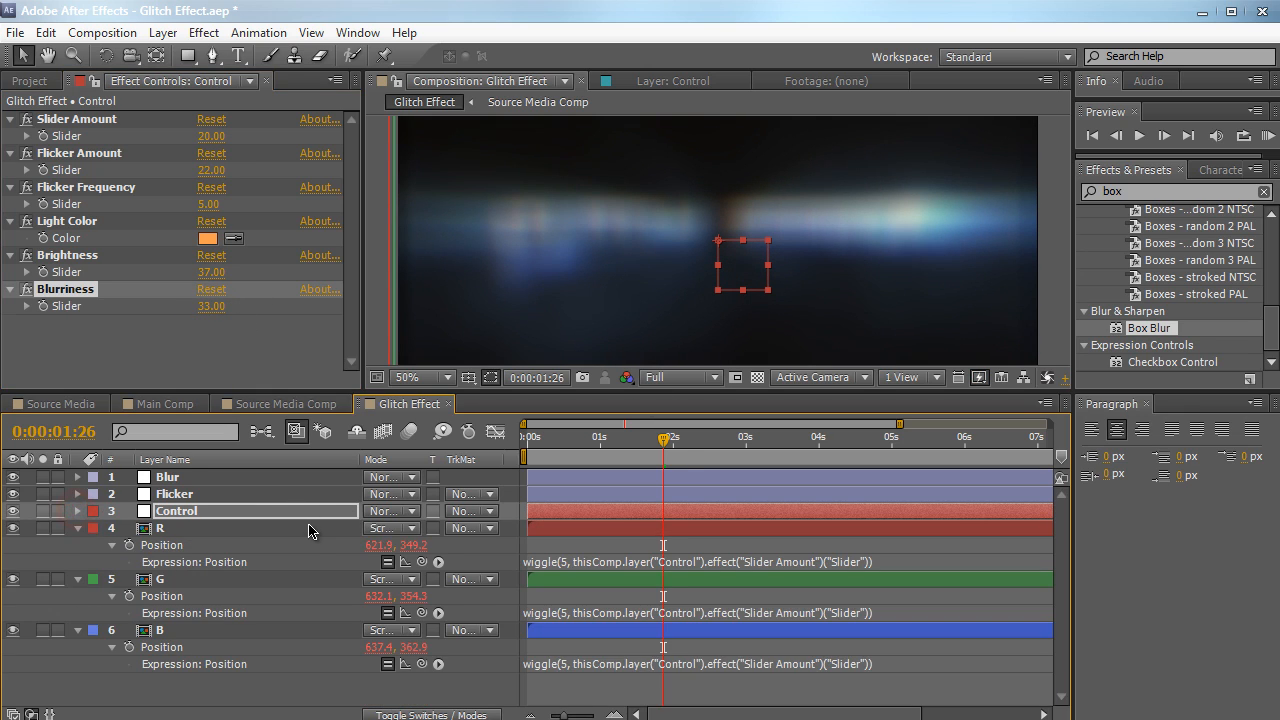
left_click_drag(310, 518, 310, 470)
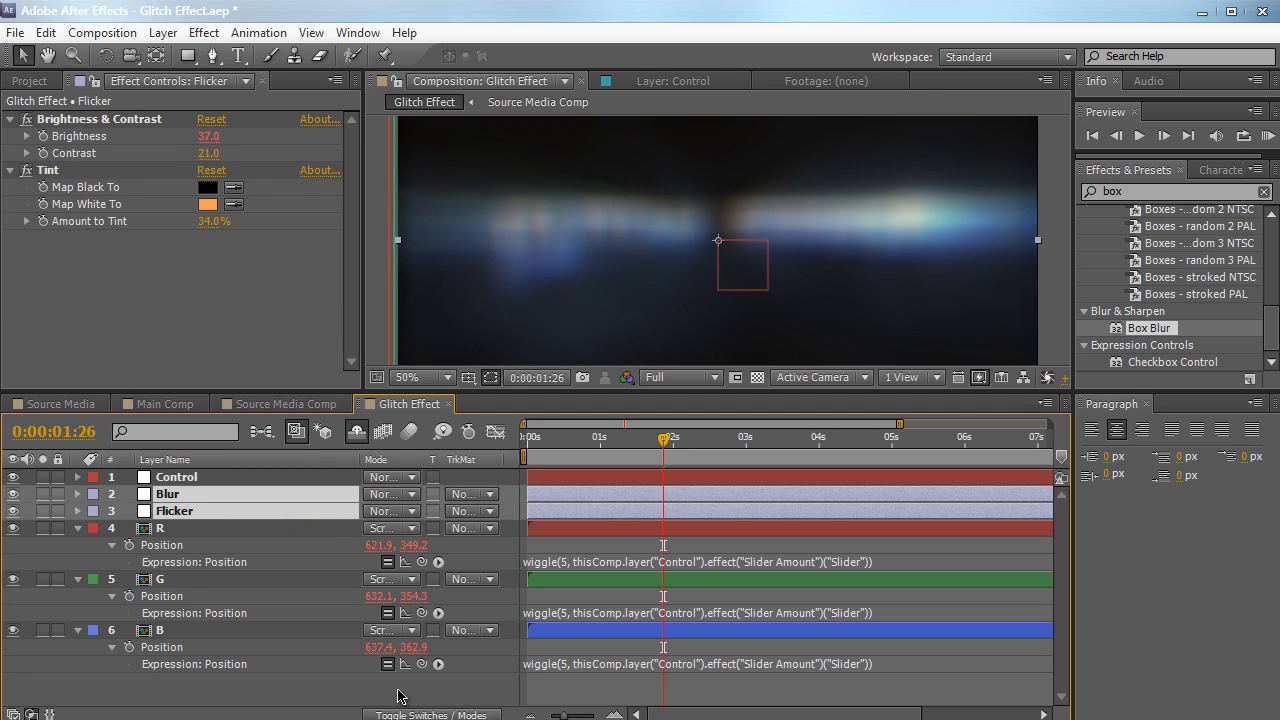
left_click(400, 714)
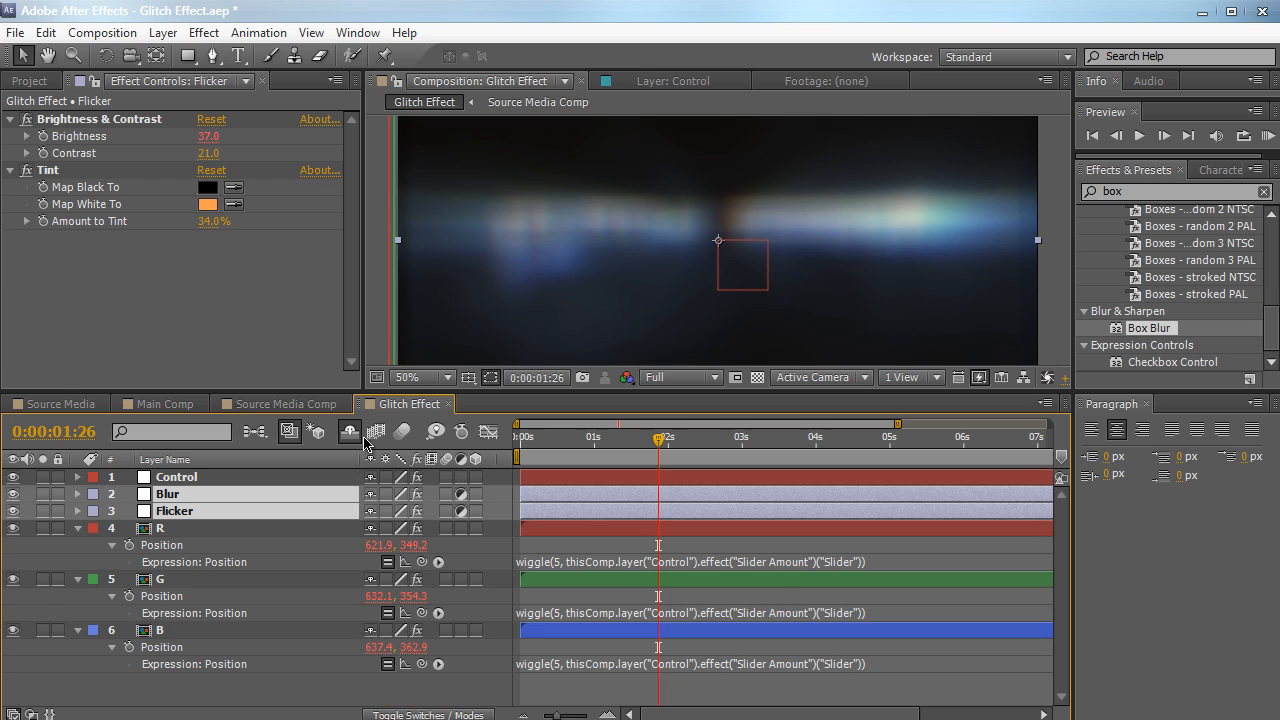
left_click(370, 497)
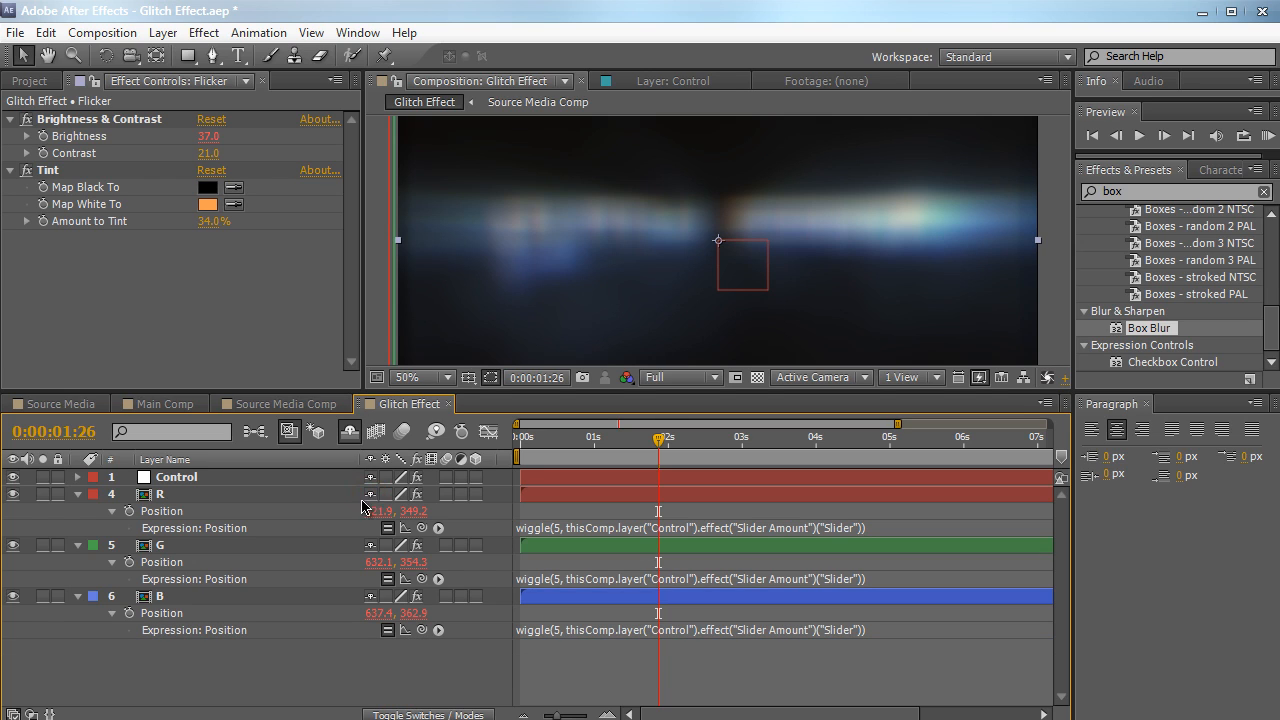
left_click(351, 433)
left_click(351, 434)
Collapse the R, G and B layers and enlarge the composition viewer above the timeline
left_click(77, 494)
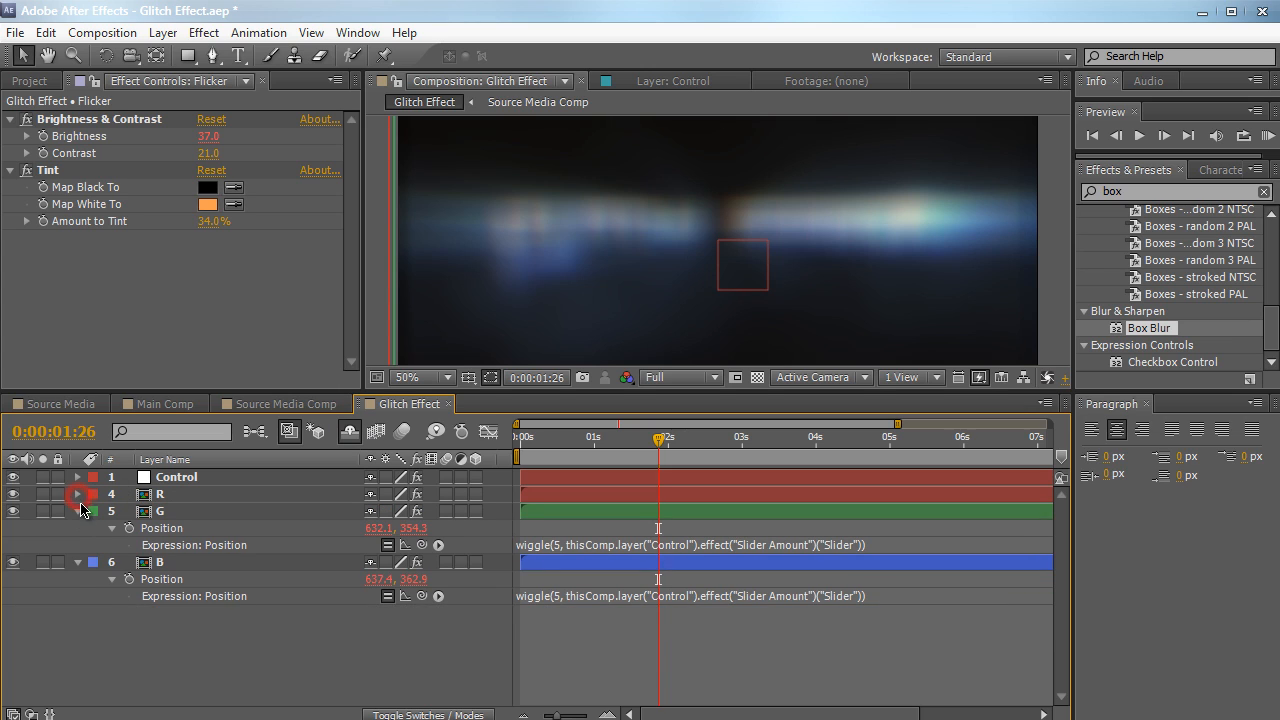
left_click(78, 511)
left_click(78, 528)
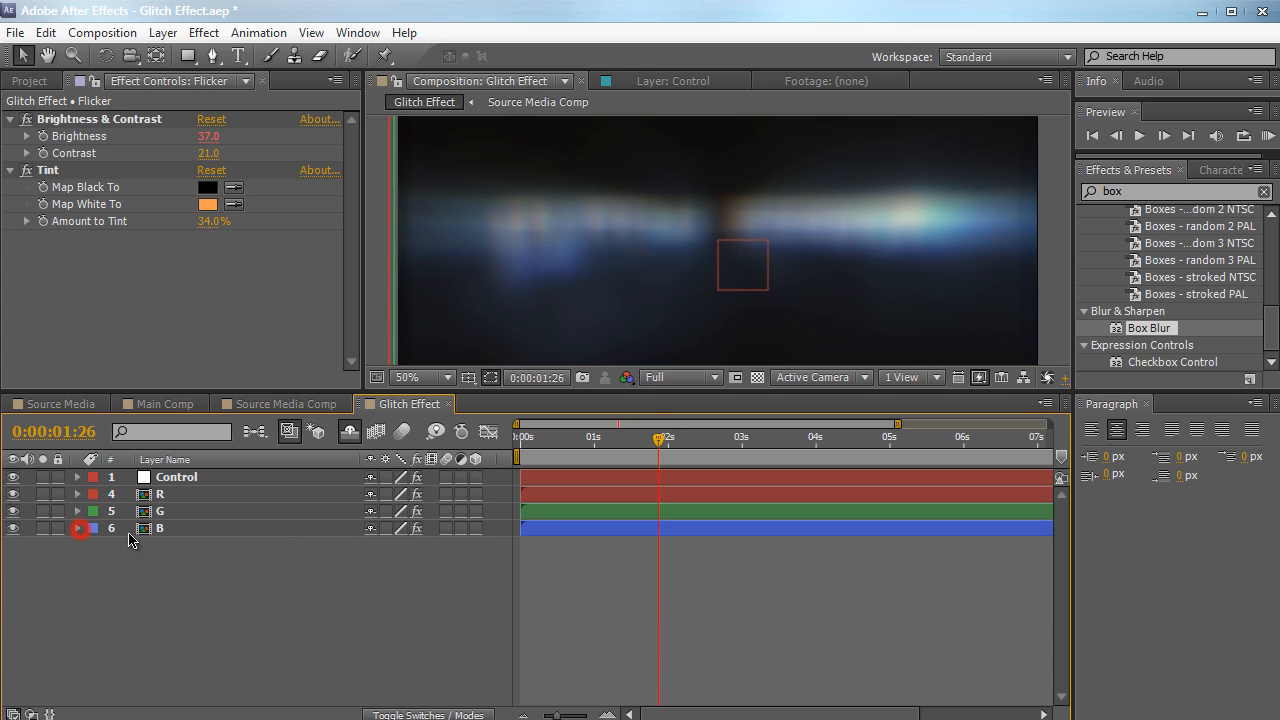
left_click_drag(652, 388, 300, 478)
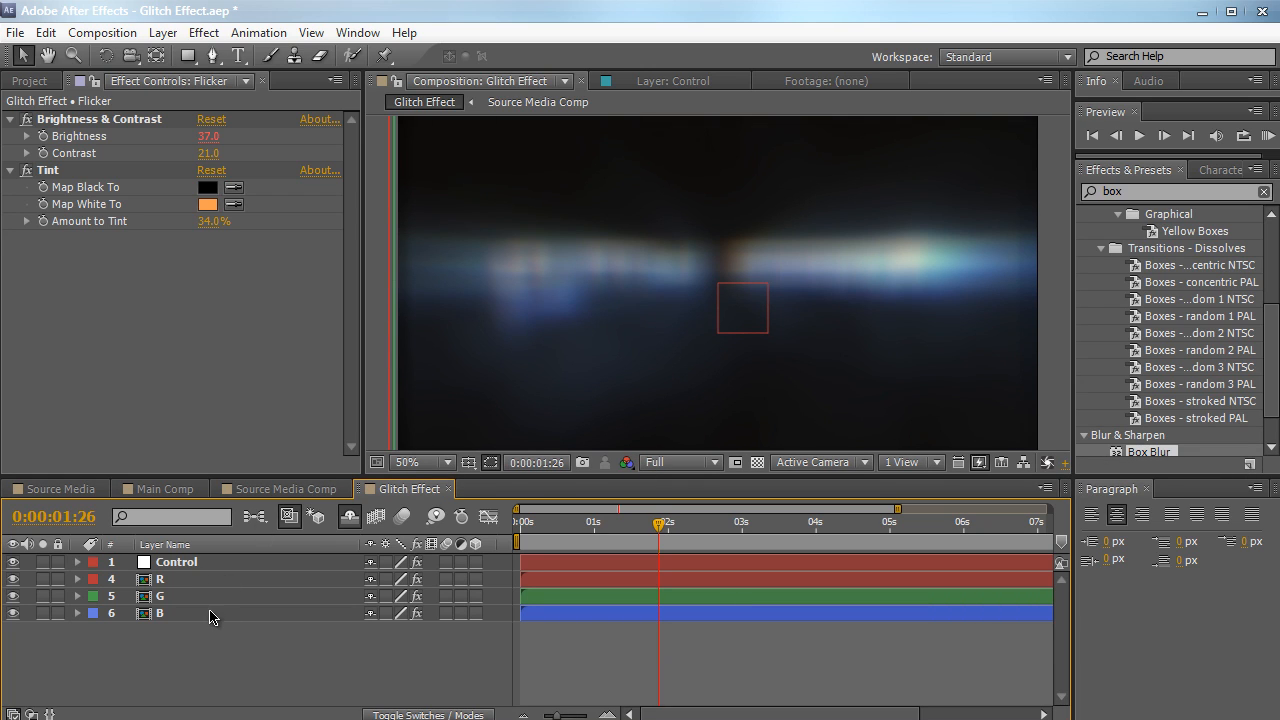
Set the Control layer's Blurriness slider to 0
left_click(207, 567)
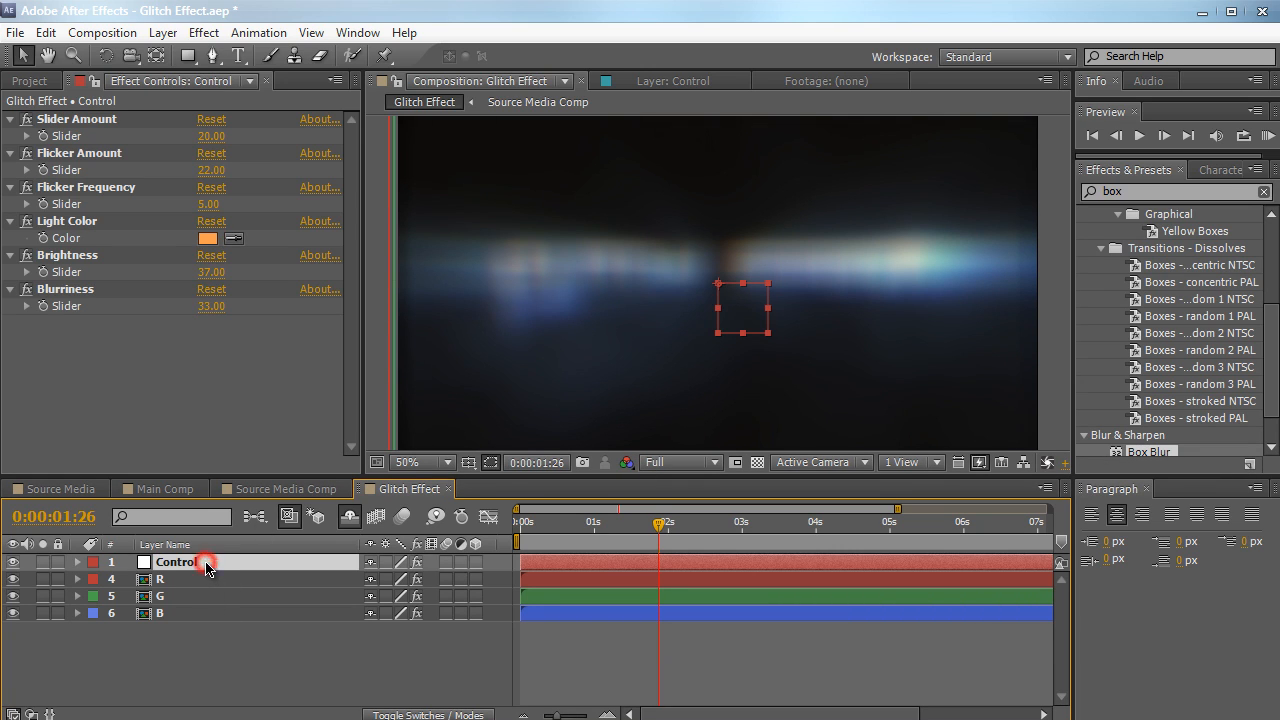
left_click(205, 306)
left_click_drag(171, 320, 145, 319)
left_click(219, 307)
type("0")
key("Return")
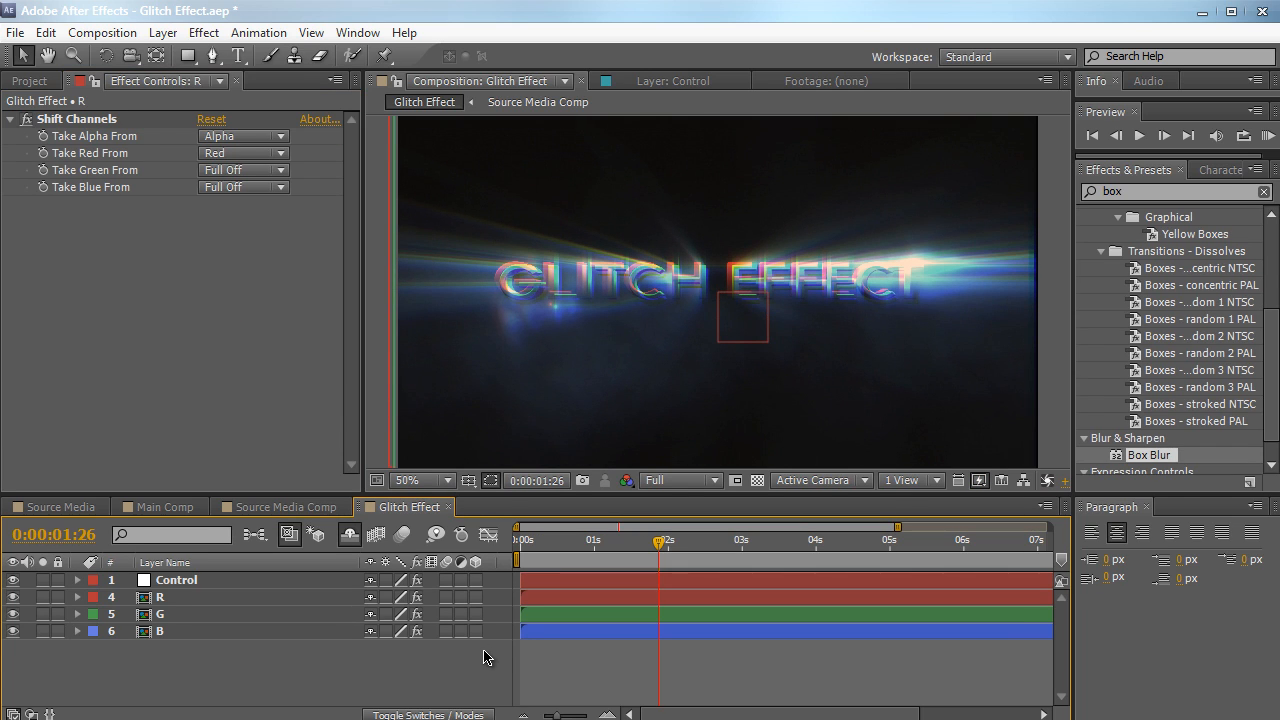
Change the R layer's Position expression to [wiggle(5, thisComp.layer("Control").effect("Slider Amount")("Slider"))[0], transform.position[1]] so it wiggles only horizontally
left_click(229, 584)
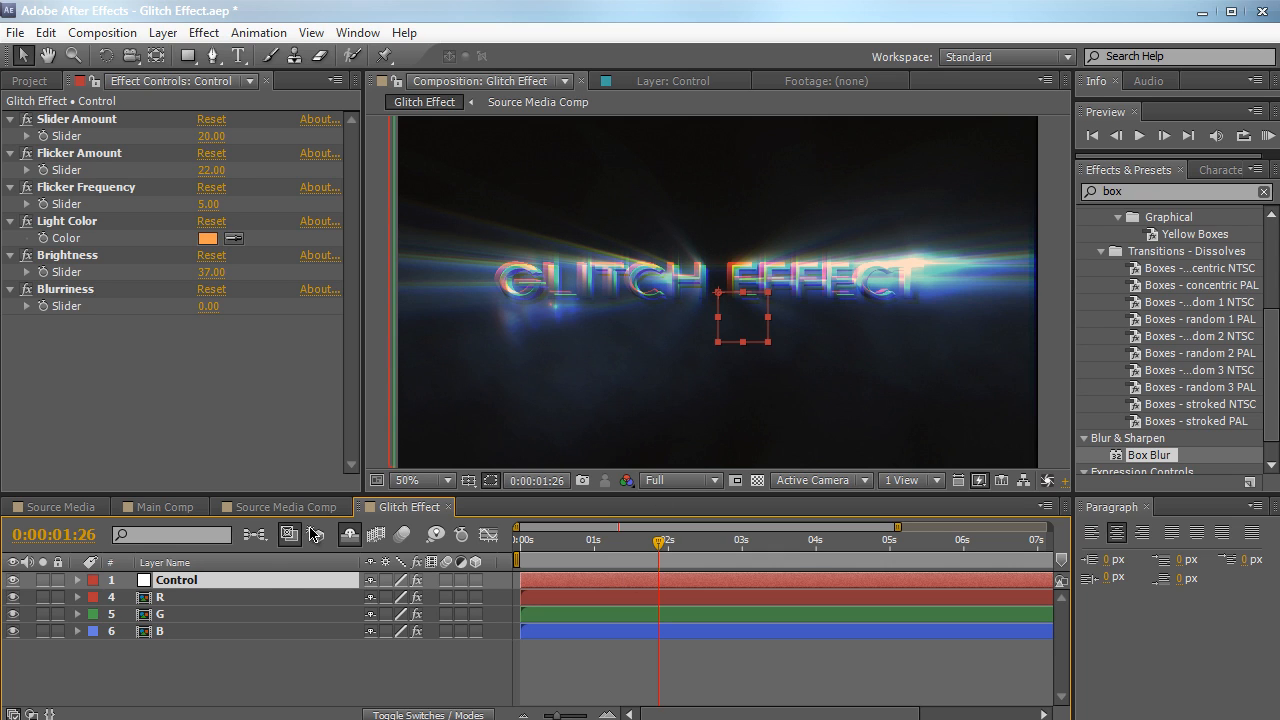
left_click(268, 597)
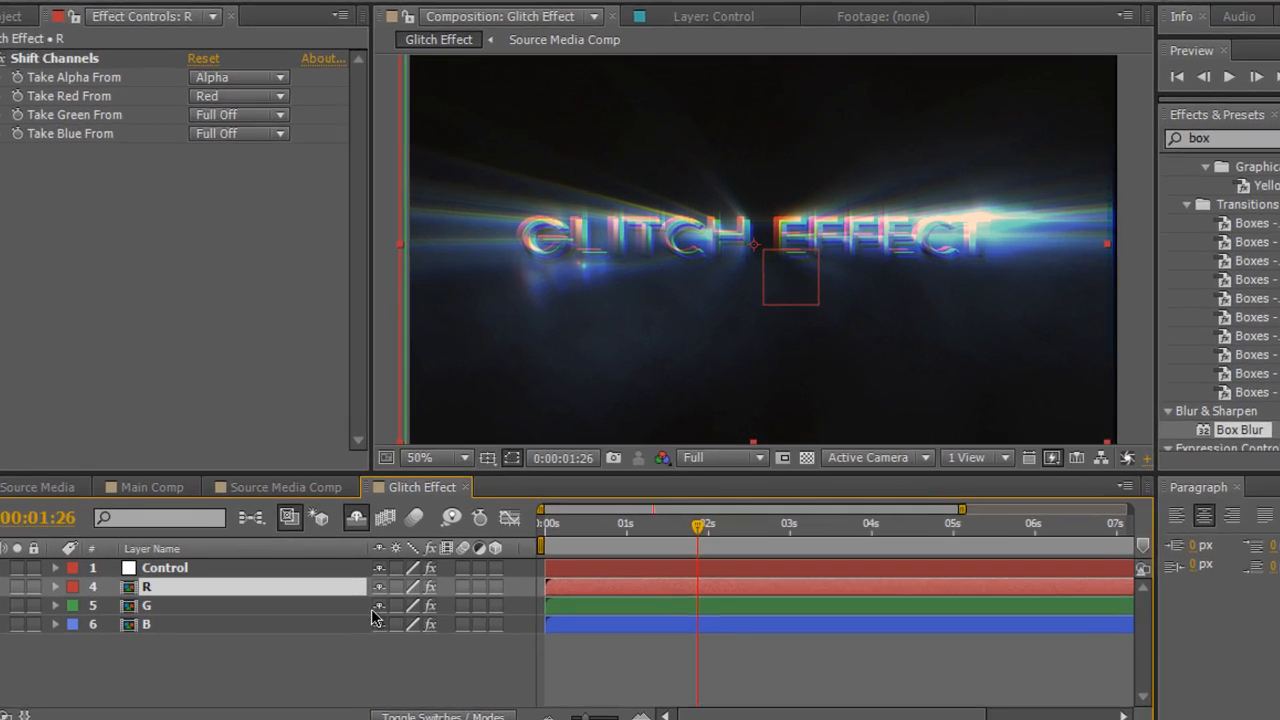
key("u")
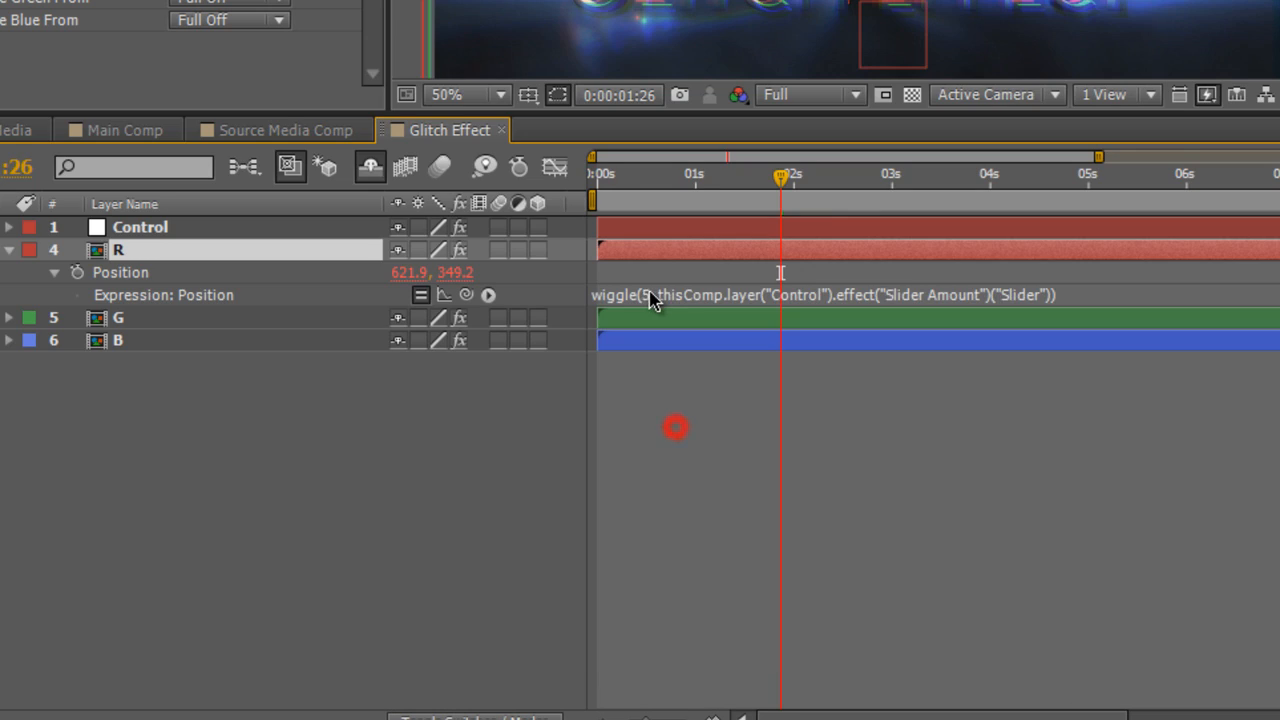
left_click(650, 608)
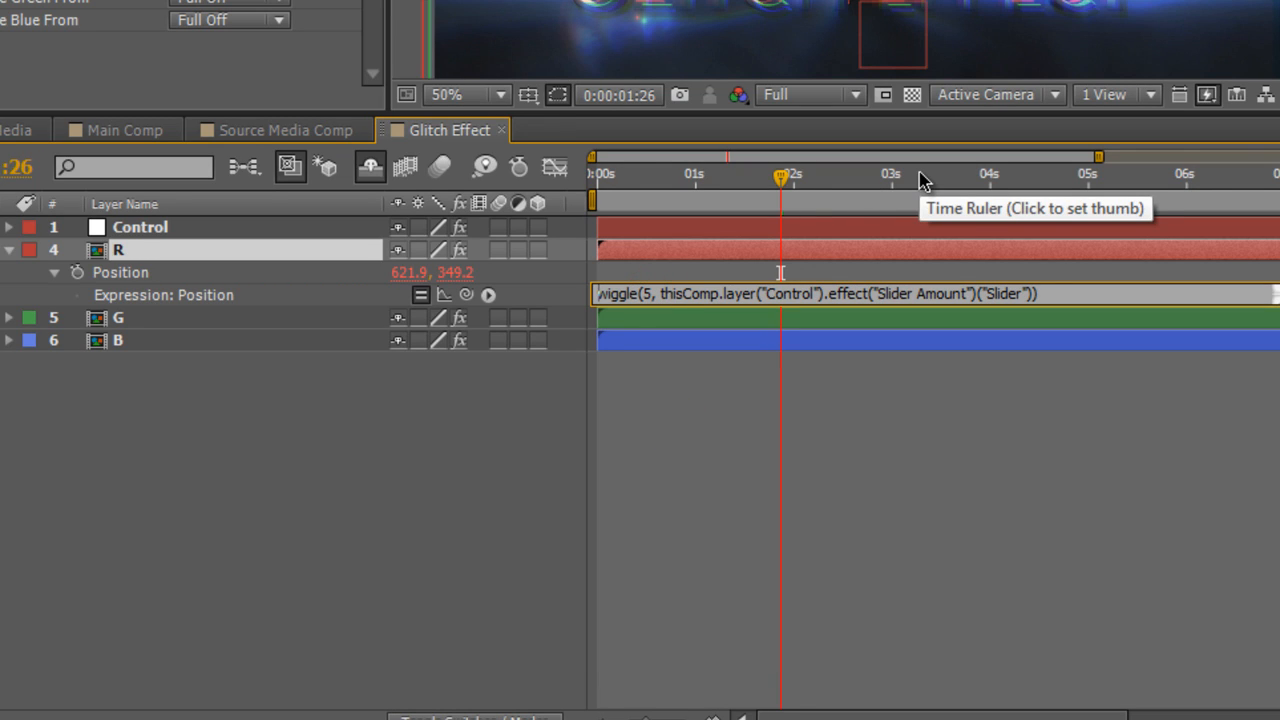
key("Home")
type("[")
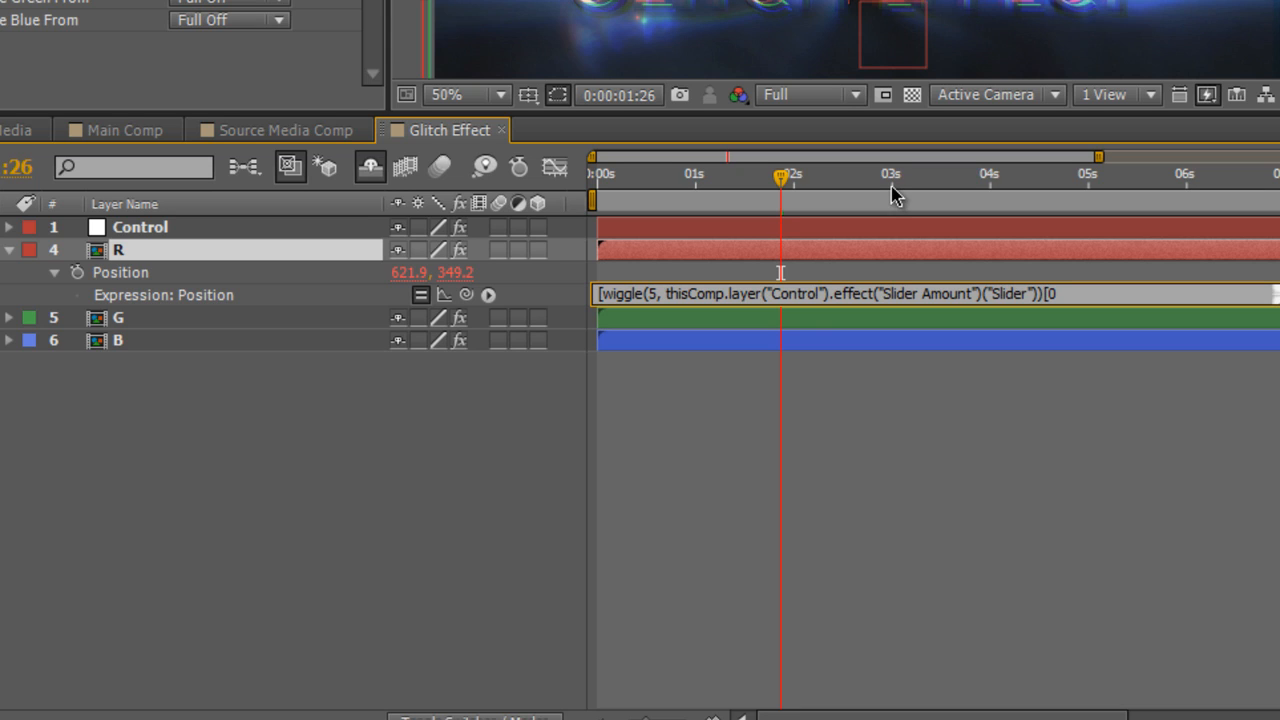
type(",")
left_click_drag(466, 295, 455, 273)
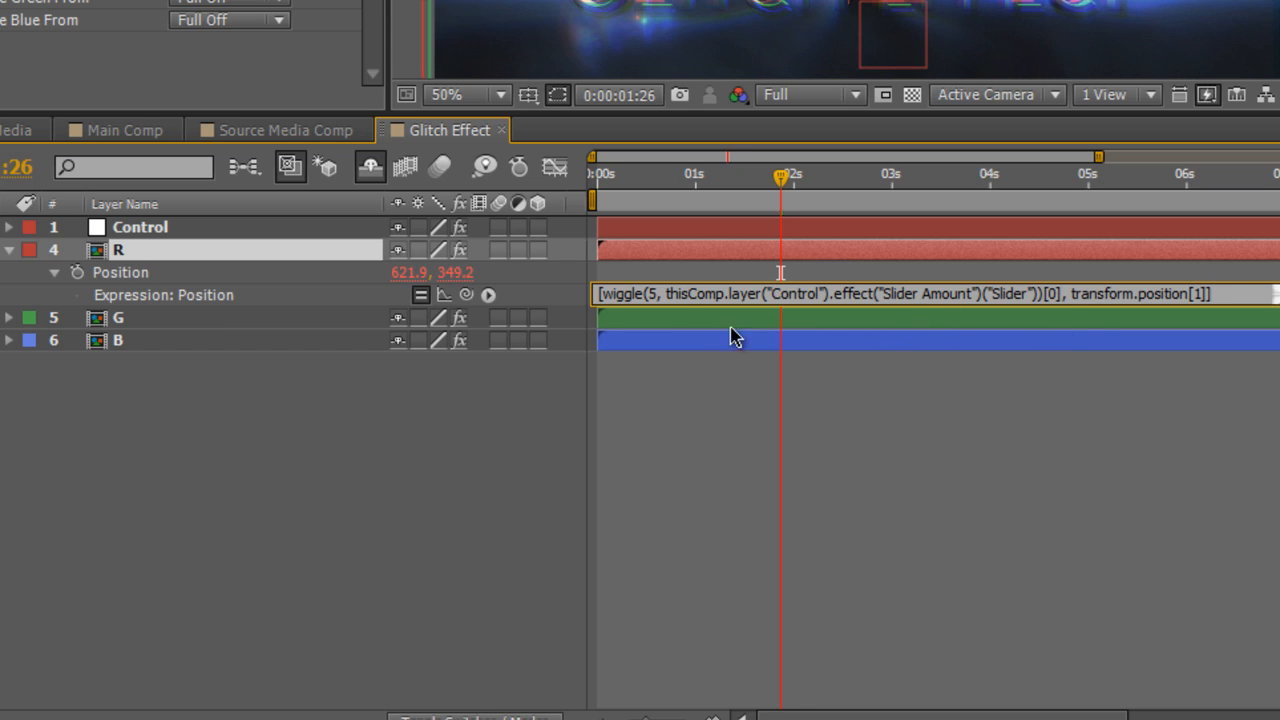
left_click(600, 294)
type("[")
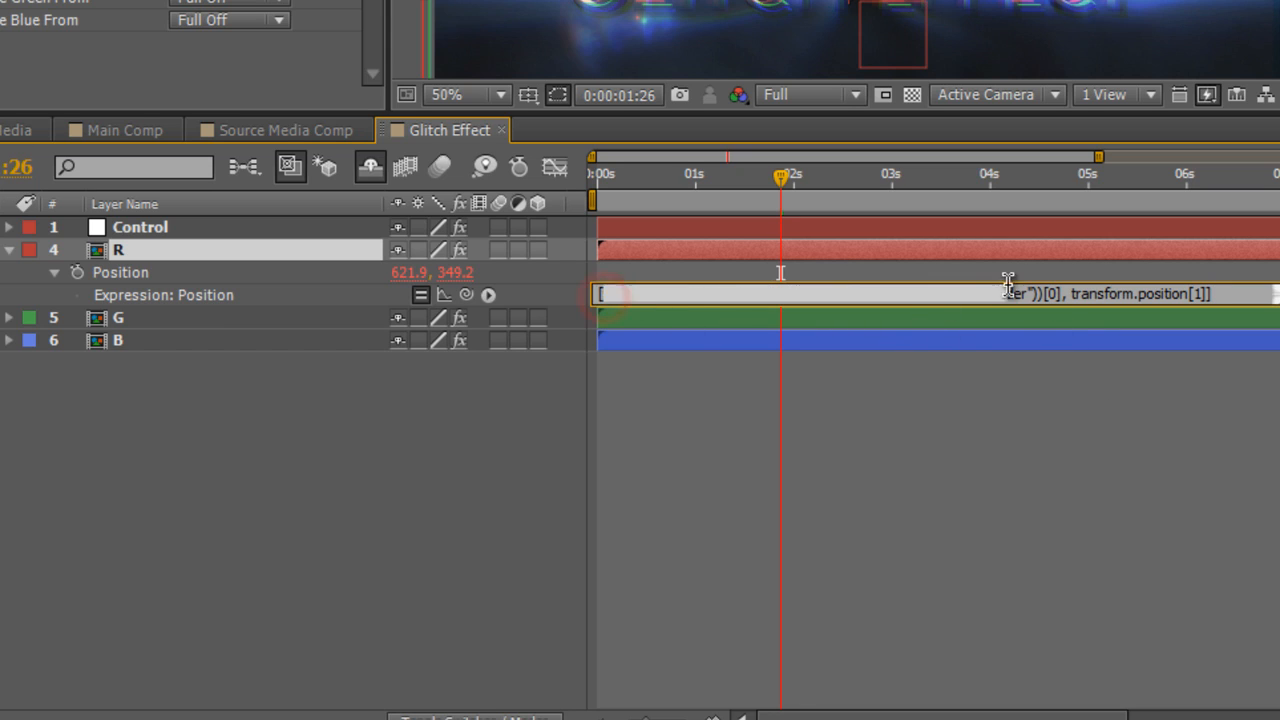
left_click(1068, 294)
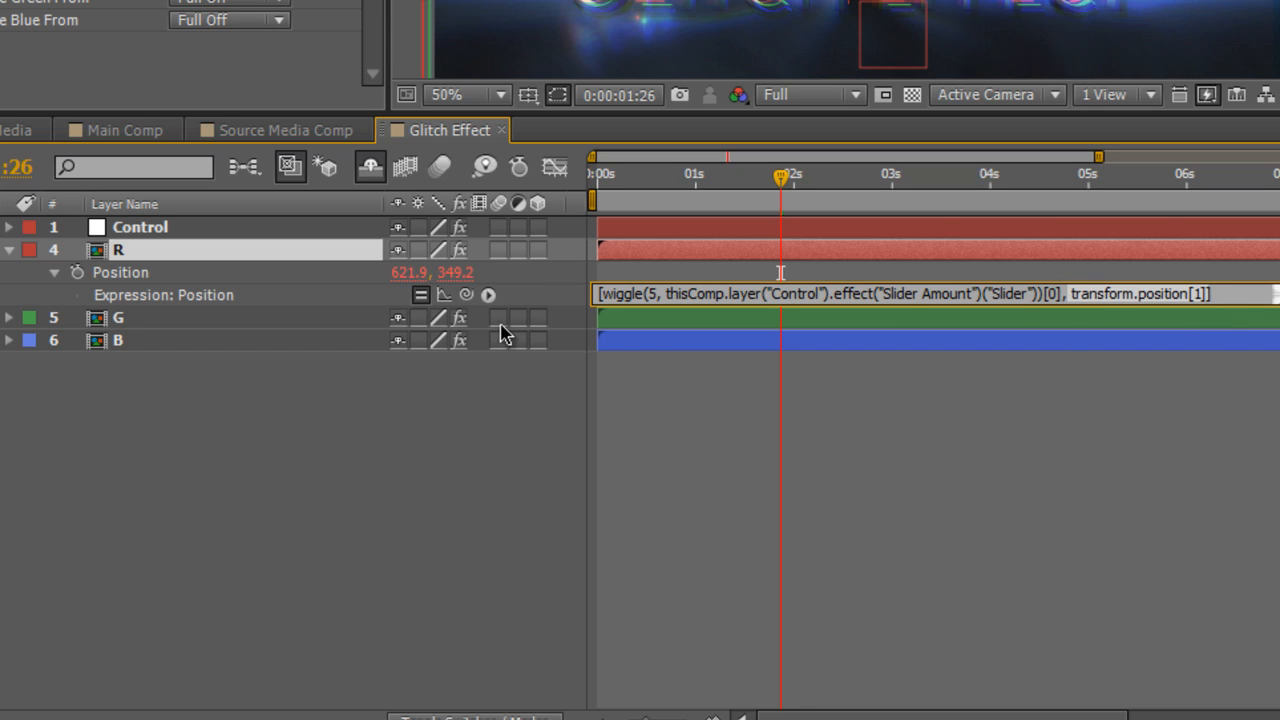
type("]")
left_click(851, 531)
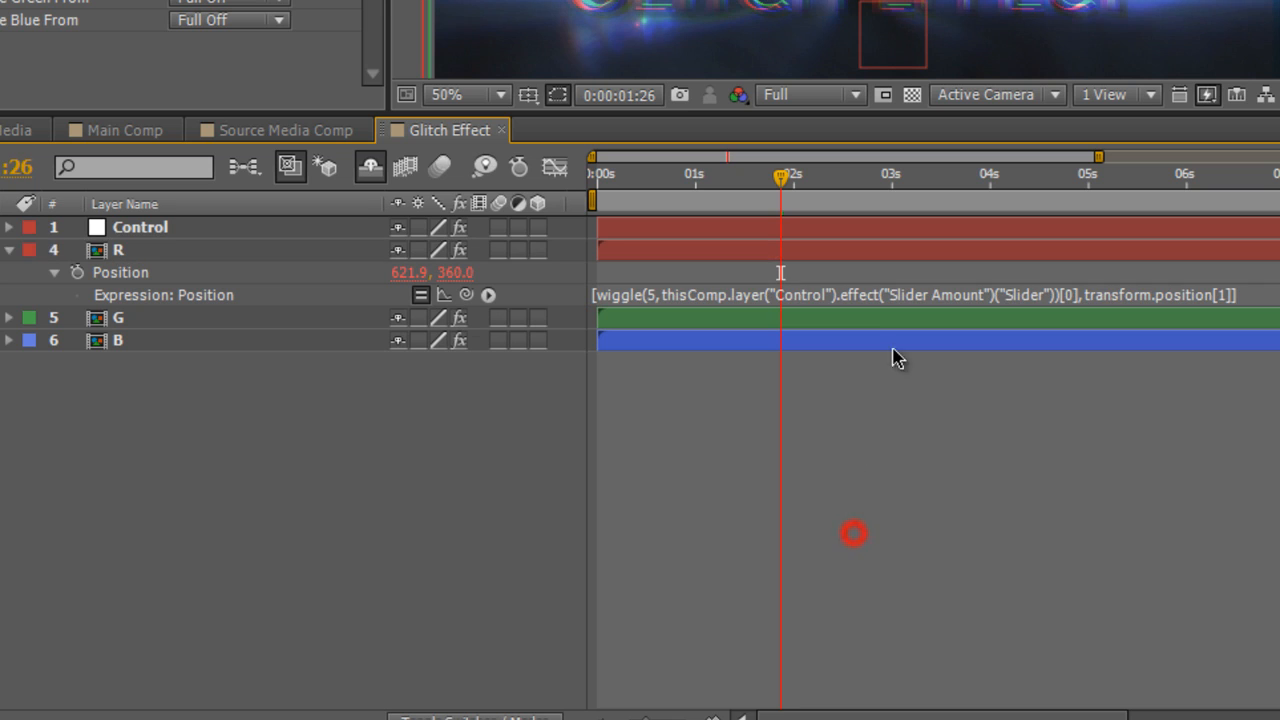
Copy the R layer's Position expression and paste it over the G layer's Position expression
left_click(627, 293)
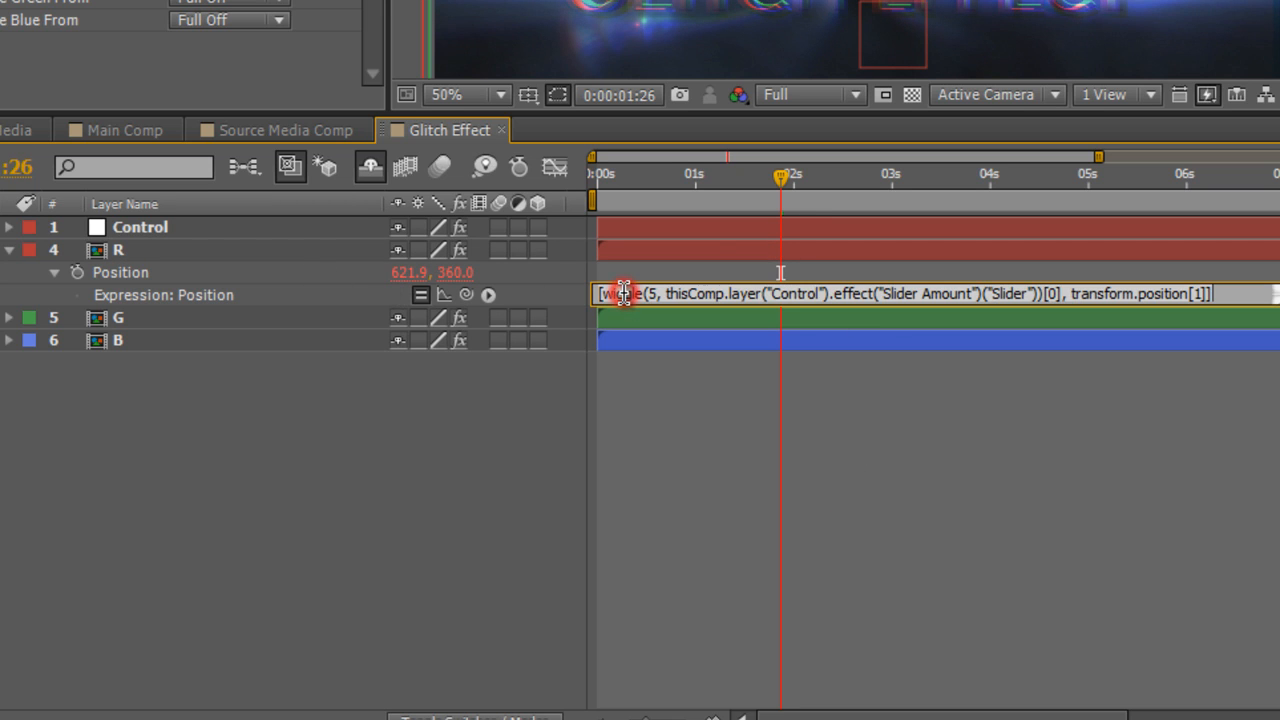
left_click(224, 320)
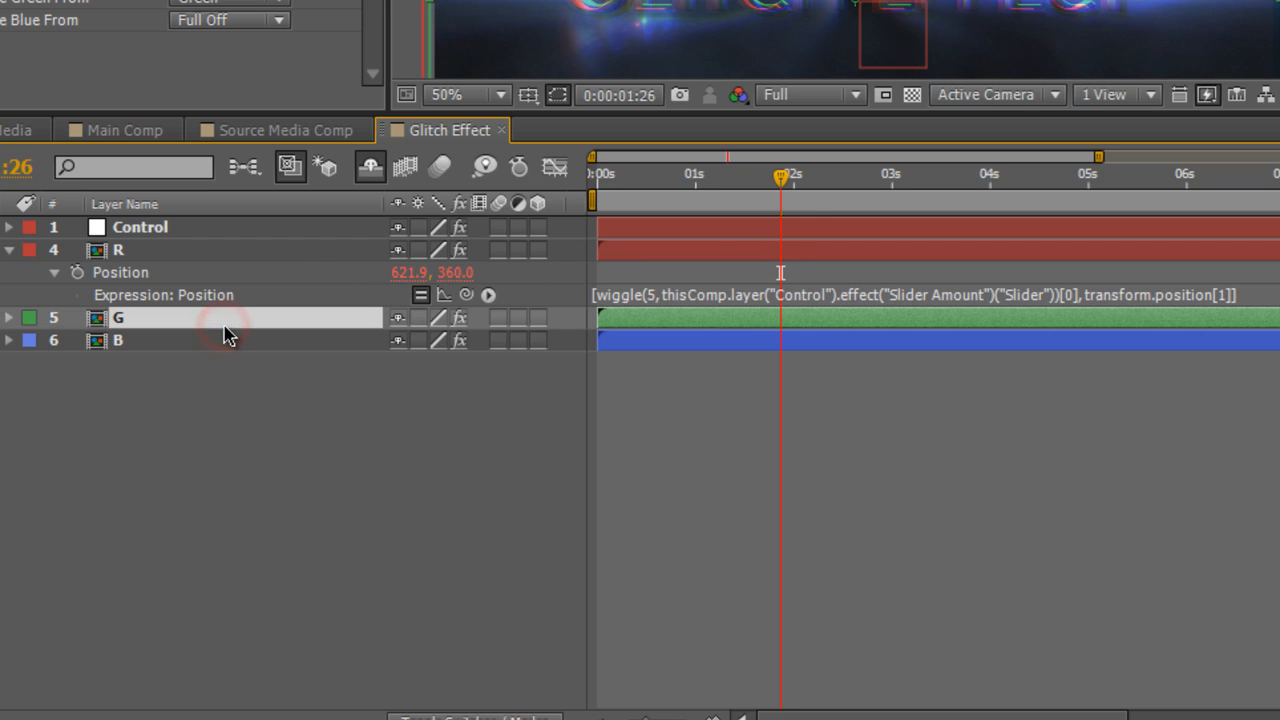
key("e")
key("e")
left_click(620, 363)
type("[wiggle(5, thisComp.layer(\"Control\").effect(\"Slider Amount\")(\"Slider\"))[0], transform.position[1]]")
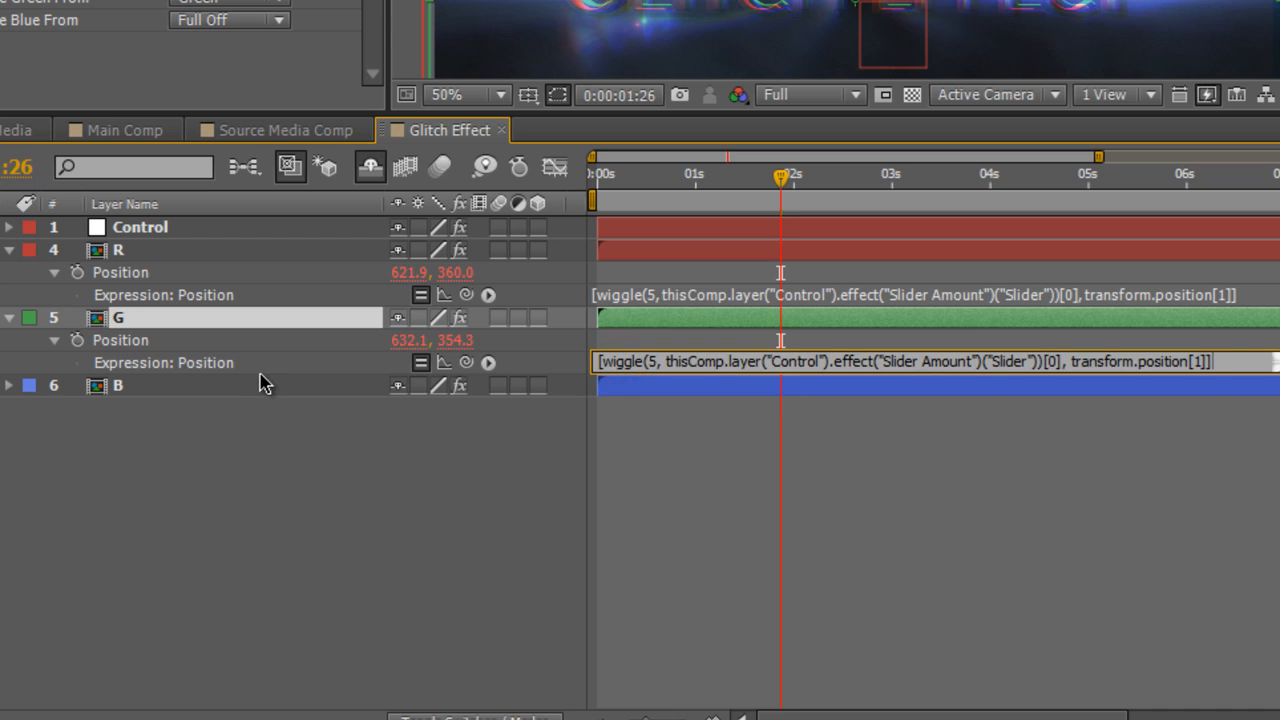
Replace the B layer's Position expression with the copied horizontal-only wiggle expression
left_click(257, 383)
key("e")
key("e")
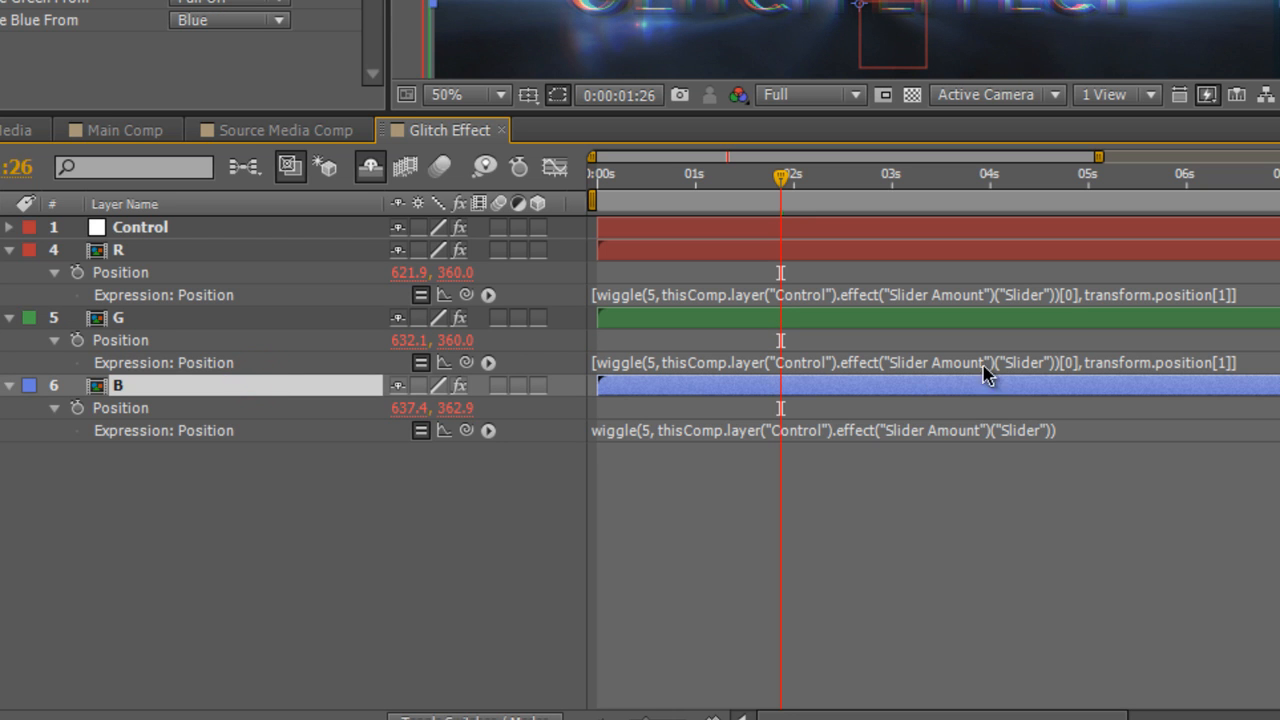
left_click(978, 428)
type("[wiggle(5, thisComp.layer(\"Control\").effect(\"Slider Amount\")(\"Slider\"))[0], transform.position[1]]")
left_click(975, 494)
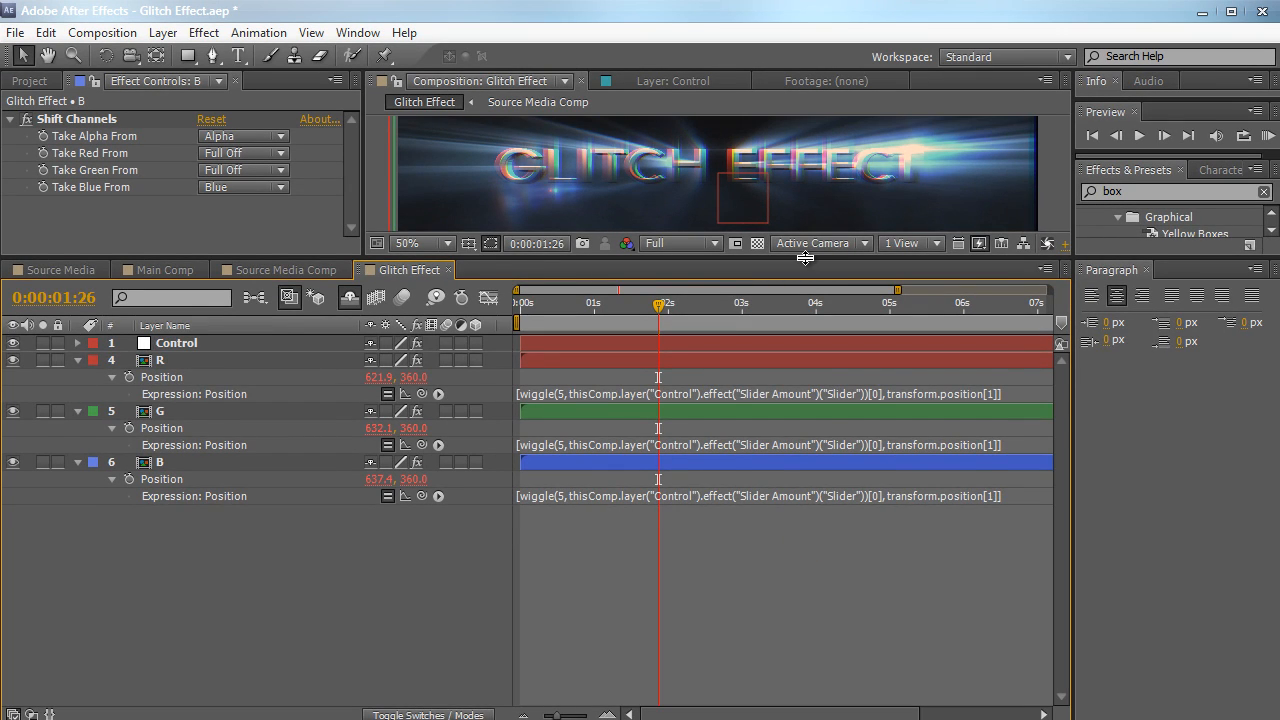
Enlarge the composition viewer and RAM preview the horizontal-only channel wiggle
left_click_drag(805, 258, 807, 350)
key("KP_0")
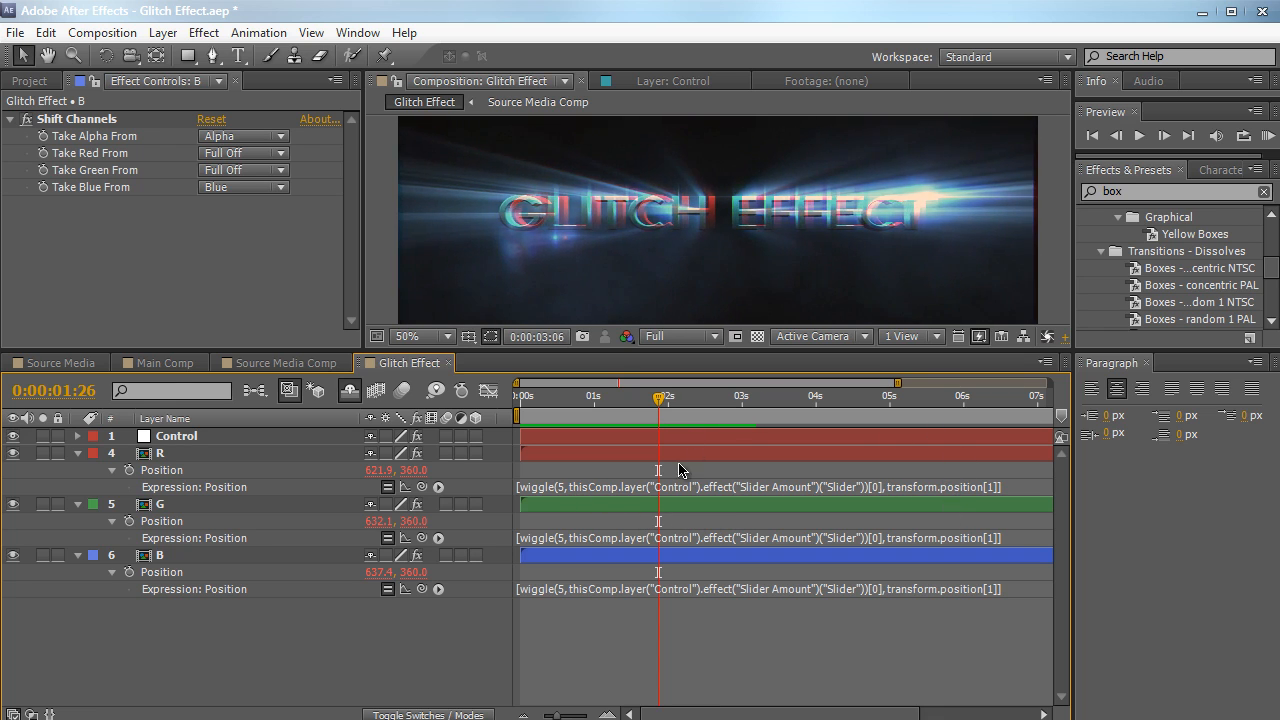
left_click(463, 265)
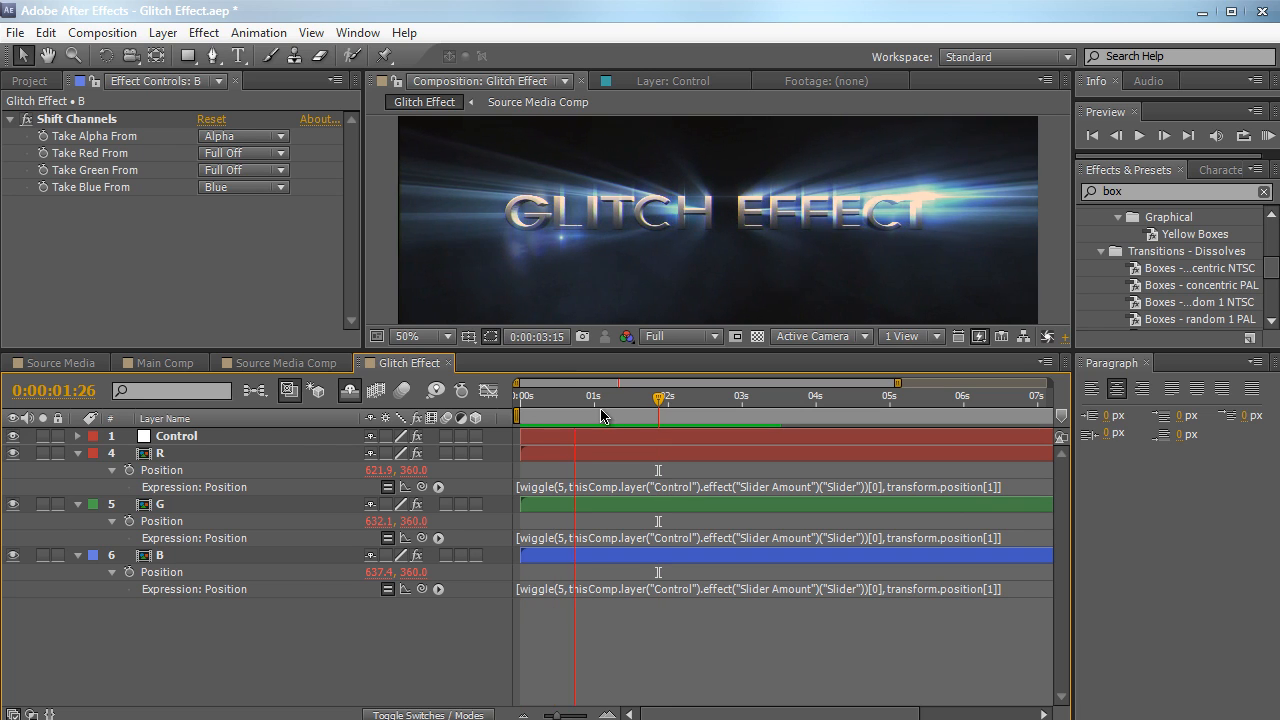
Set the Control layer's Slider Amount to 88 and check the channel offset at 0:00:00:09 in an enlarged viewer
left_click(256, 438)
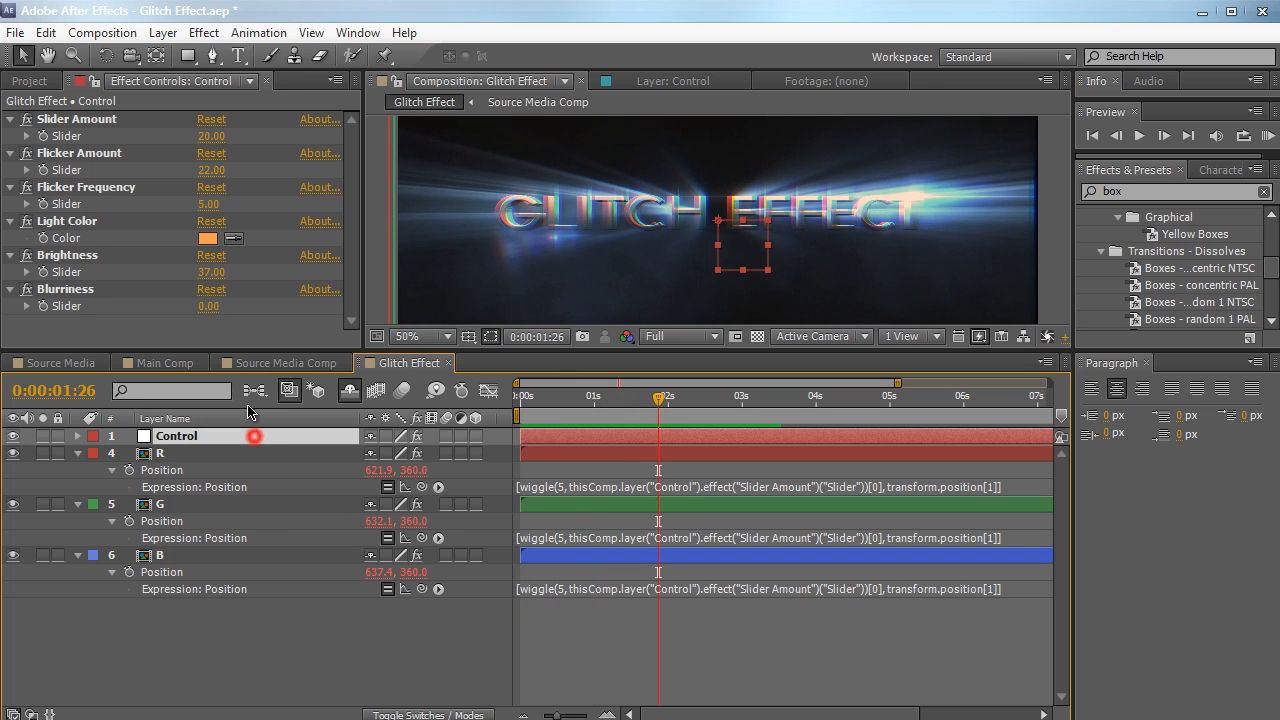
left_click_drag(210, 136, 277, 130)
left_click_drag(577, 405, 541, 402)
left_click_drag(537, 354, 535, 467)
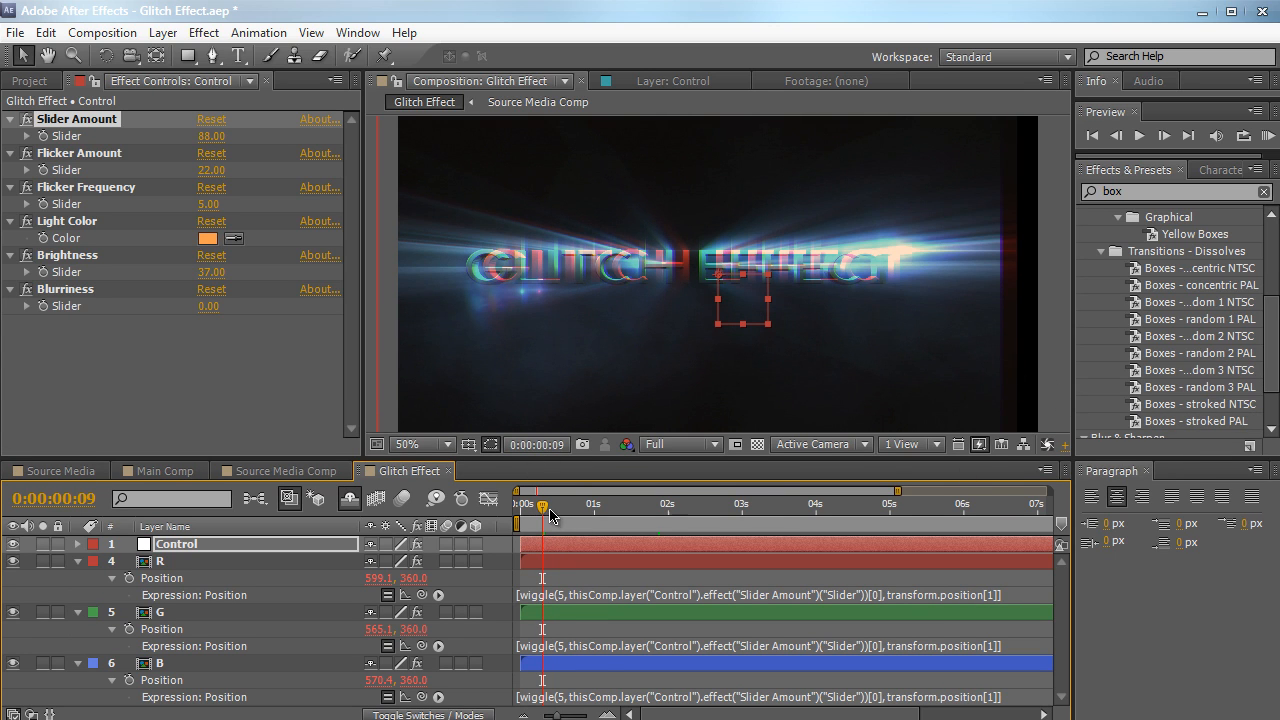
Move to 0:00:01:09 and reveal the Scale property of the R, G and B layers
left_click_drag(549, 513, 617, 512)
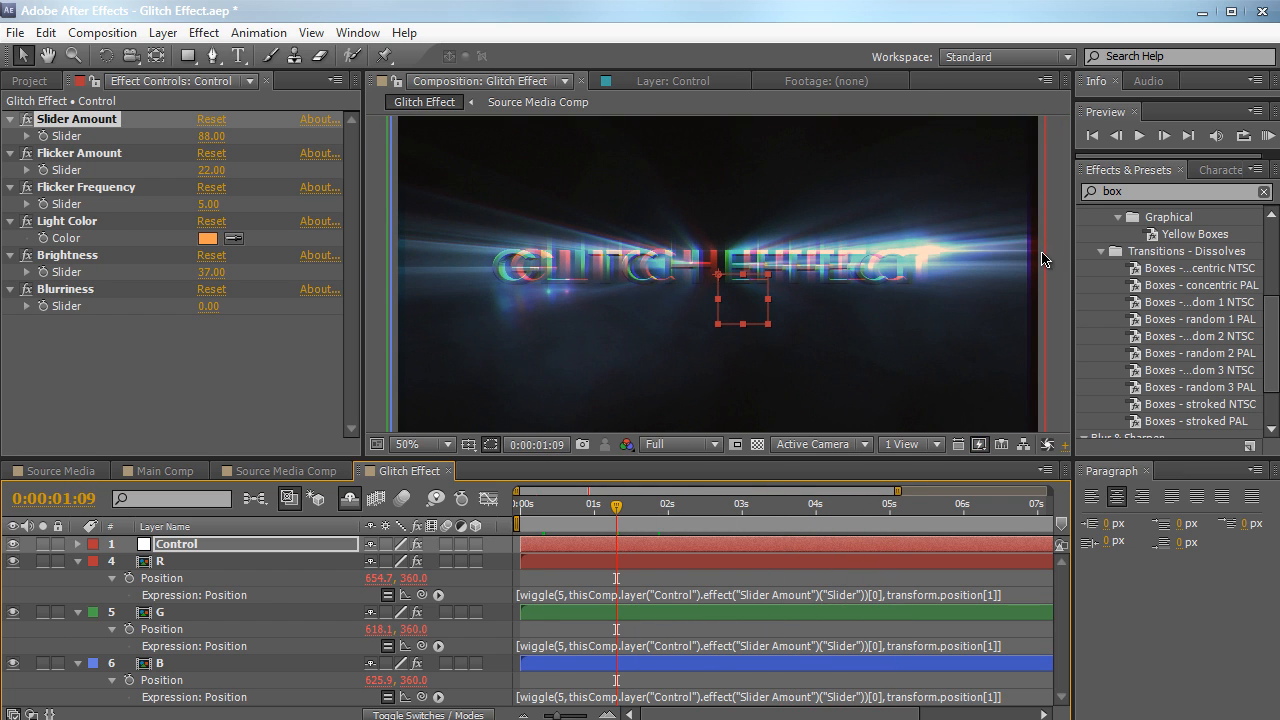
left_click(184, 562)
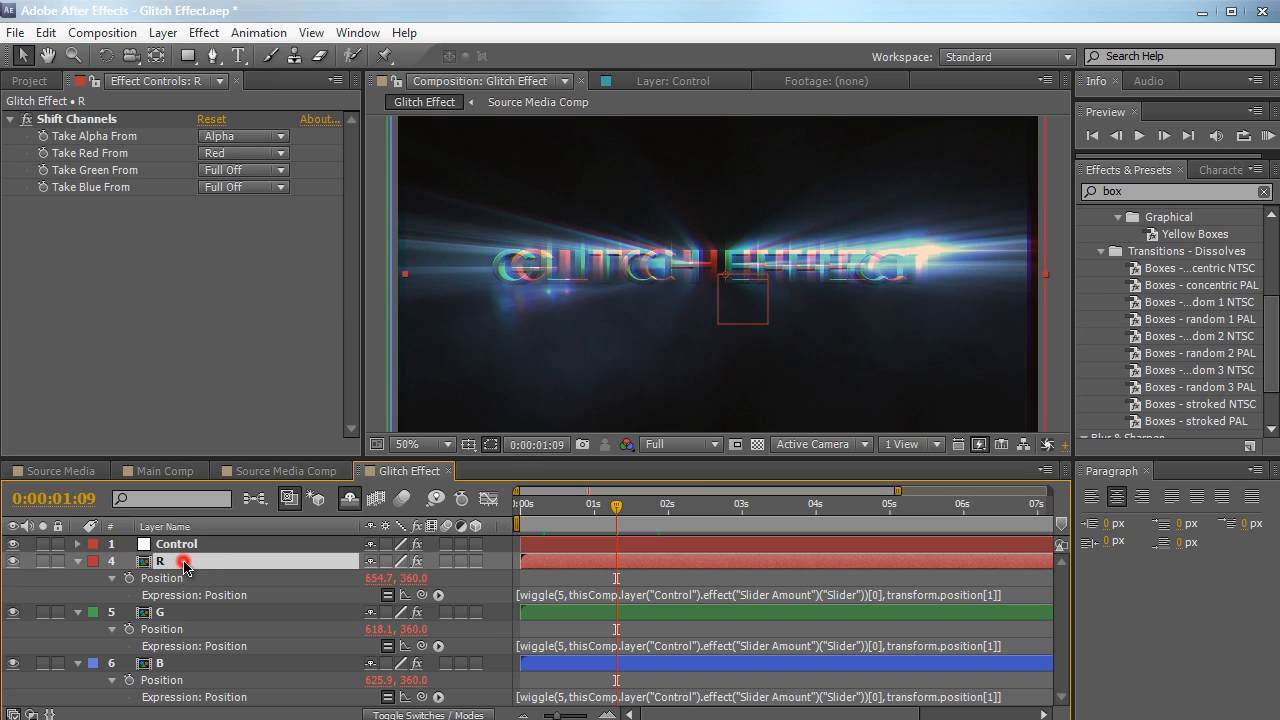
key("s")
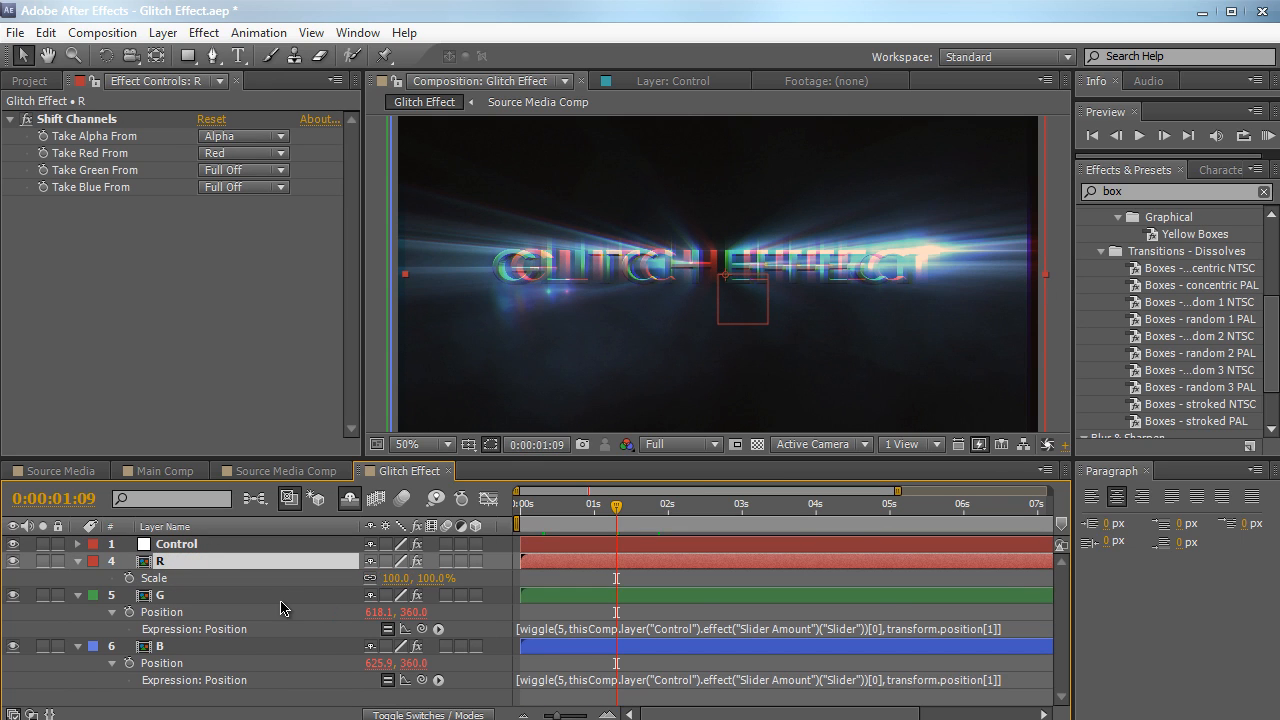
left_click(277, 597)
key("s")
left_click(257, 630)
key("s")
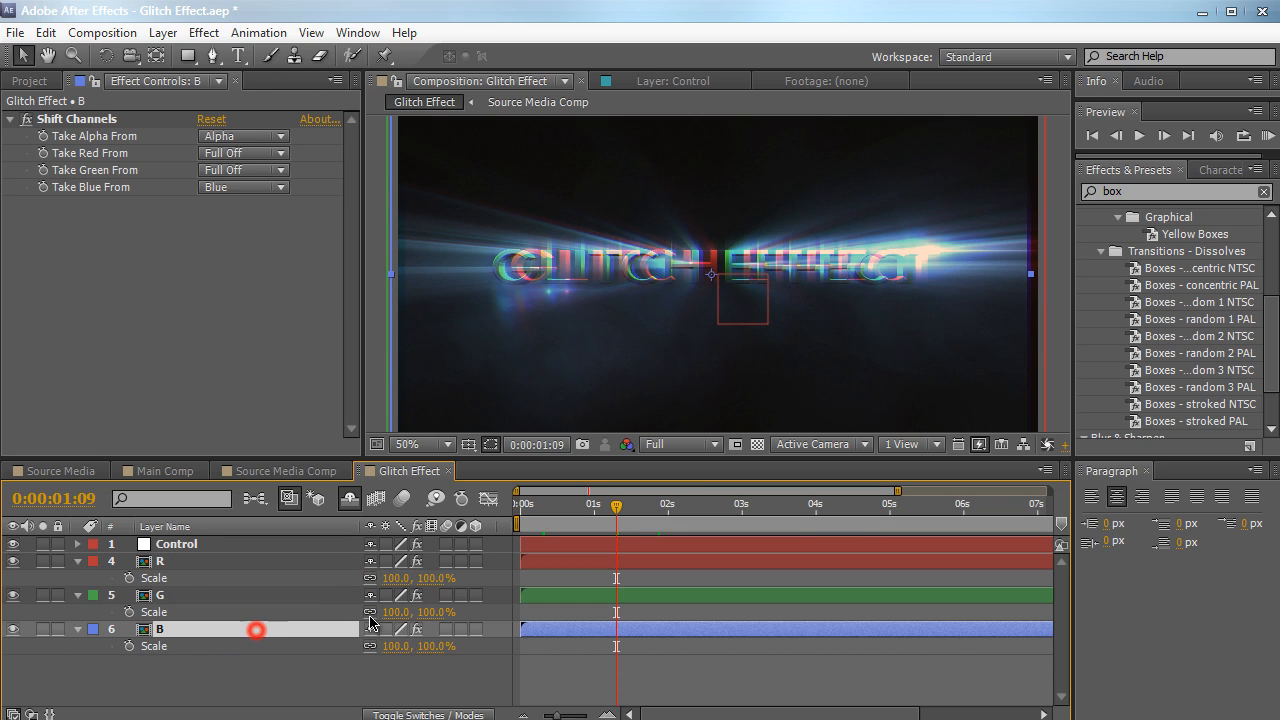
Set the Scale of the R, G and B layers to 120% and check the frame edges over time
left_click(397, 578)
type("120")
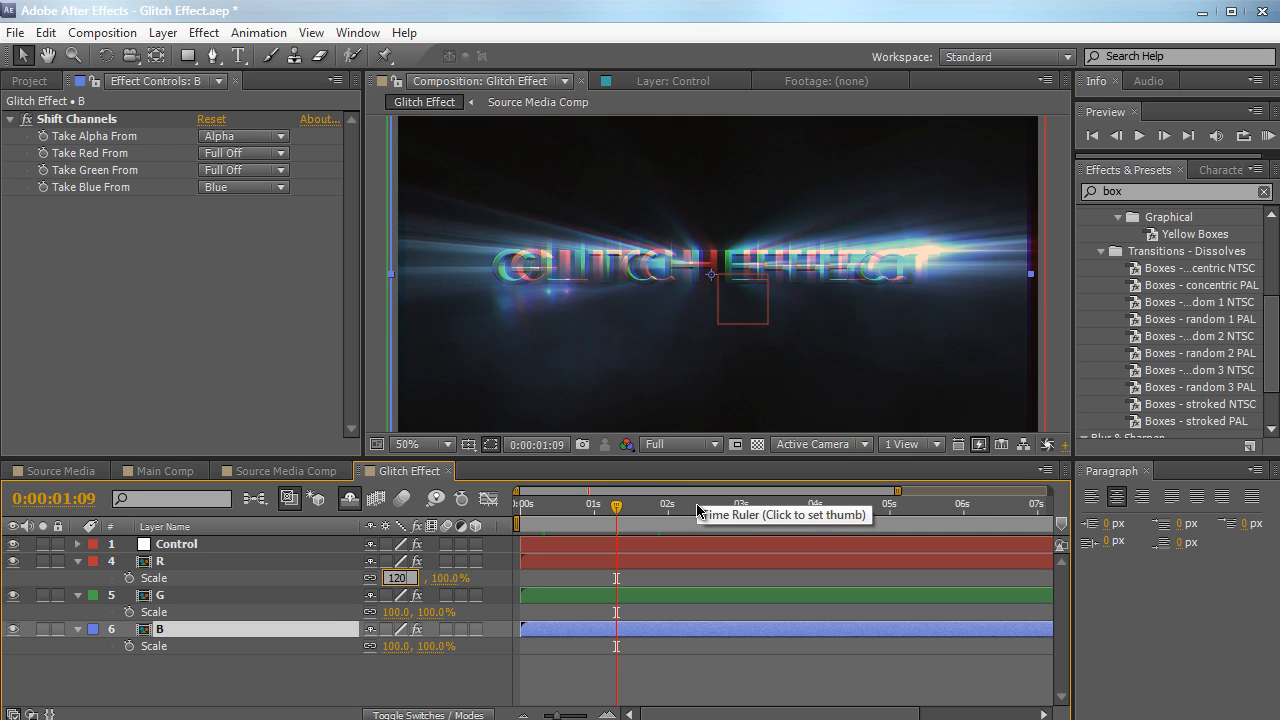
key("Tab")
key("Tab")
type("120")
key("Tab")
key("Tab")
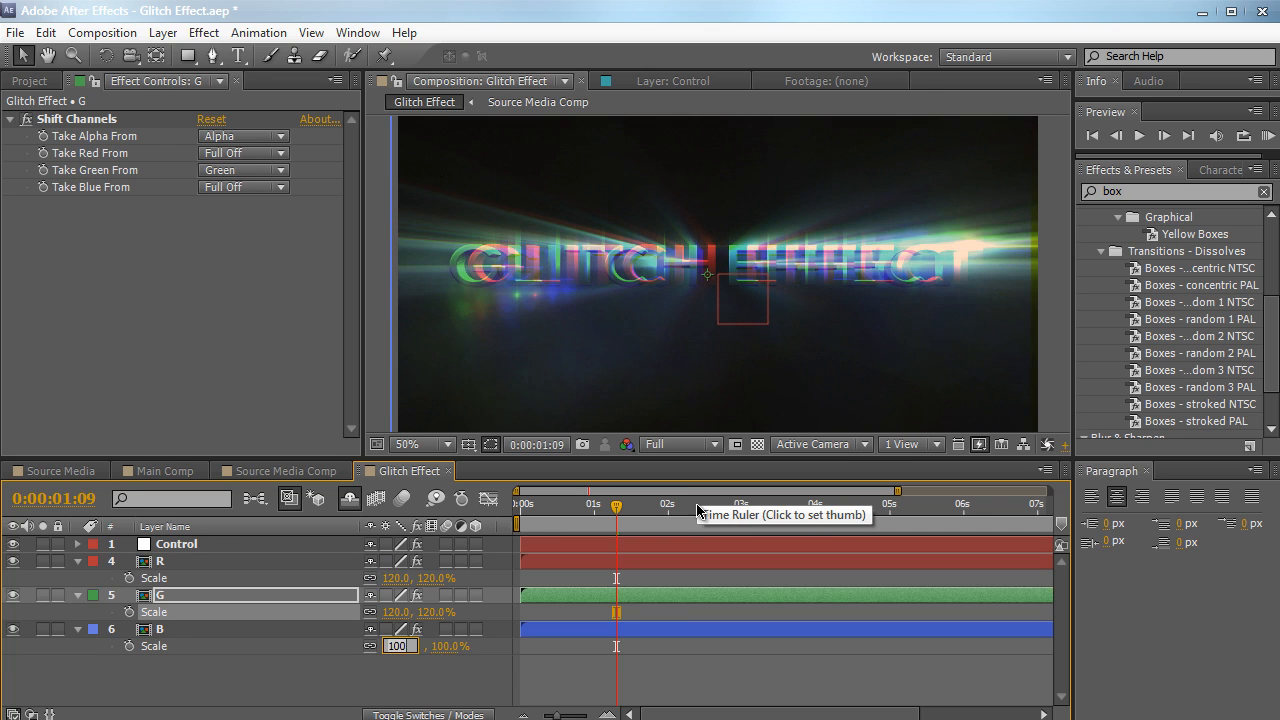
type("120")
key("Return")
scroll(670, 413, "down", 2)
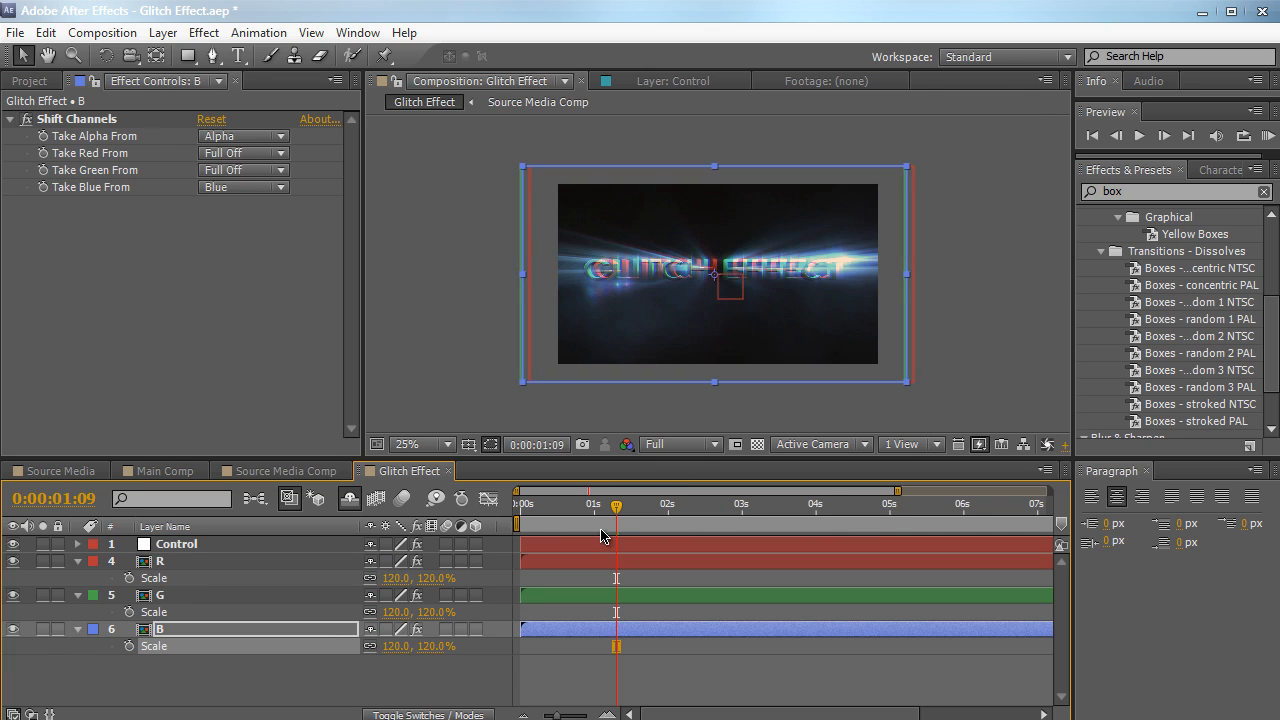
left_click_drag(610, 511, 729, 510)
Undo the Scale changes on the R, G and B layers
key("ctrl+z")
key("ctrl+z")
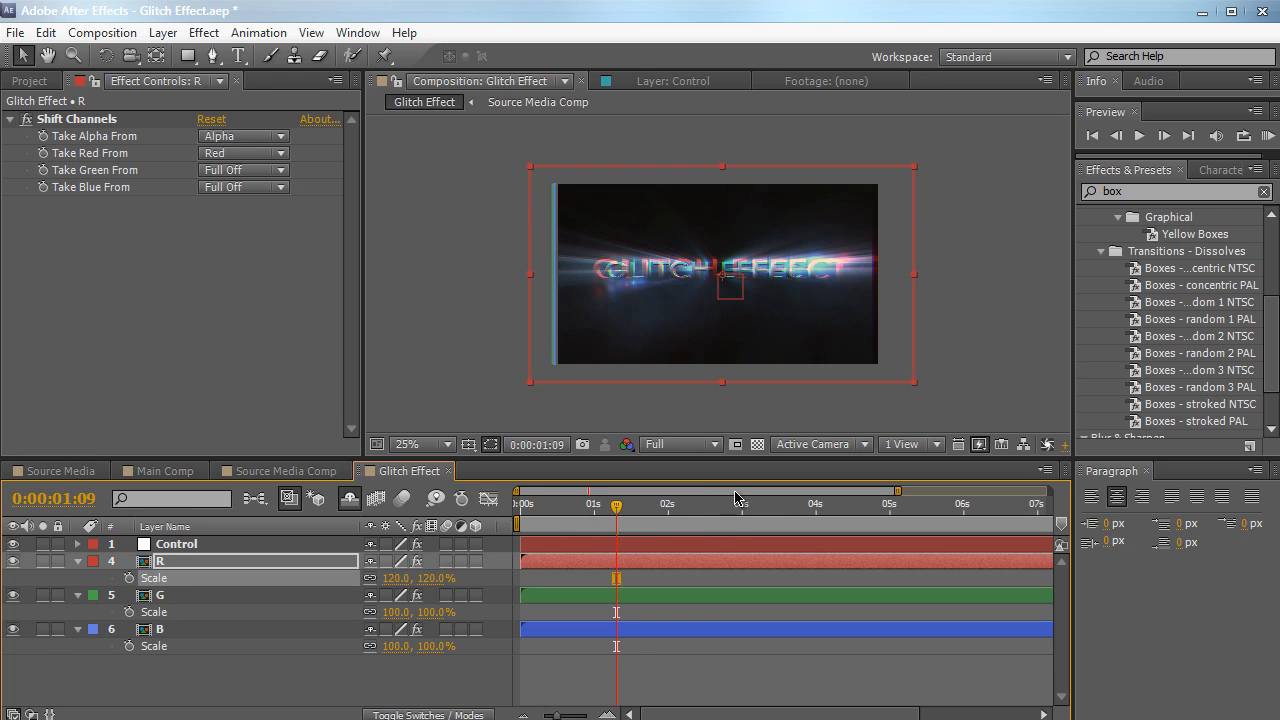
key("ctrl+z")
Apply the Motion Tile effect to the R layer and set its Output Width to 840
left_click(1127, 196)
type("motion")
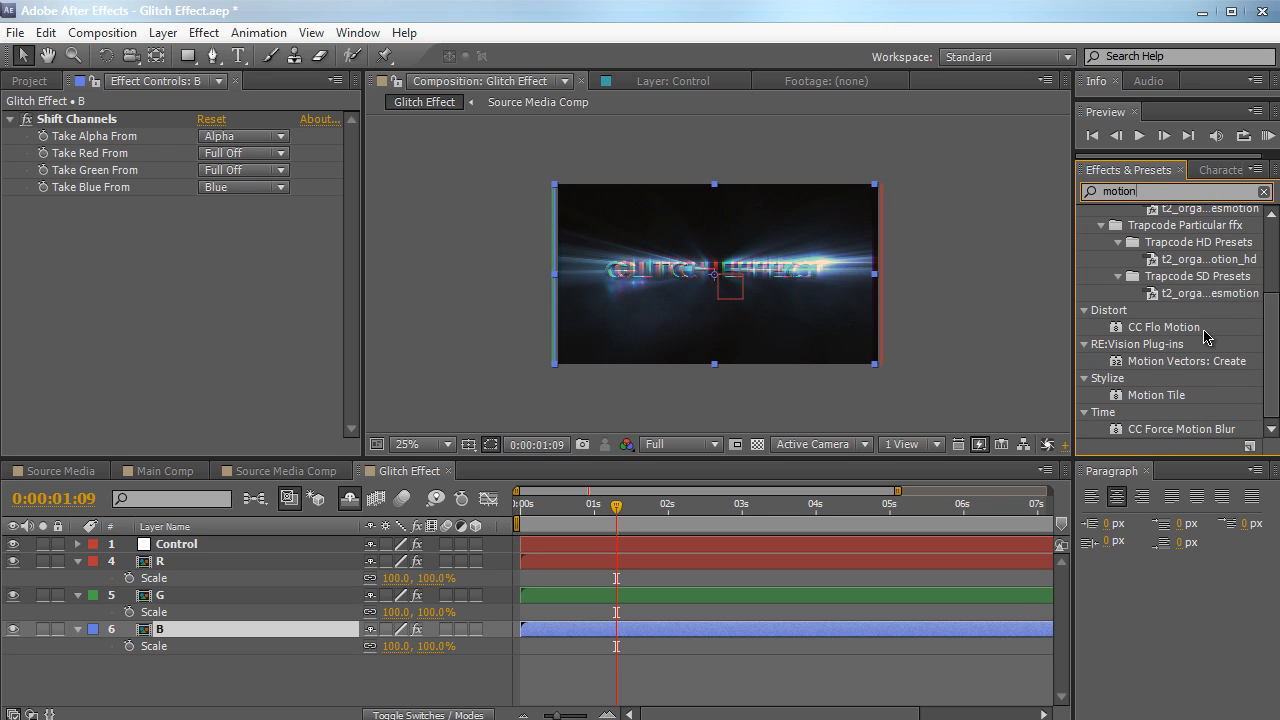
left_click_drag(1174, 401, 230, 565)
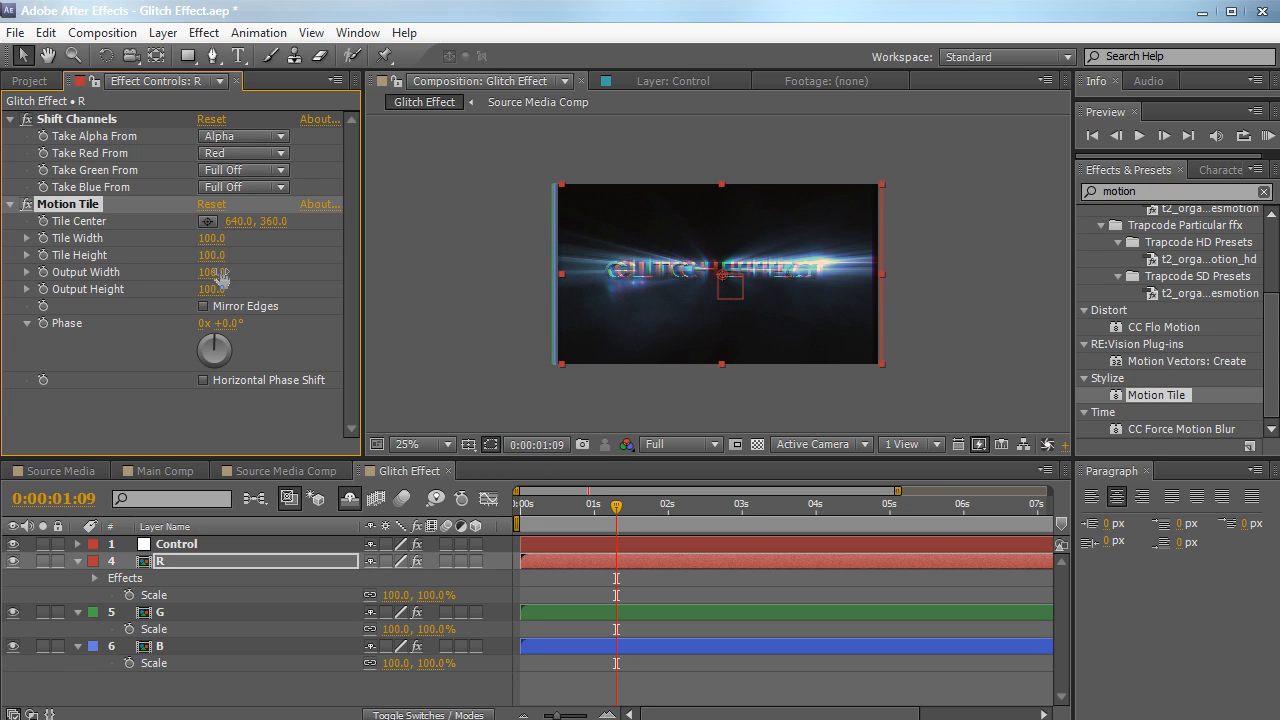
left_click_drag(238, 274, 292, 271)
left_click_drag(606, 301, 696, 283)
key("ctrl+z")
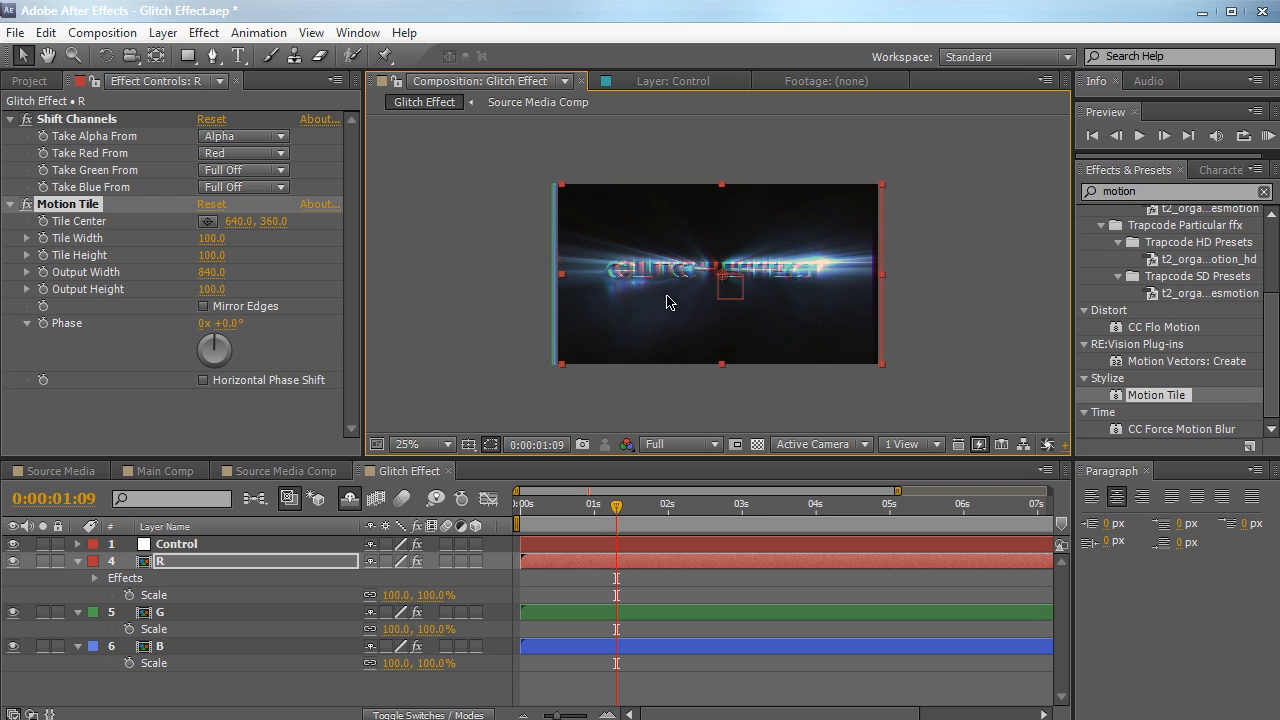
Copy the Motion Tile effect from the R layer and paste it onto the G and B layers
left_click(69, 203)
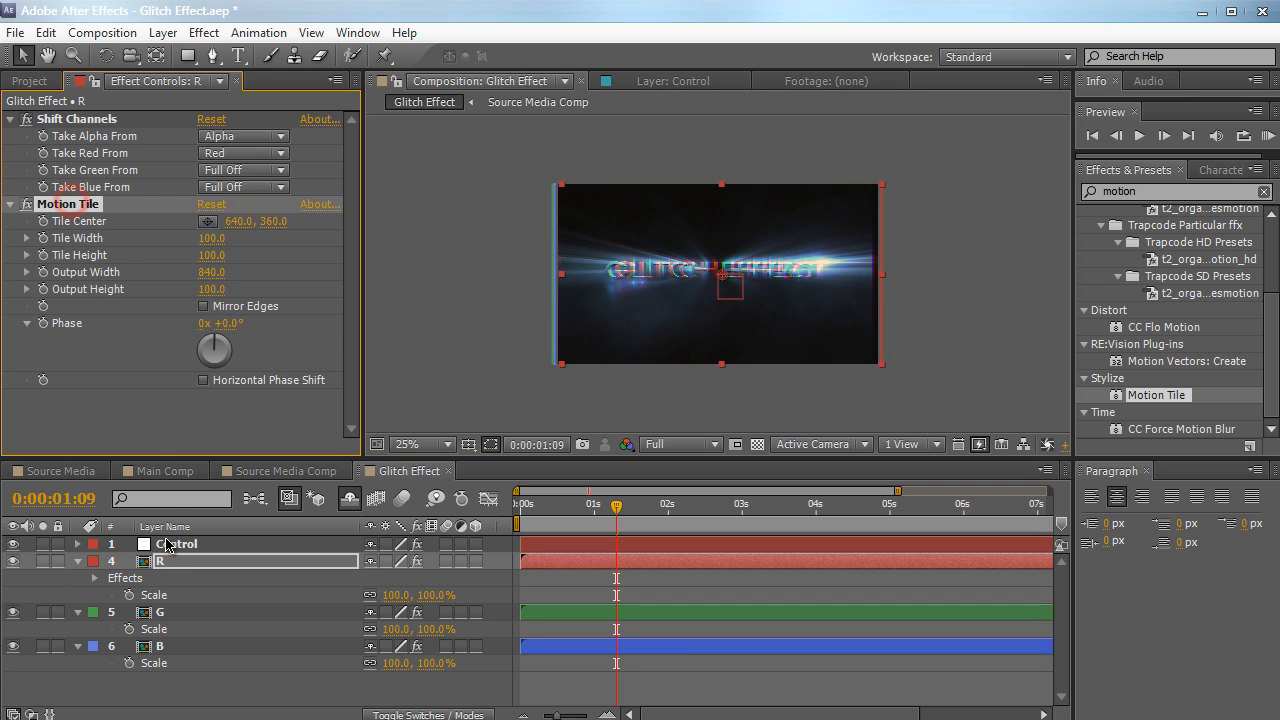
left_click(166, 615)
left_click(166, 337)
key("ctrl+v")
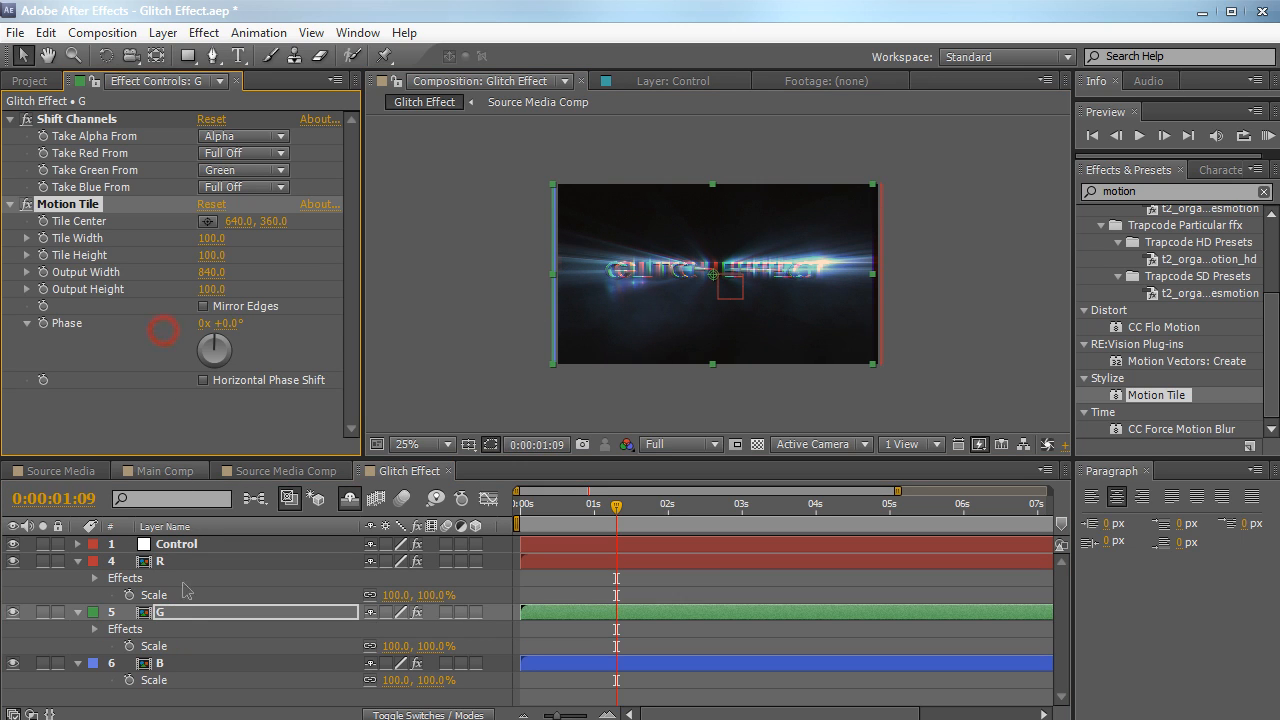
left_click(188, 663)
left_click(196, 371)
key("ctrl+v")
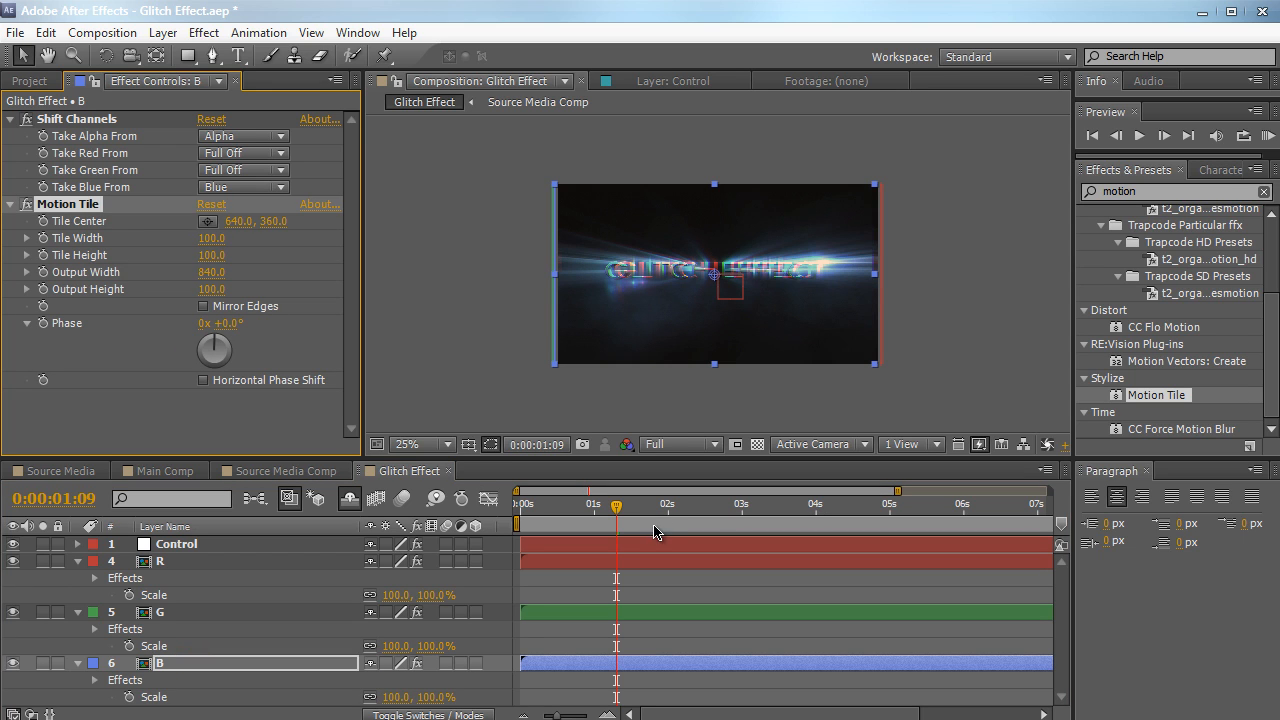
Scrub to 0:00:03:01 and preview the tiled channel layers at 50% magnification to inspect the frame edges
left_click_drag(615, 515, 692, 500)
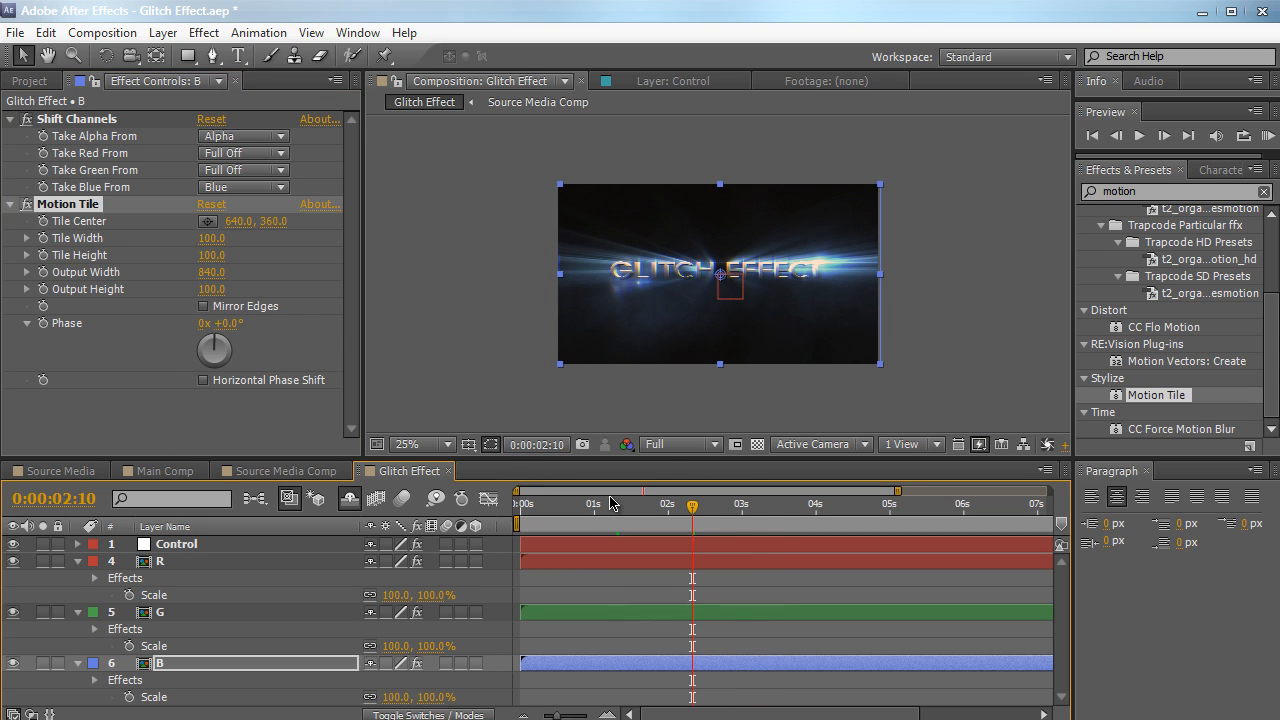
left_click_drag(605, 518, 744, 524)
scroll(725, 430, "up", 2)
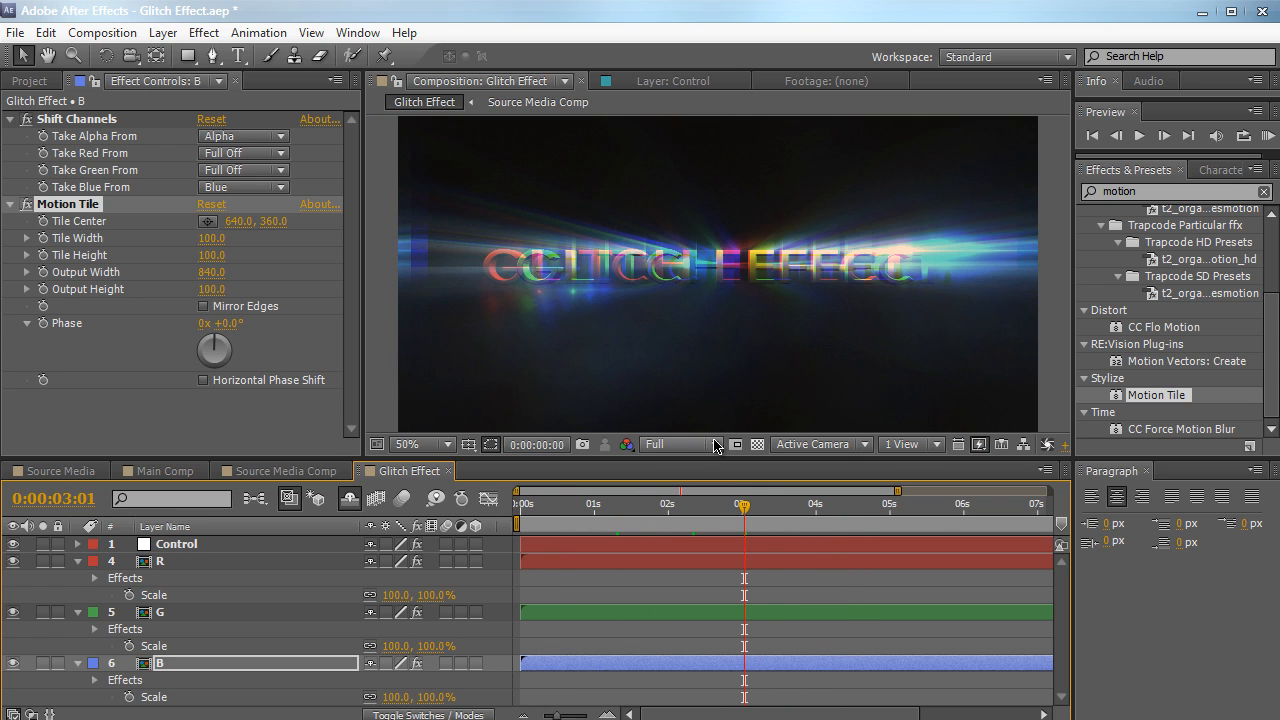
left_click(749, 317)
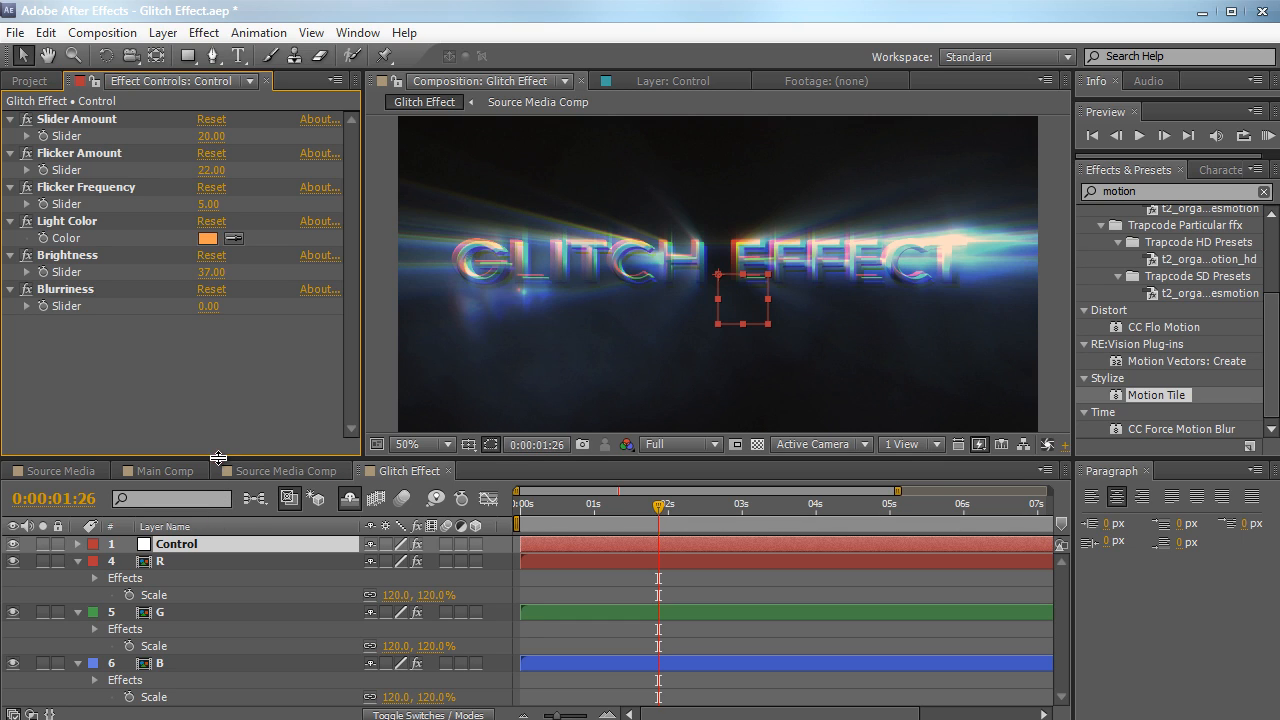
Resize the timeline area to leave a slightly taller composition viewer
left_click_drag(218, 458, 220, 337)
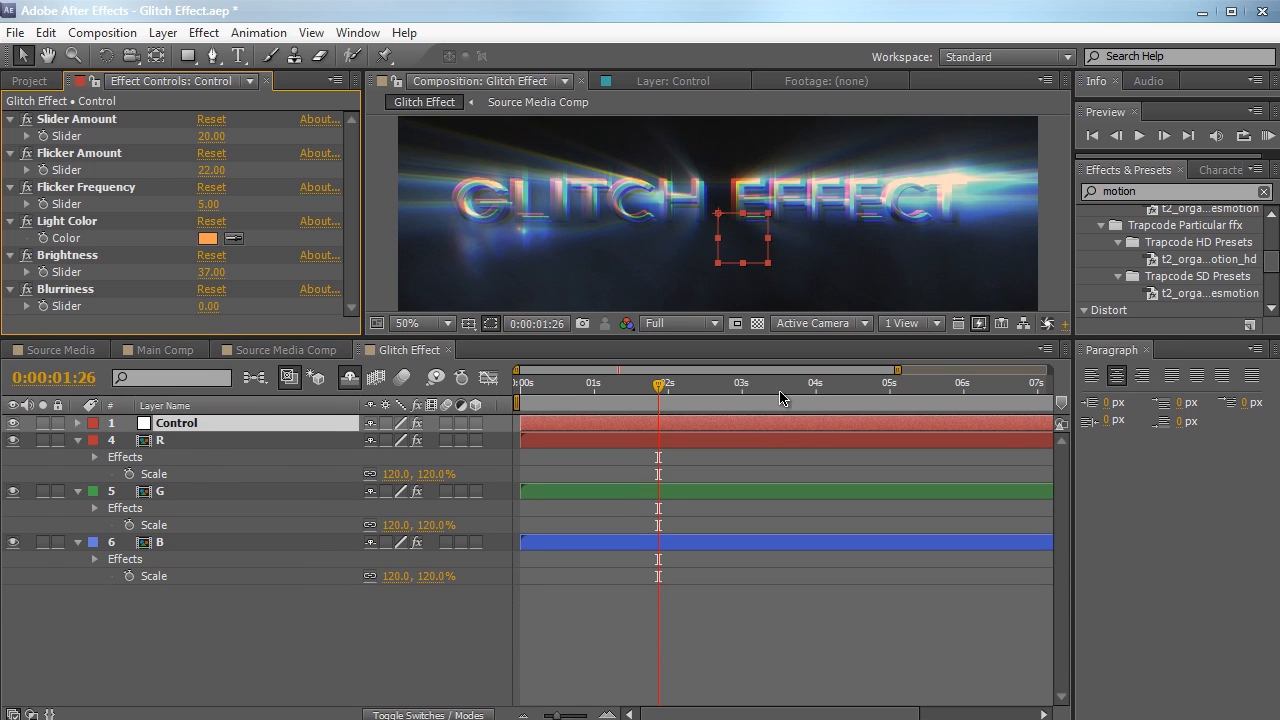
left_click_drag(754, 342, 753, 476)
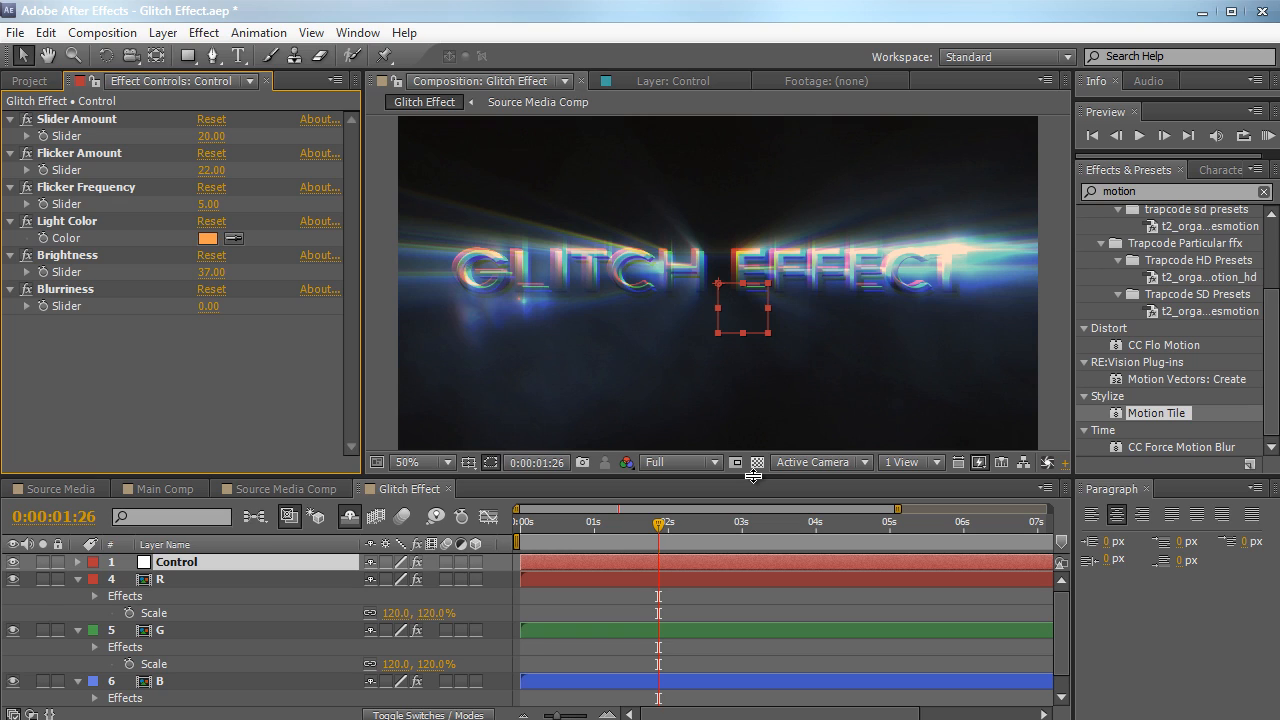